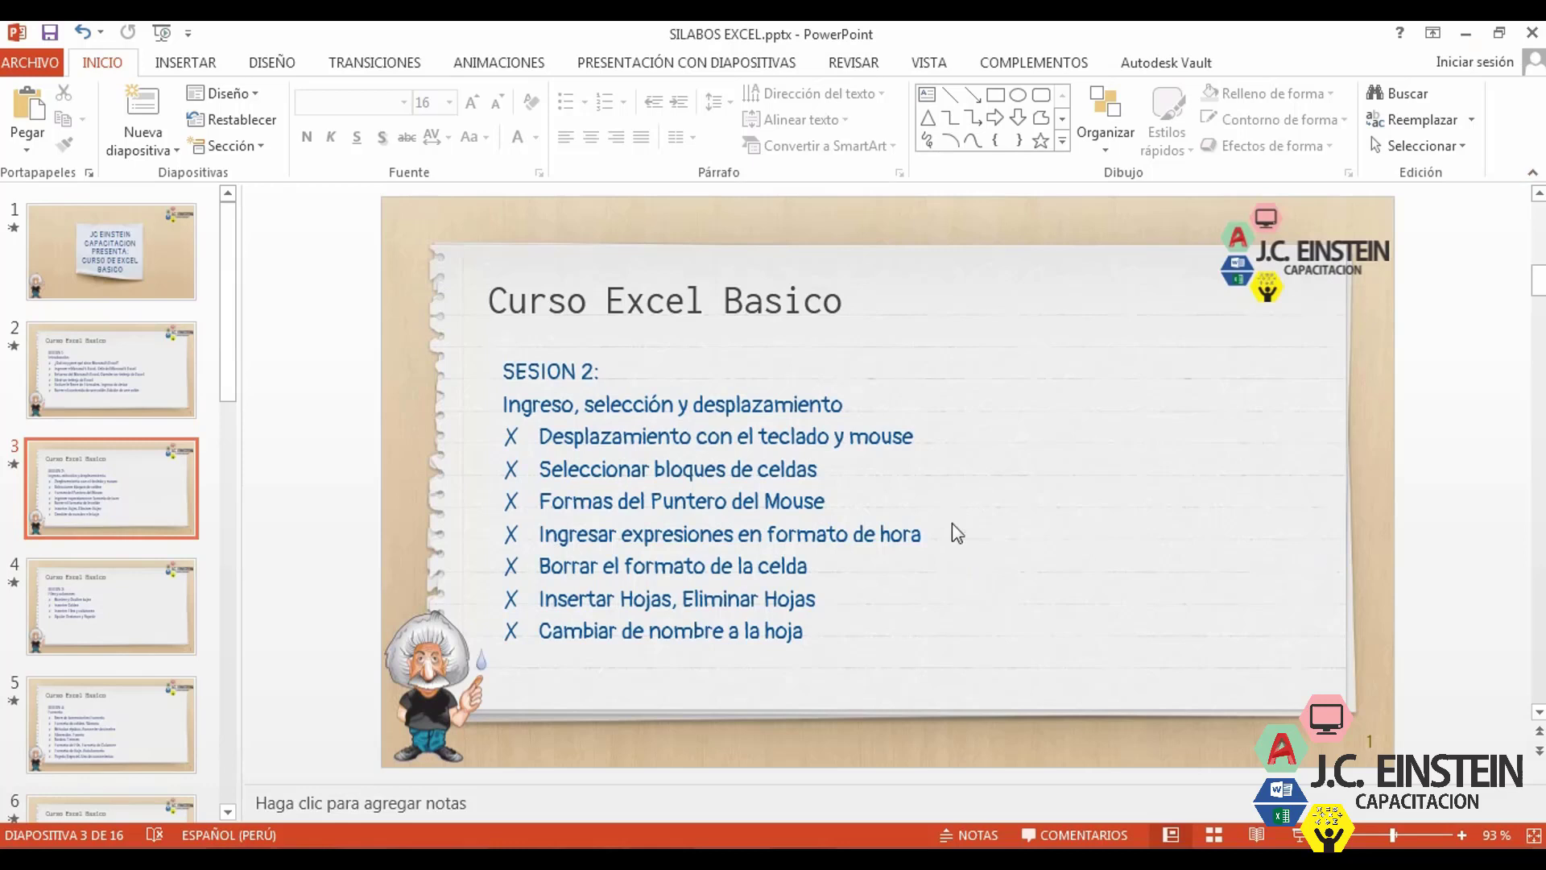
- Highlight the Session 2 topics on slide 3, including Formas del Puntero del Mouse, then switch to Libro1 in Excel
left_click(817, 469)
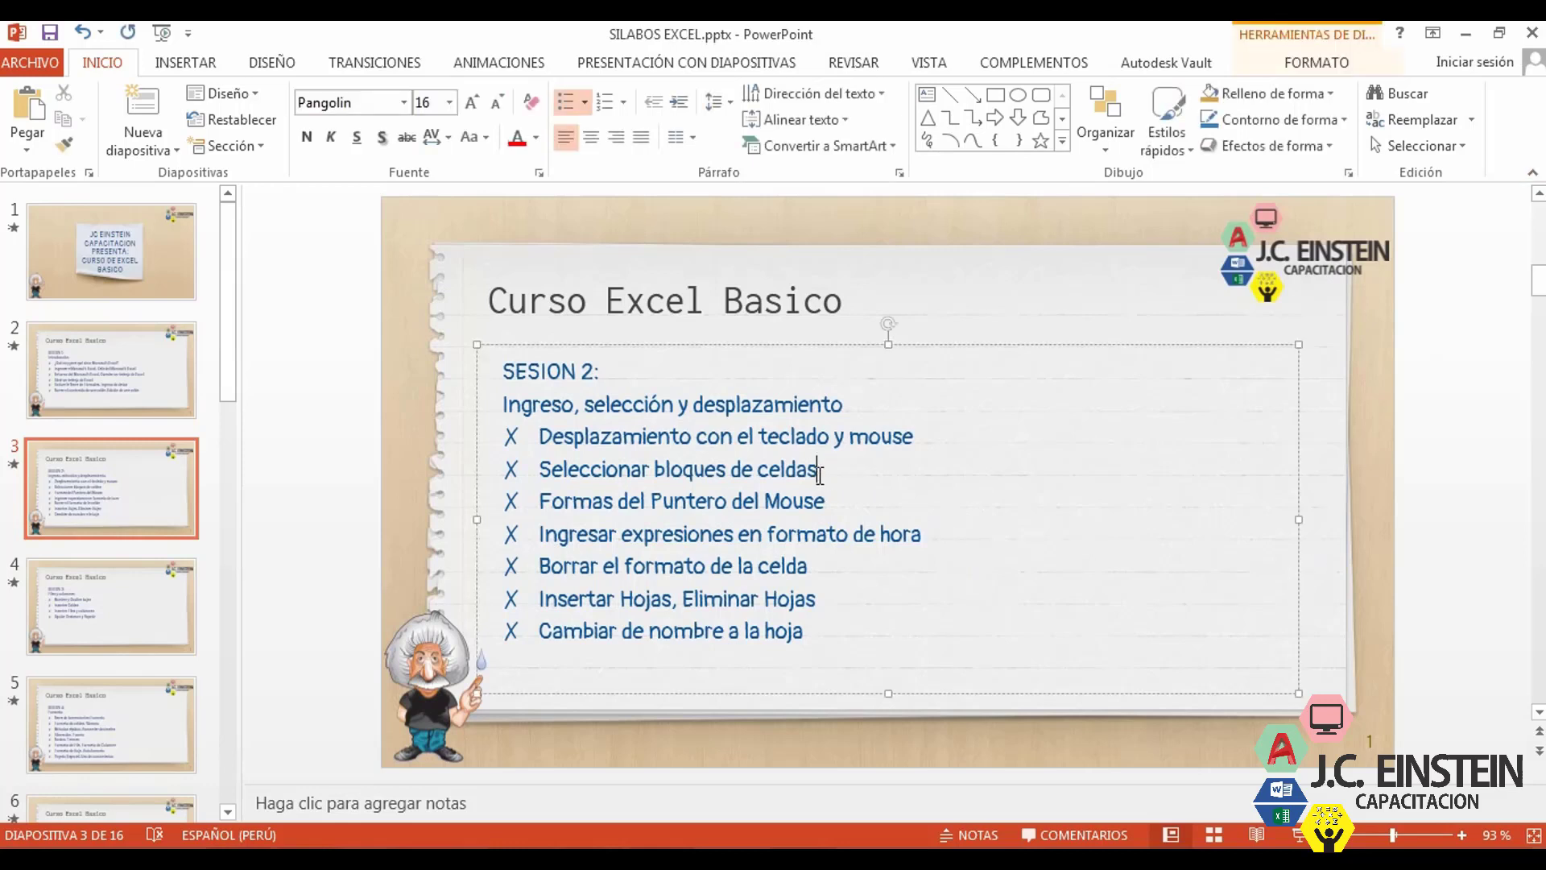
left_click_drag(817, 469, 494, 433)
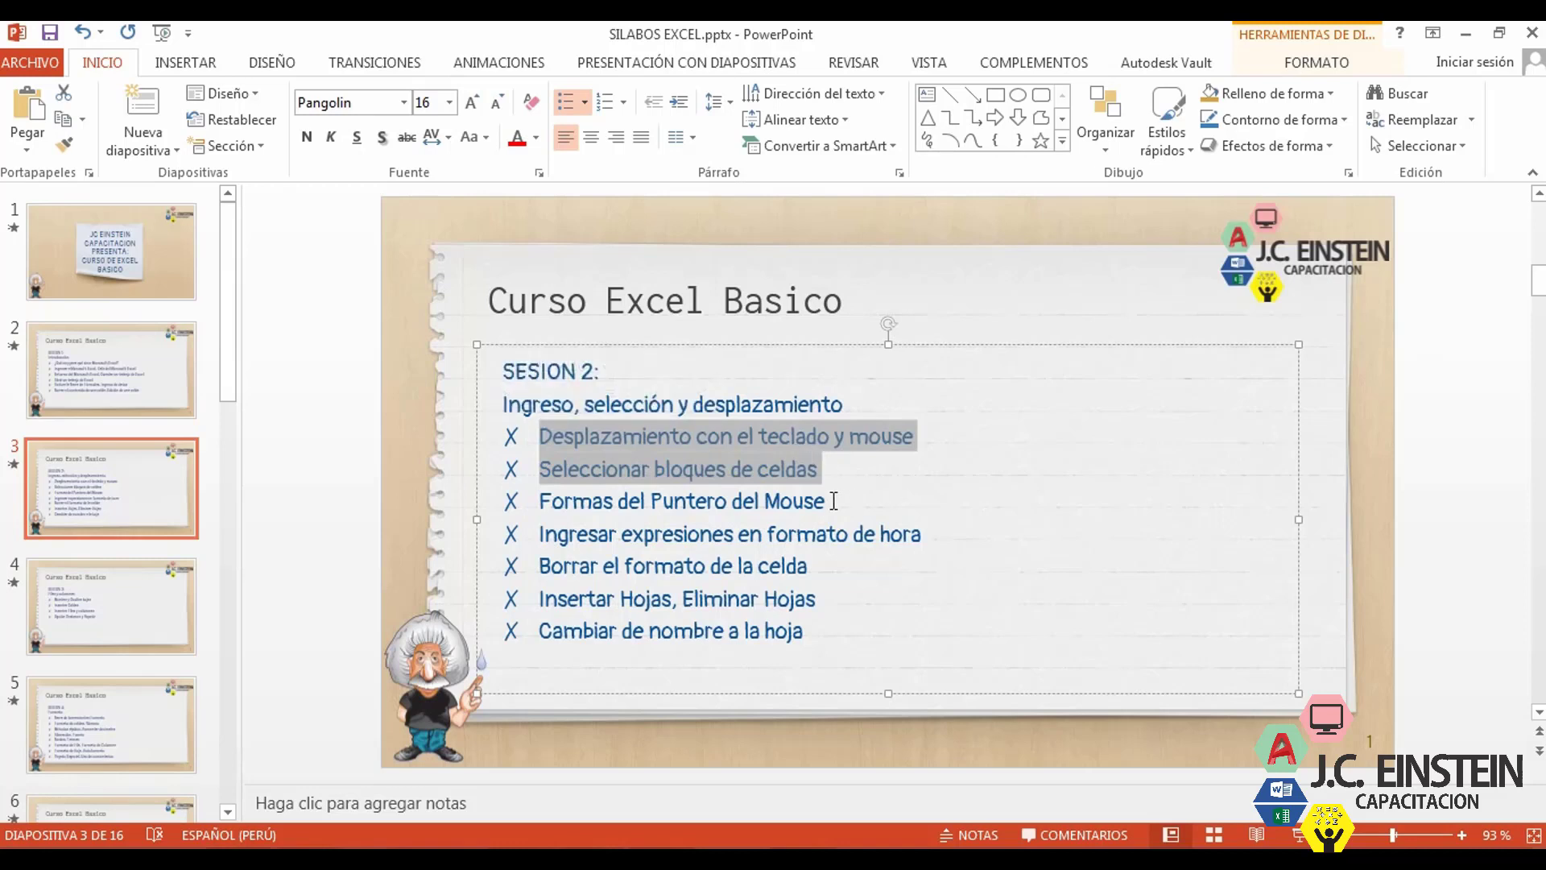
left_click_drag(831, 501, 537, 507)
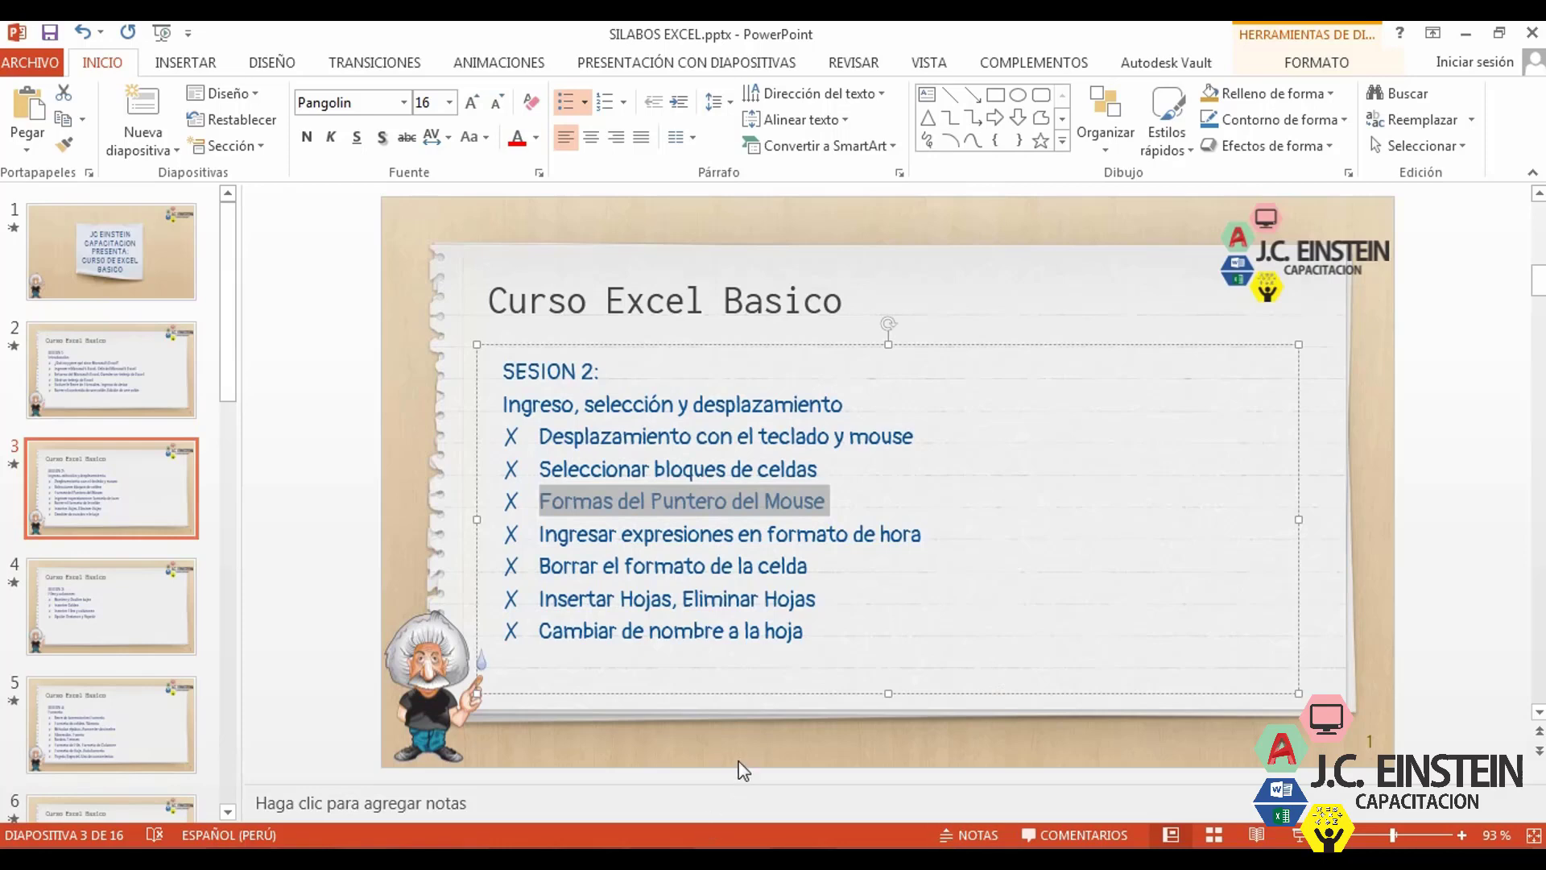
key("alt+Tab")
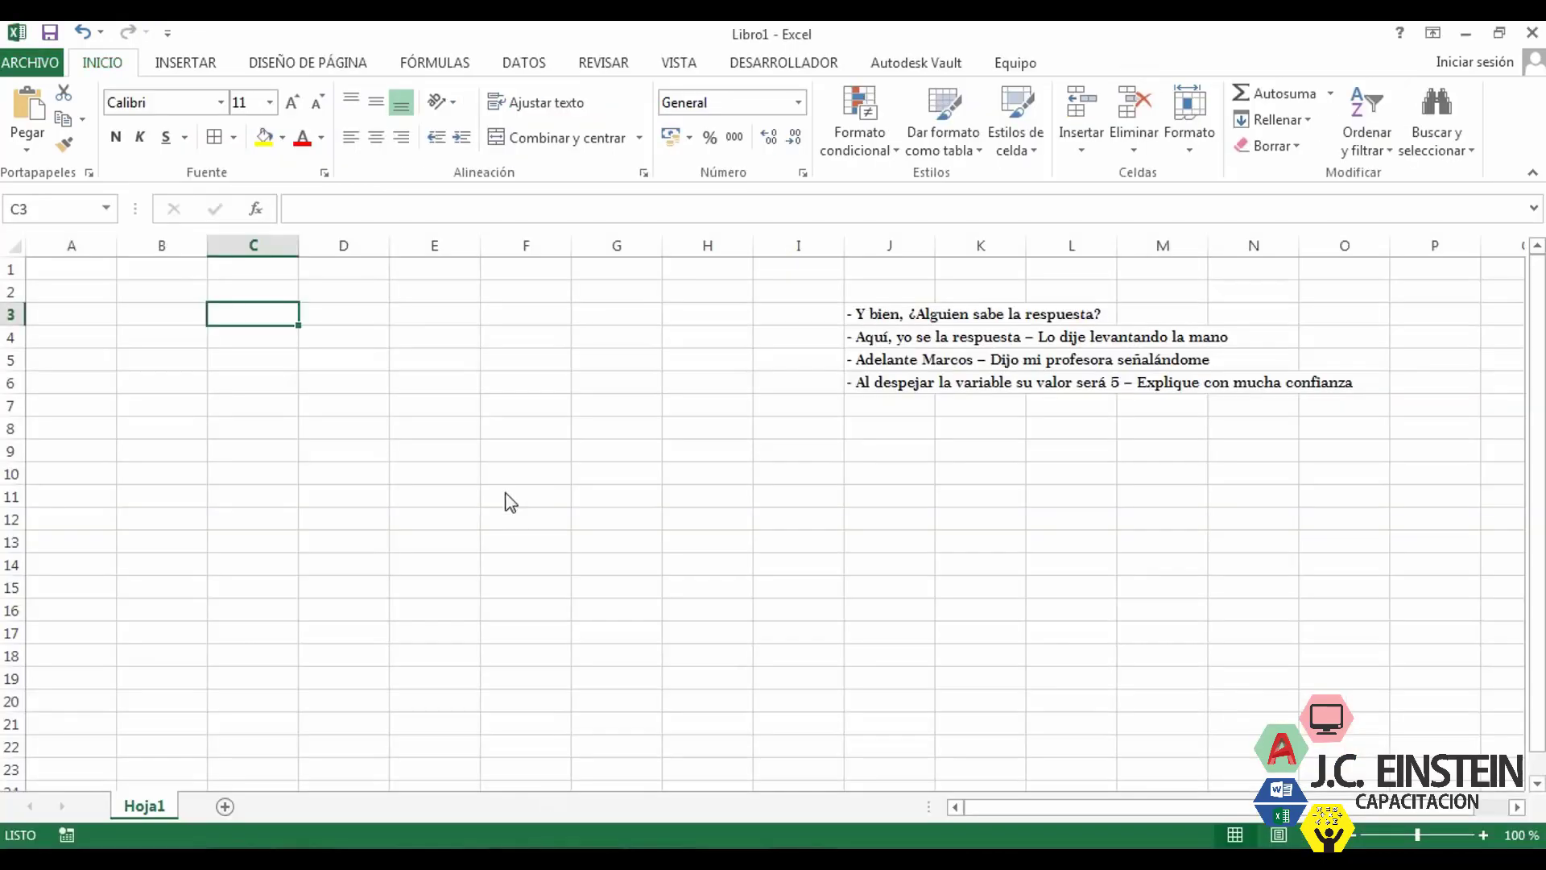
left_click(278, 374)
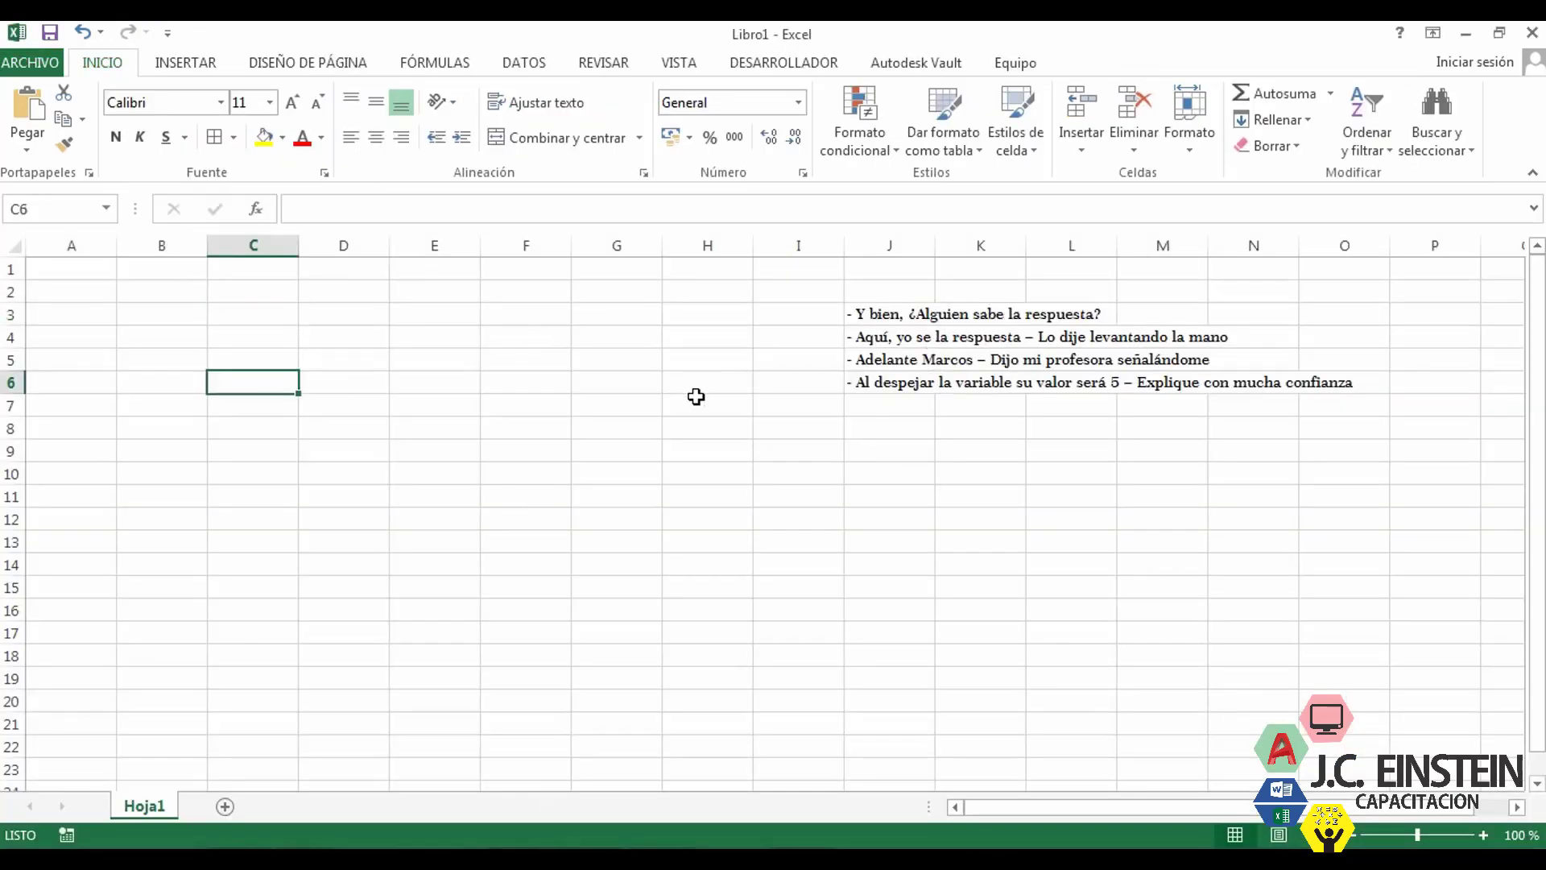
left_click(334, 359)
left_click(261, 316)
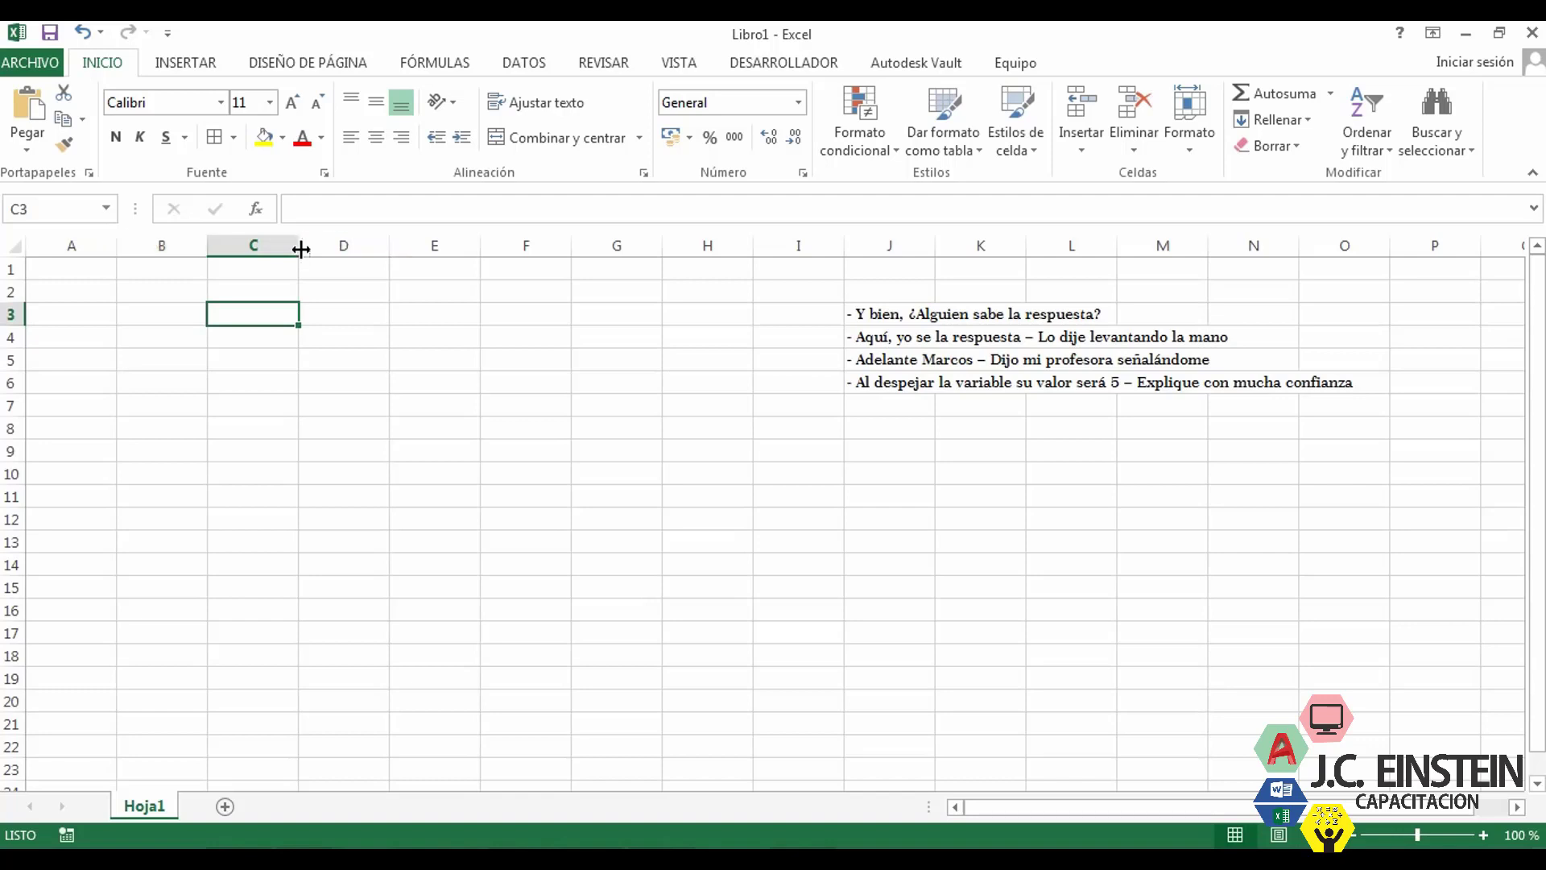
- Widen column C, then select cells C3–C6 and demonstrate dragging C3 toward C5
left_click_drag(300, 246, 335, 256)
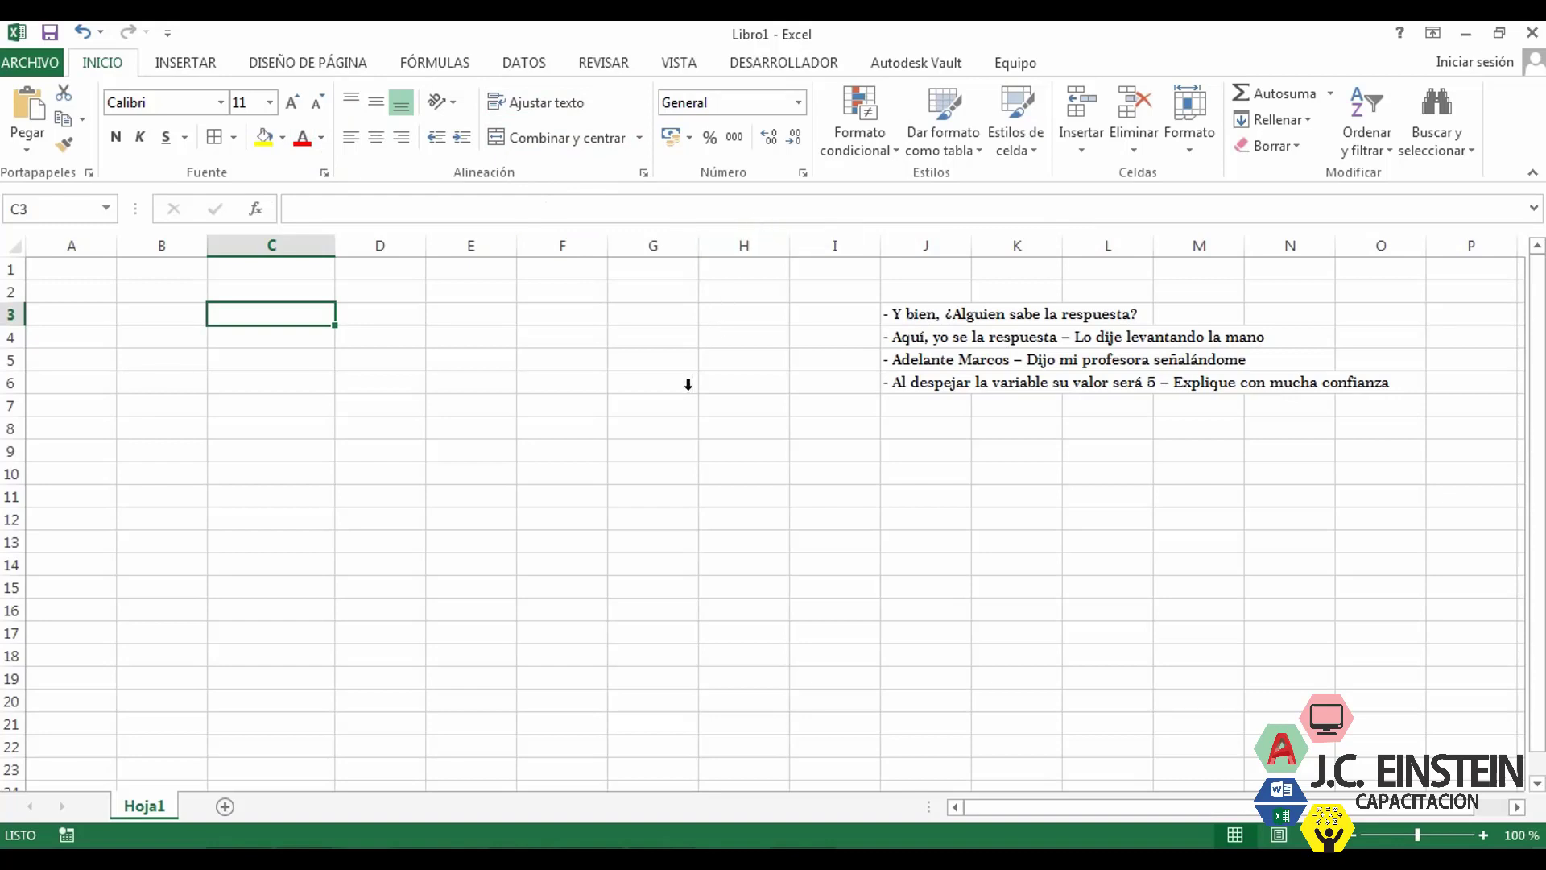
left_click(331, 385)
left_click(281, 314)
left_click(313, 338)
left_click(303, 316)
mouse_move(318, 326)
left_mouse_down()
mouse_move(338, 397)
mouse_move(321, 338)
mouse_move(297, 335)
mouse_move(449, 438)
mouse_move(283, 328)
mouse_move(291, 317)
left_mouse_up()
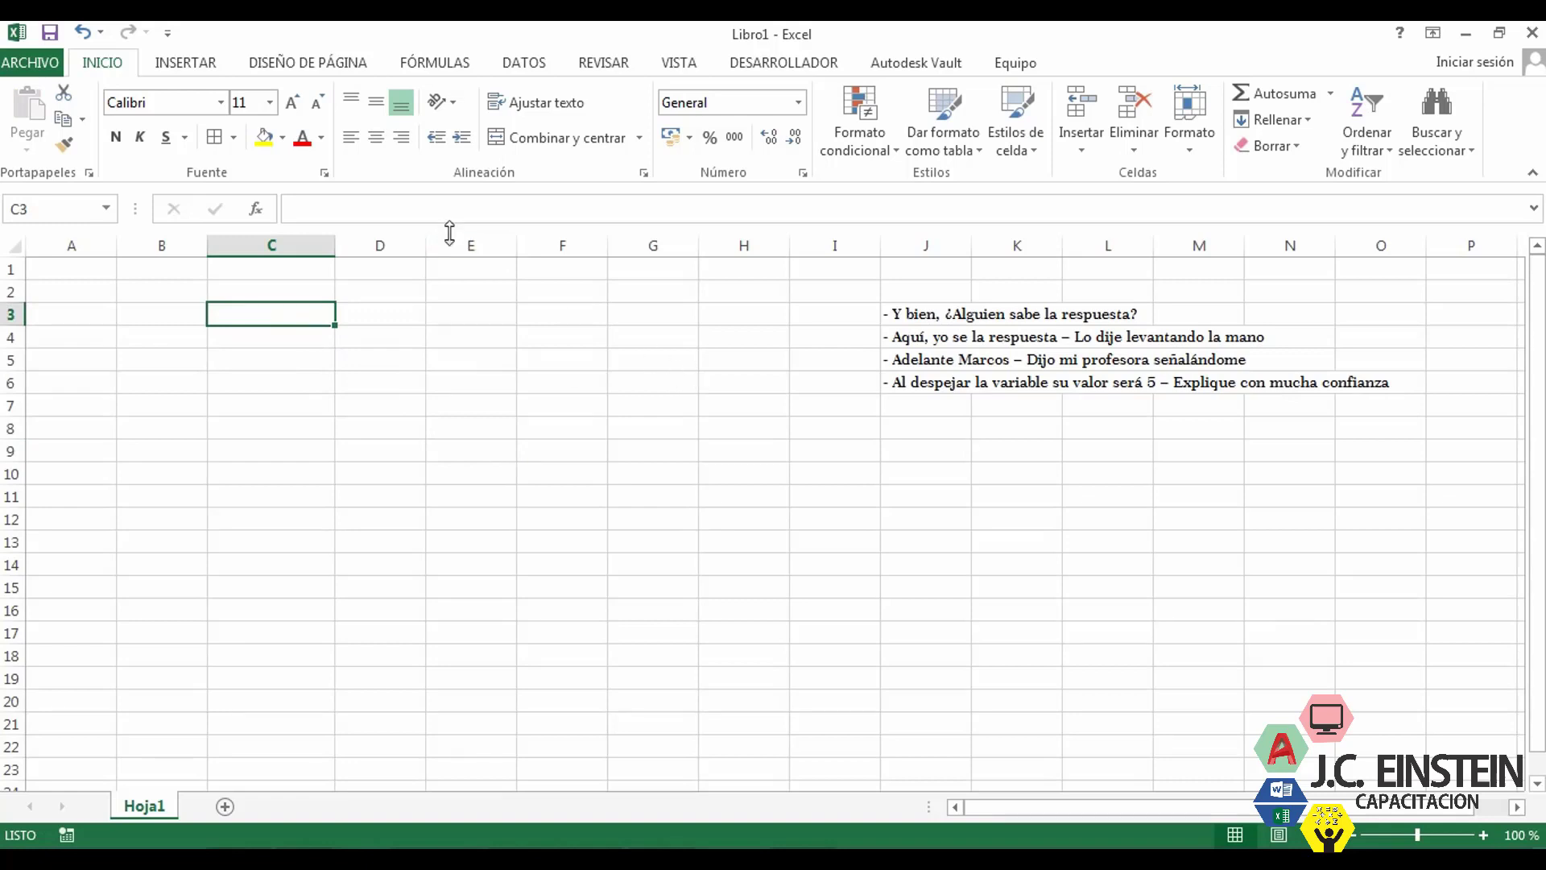
- Enter a sample first name in C3 and move it to F10
type("Carlos")
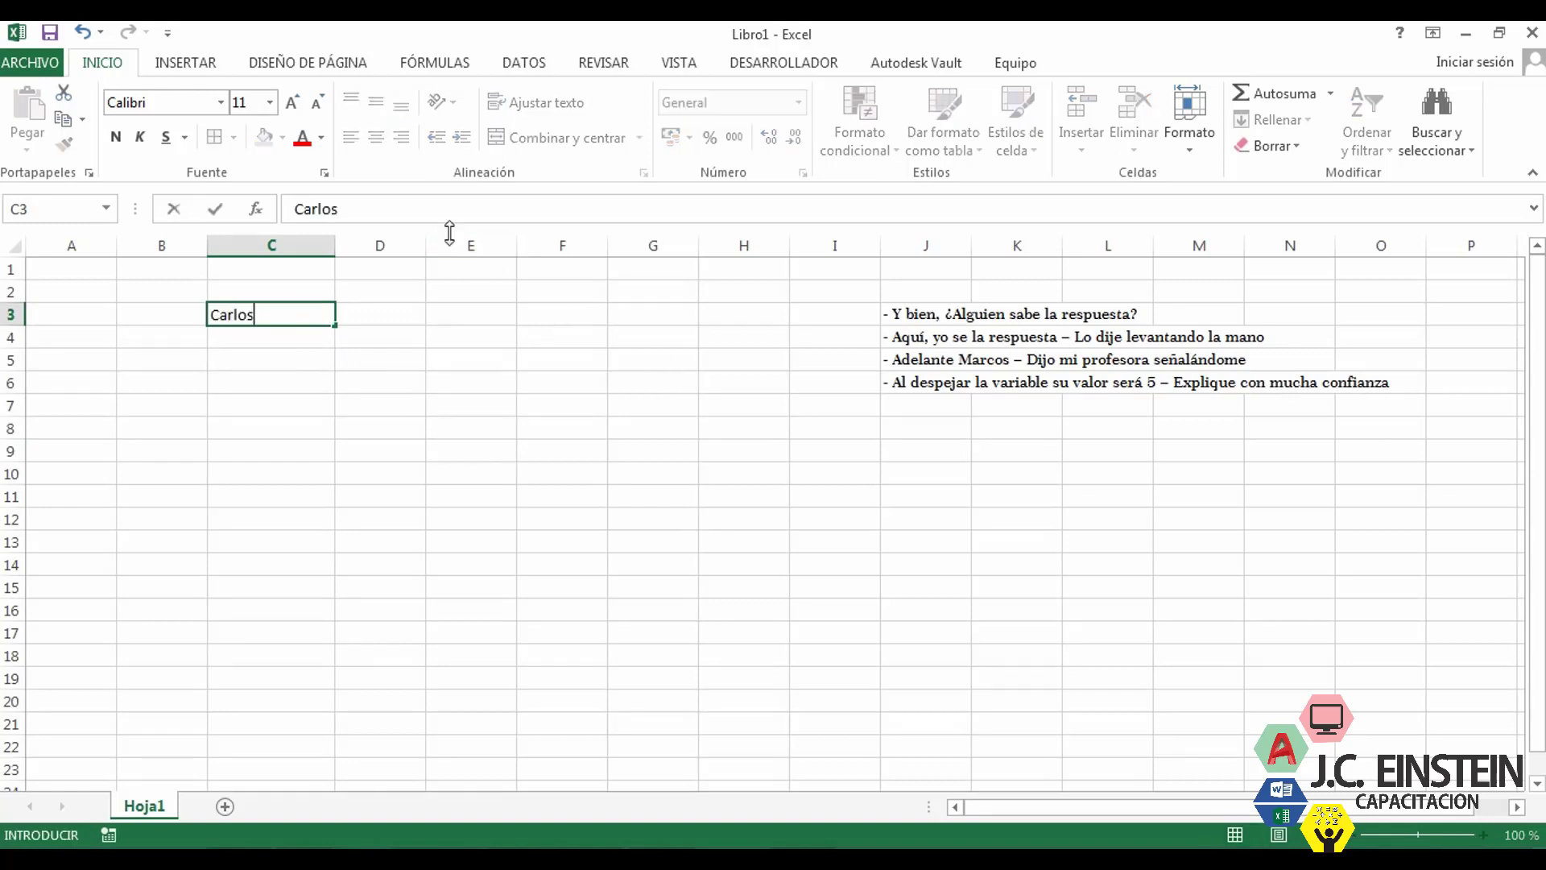
left_click(271, 405)
left_click(289, 317)
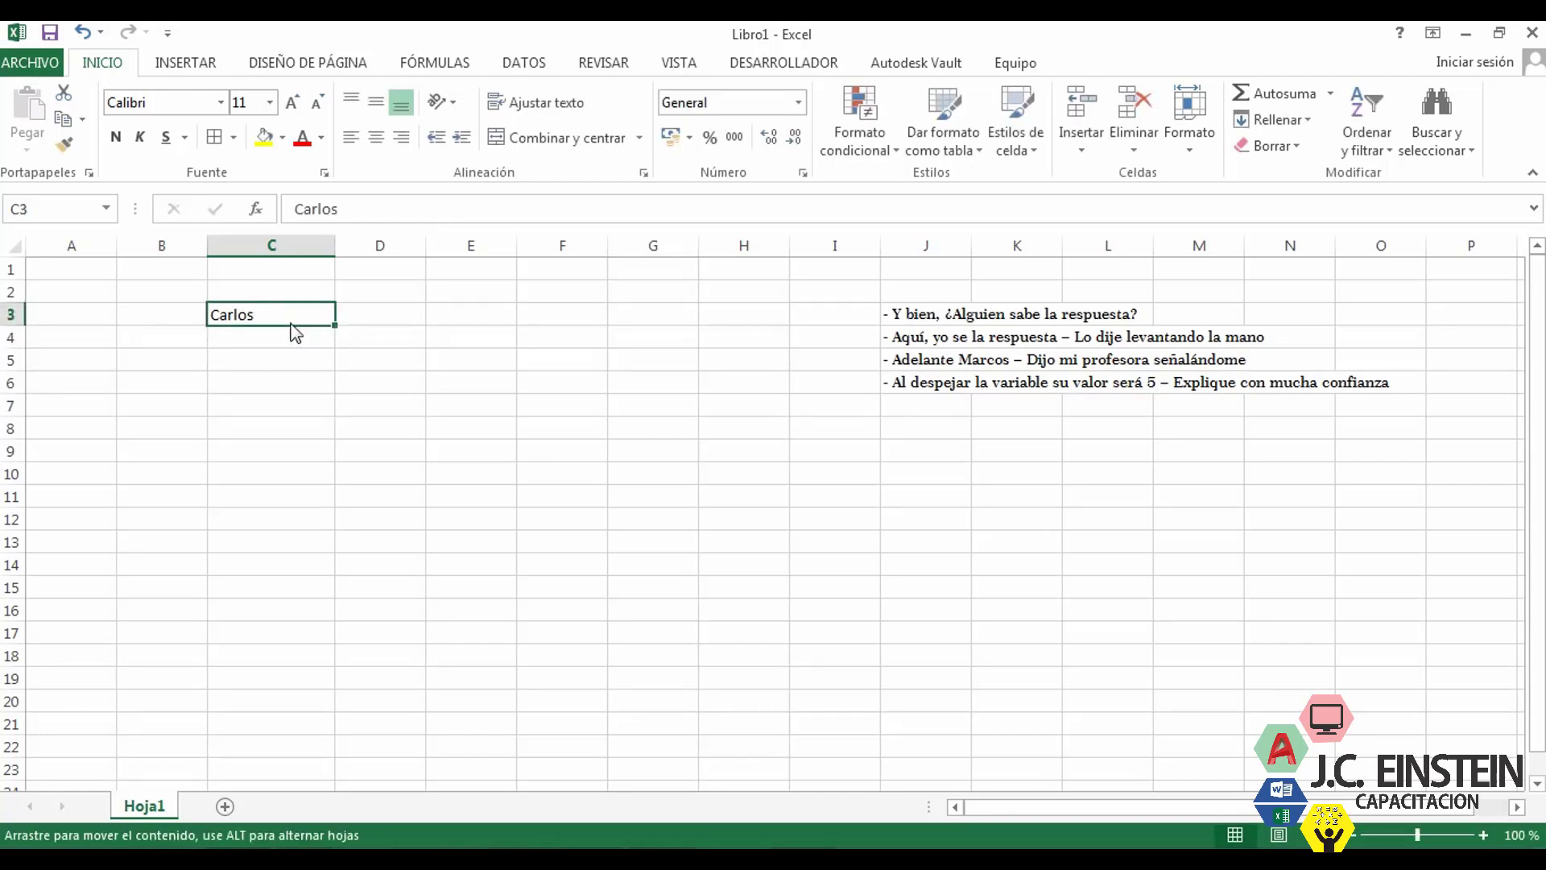
left_click_drag(294, 332, 563, 484)
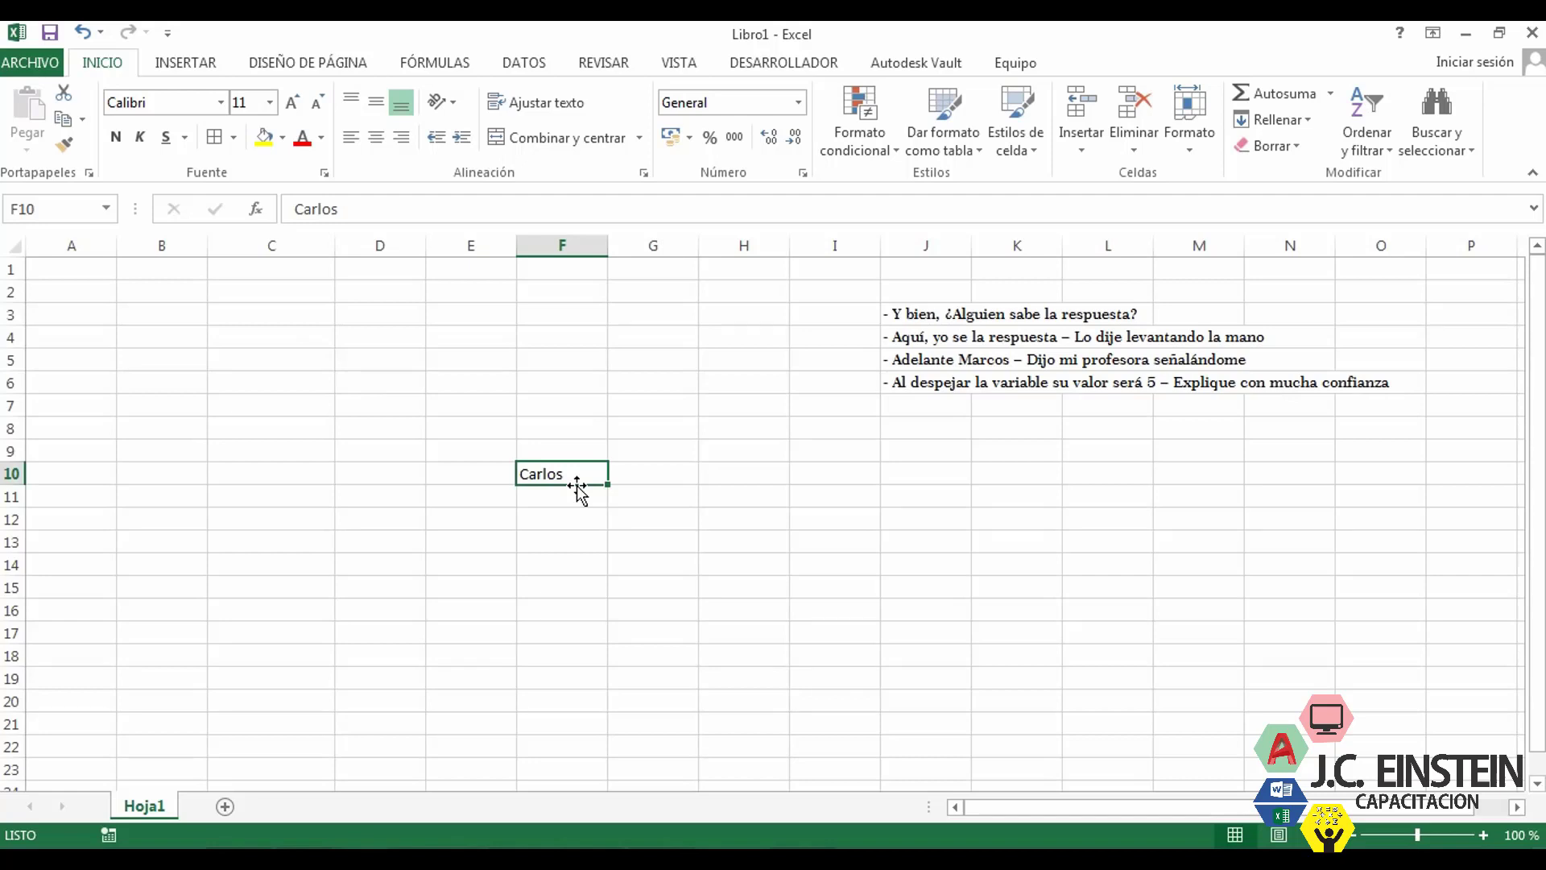
- Move the sample name from F10 to C17 and reselect it
left_click_drag(576, 485, 237, 625)
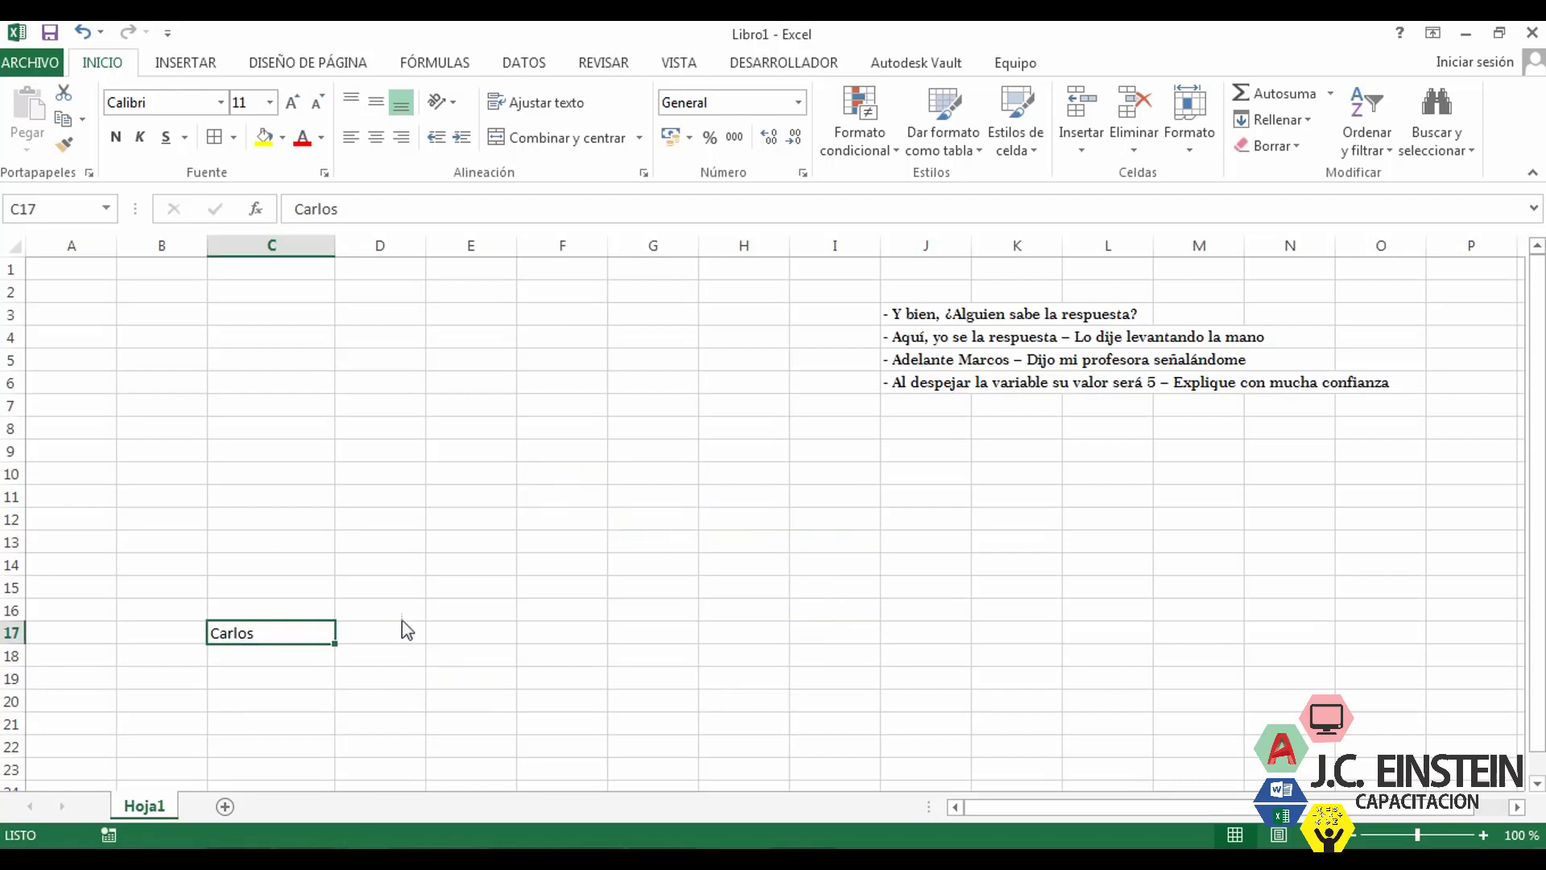
left_click(475, 617)
left_click(282, 611)
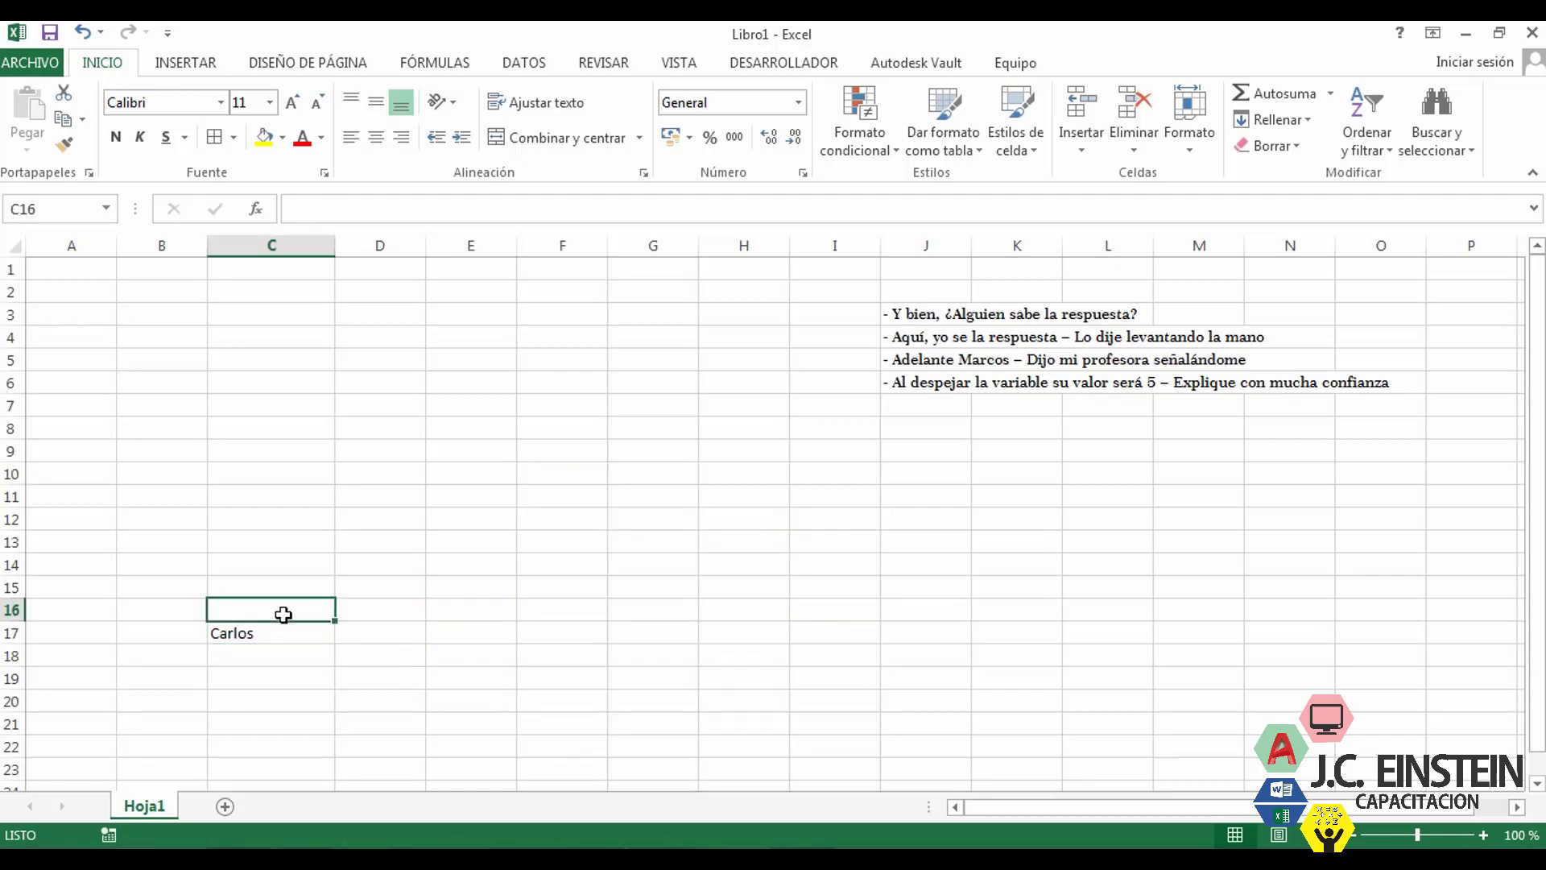
left_click(266, 625)
left_click(453, 476)
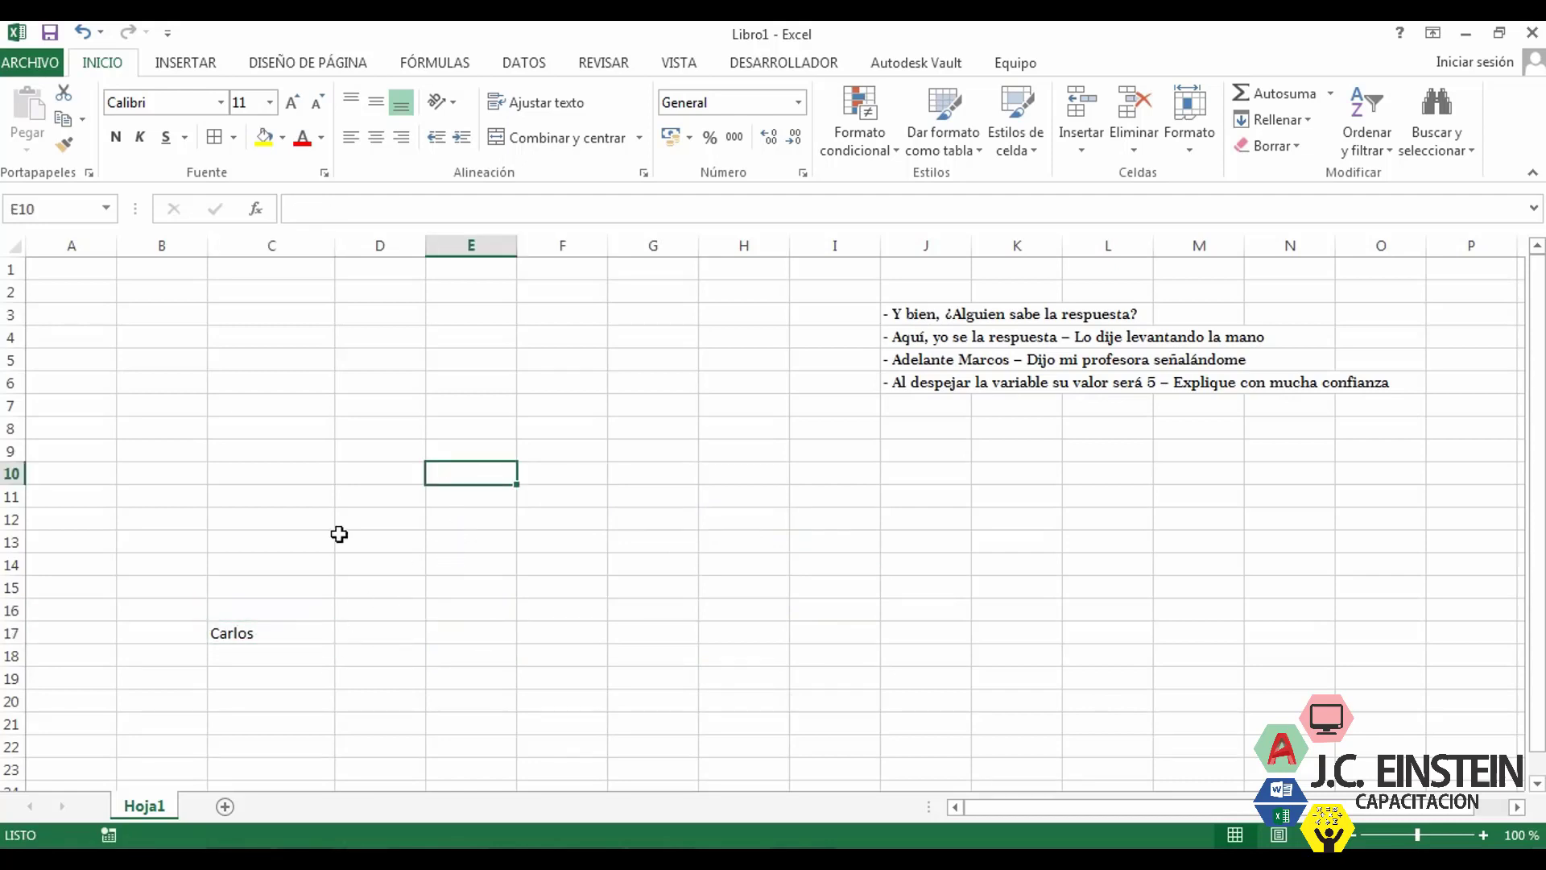
left_click(273, 587)
left_click(279, 624)
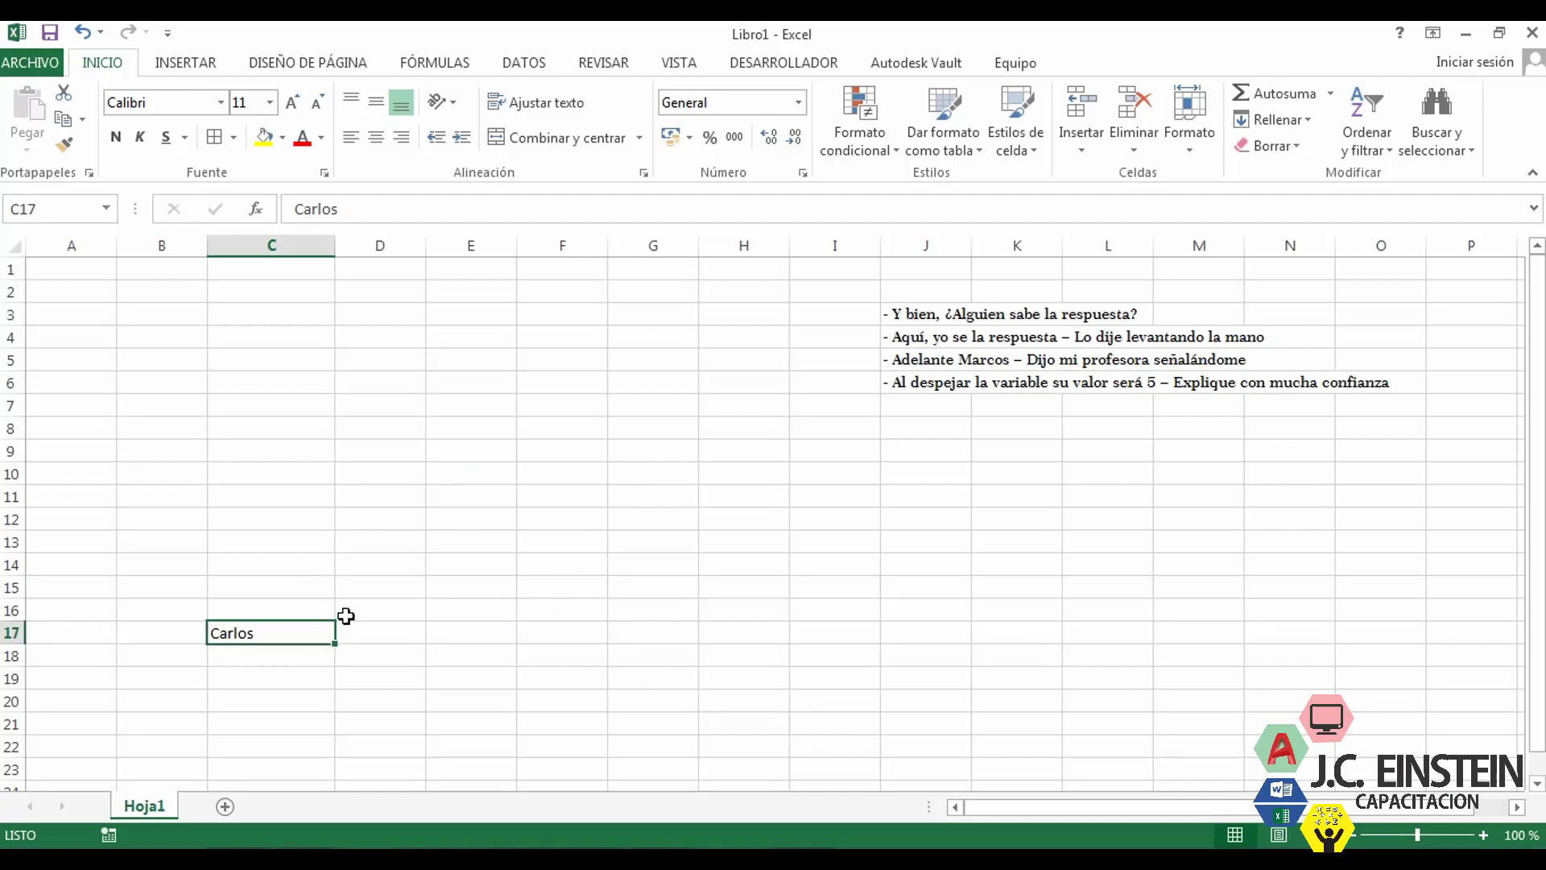
- Move the sample name from C17 into cell E4
left_click_drag(303, 643, 500, 358)
left_click(471, 385)
left_click(471, 341)
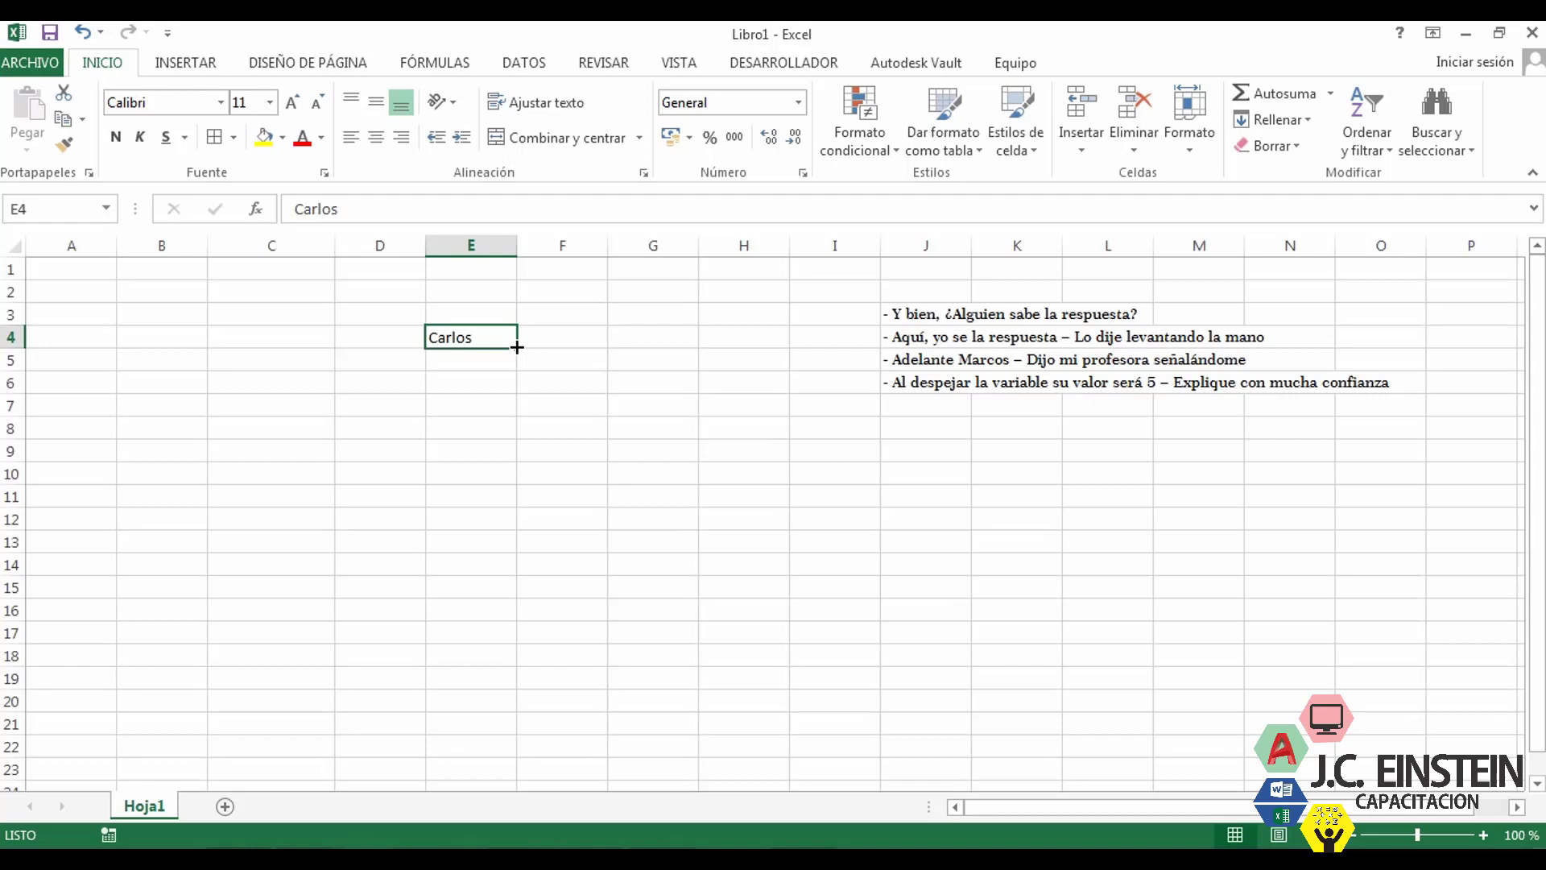
- Fill the sample name from E4 down to E12, then across to column H
left_click_drag(517, 347, 515, 532)
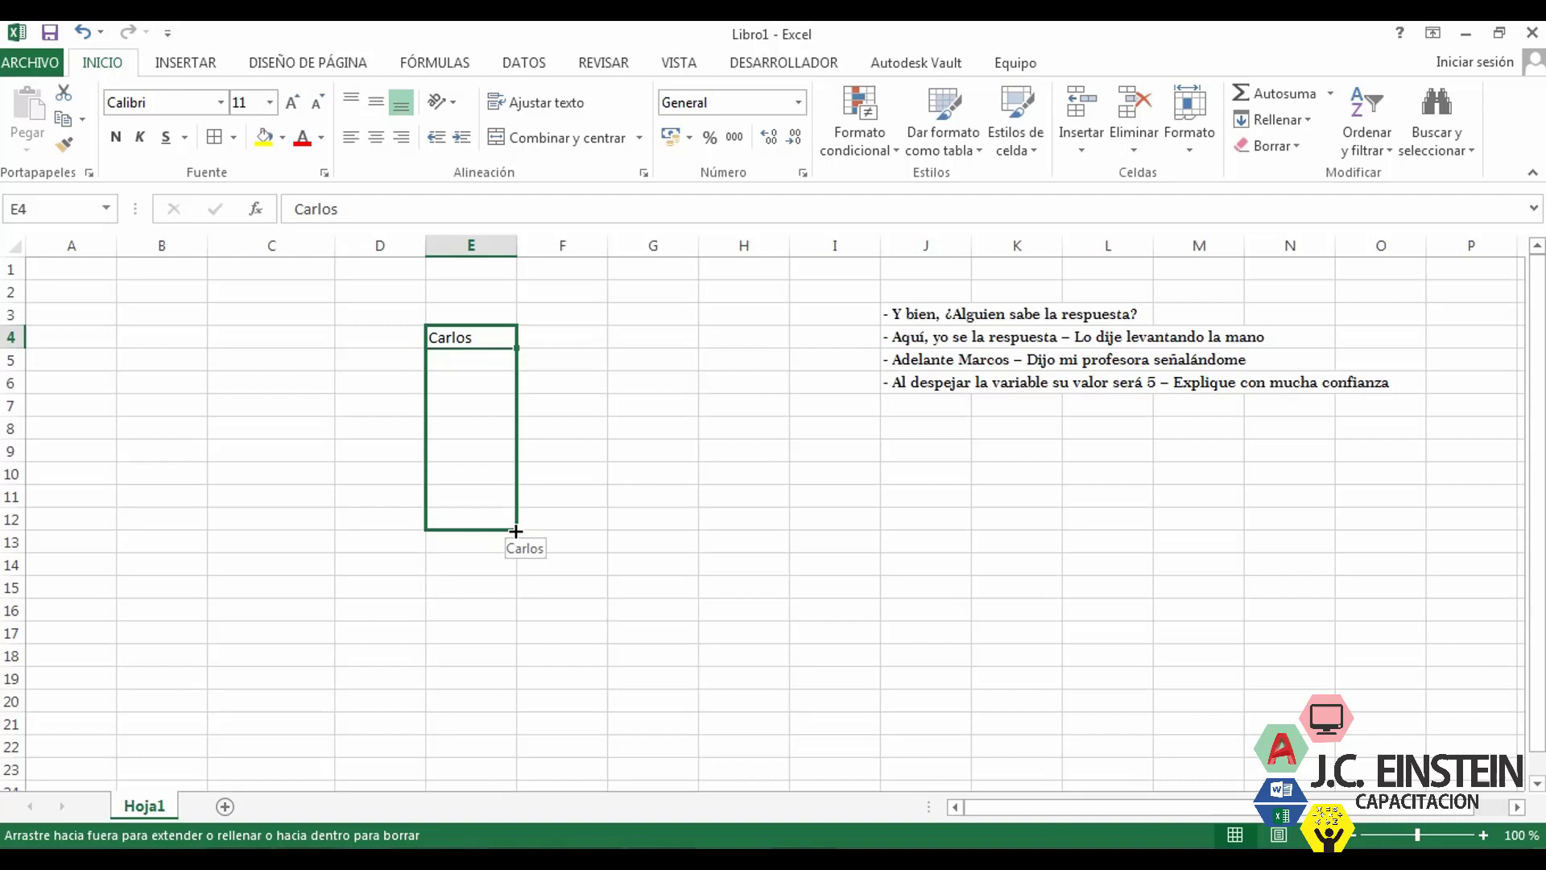
left_click_drag(516, 532, 516, 532)
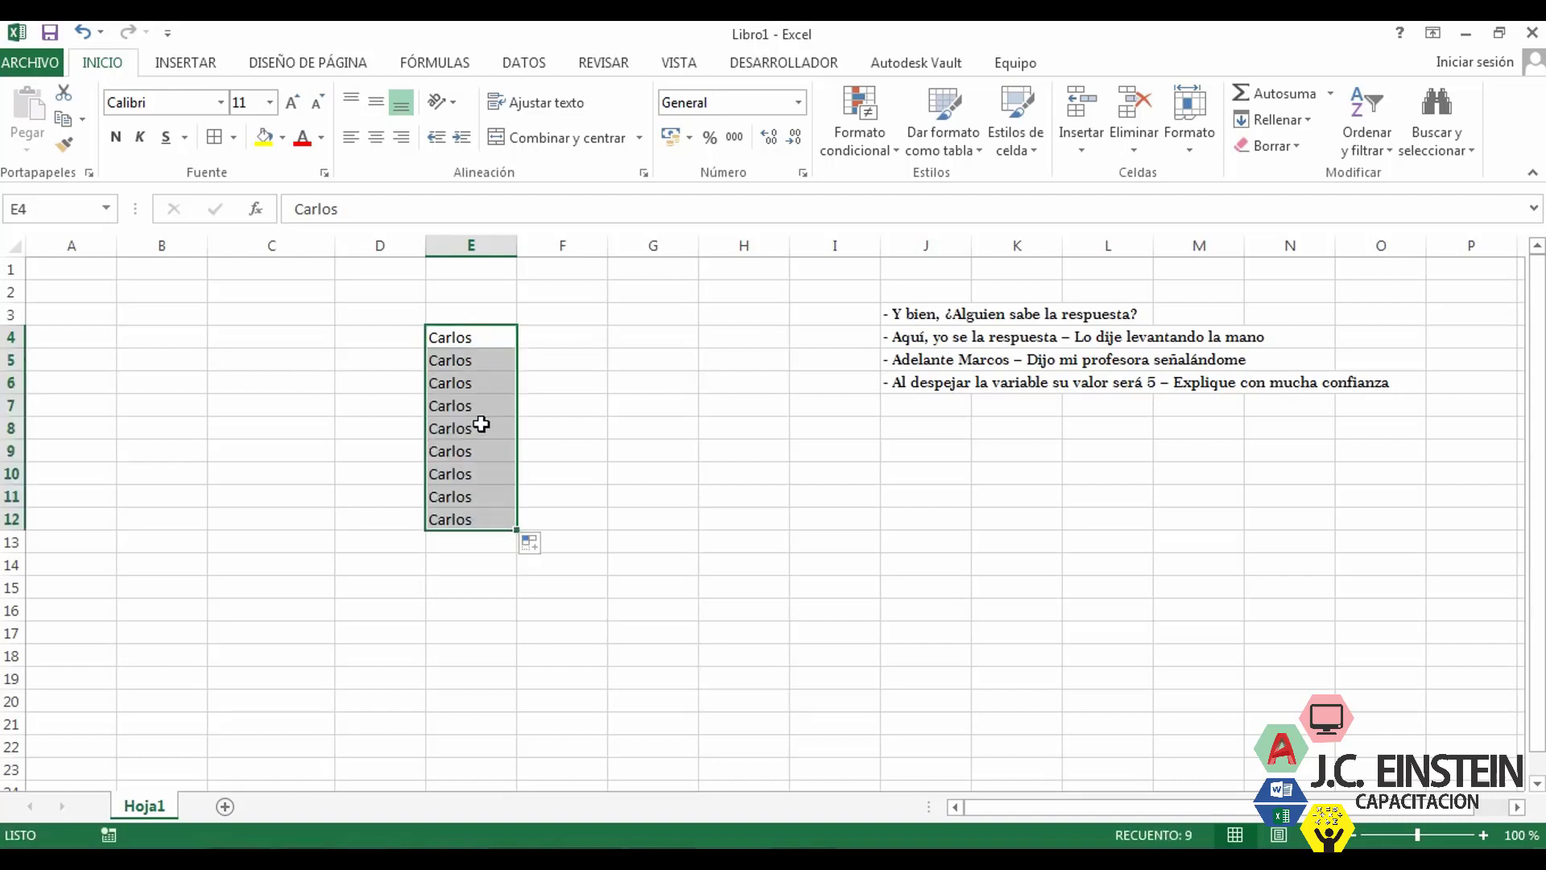
left_click_drag(516, 531, 465, 330)
left_click(742, 570)
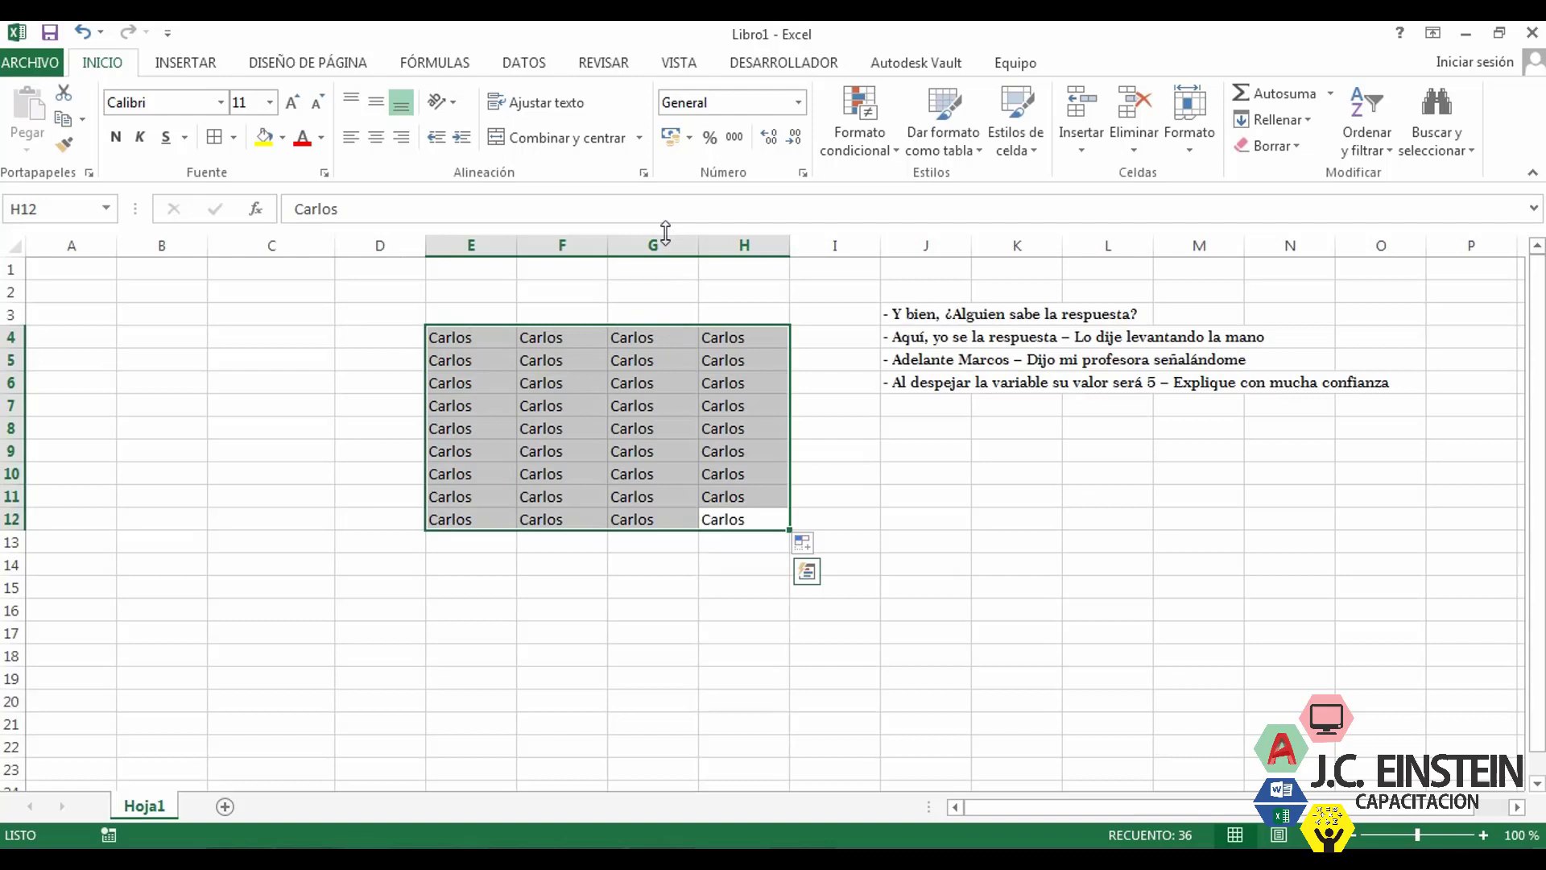
- Move the active cell with the arrow keys to E14
key("Left")
key("Left")
key("Left")
key("Left")
key("Up")
key("Left")
key("Up")
key("Right")
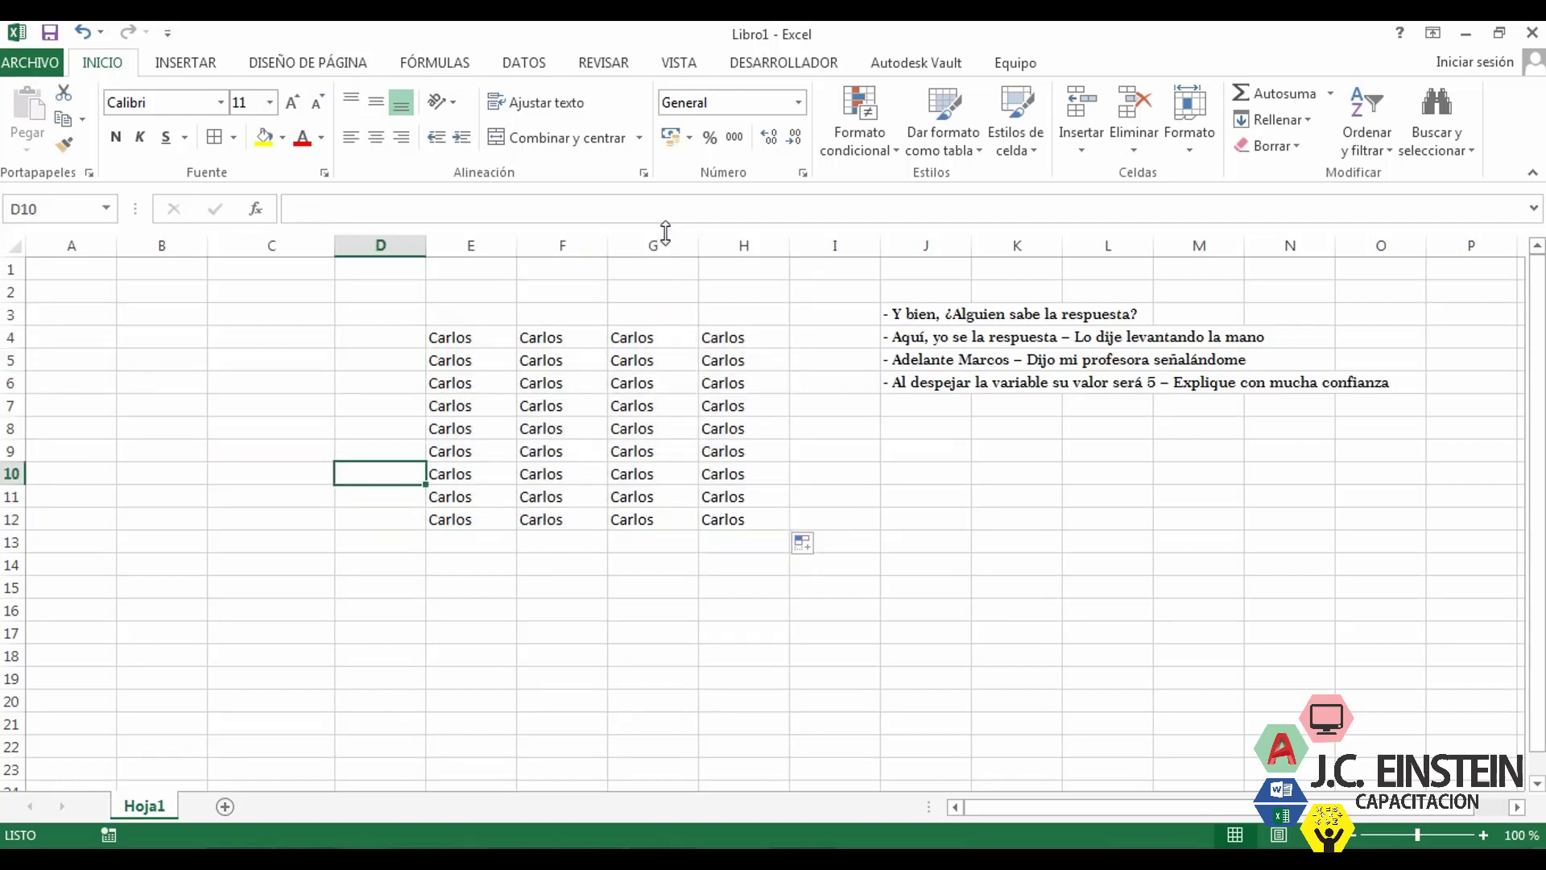
key("Right")
key("Down")
key("Down")
key("Down")
key("Down")
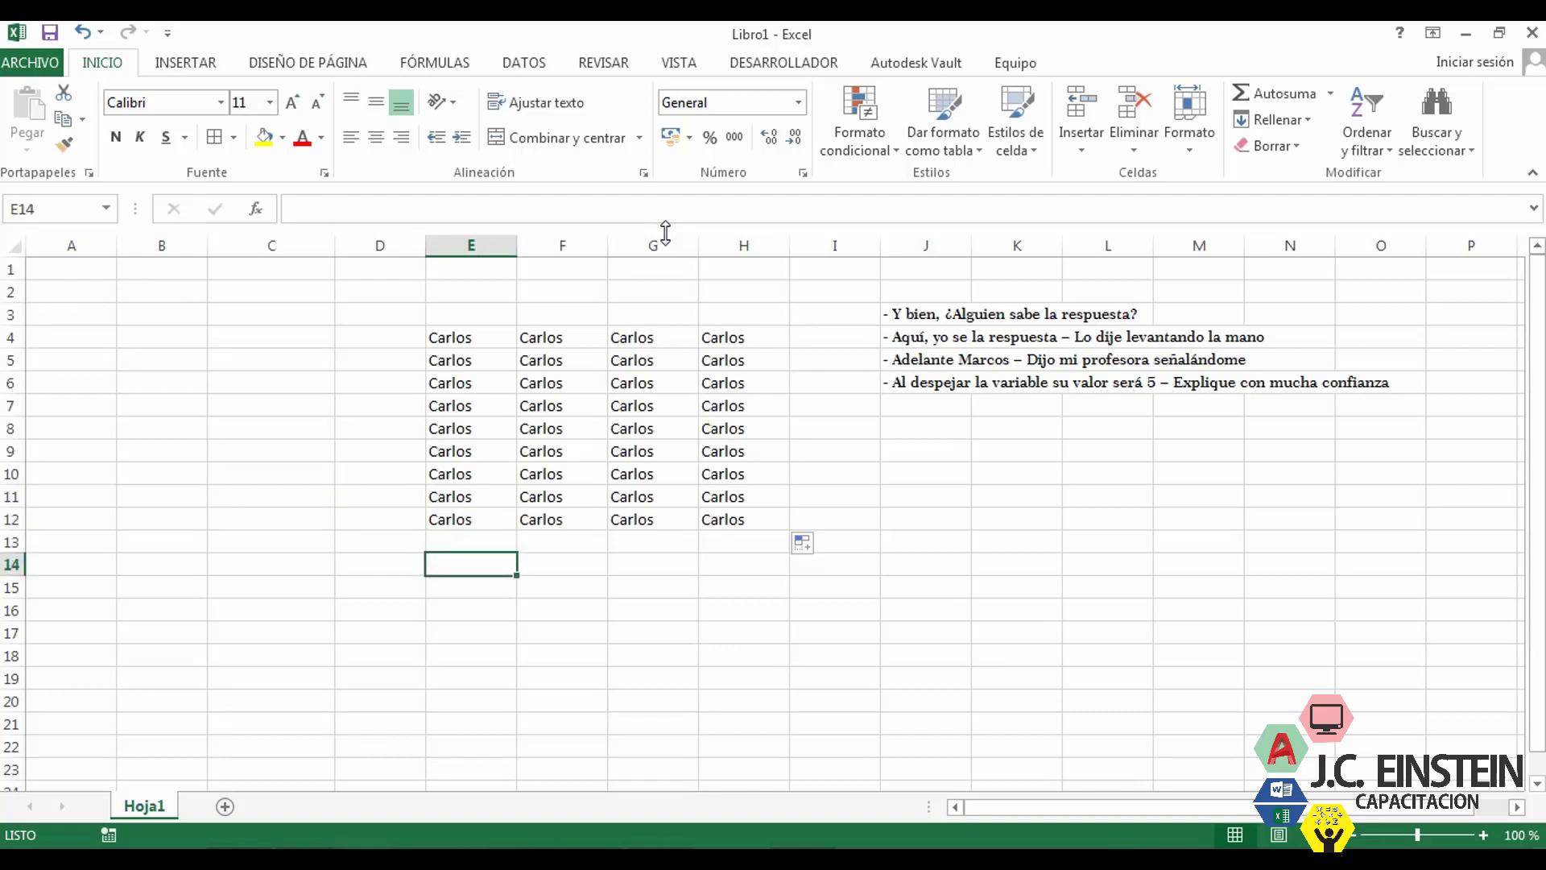
- Enter 1 in E14 and 2 in E15
type("1")
key("Return")
type("2")
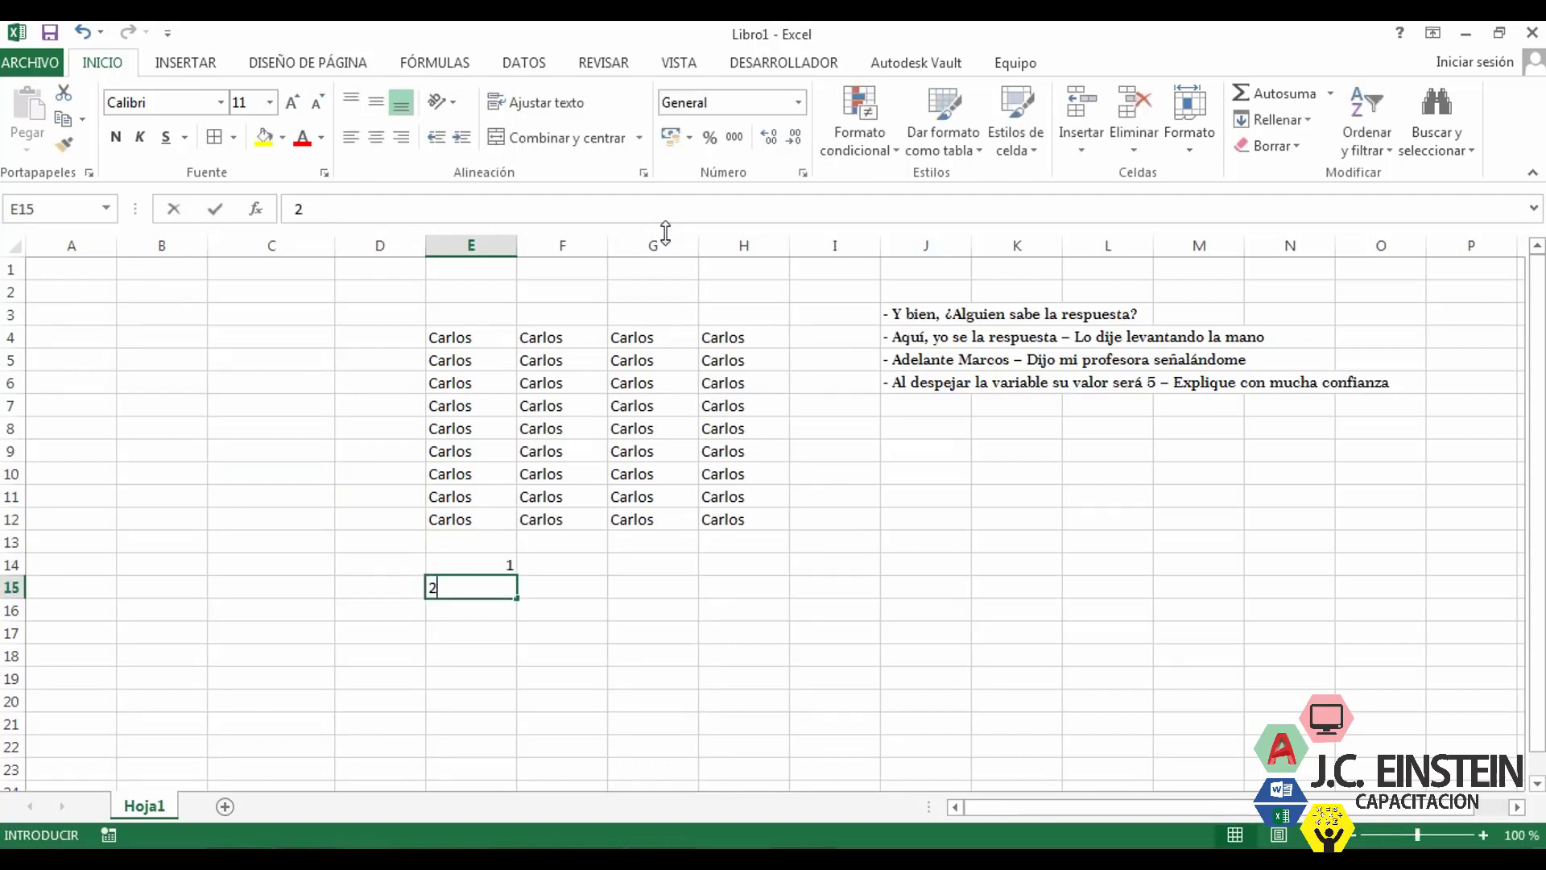
key("Up")
key("Up")
key("Down")
key("Down")
key("Up")
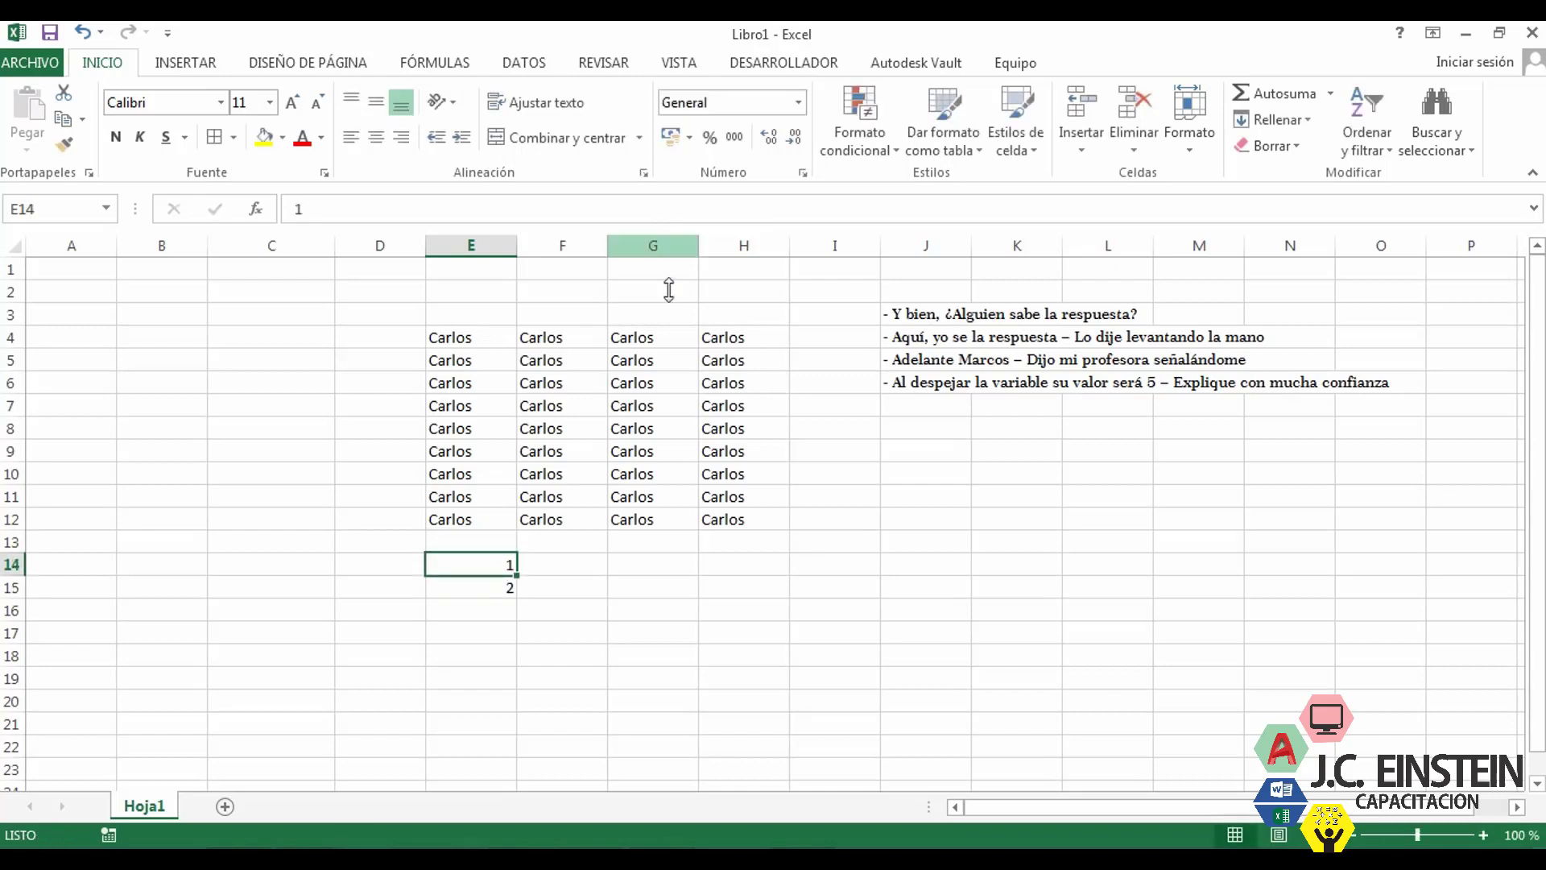
- Practise selecting E14:E15, clicking between nearby cells F14, F15 and G15
left_click_drag(475, 563, 483, 586)
left_click(559, 581)
left_click(477, 561)
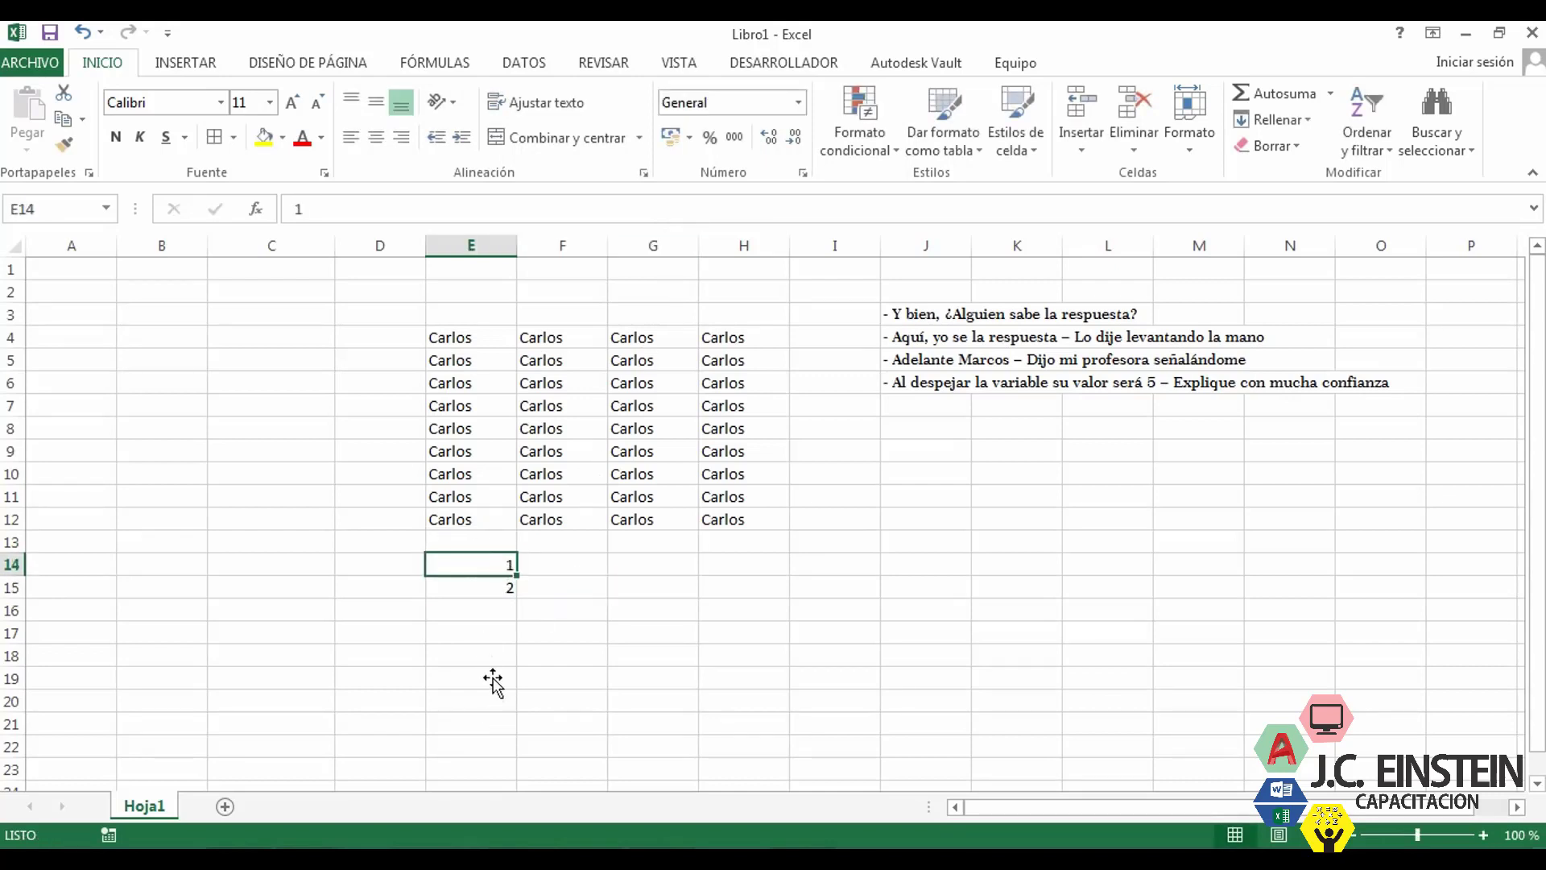
left_click(632, 599)
left_click(559, 590)
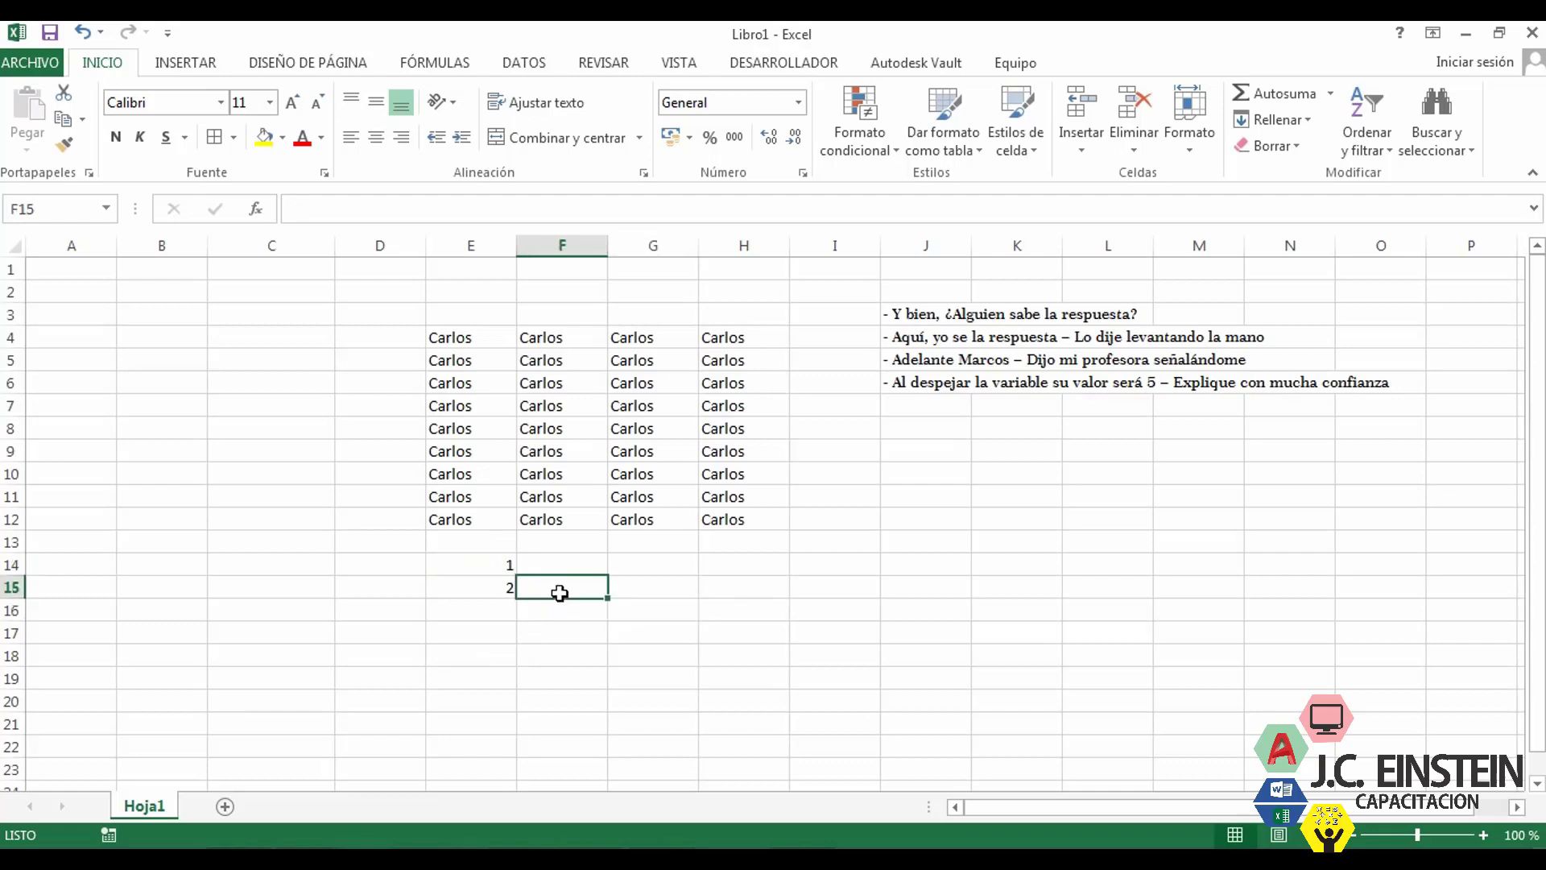
left_click(477, 559)
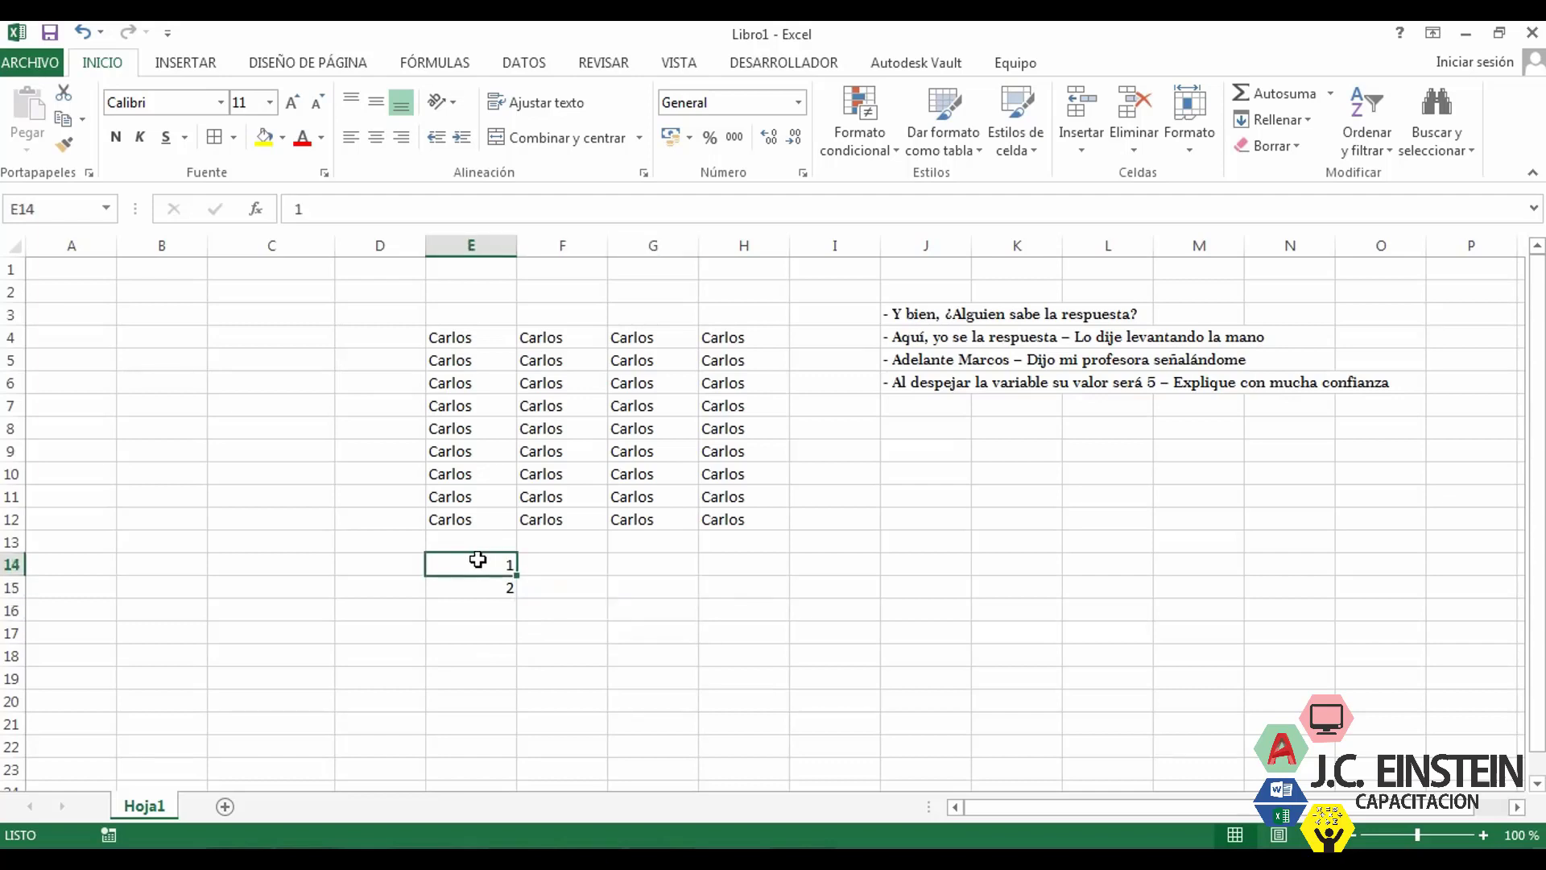
left_click_drag(477, 560, 477, 589)
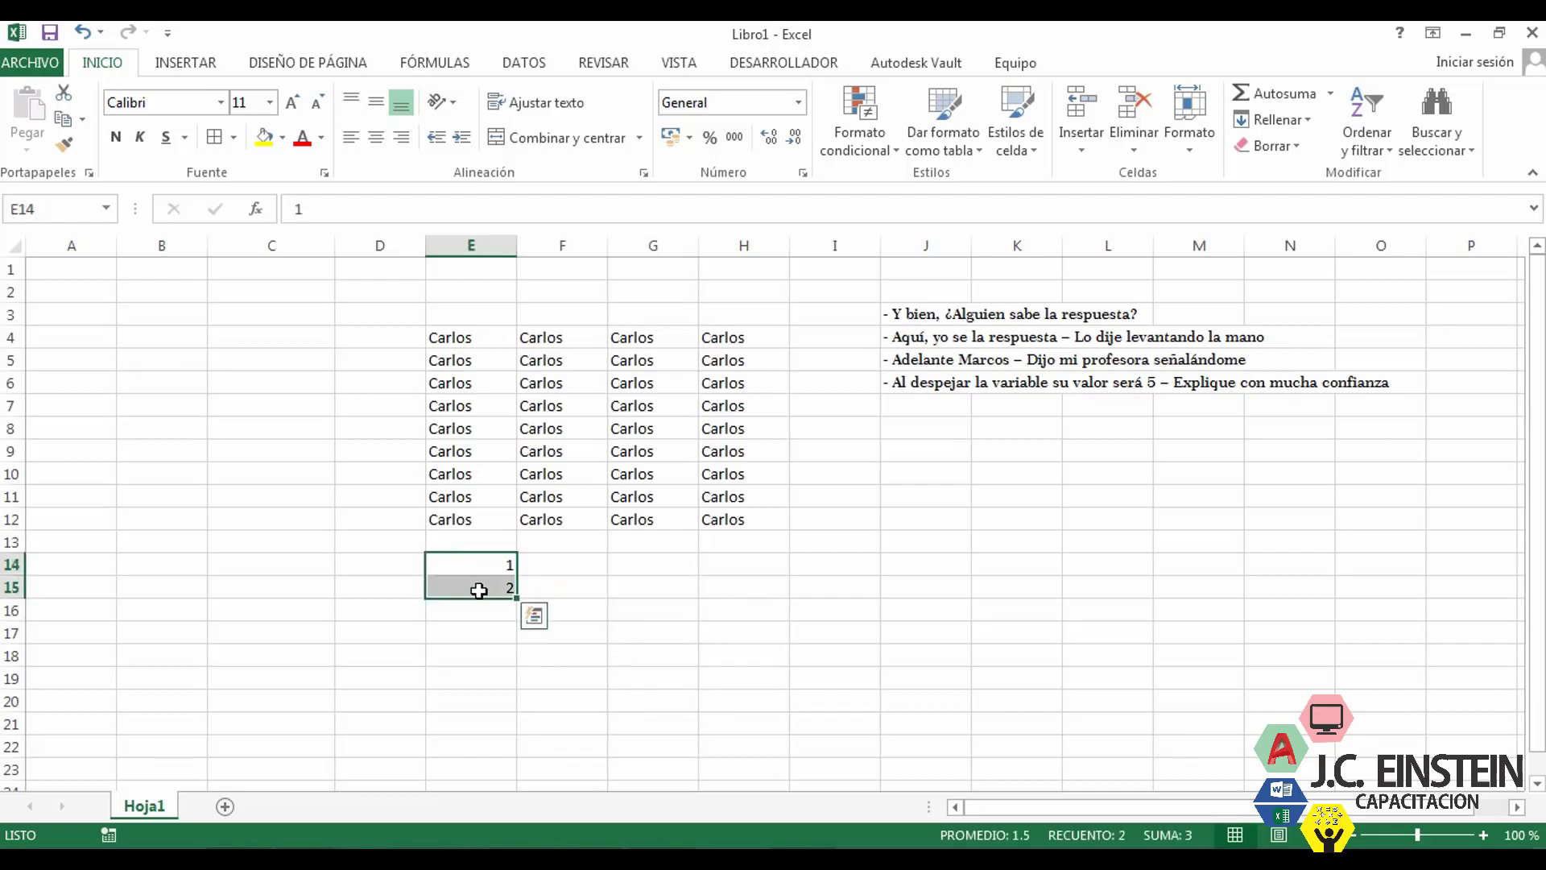
left_click(556, 568)
key("Right")
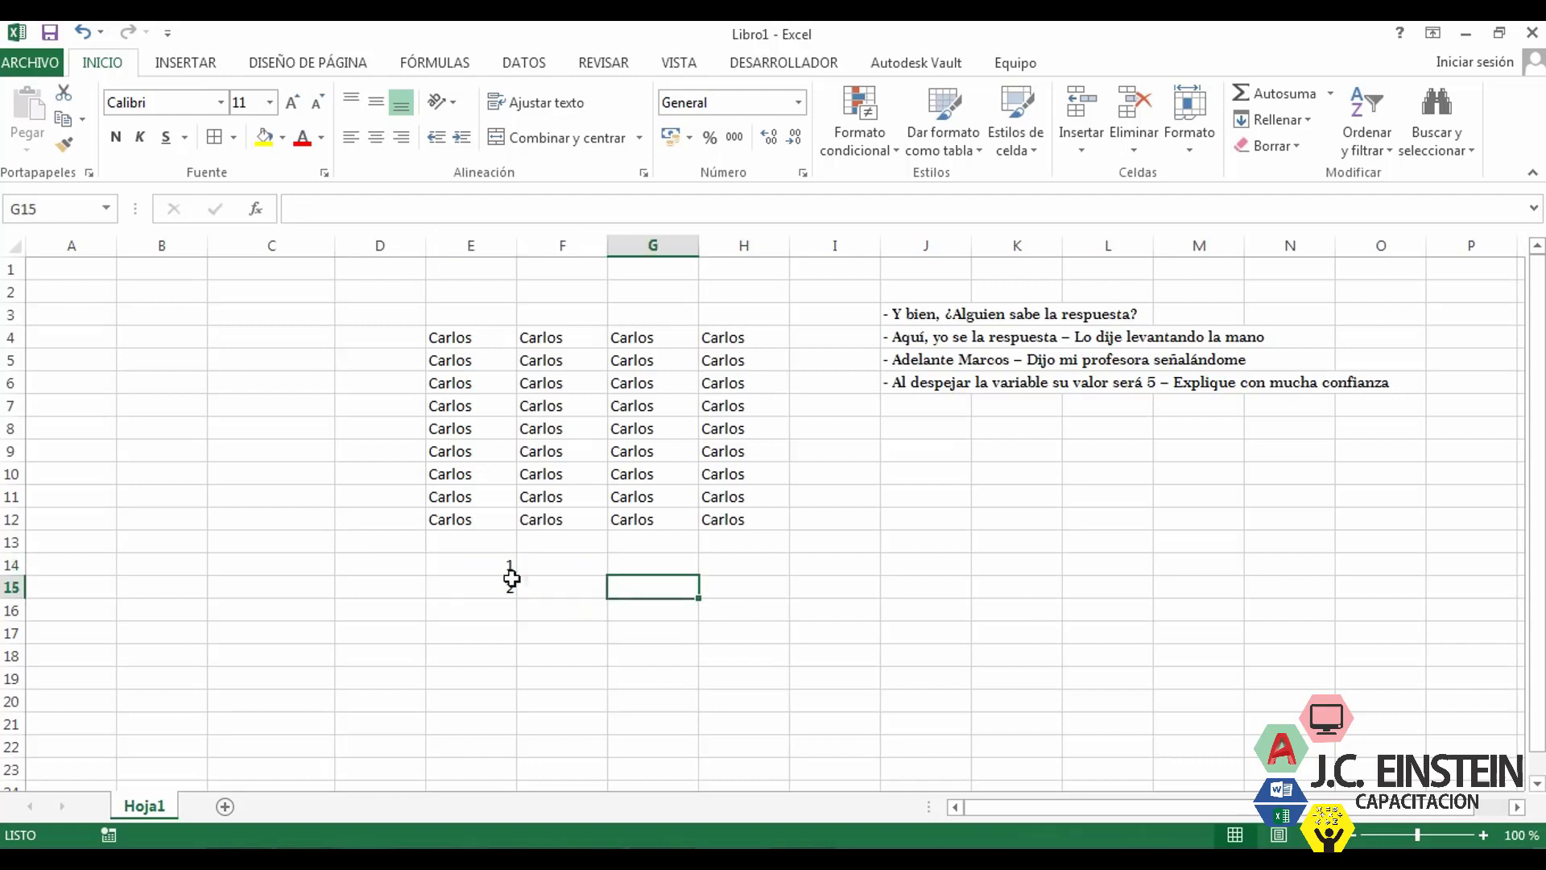
- Select E14:E15 and fill it down to E23, creating the series 1–10
left_click(485, 566)
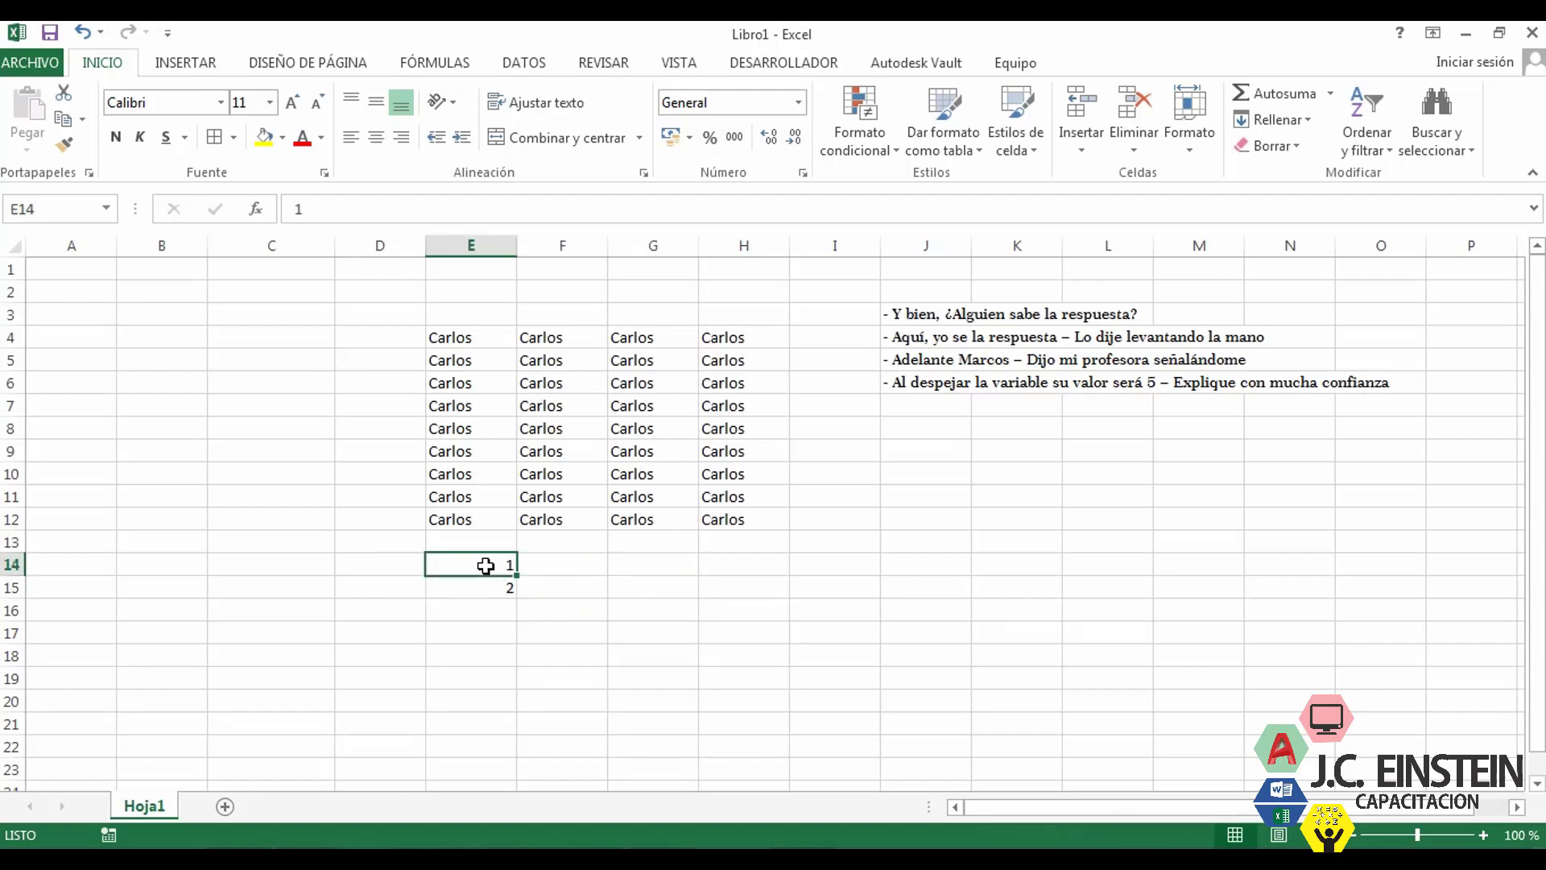
left_click_drag(485, 565, 486, 586)
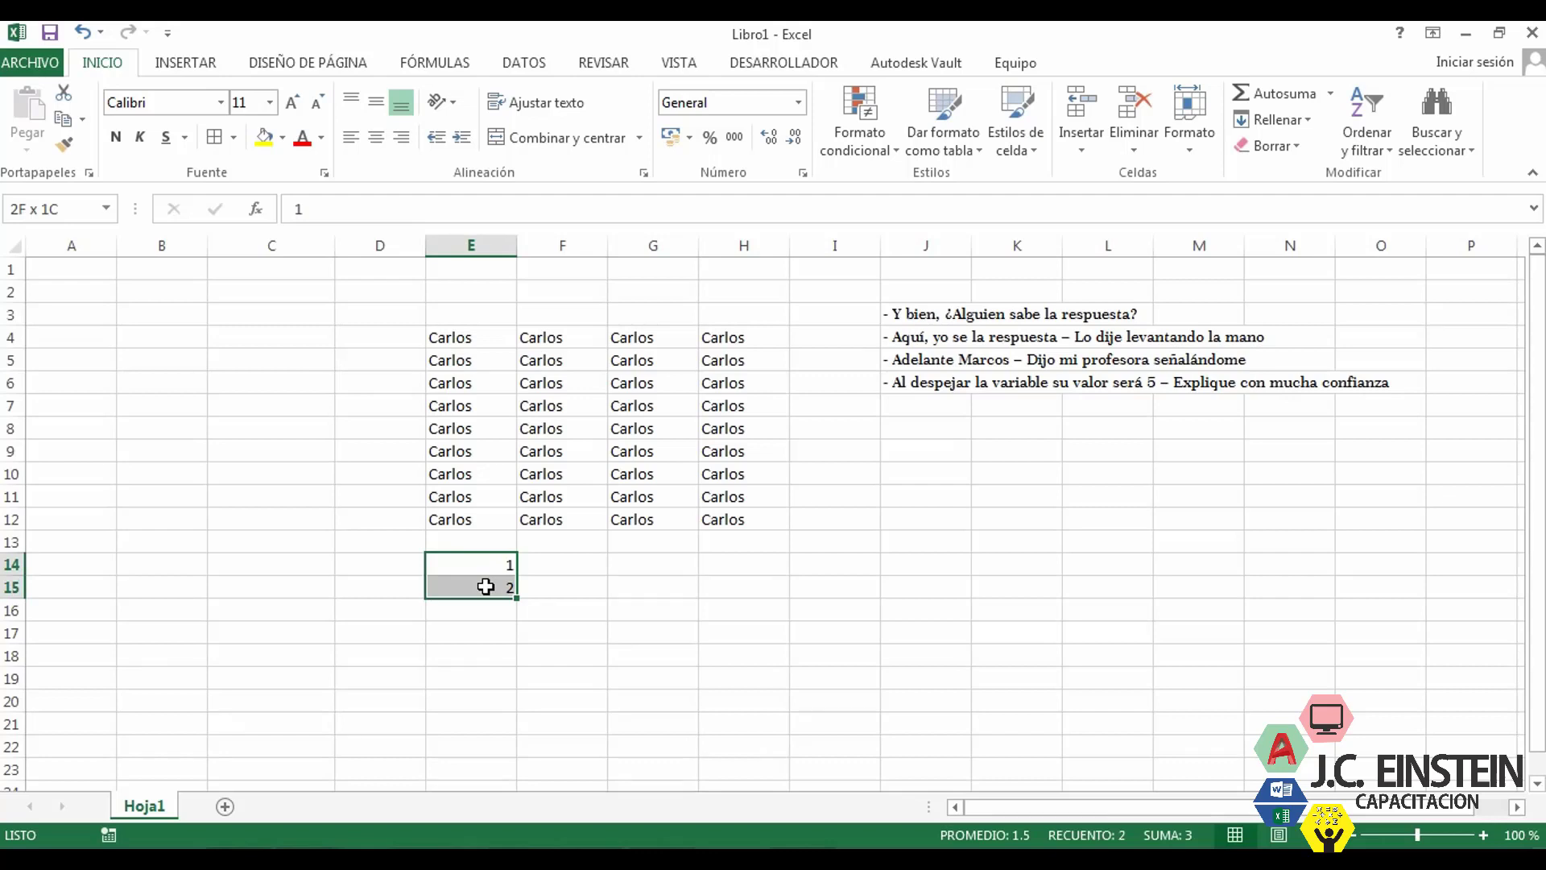
left_click_drag(486, 586, 486, 586)
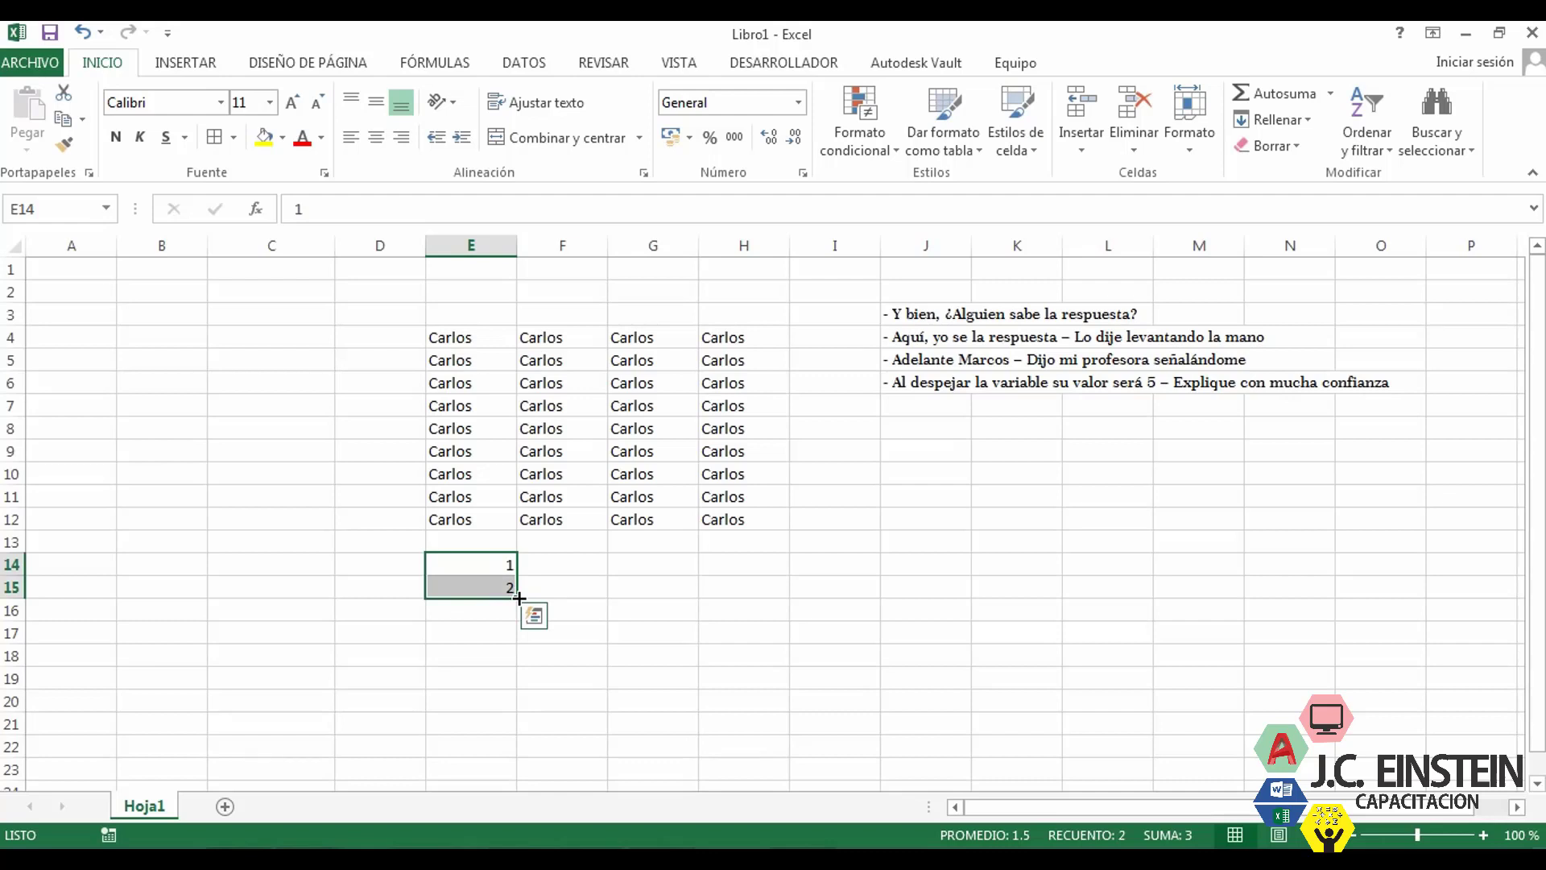
left_click_drag(519, 597, 510, 775)
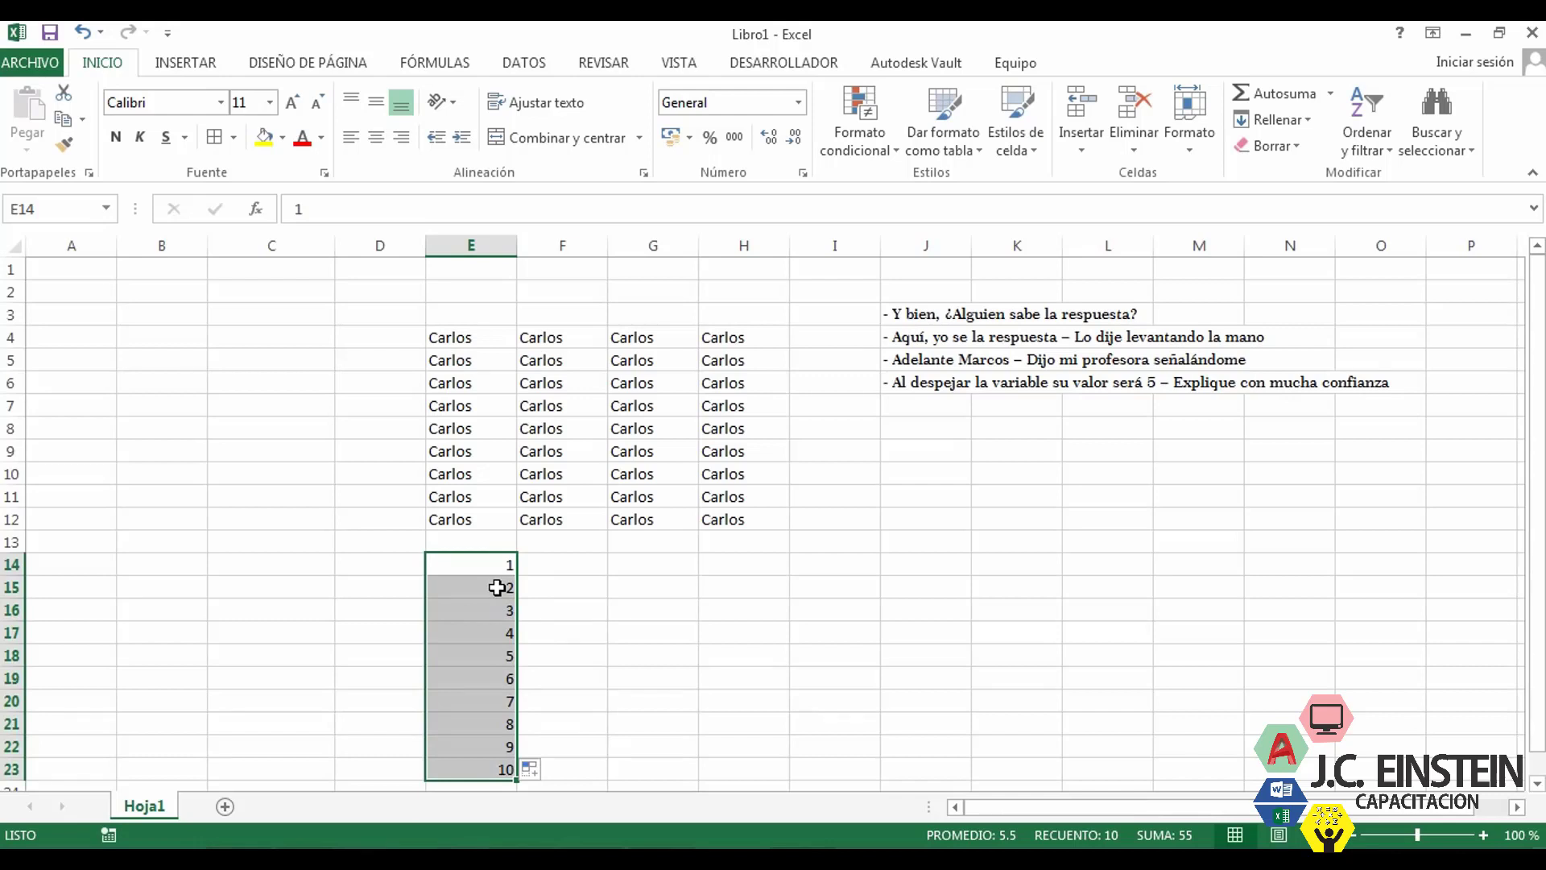
left_click_drag(488, 563, 489, 587)
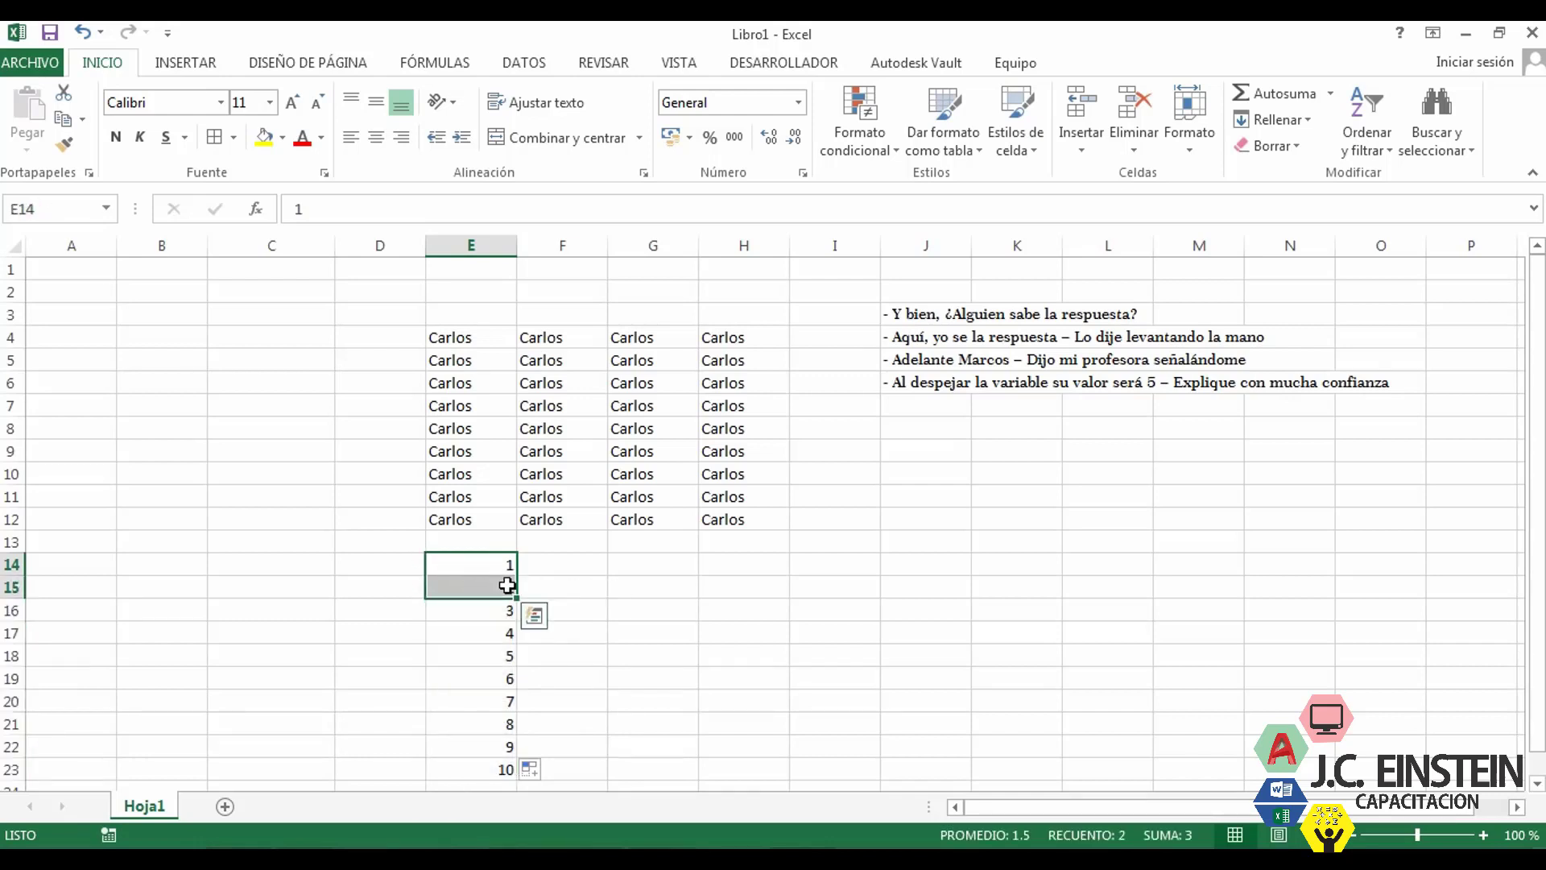
- Type a, b and c into G14:G16
left_click(652, 564)
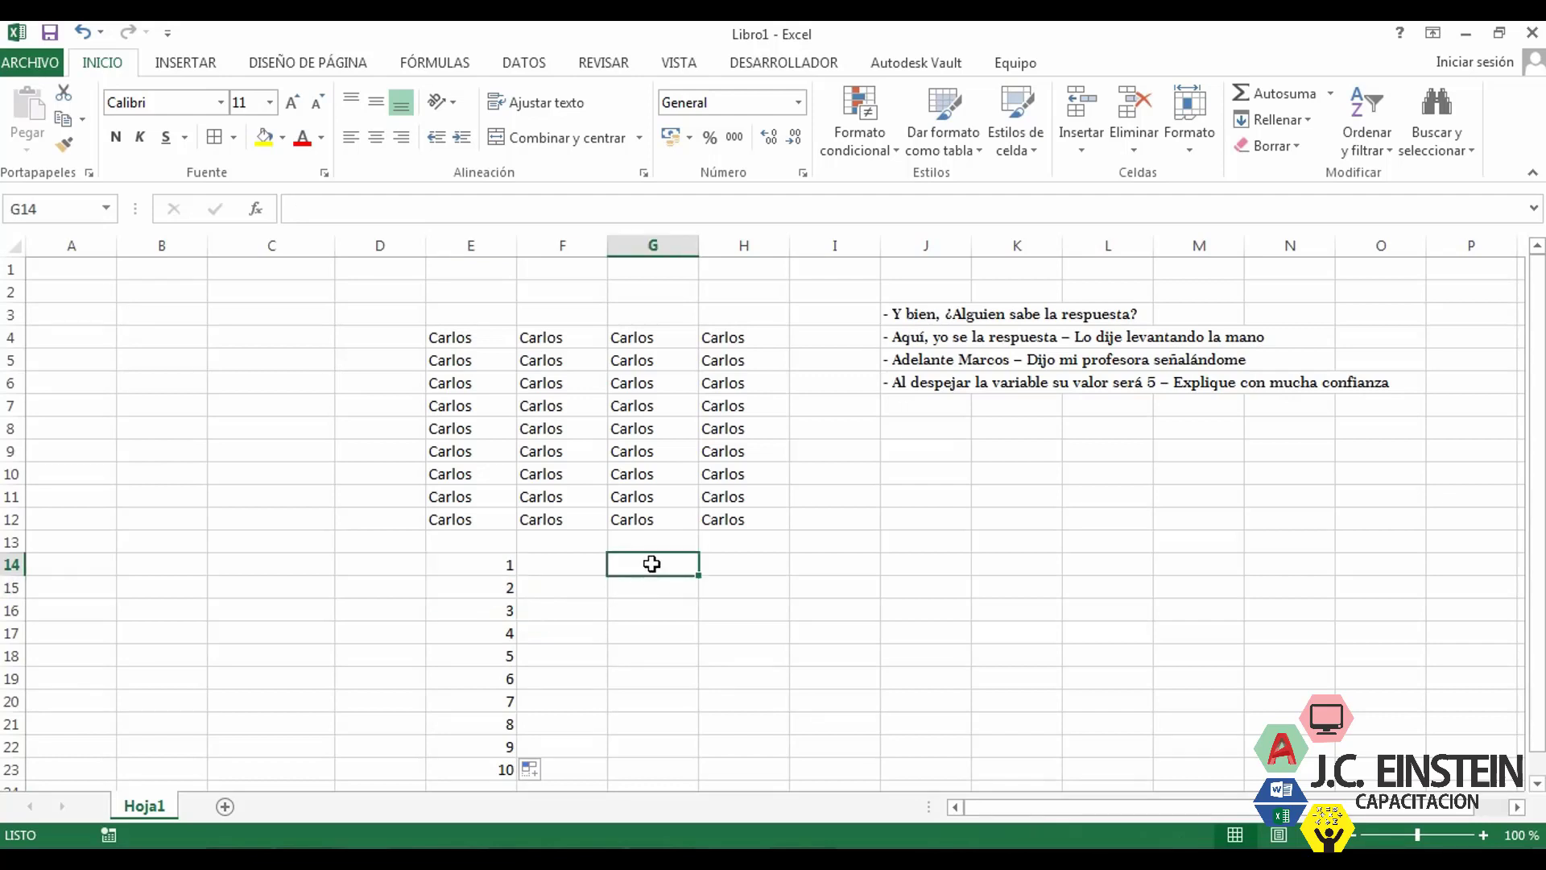
type("a")
key("Return")
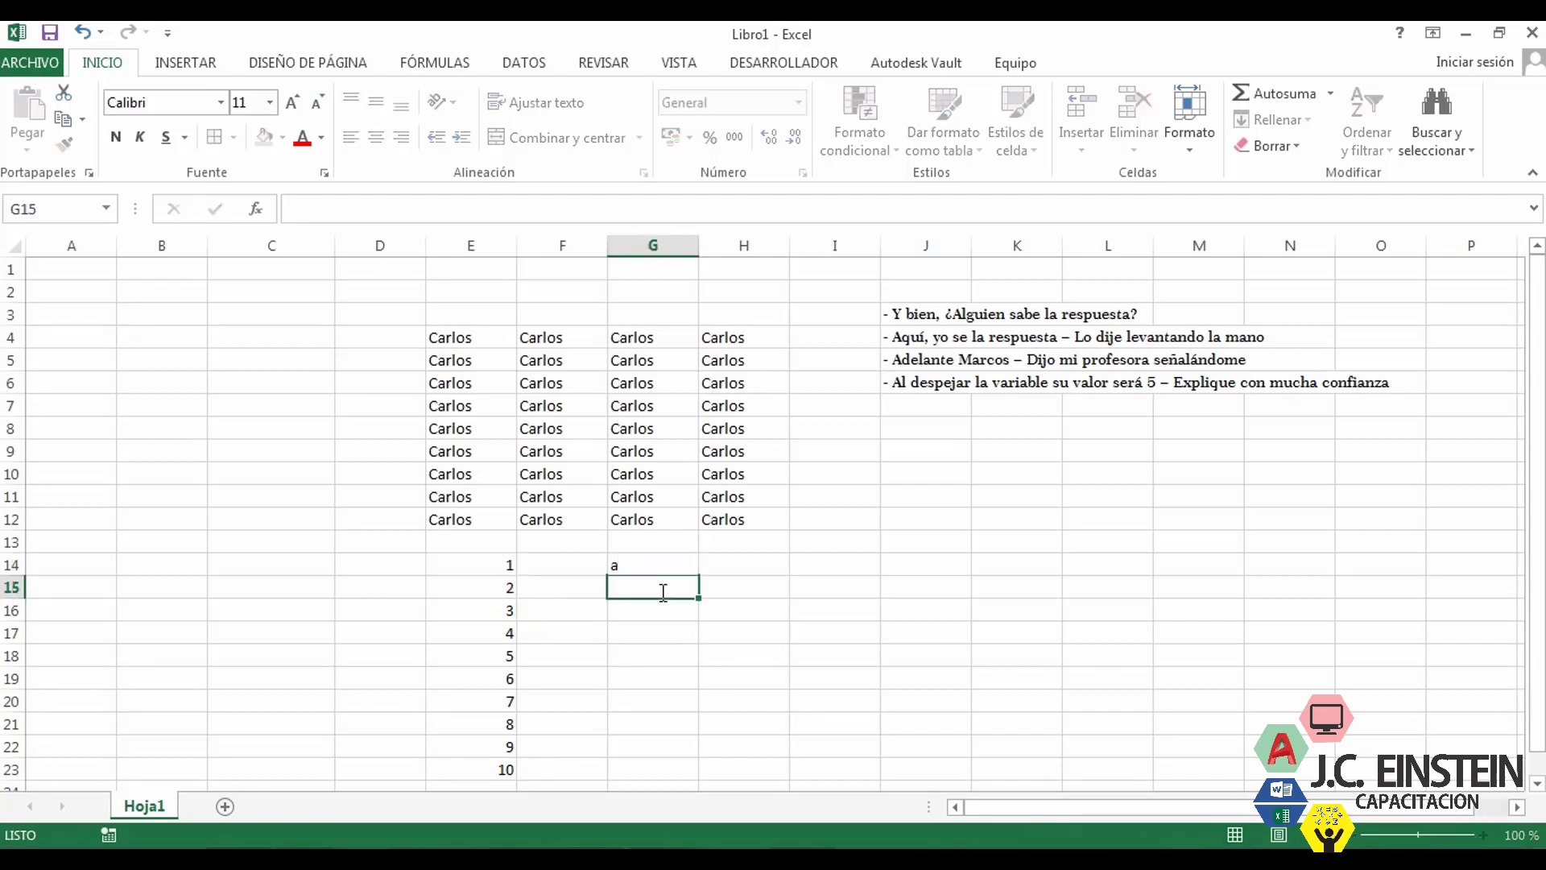
type("b")
key("Return")
type("c")
- Fill the a, b, c pattern down to G25
left_click_drag(672, 564, 680, 612)
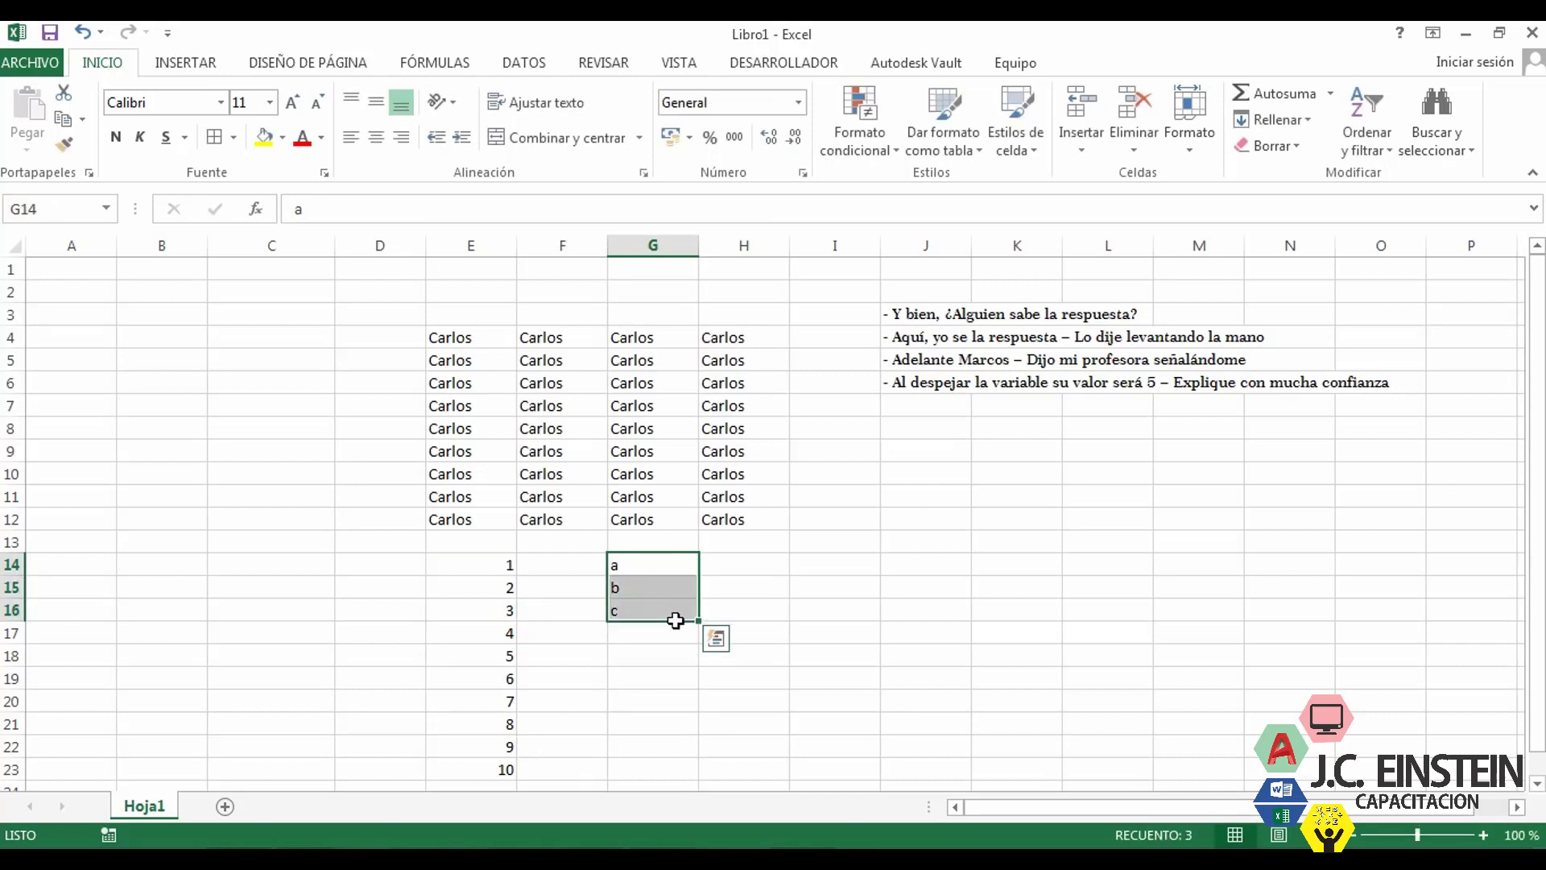
left_click_drag(698, 622, 689, 777)
left_click(642, 587)
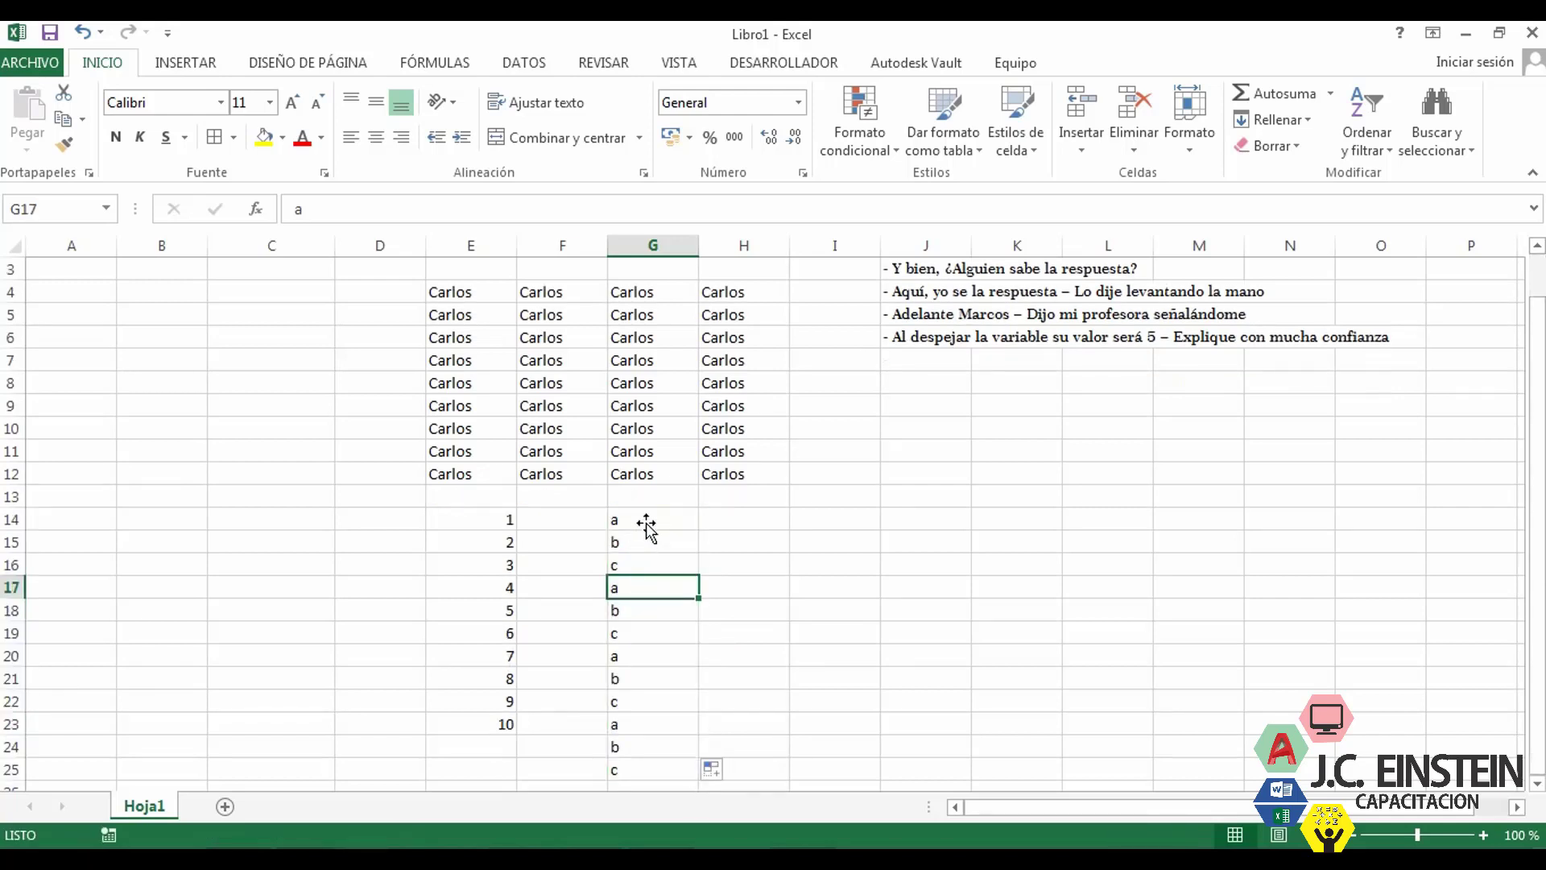
left_click_drag(645, 522, 648, 564)
- Select the whole 1–10 series in E14:E23
left_click_drag(483, 518, 486, 572)
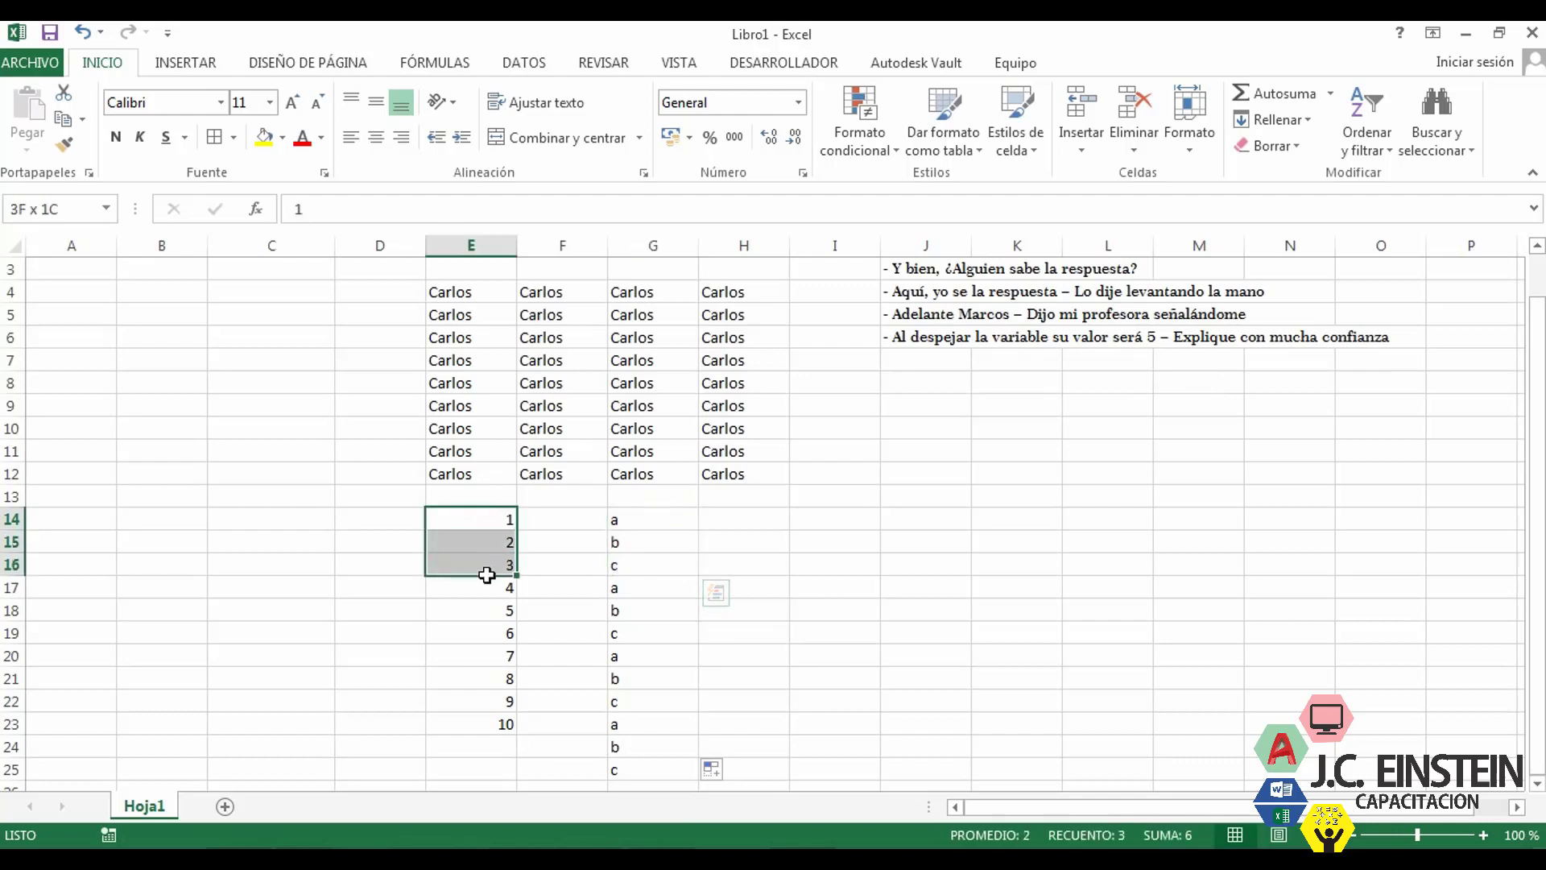
left_click_drag(486, 574, 489, 725)
left_click(499, 529)
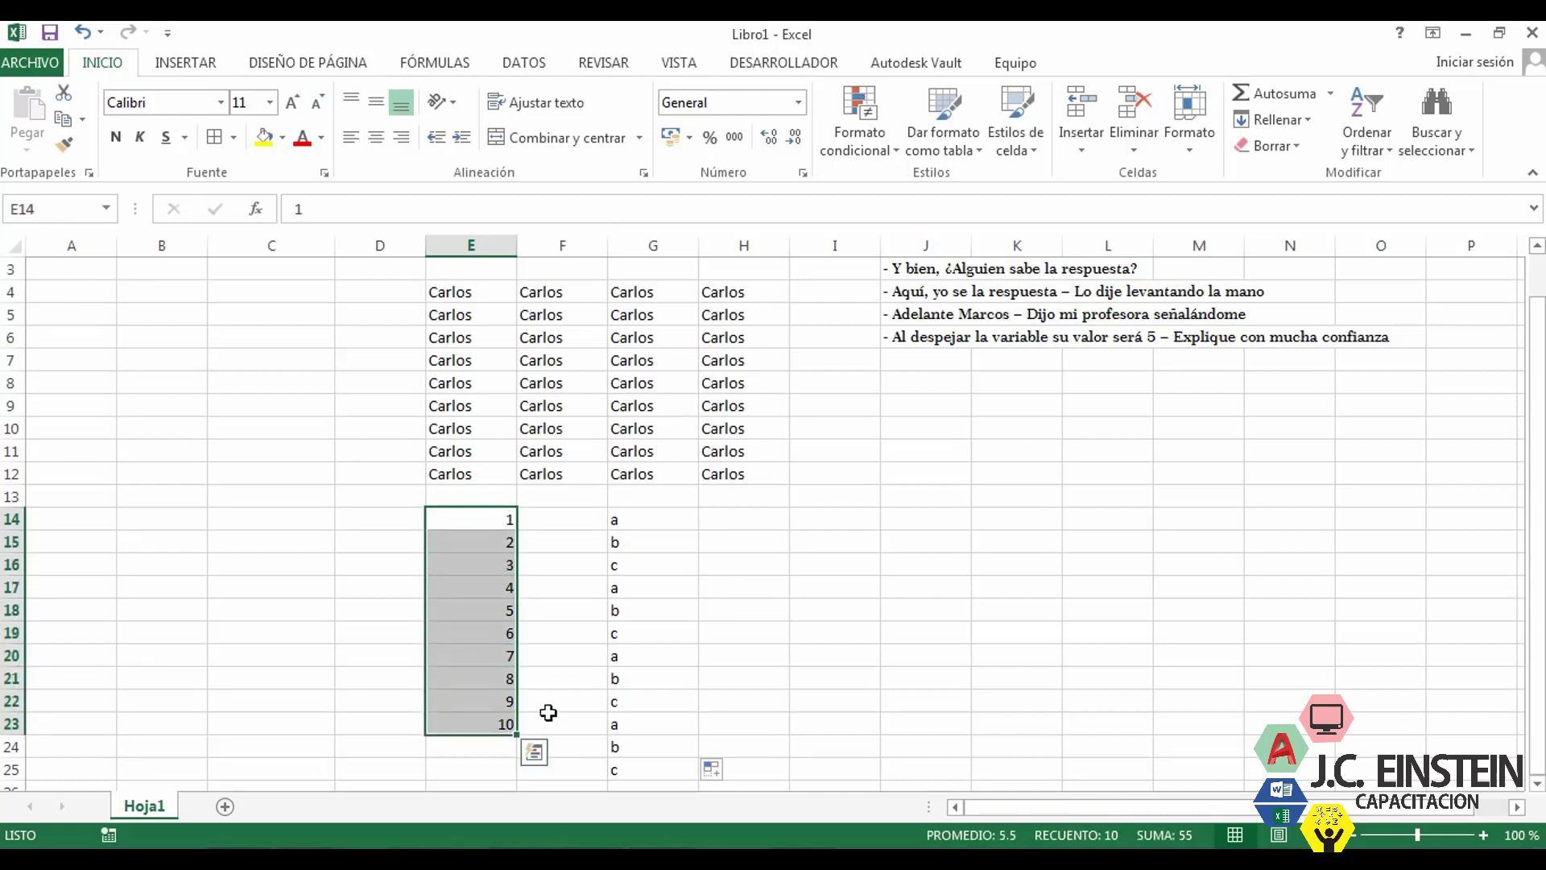
left_click(467, 531)
left_click_drag(467, 531, 465, 718)
- Select the repeating a, b, c groups in column G to show the pattern
left_click_drag(644, 519, 644, 568)
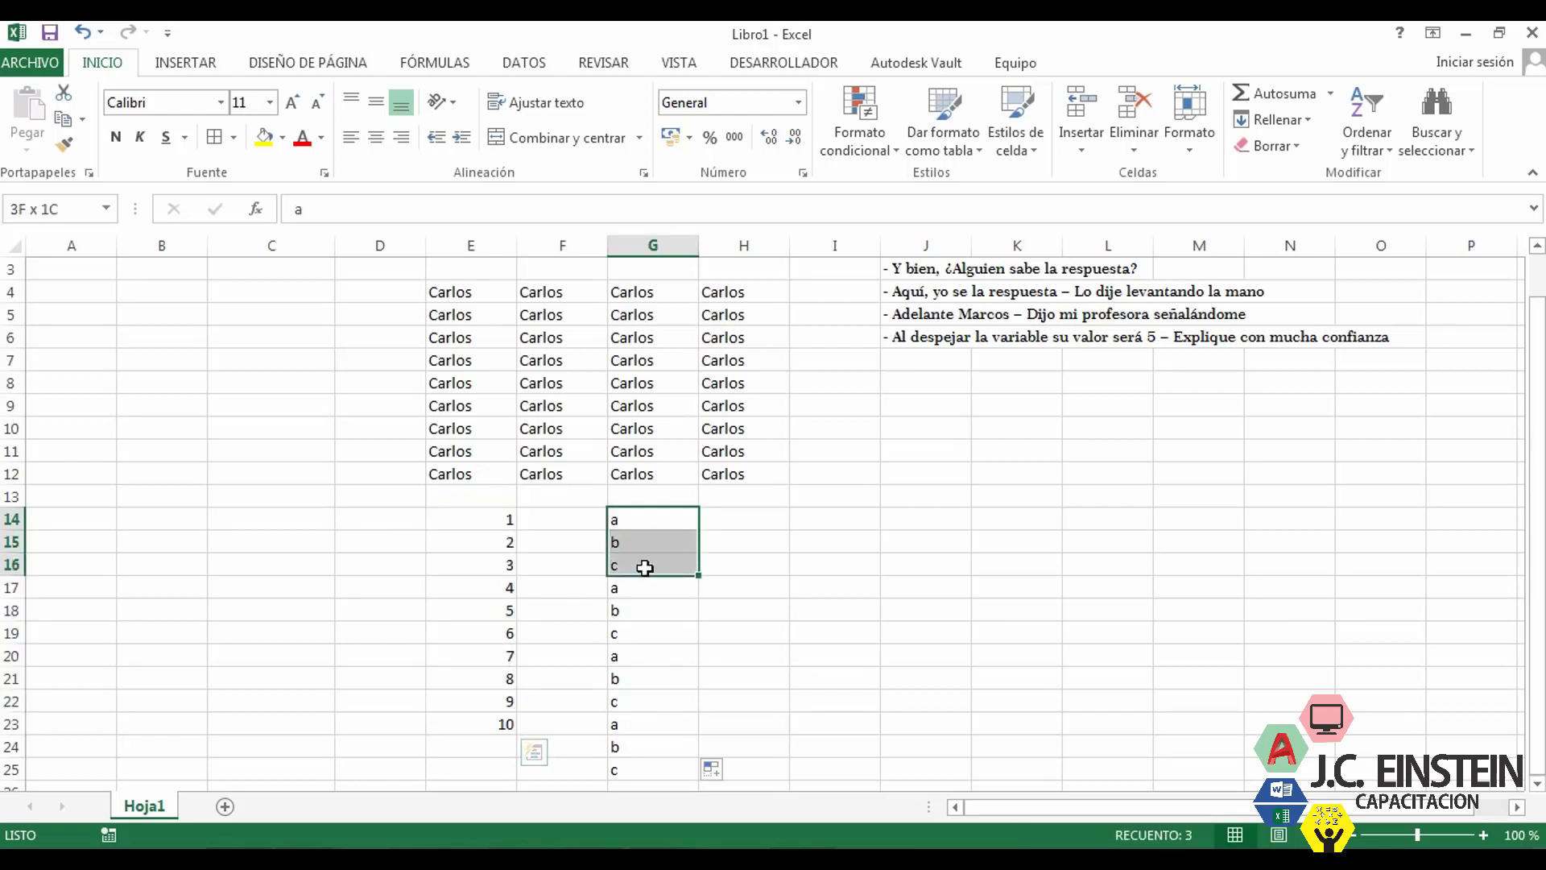
left_click_drag(645, 568, 645, 625)
left_click(668, 524)
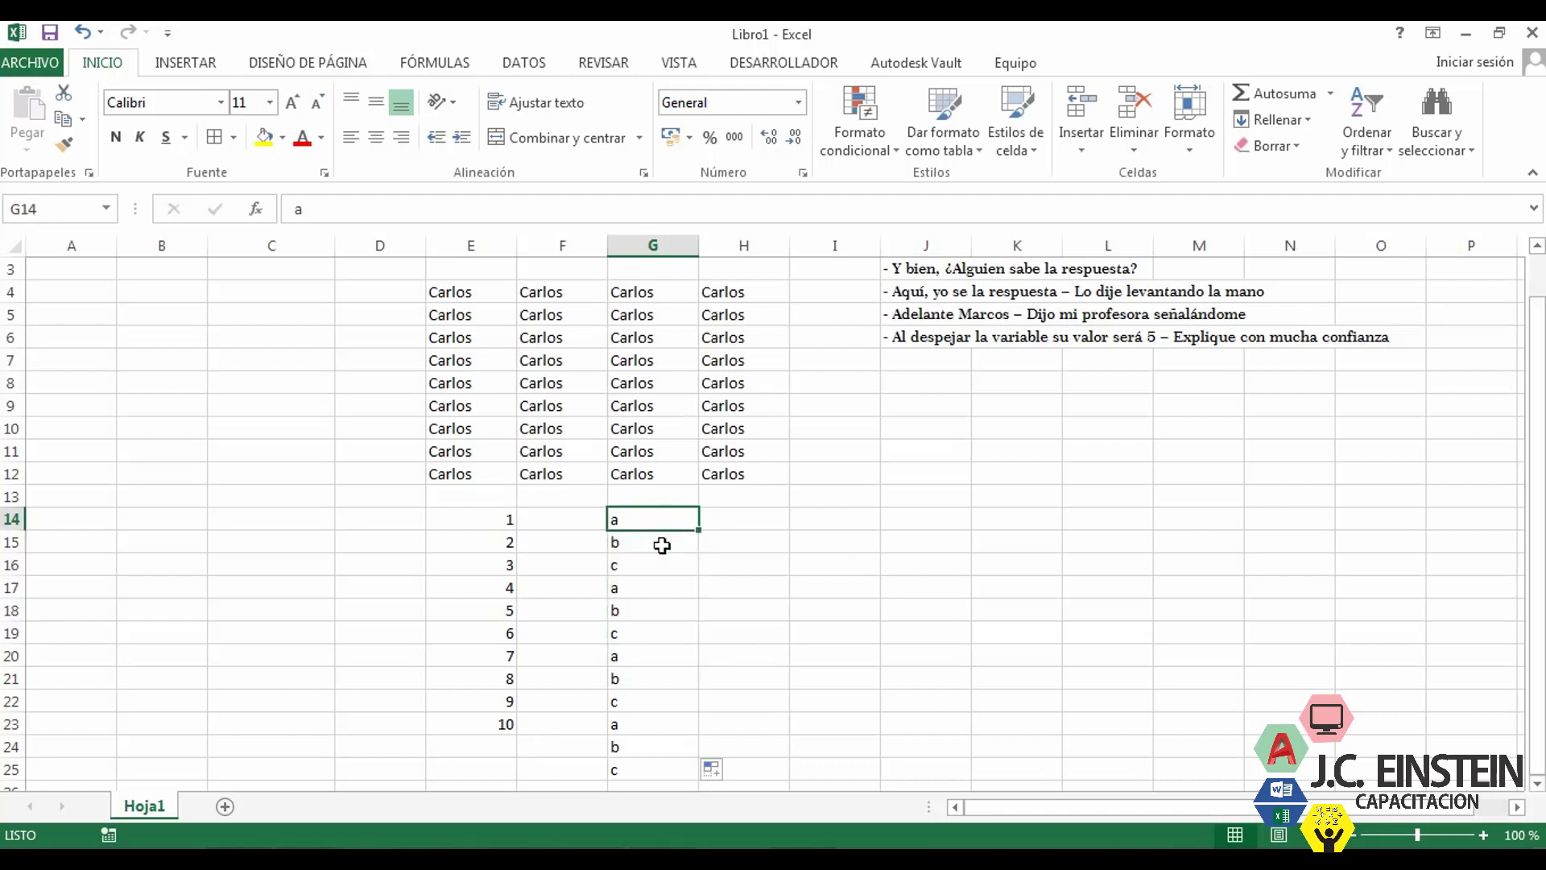
left_click(662, 546)
left_click(652, 568)
left_click_drag(642, 592, 634, 703)
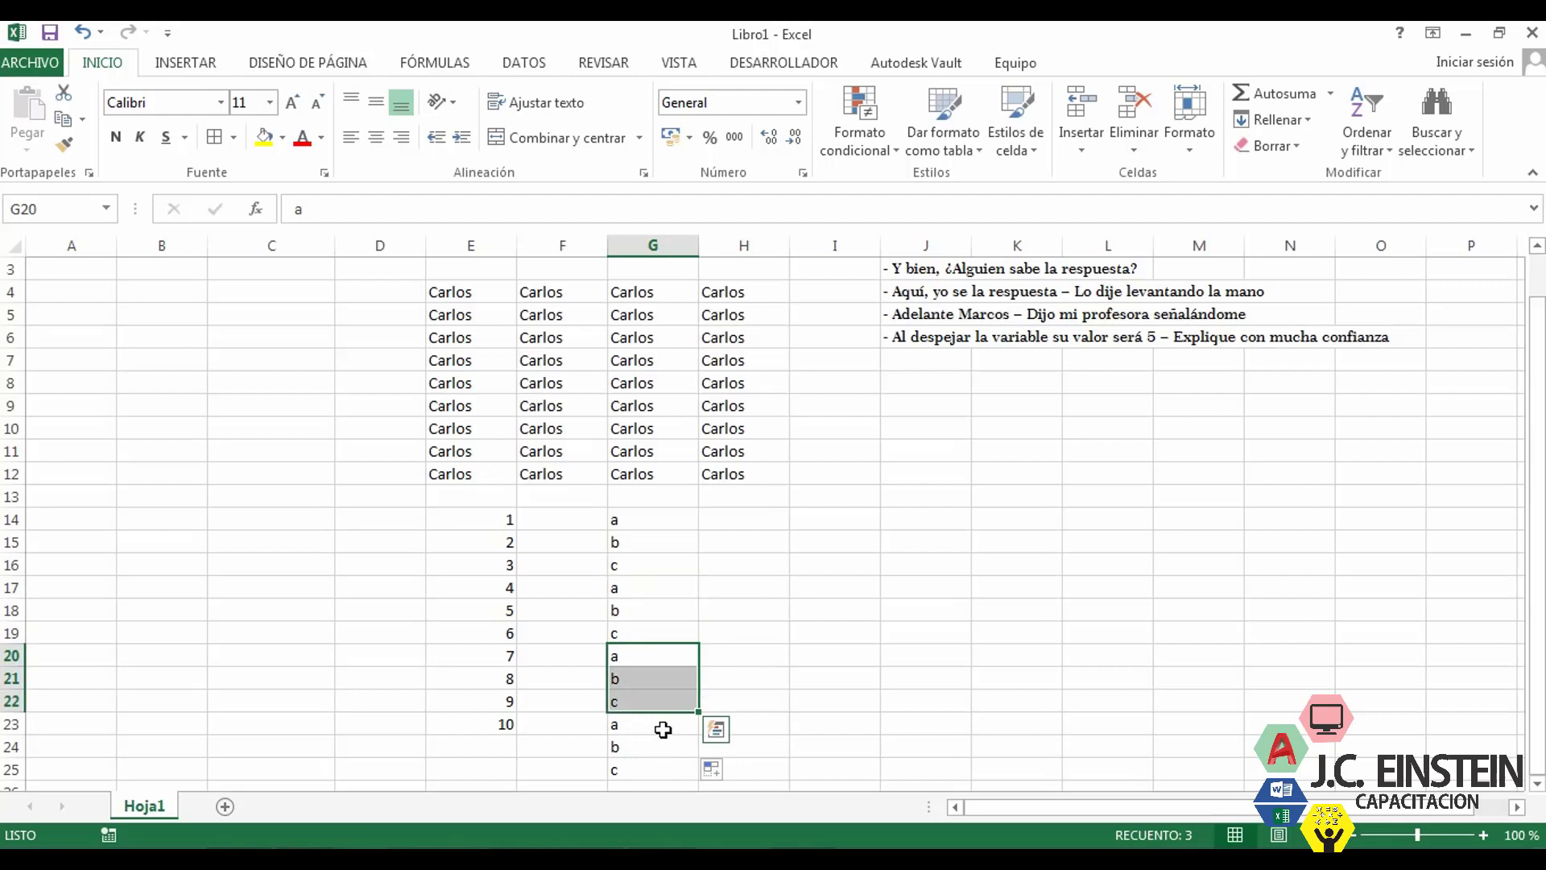
- Point out the 10 in E23 and the repeated a's, then reselect E14:E15 and D14
left_click(495, 724)
left_click(614, 728)
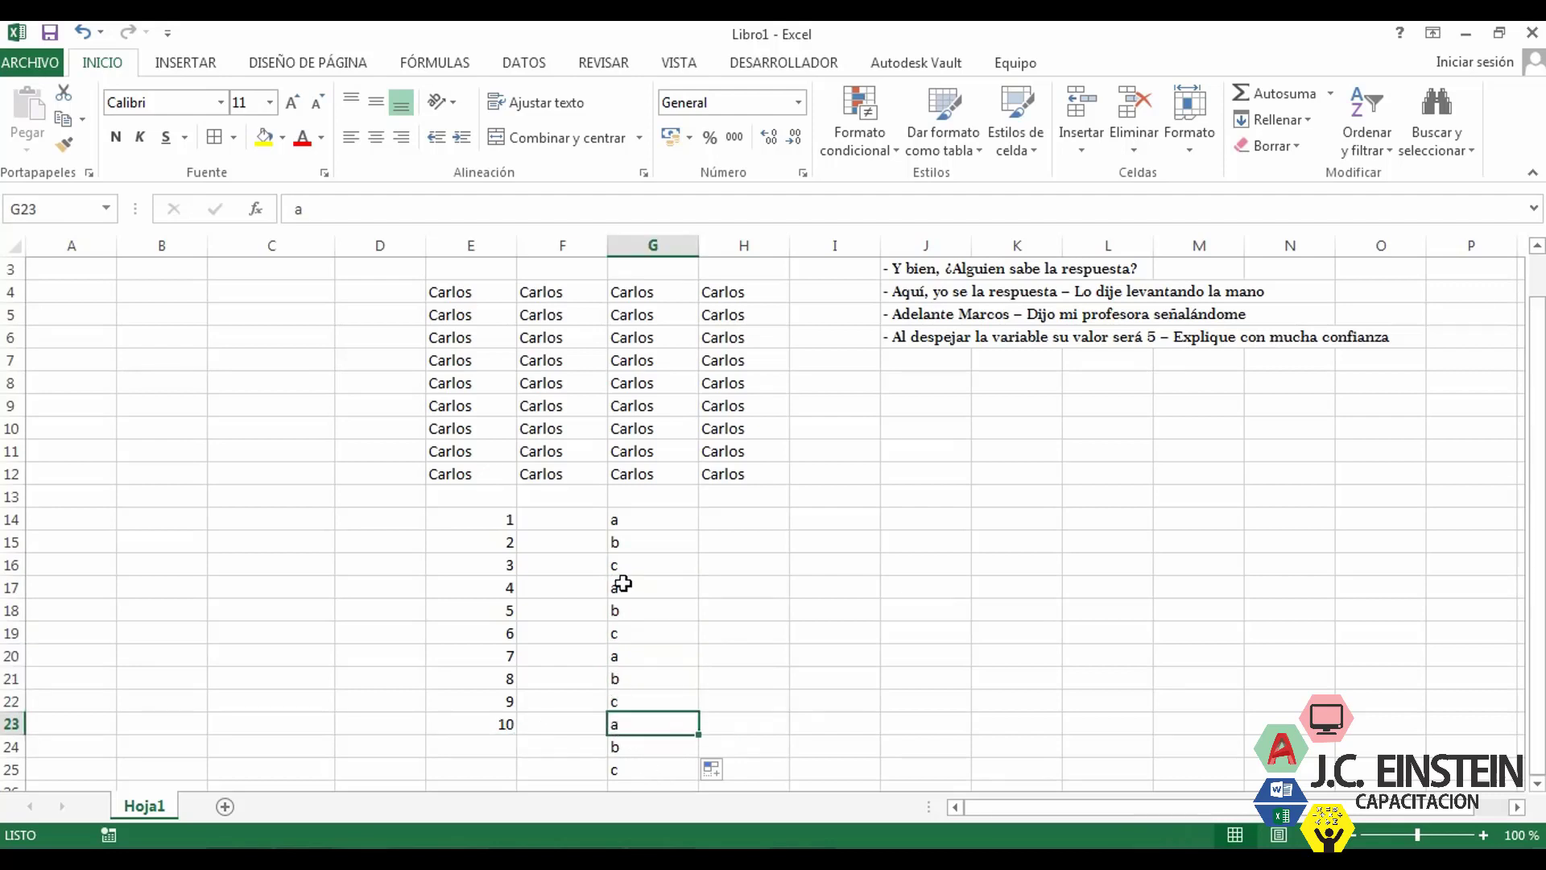
left_click(616, 588)
left_click(651, 520)
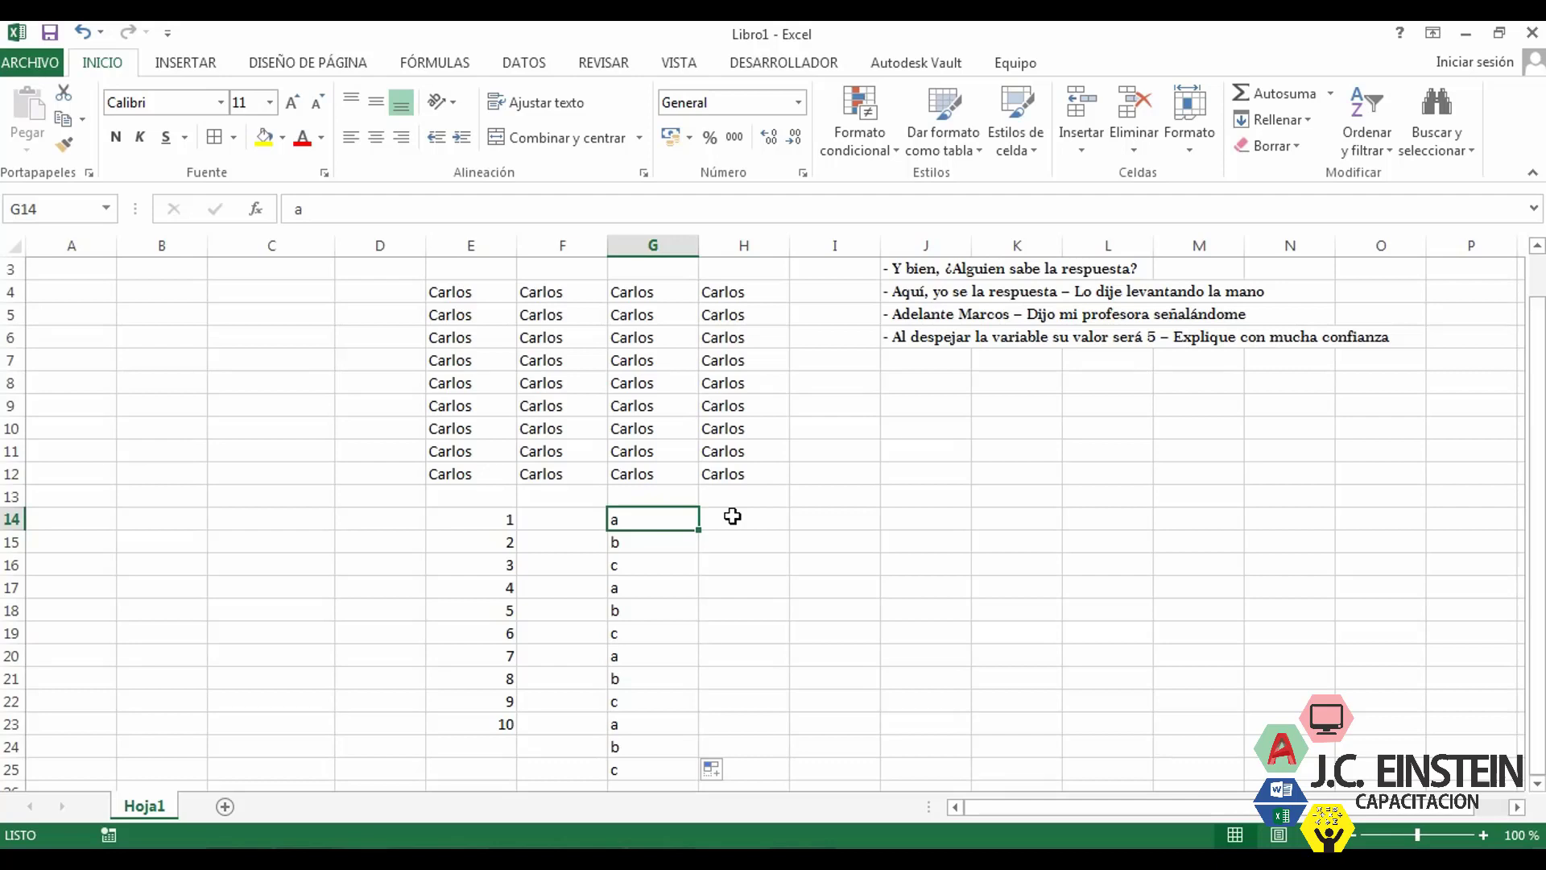
left_click(449, 542)
left_click(379, 524)
left_click_drag(494, 521, 488, 550)
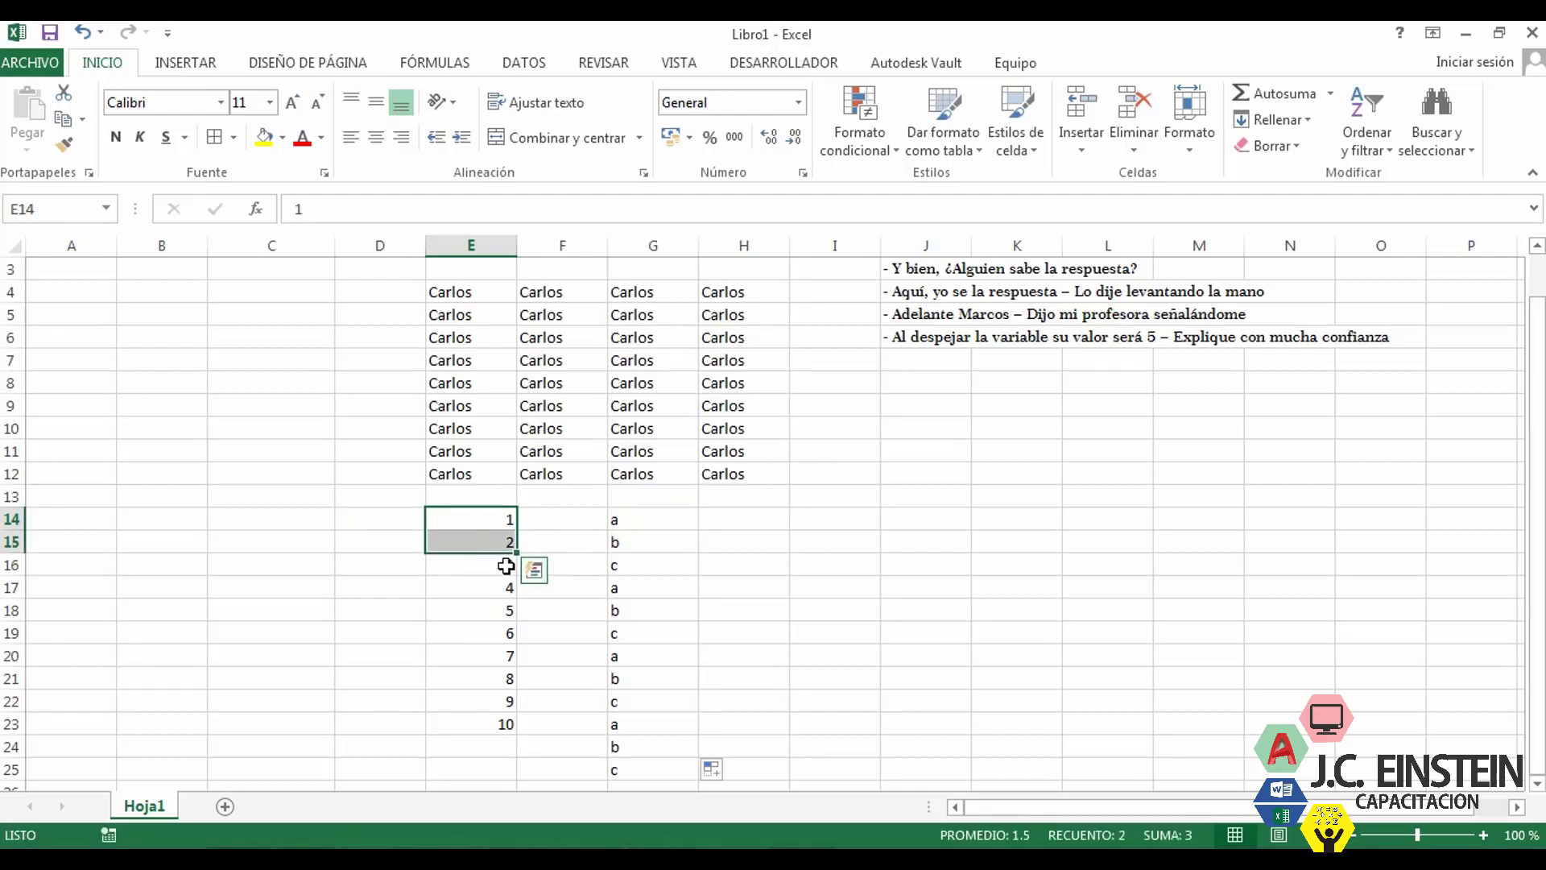
left_click(375, 524)
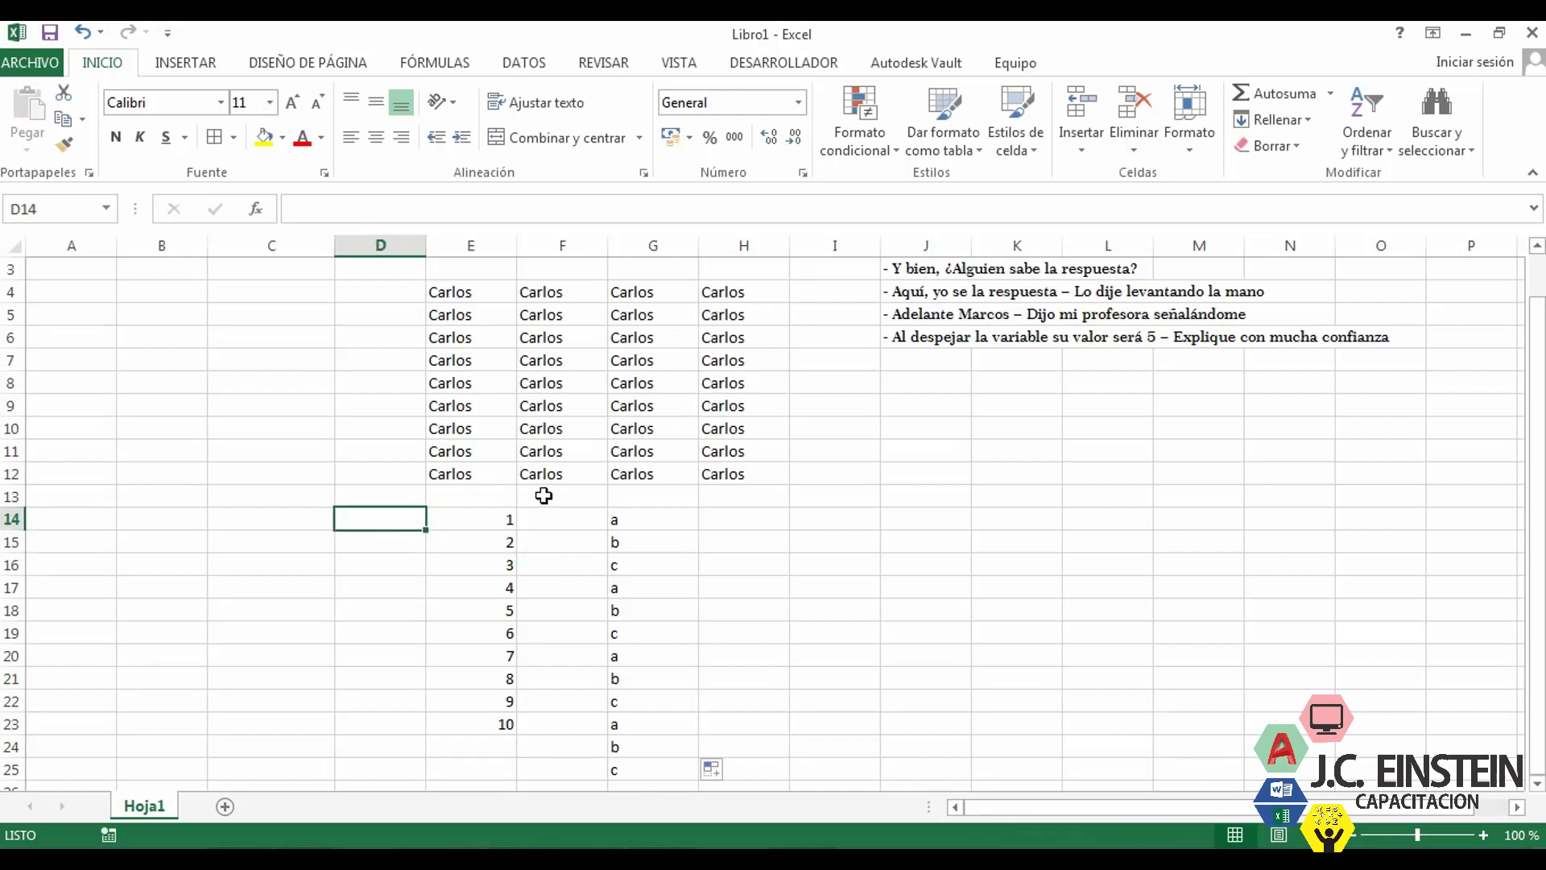
- Enter 1 in D14 and copy it down to D25
type("1")
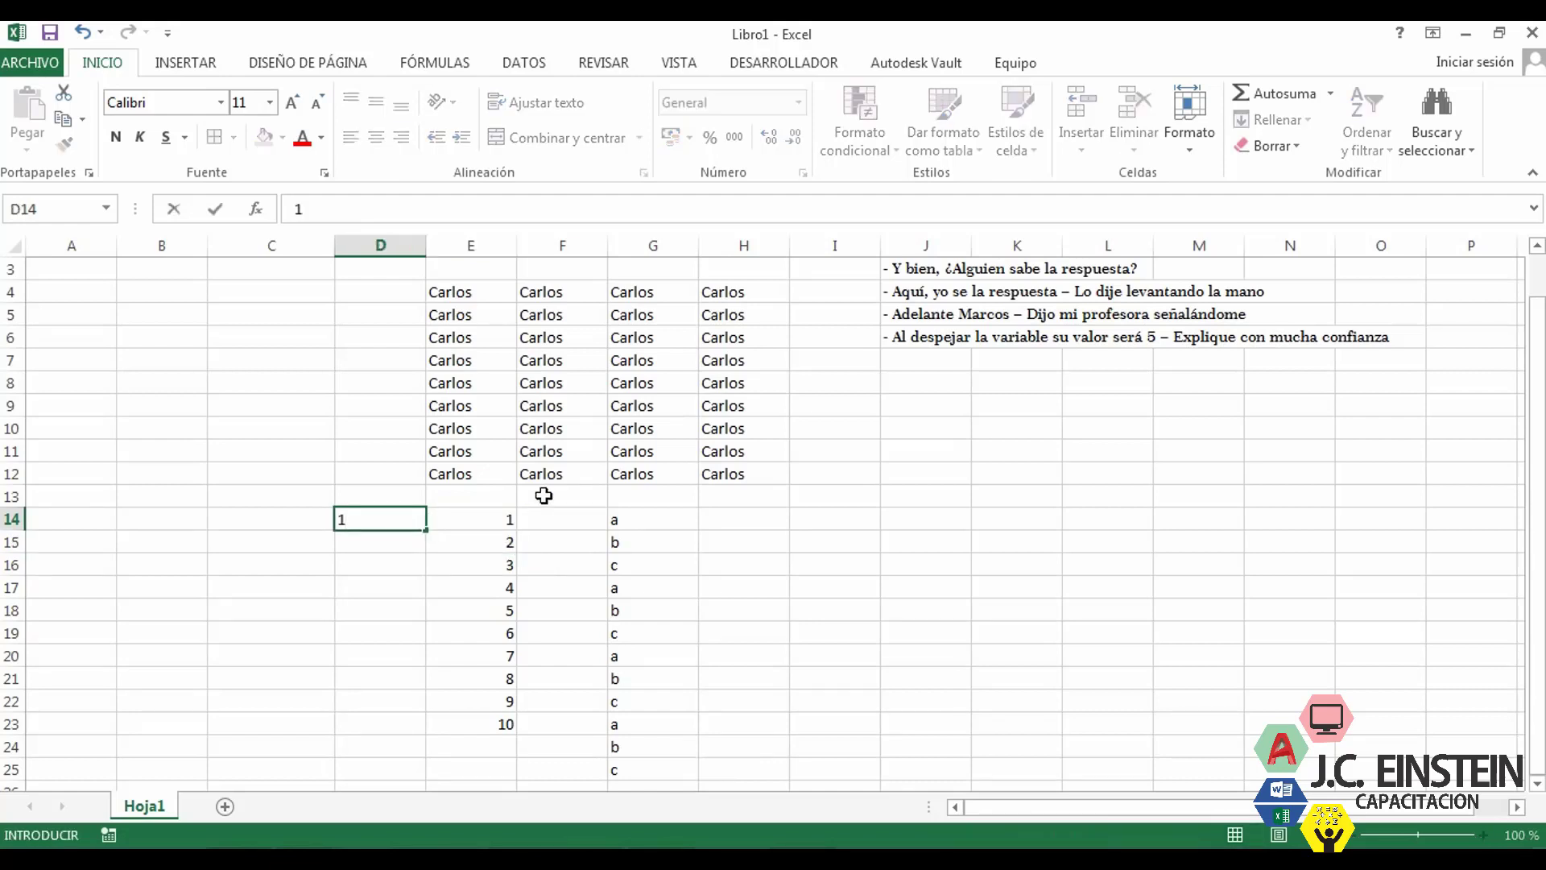
key("Return")
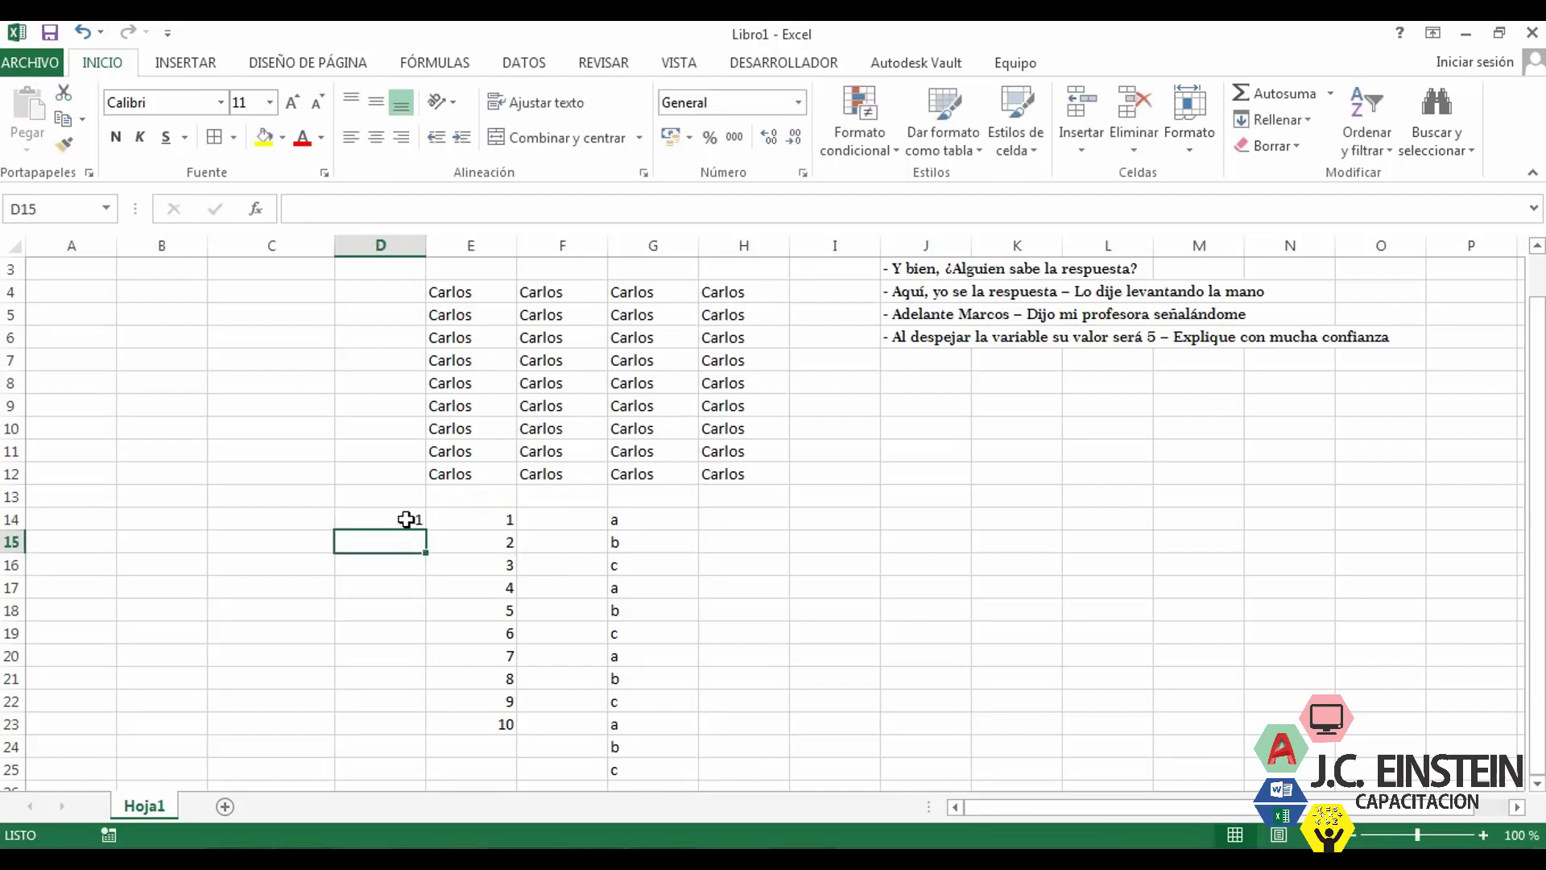
left_click(409, 519)
left_click_drag(426, 528, 414, 766)
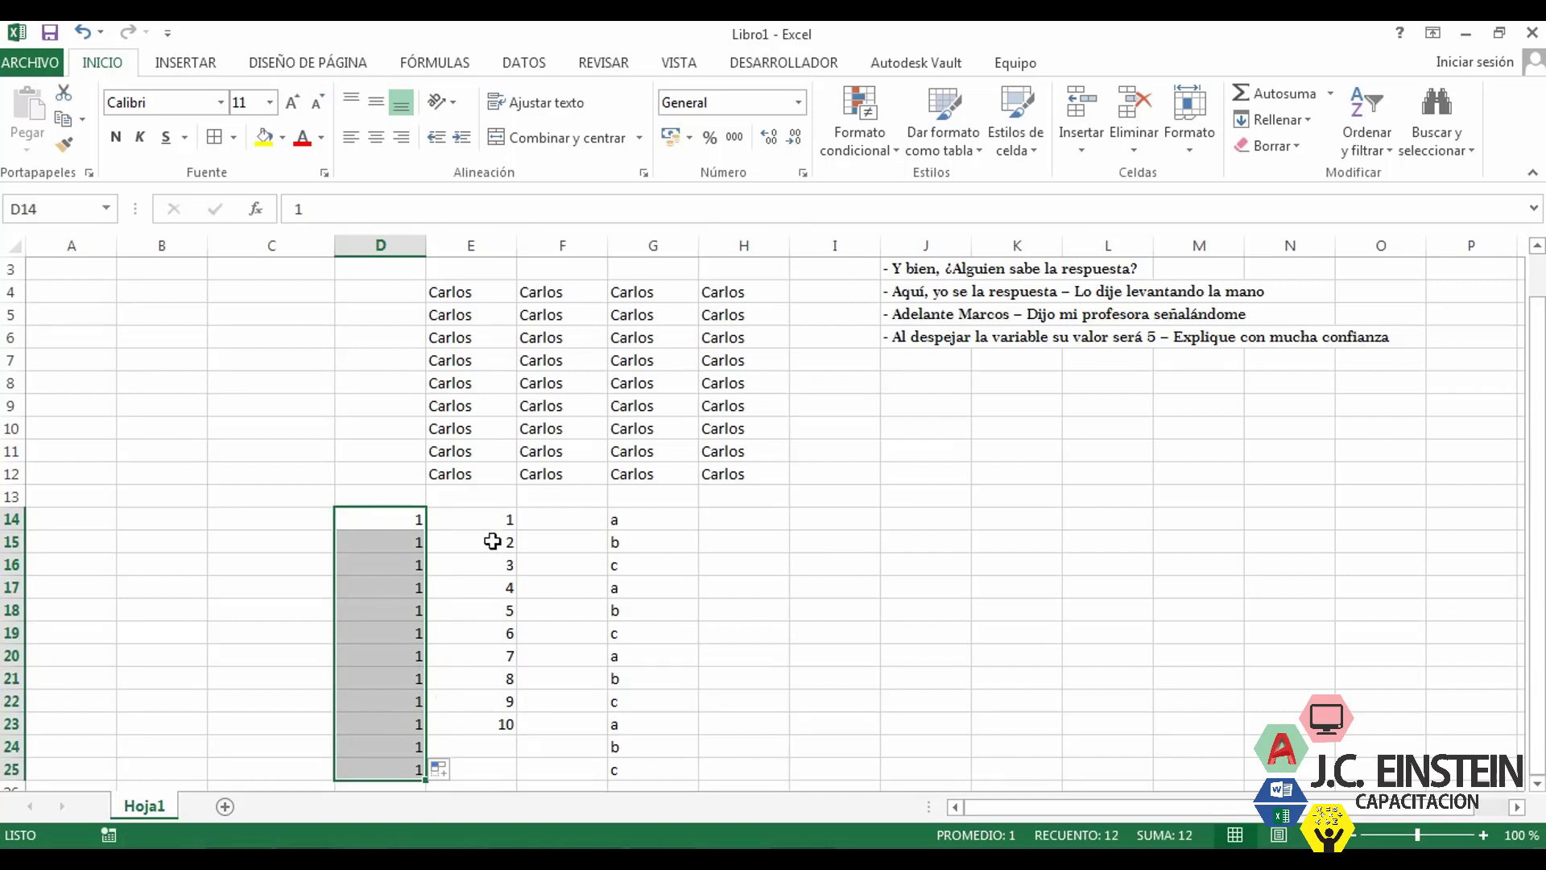
- Extend column E's numbered series to 12 at E25
left_click_drag(500, 518, 483, 775)
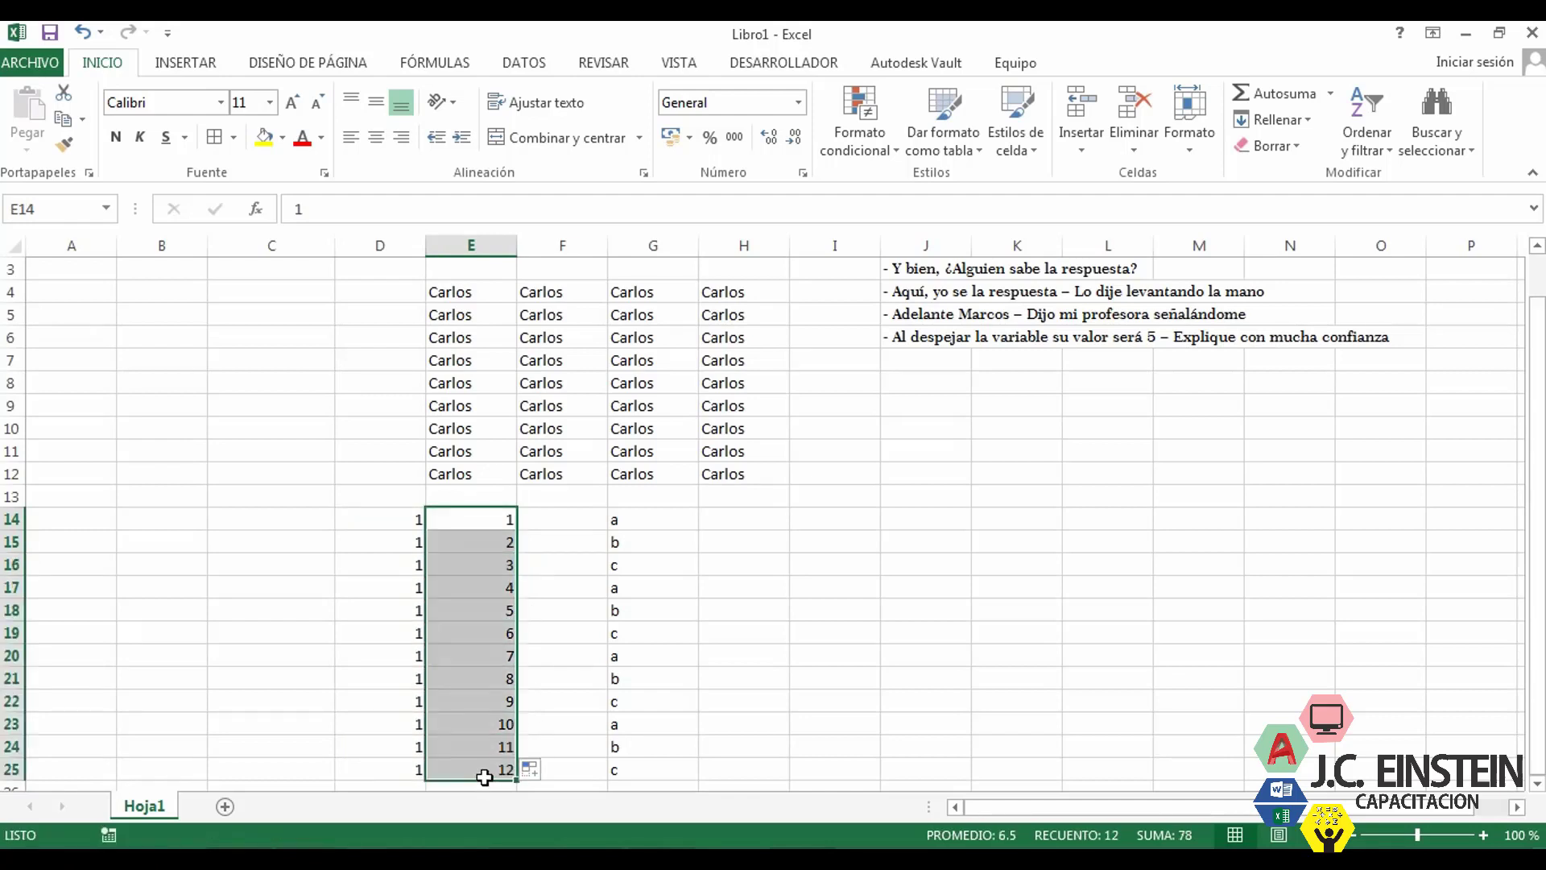
left_click(626, 756)
left_click_drag(596, 778, 407, 524)
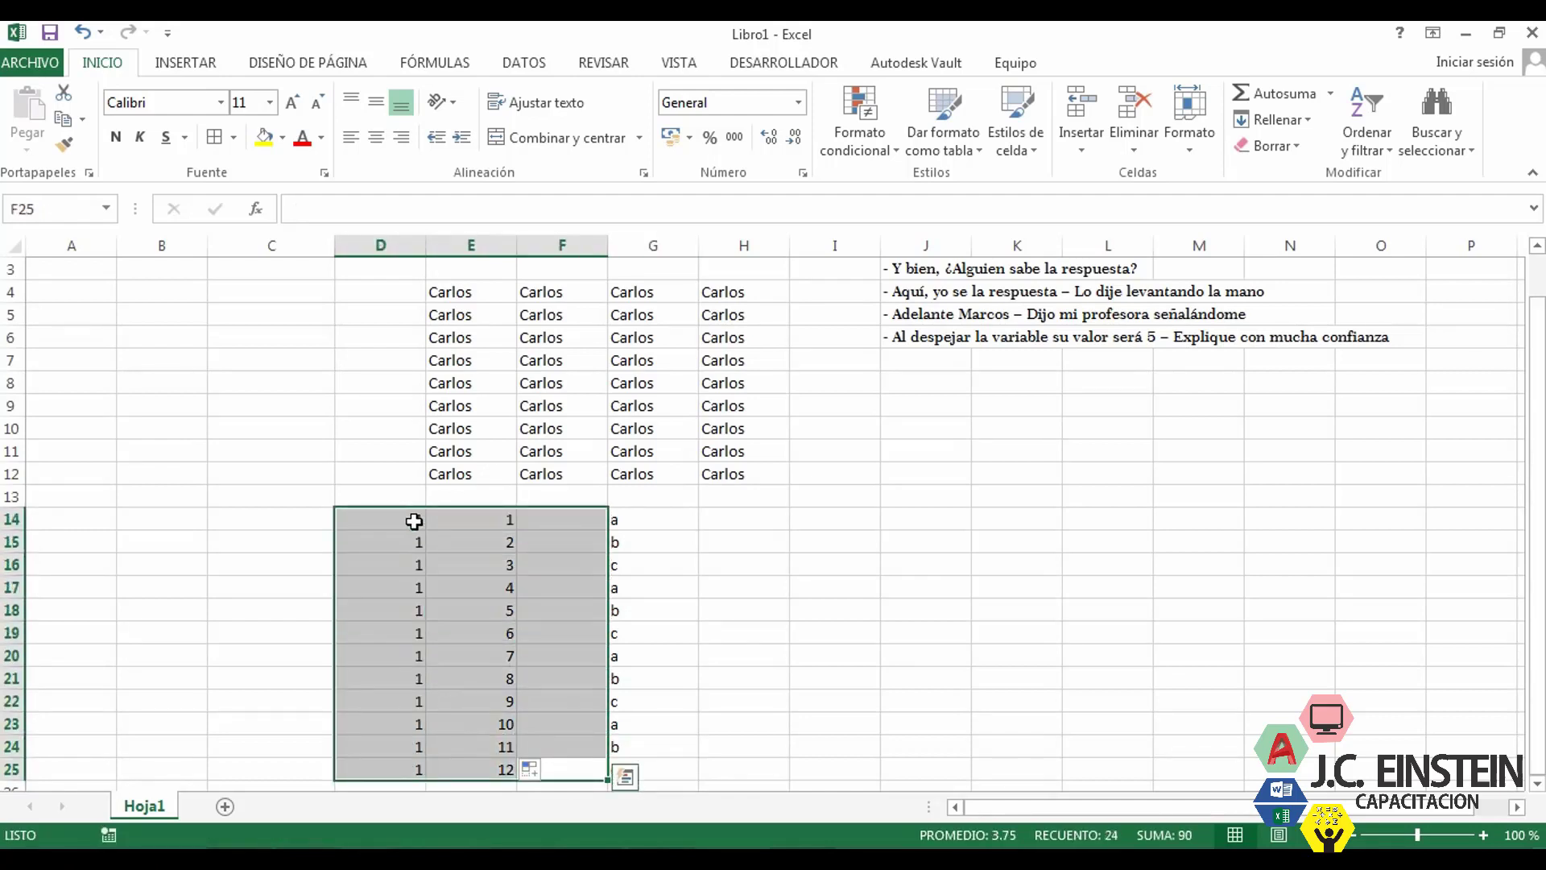
left_click(407, 524)
- Compare the starting values in G14, E14 and D14, ending with E14 selected
left_click(653, 522)
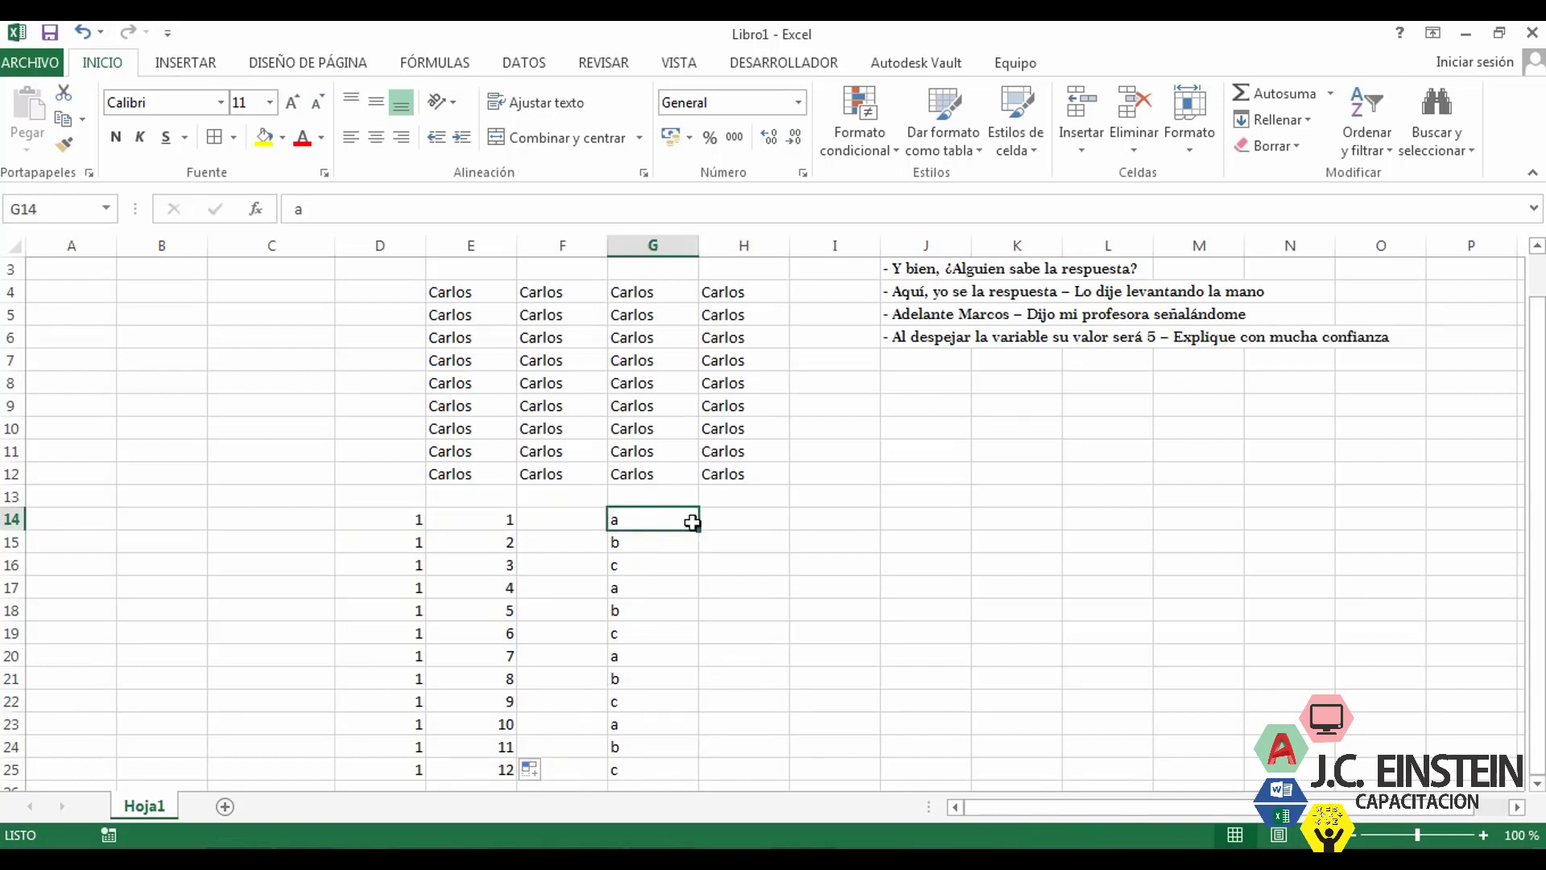
left_click(648, 521)
left_click(479, 515)
left_click(408, 521)
left_click(473, 520)
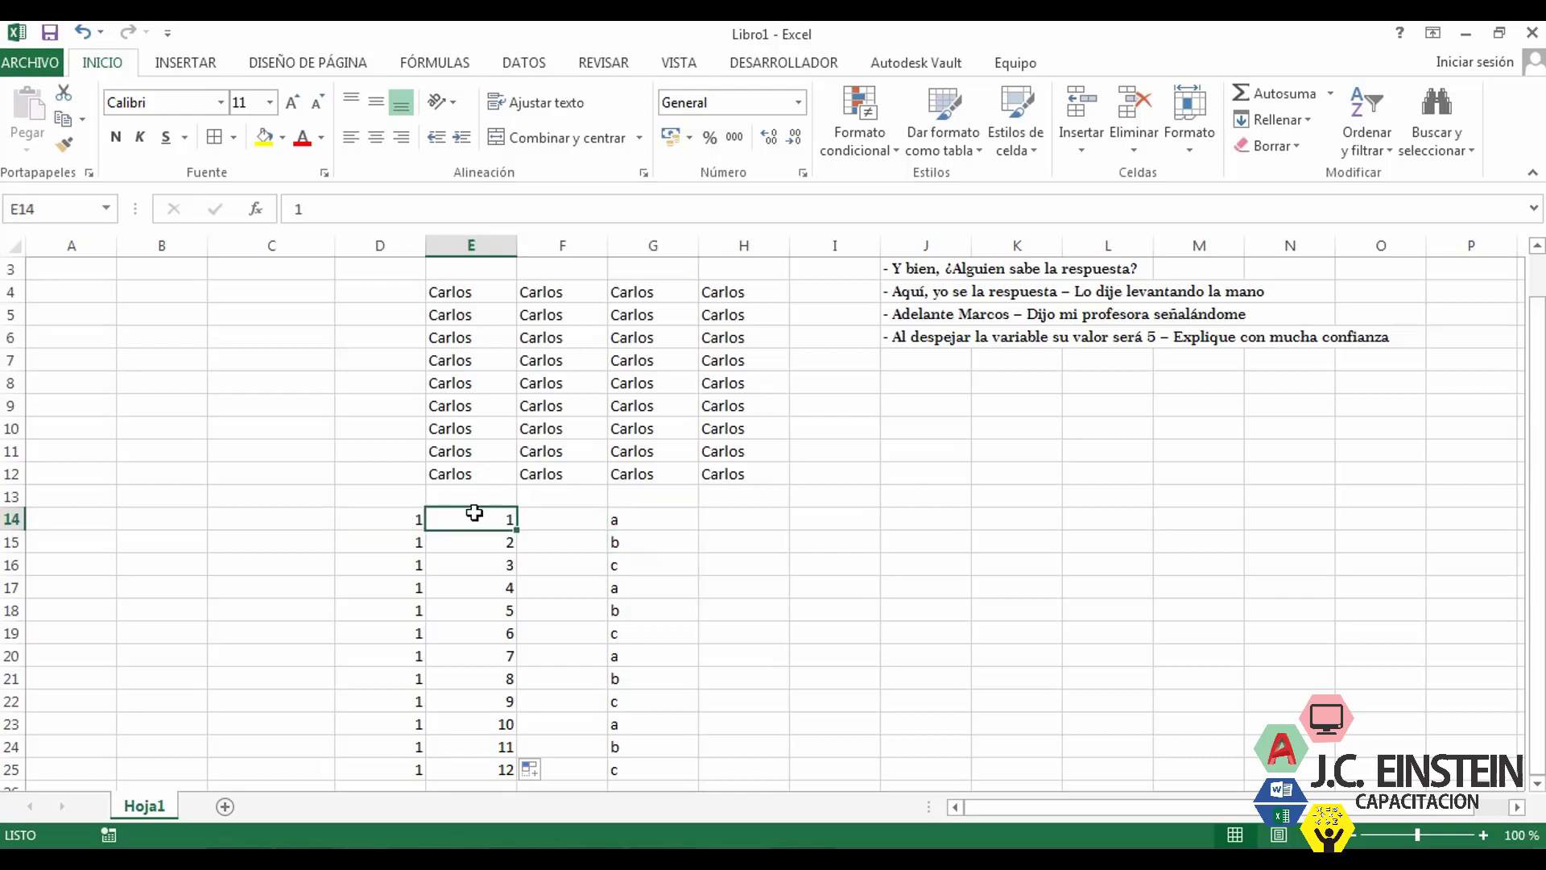
left_click(640, 524, "ctrl")
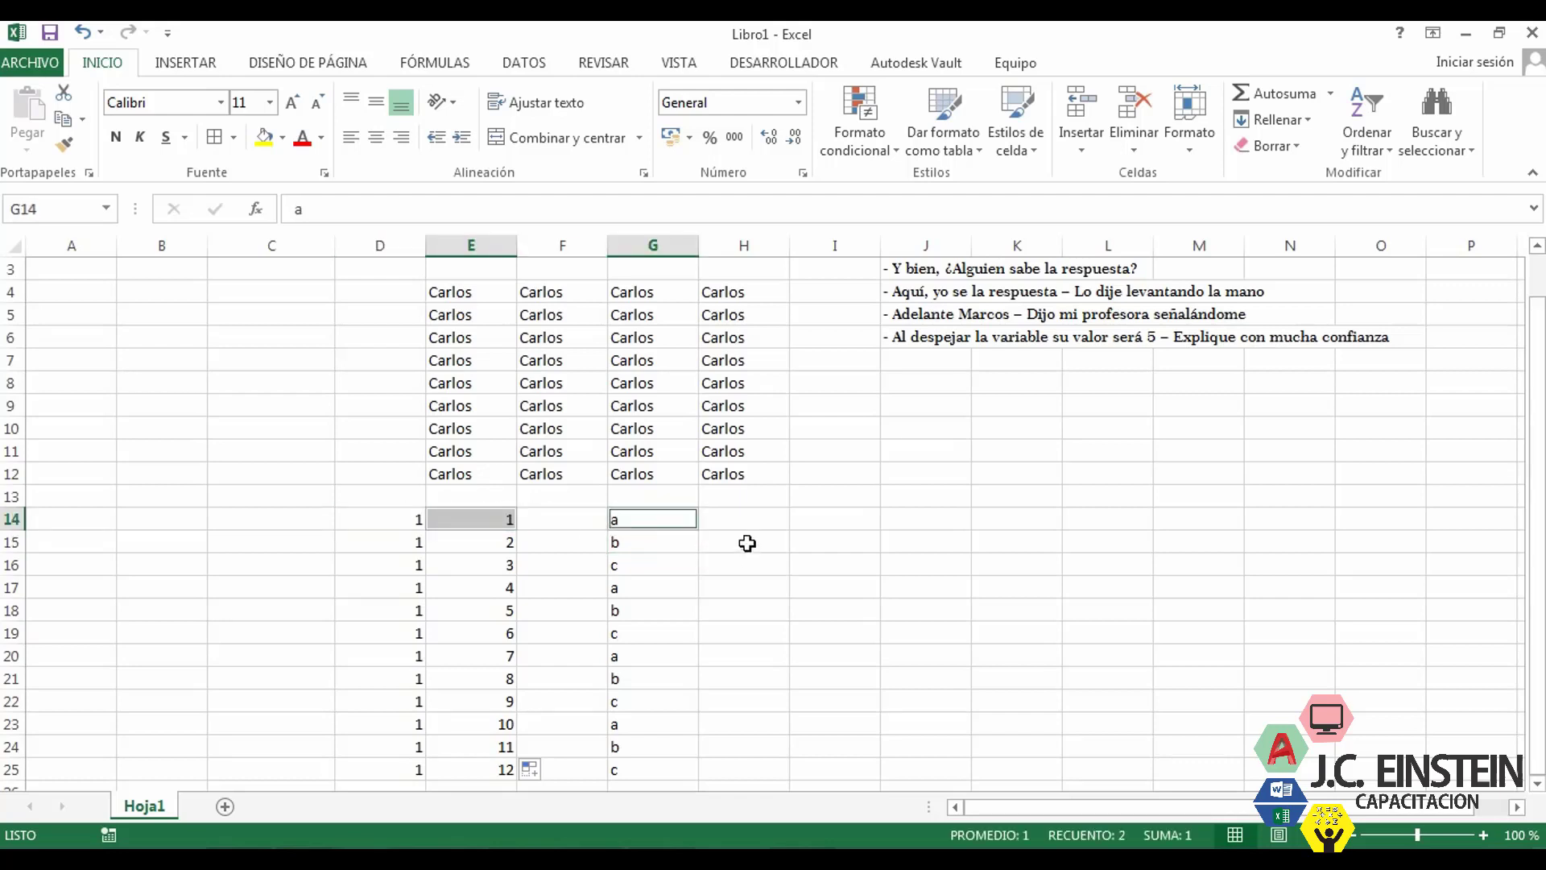
left_click(493, 521)
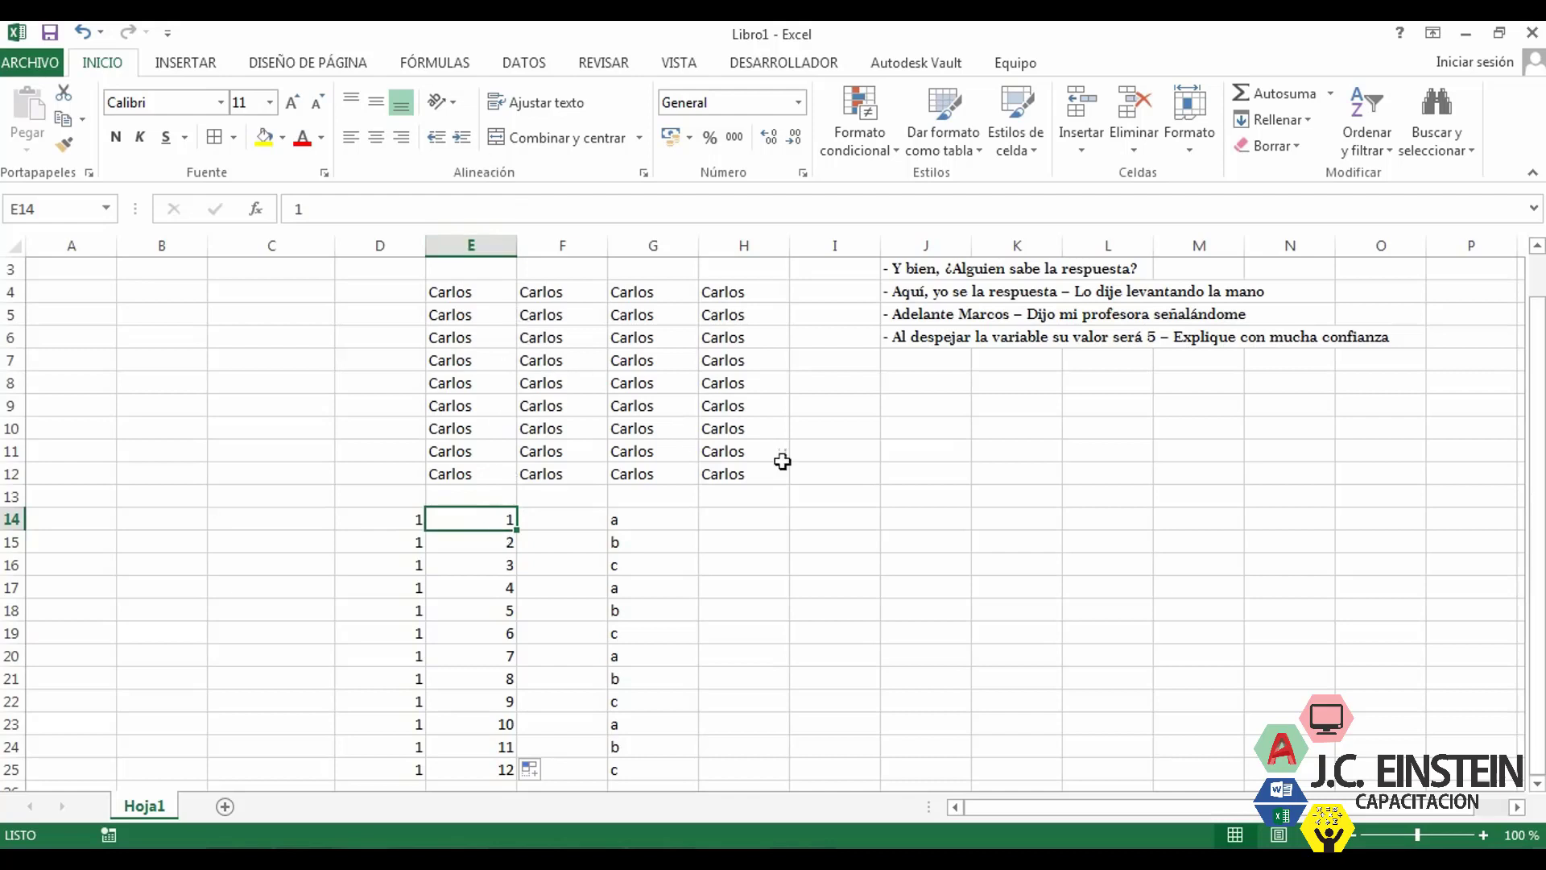
- Enter a in I14 and 1 in I15
left_click(845, 504)
left_click(840, 521)
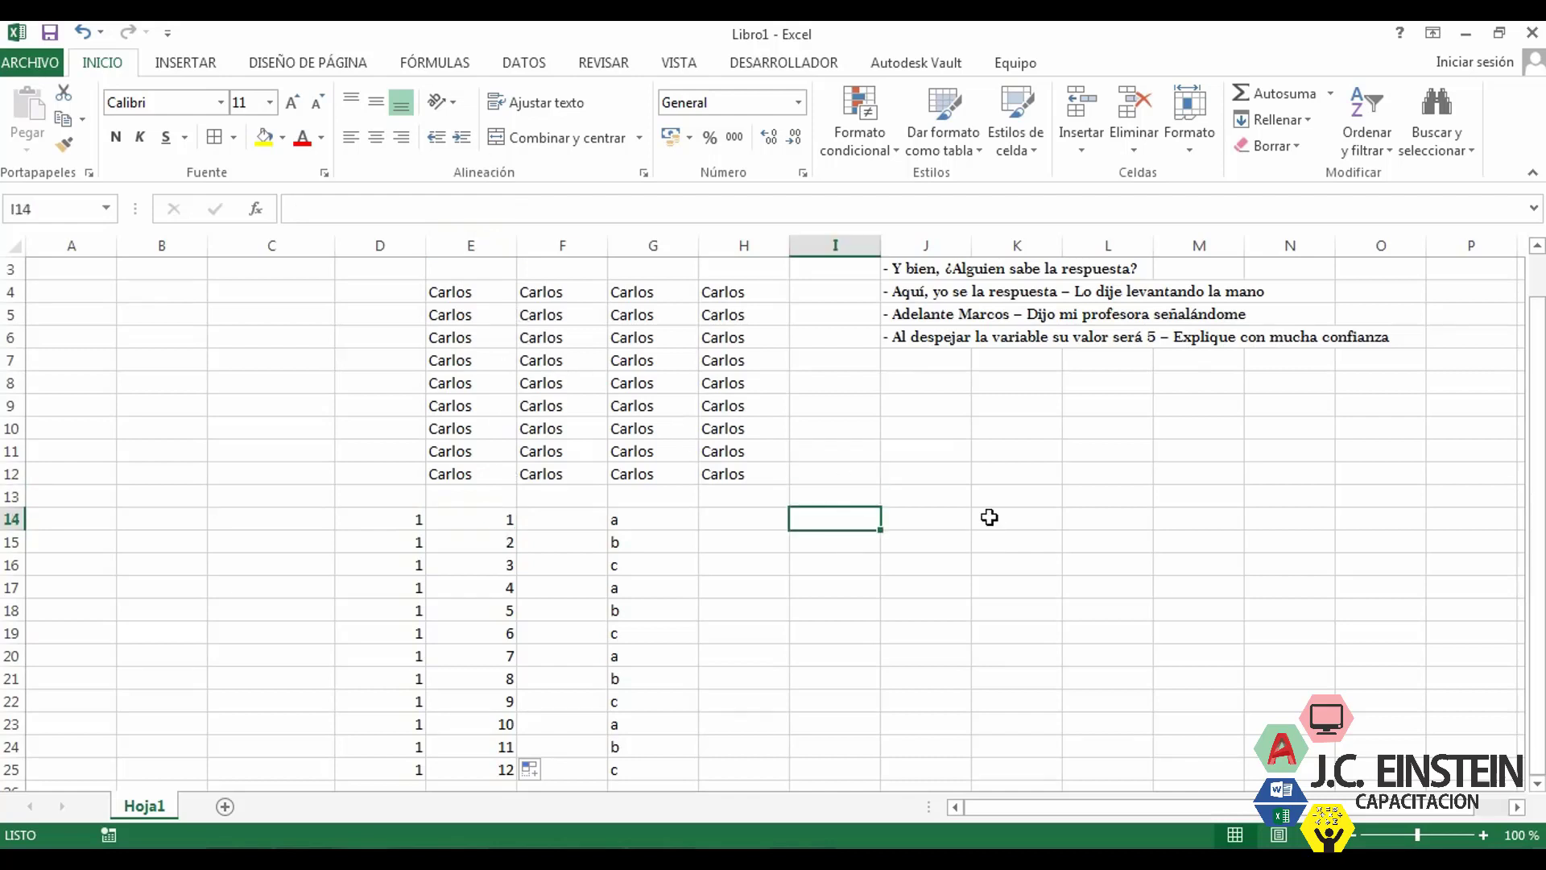
type("a")
key("Return")
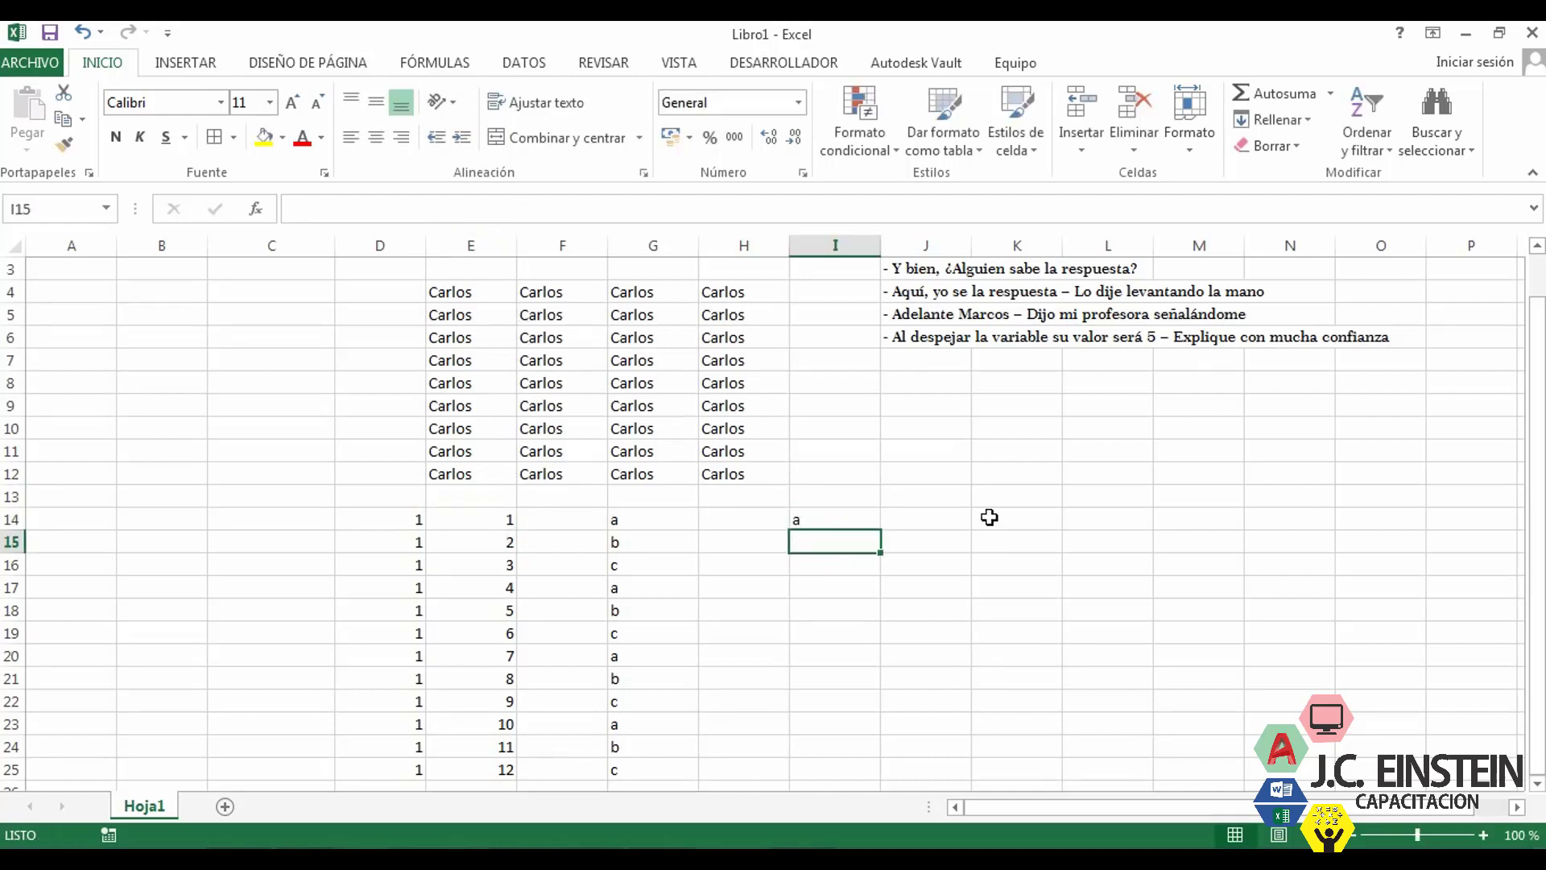
type("1")
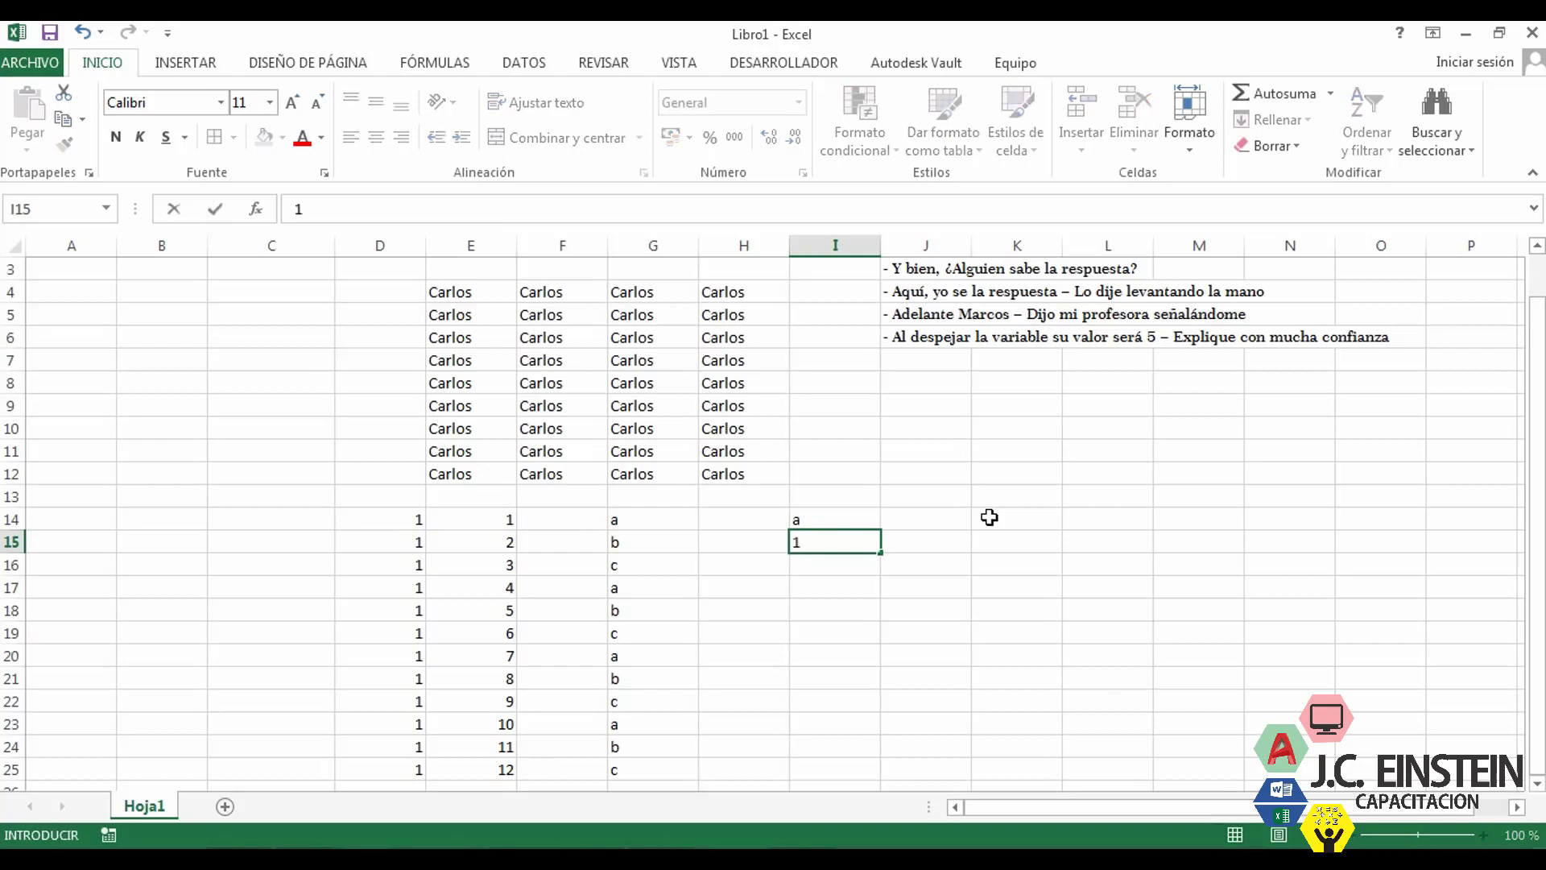
left_click(872, 547)
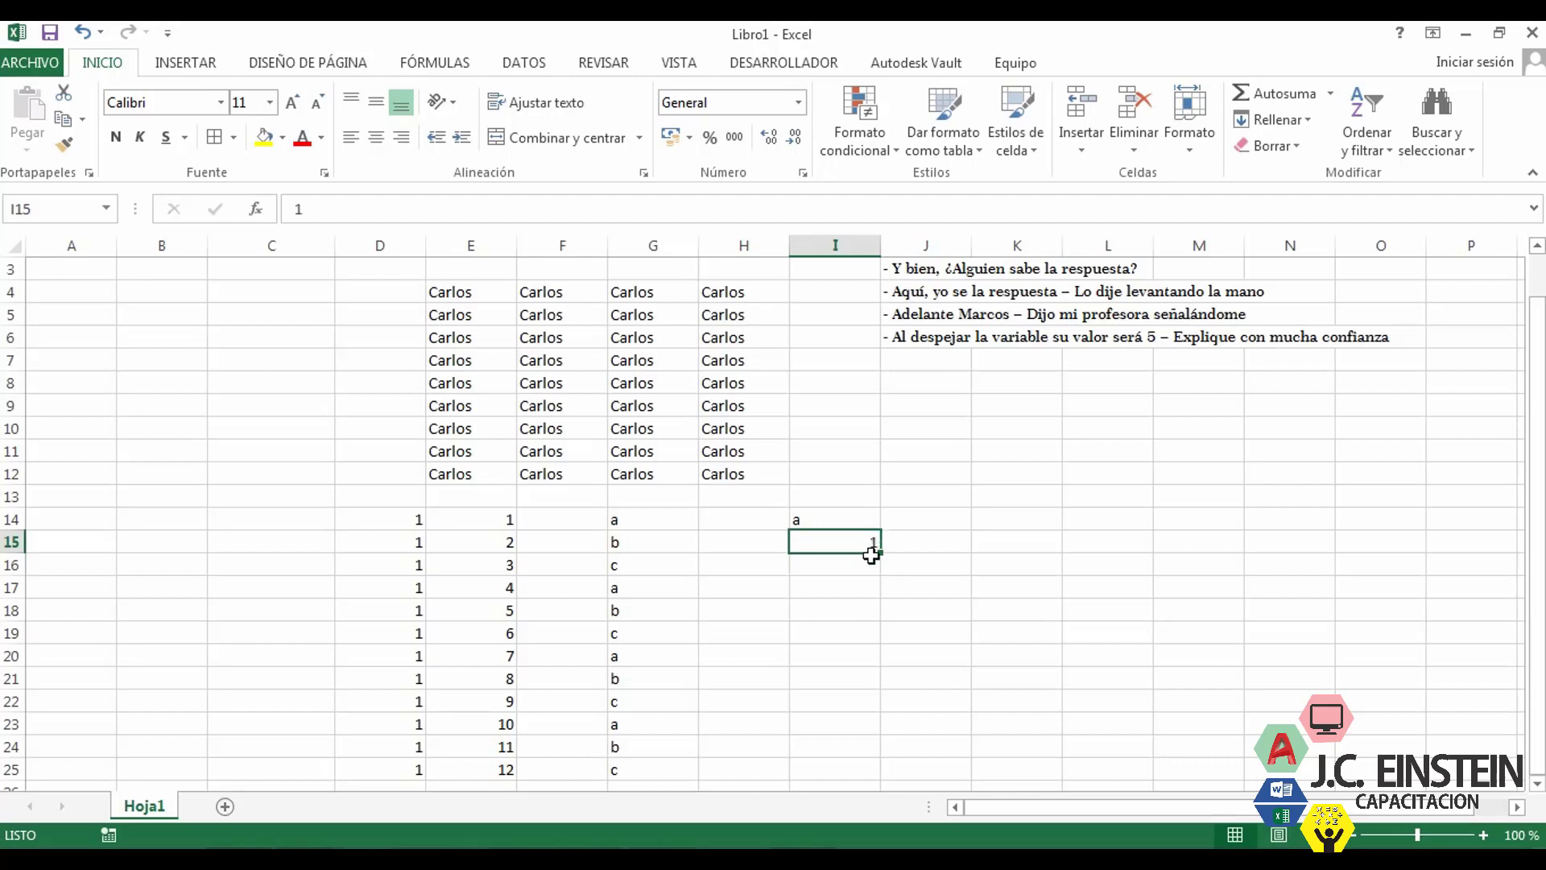
- Enter a1 in cell I17
left_click(809, 518)
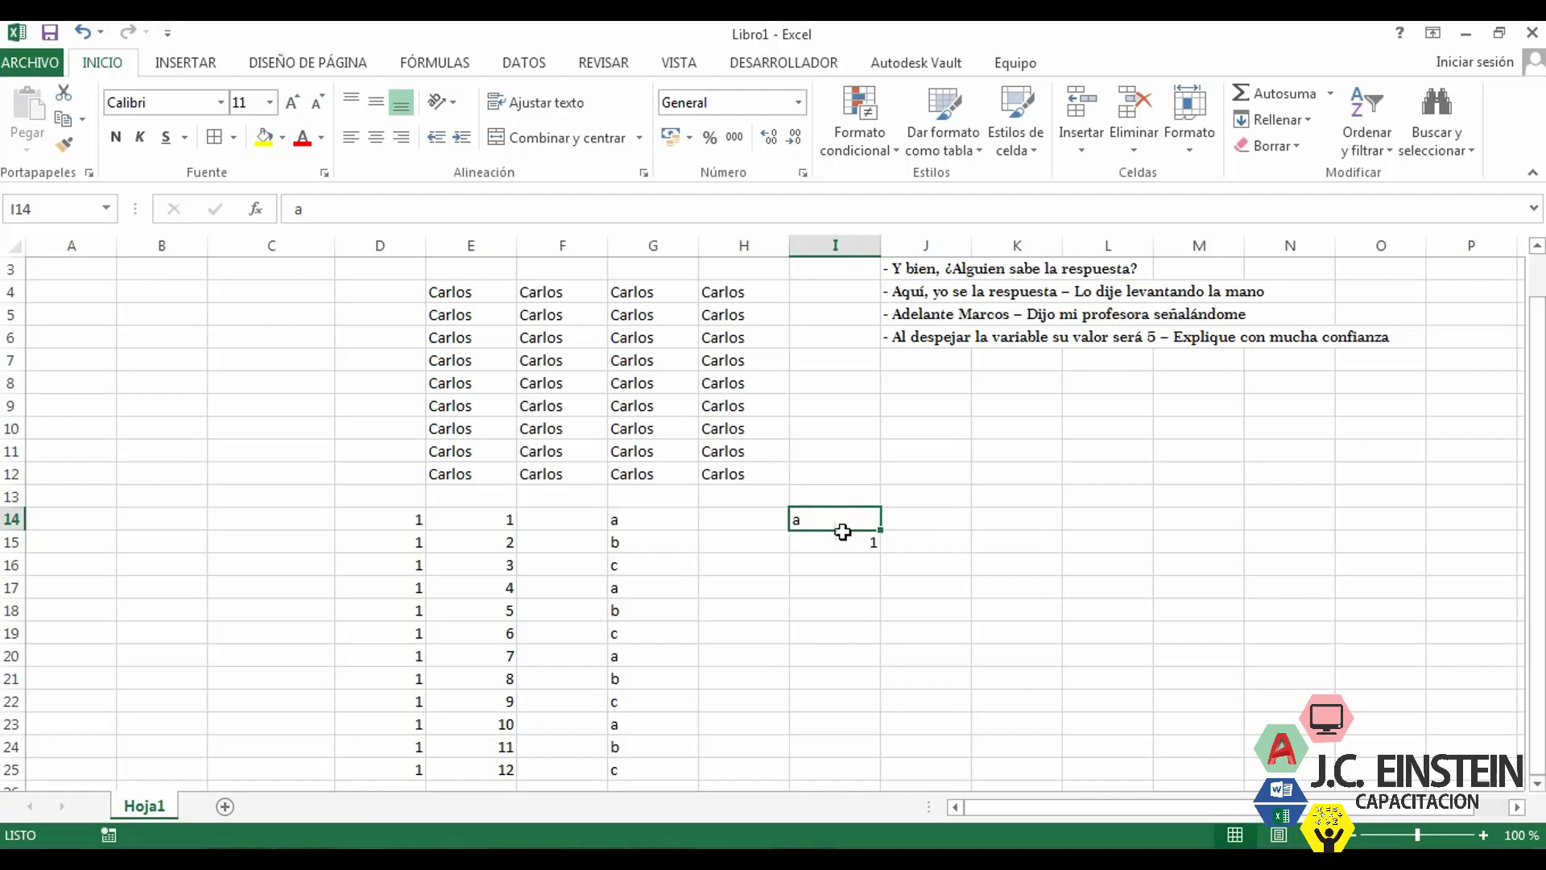
left_click(828, 583)
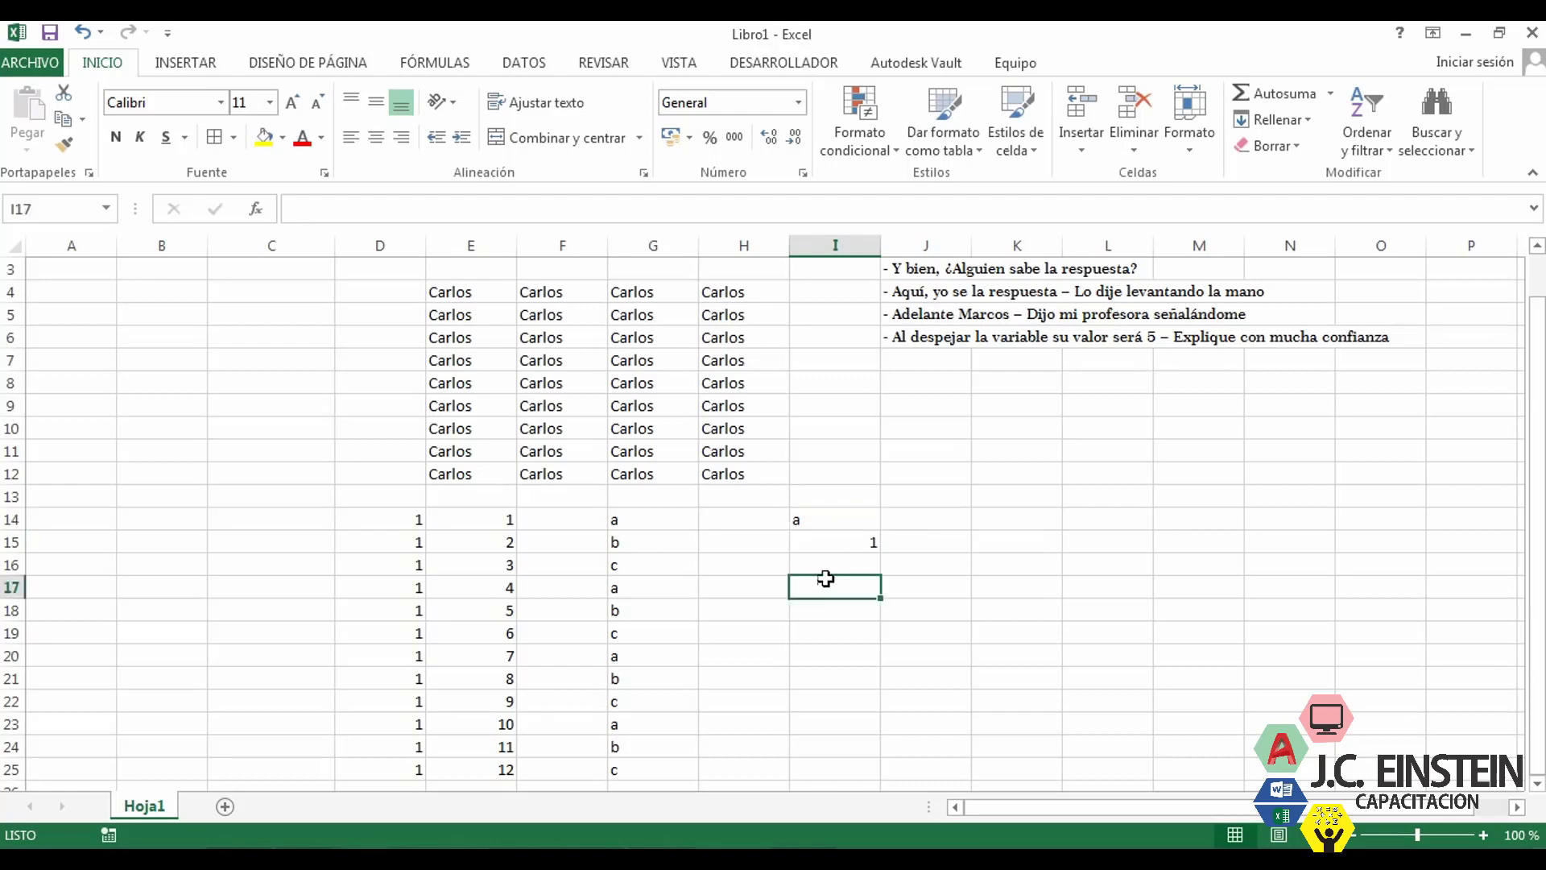
left_click(845, 538)
left_click(841, 569)
left_click(844, 610)
left_click(855, 590)
type("a1")
key("Return")
- Step between cells I15–I17 with the arrow keys to compare the entries
key("Up")
key("Up")
key("Up")
key("Up")
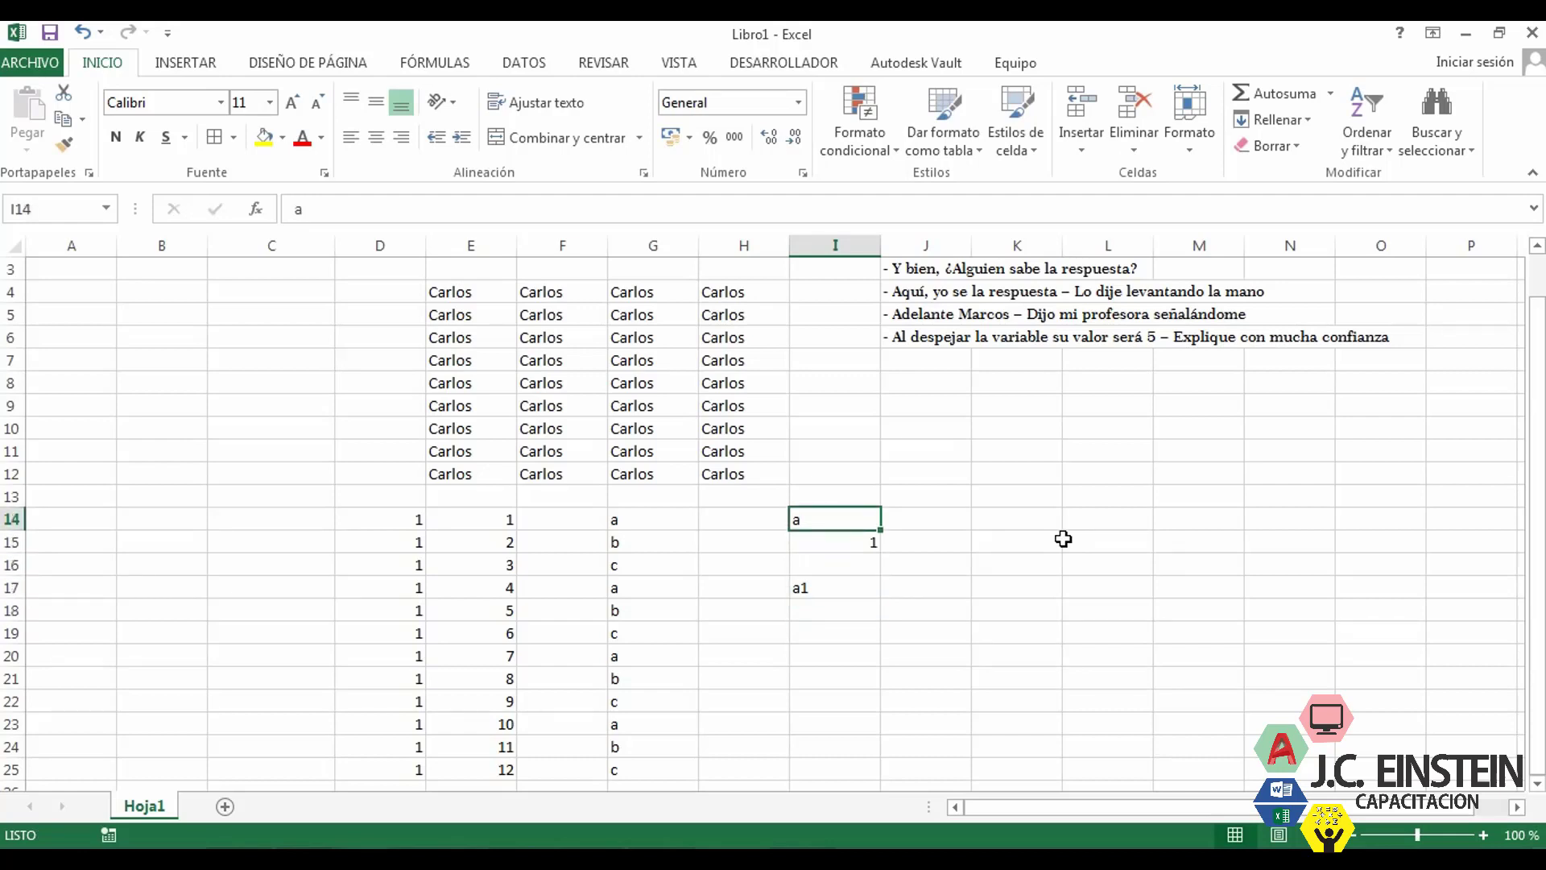
key("Down")
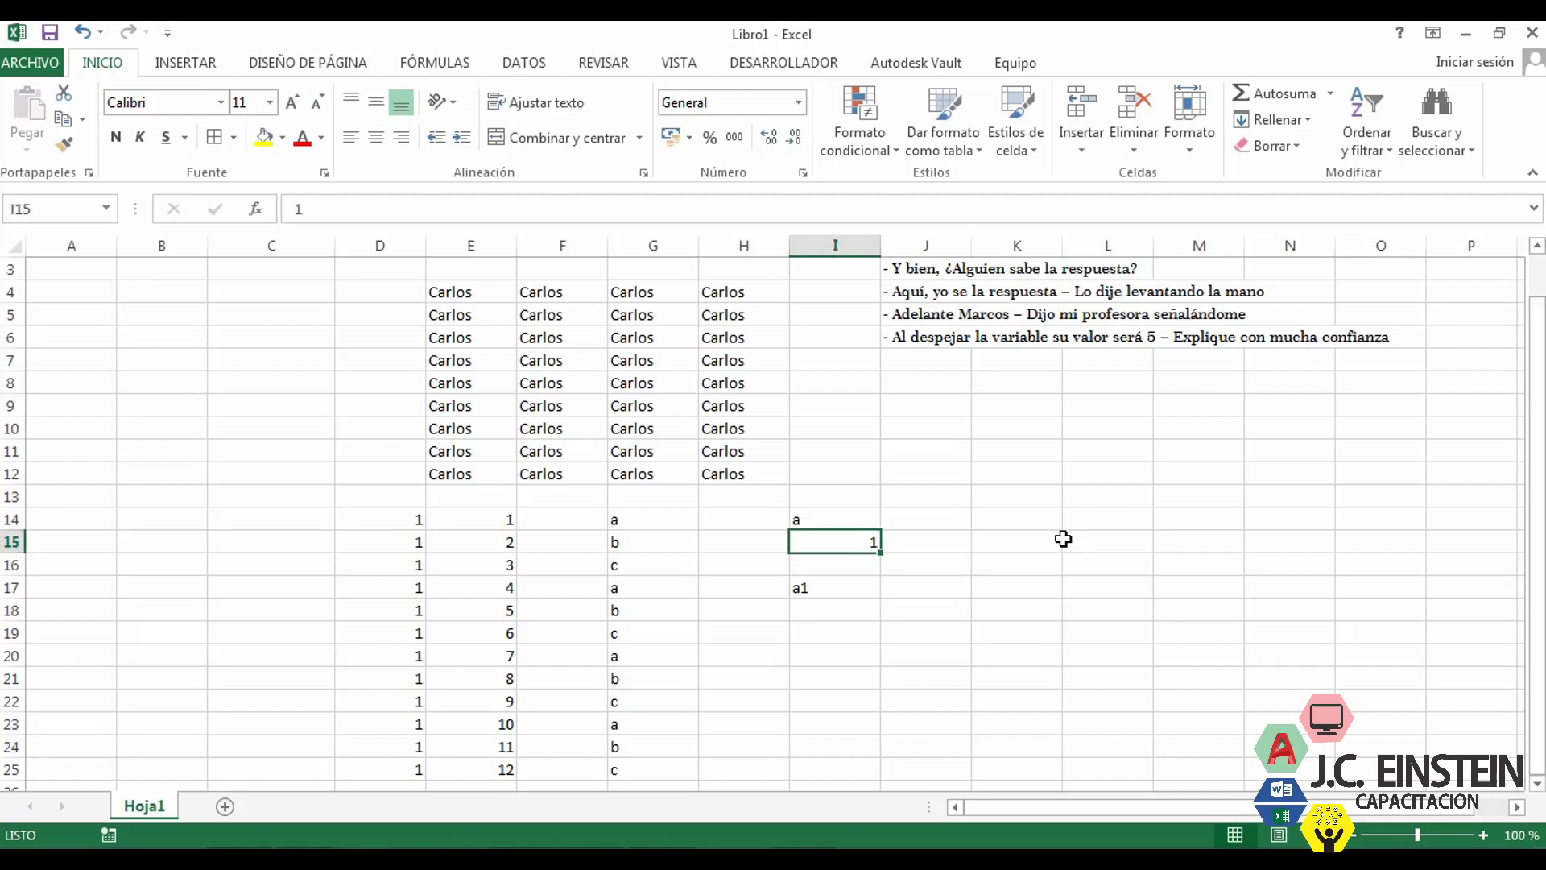
key("Up")
key("Down")
key("Up")
key("Up")
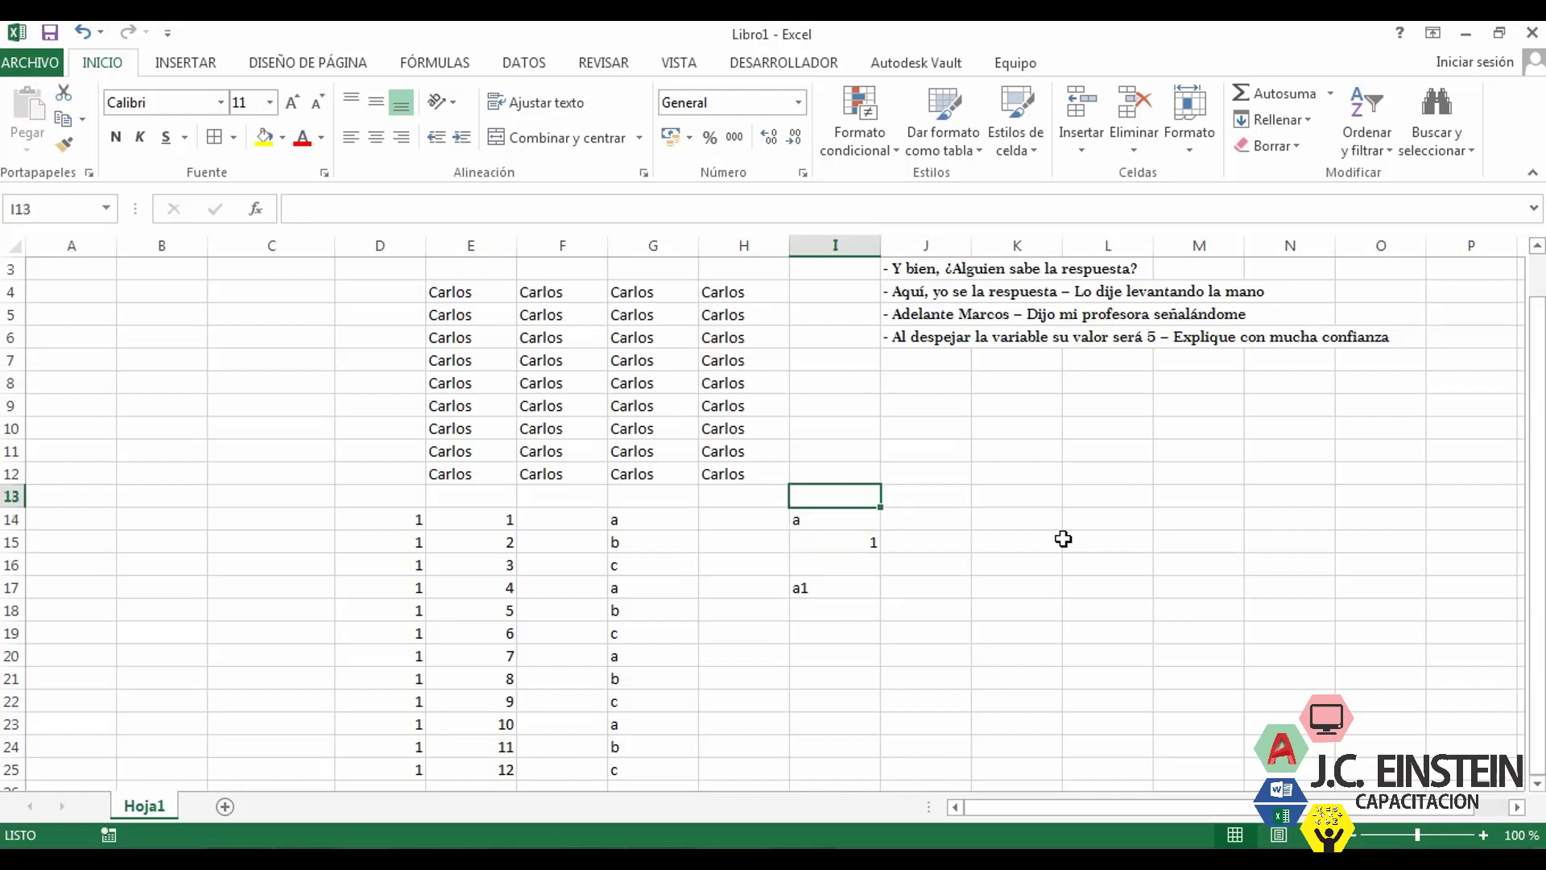
key("Down")
key("Down")
key("Down")
key("Down")
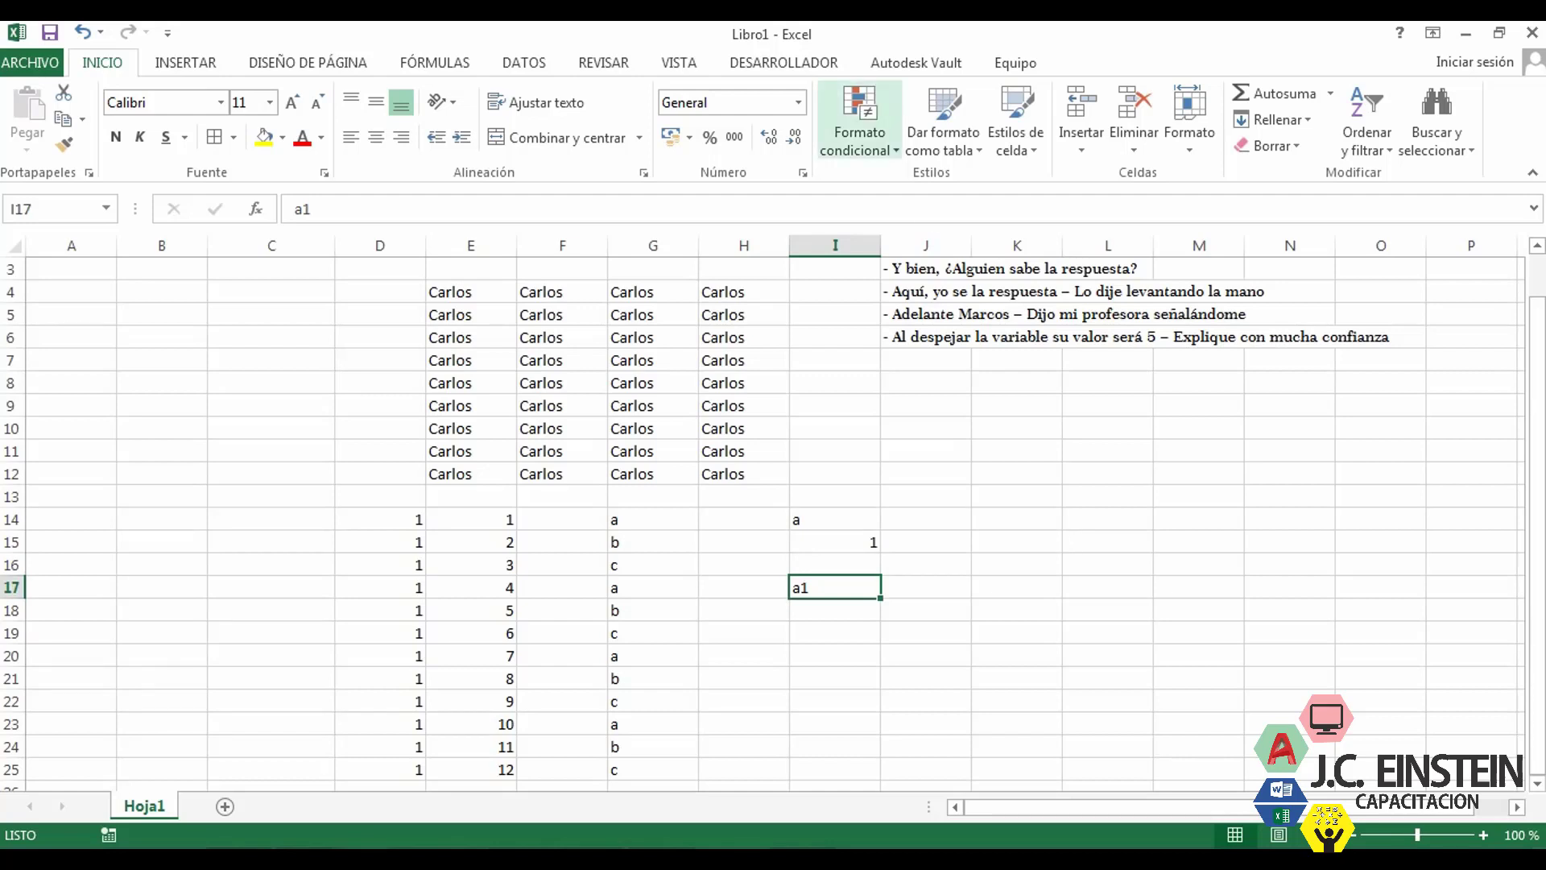
- Right-align and then left-align a1, and reselect the 1 in I15
left_click(402, 138)
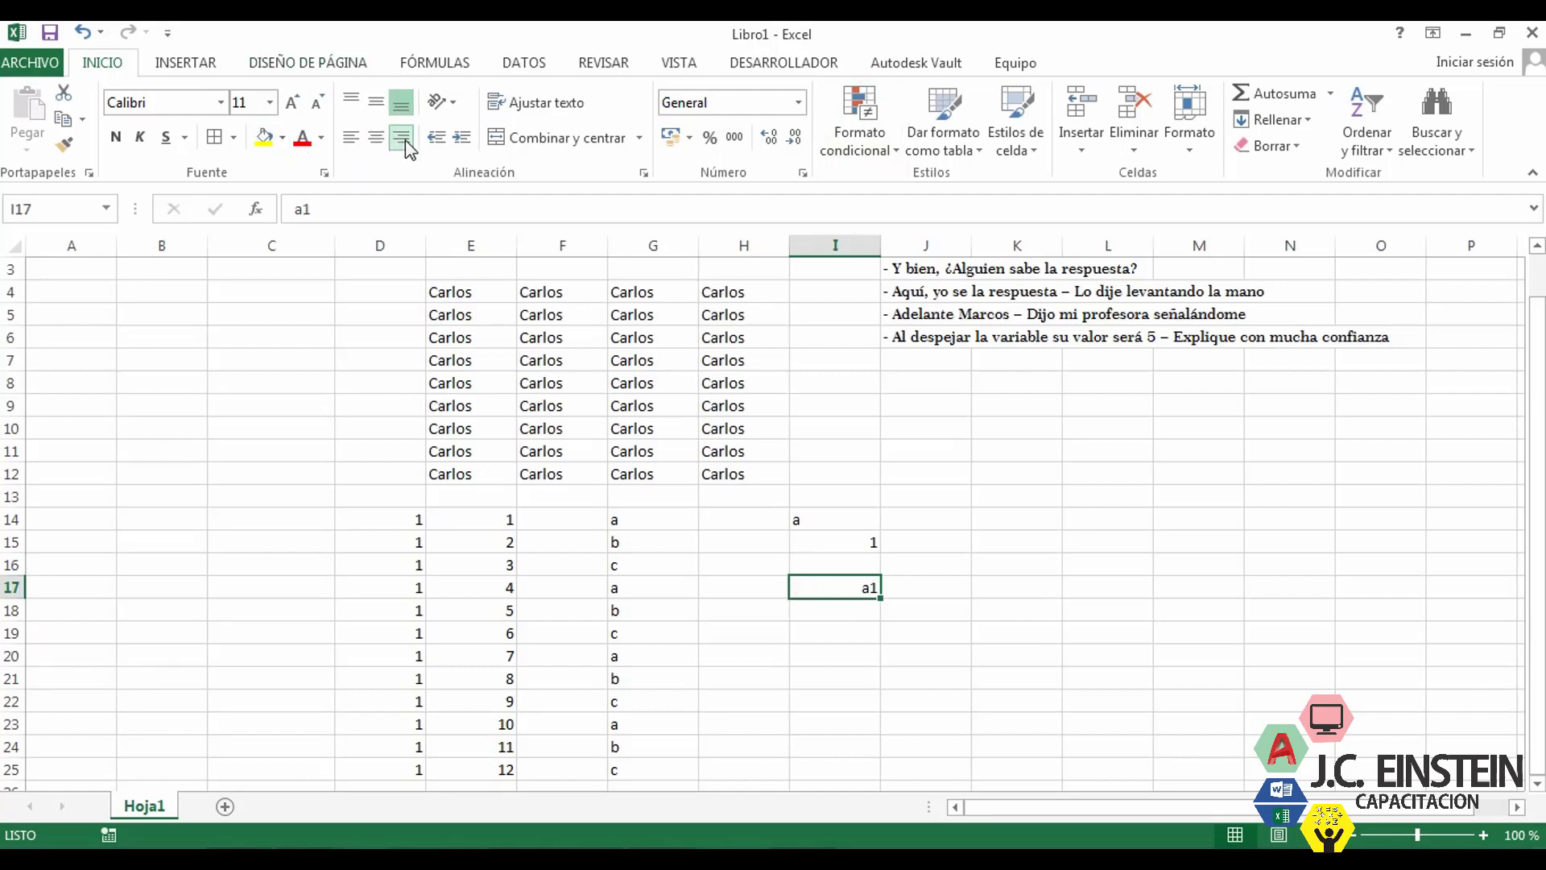
left_click(350, 137)
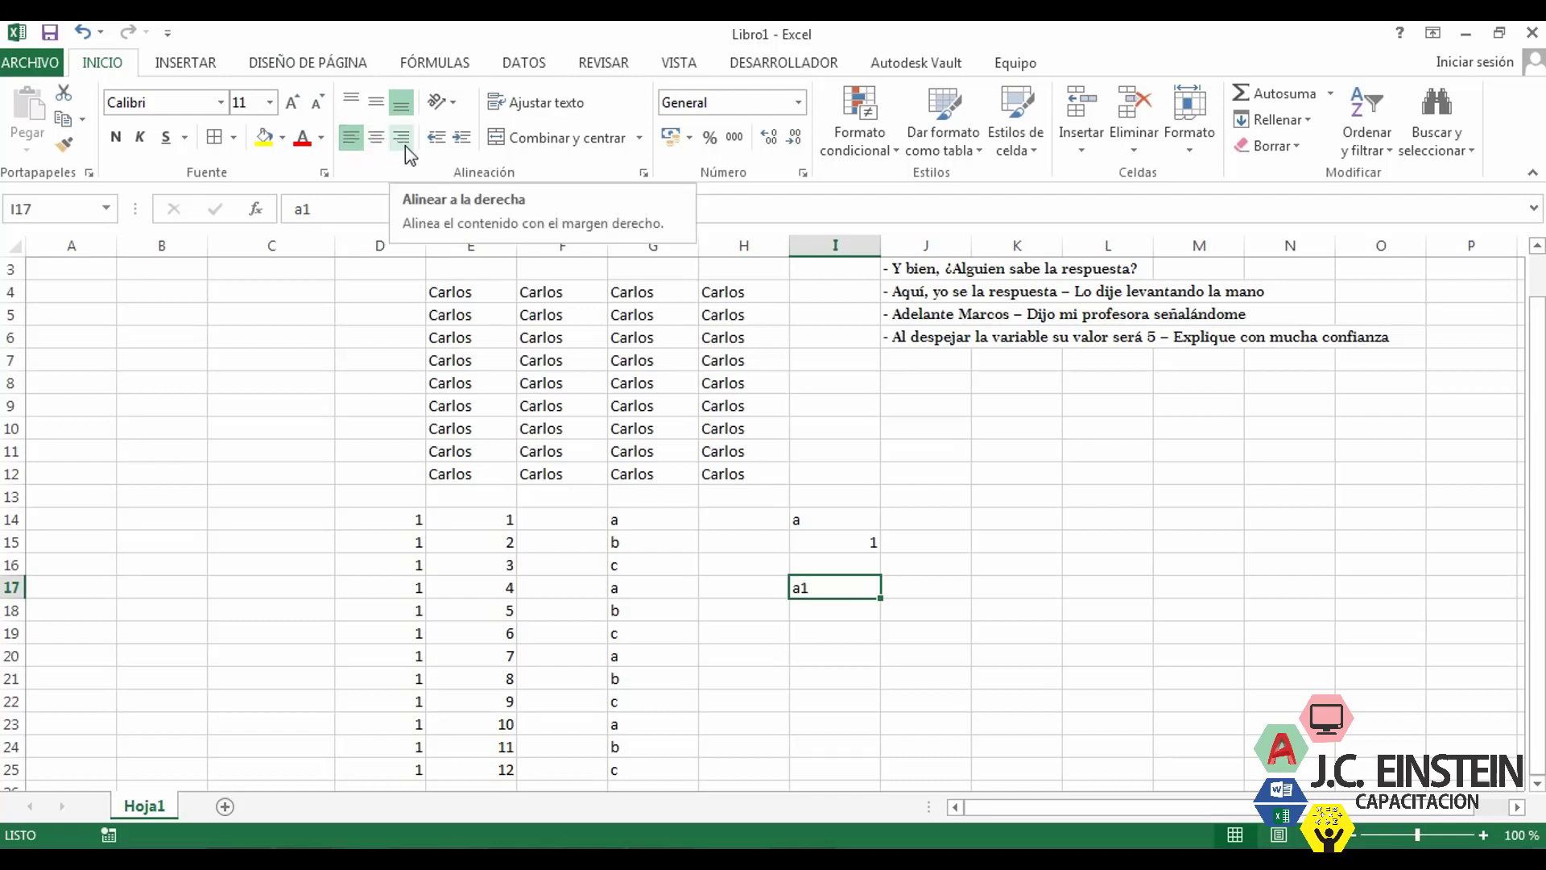
left_click(927, 538)
left_click(854, 540)
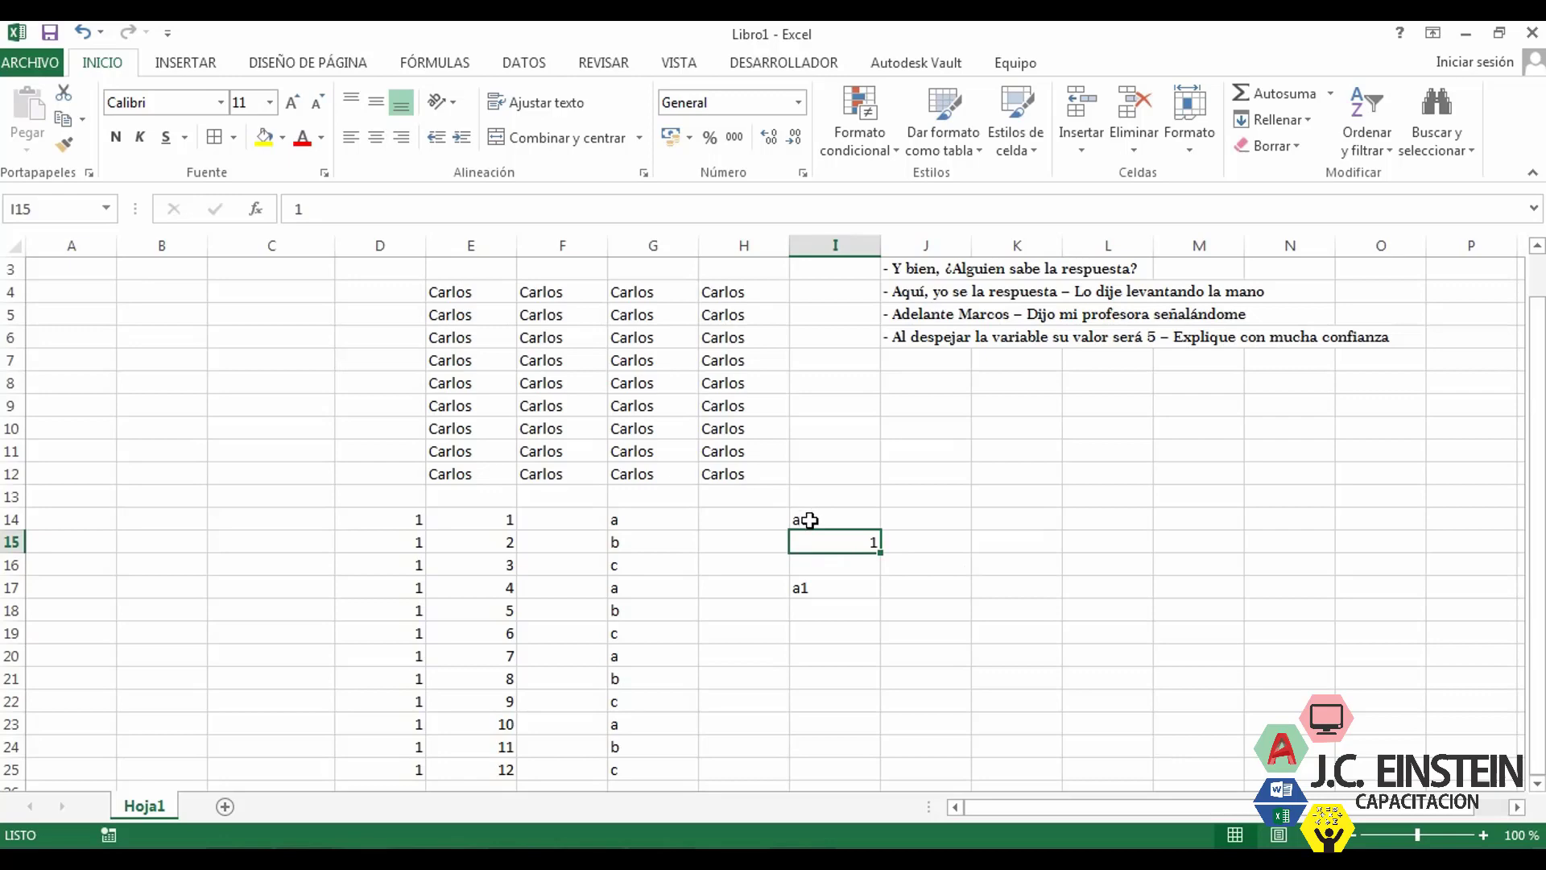
scroll(925, 669, "down", 3)
scroll(926, 668, "up", 4)
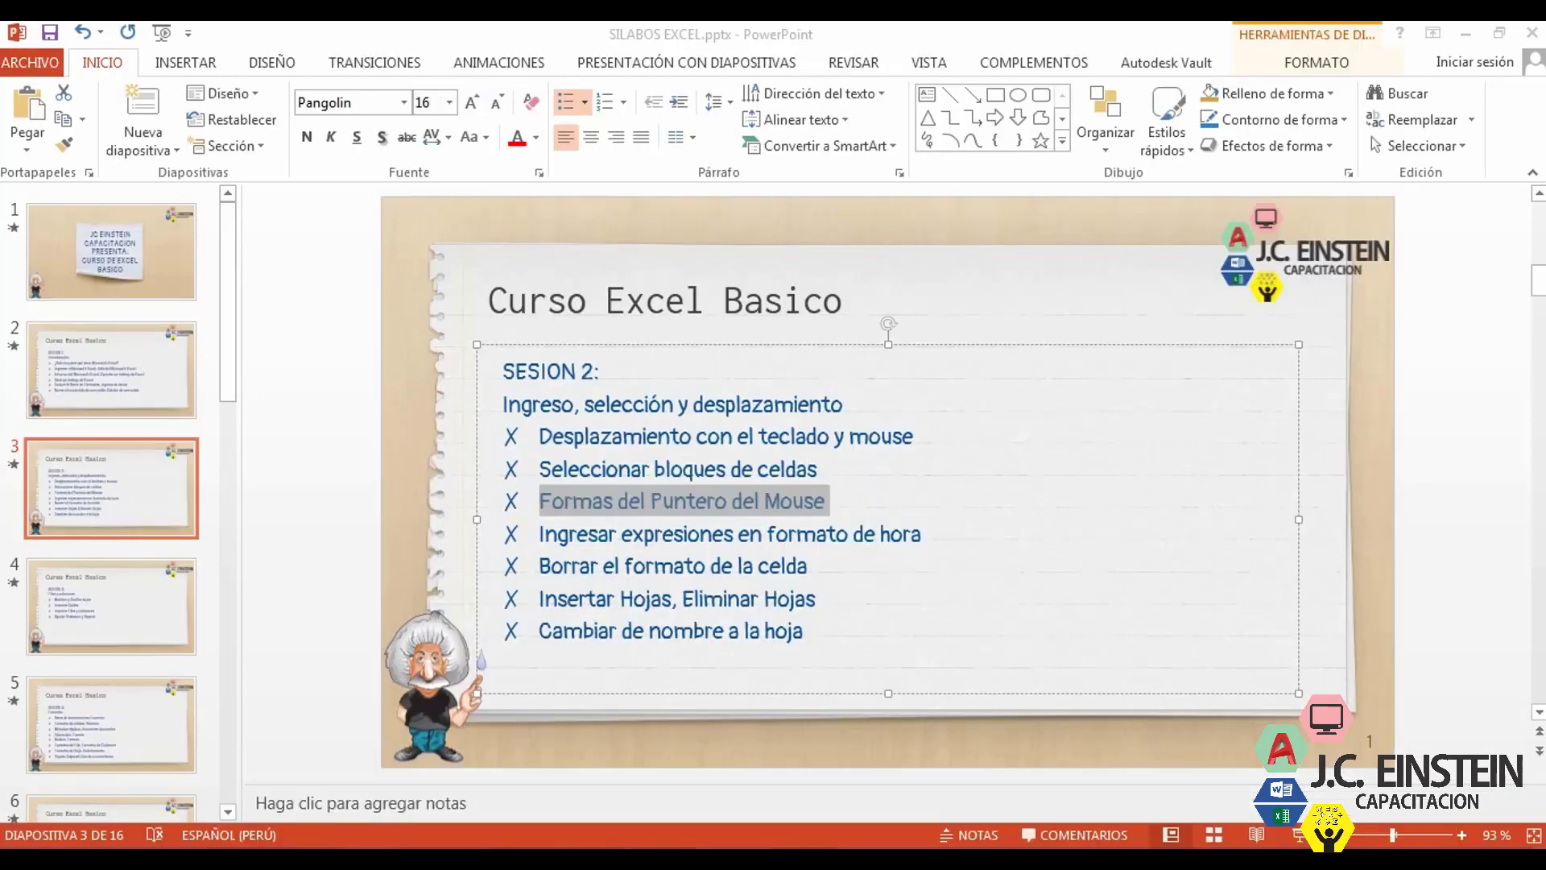
- Highlight the syllabus topic lines on slide 3, then minimize PowerPoint to return to Excel
left_click(833, 461)
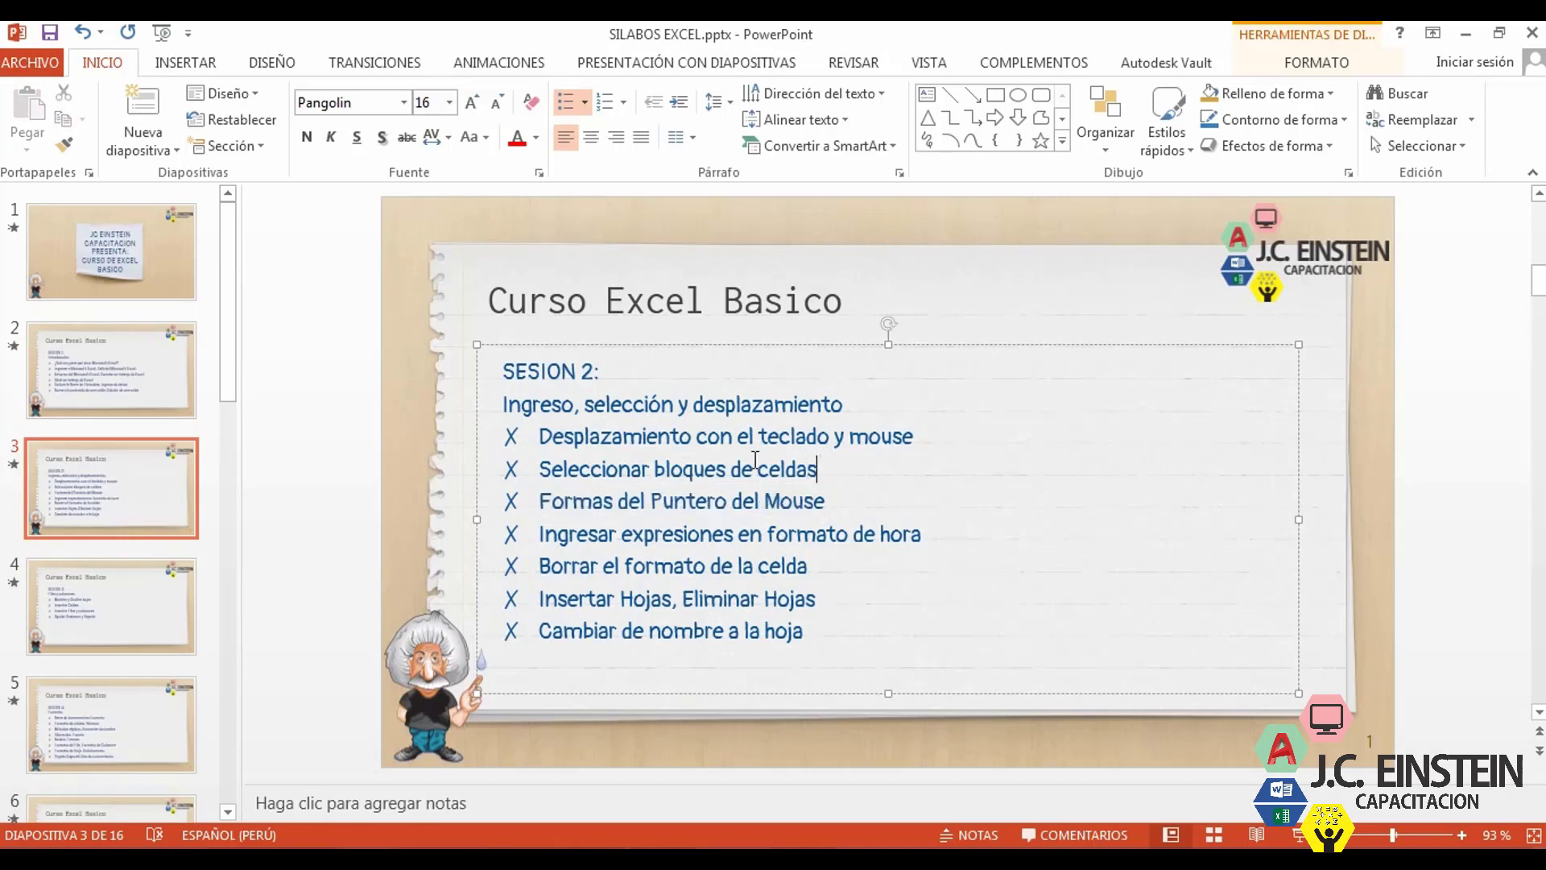
left_click_drag(833, 461, 535, 435)
left_click(847, 456)
left_click_drag(916, 436, 537, 436)
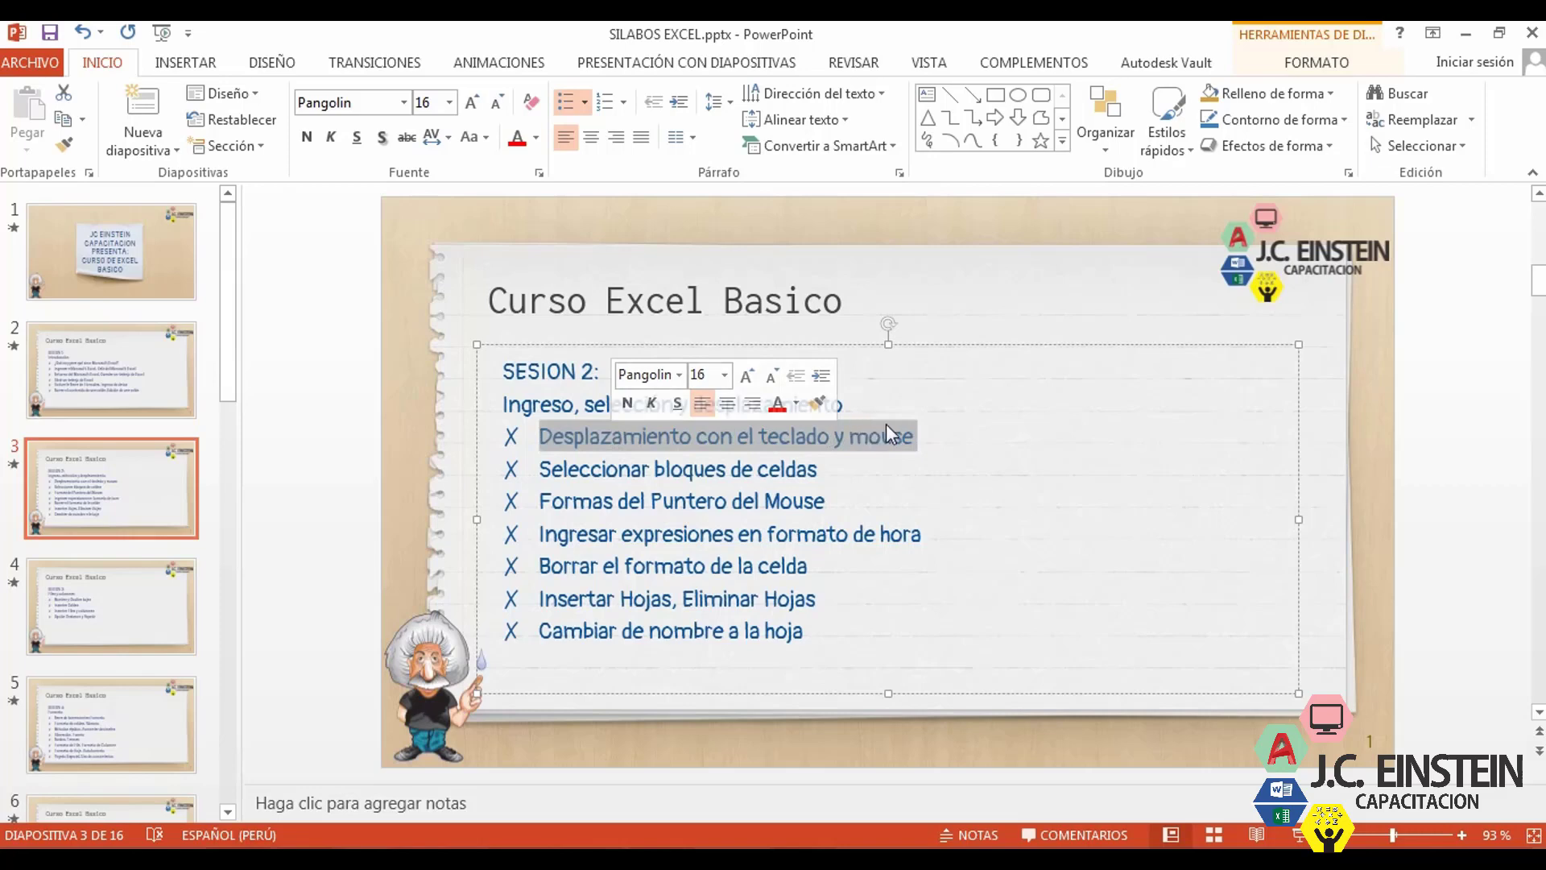
left_click(1466, 35)
left_click(563, 380)
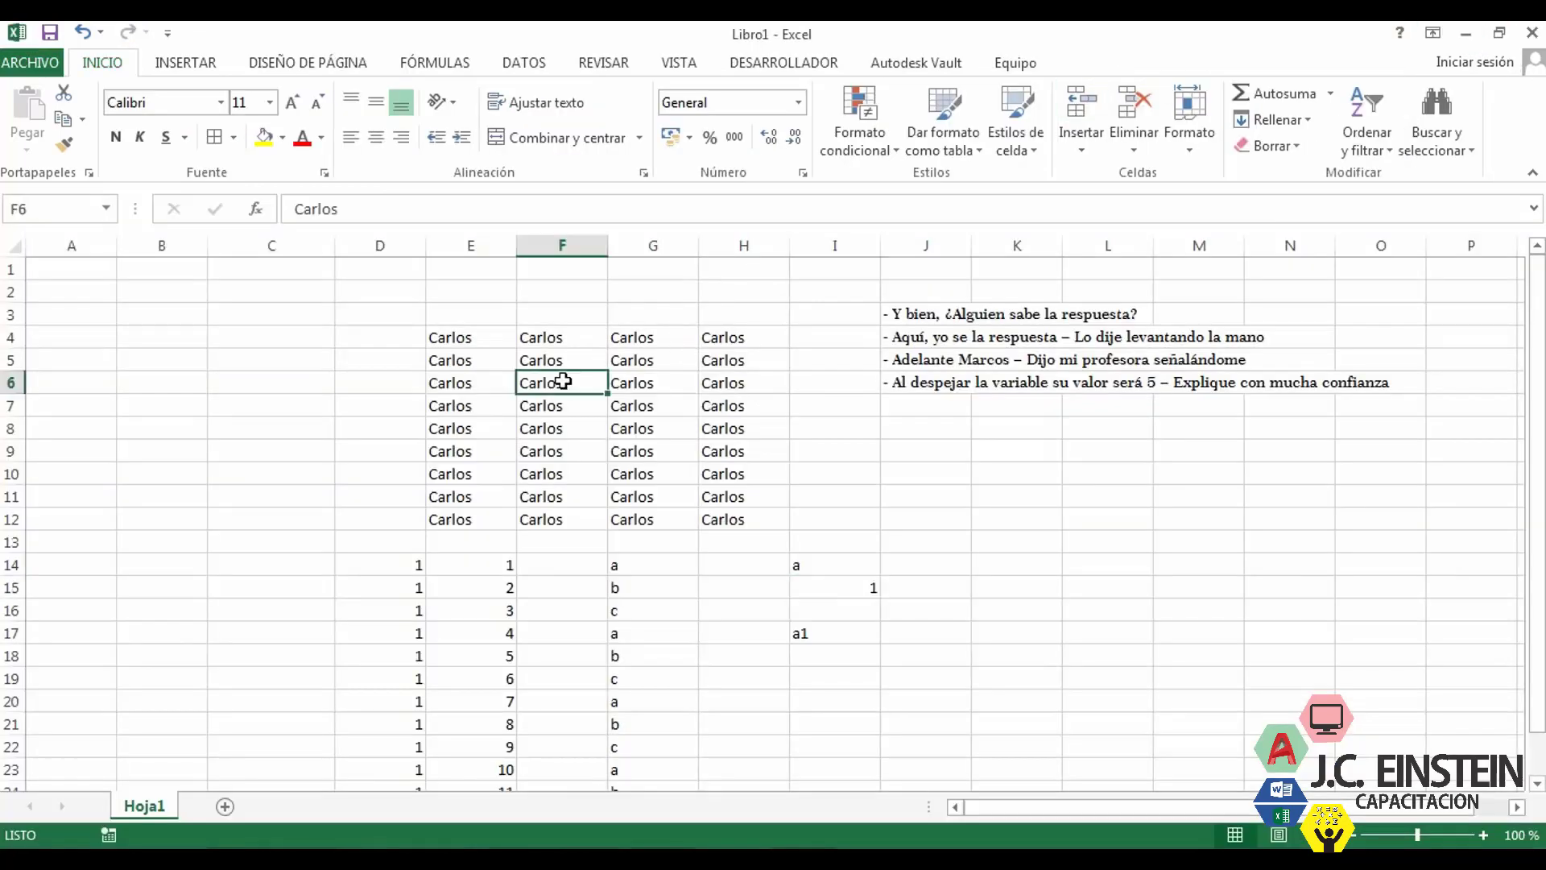
left_click(259, 377)
left_click(193, 306)
left_click(262, 294)
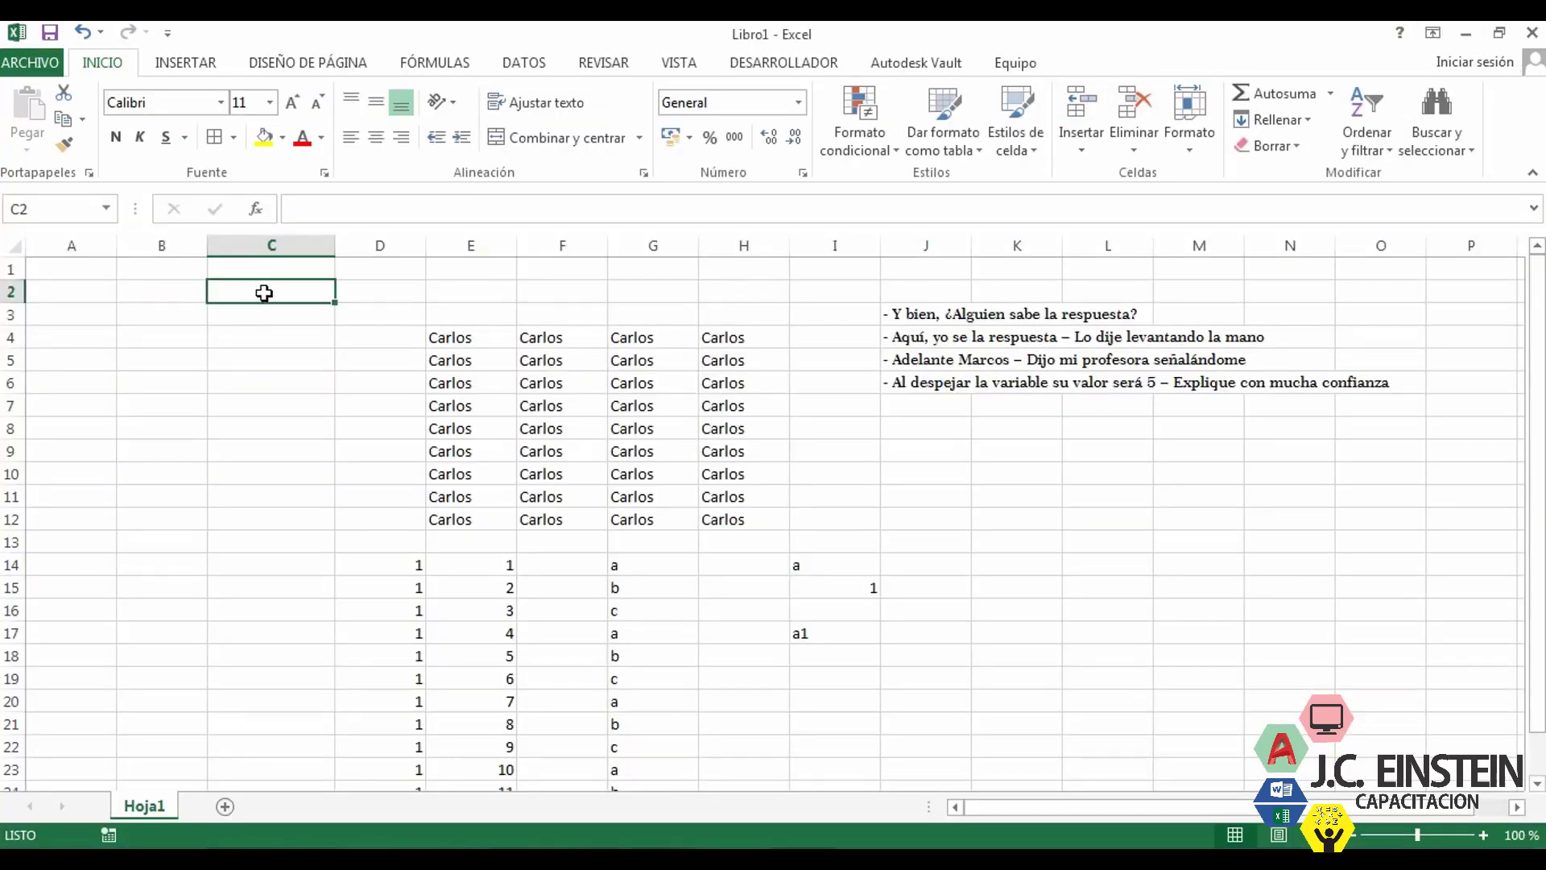
left_click(260, 311)
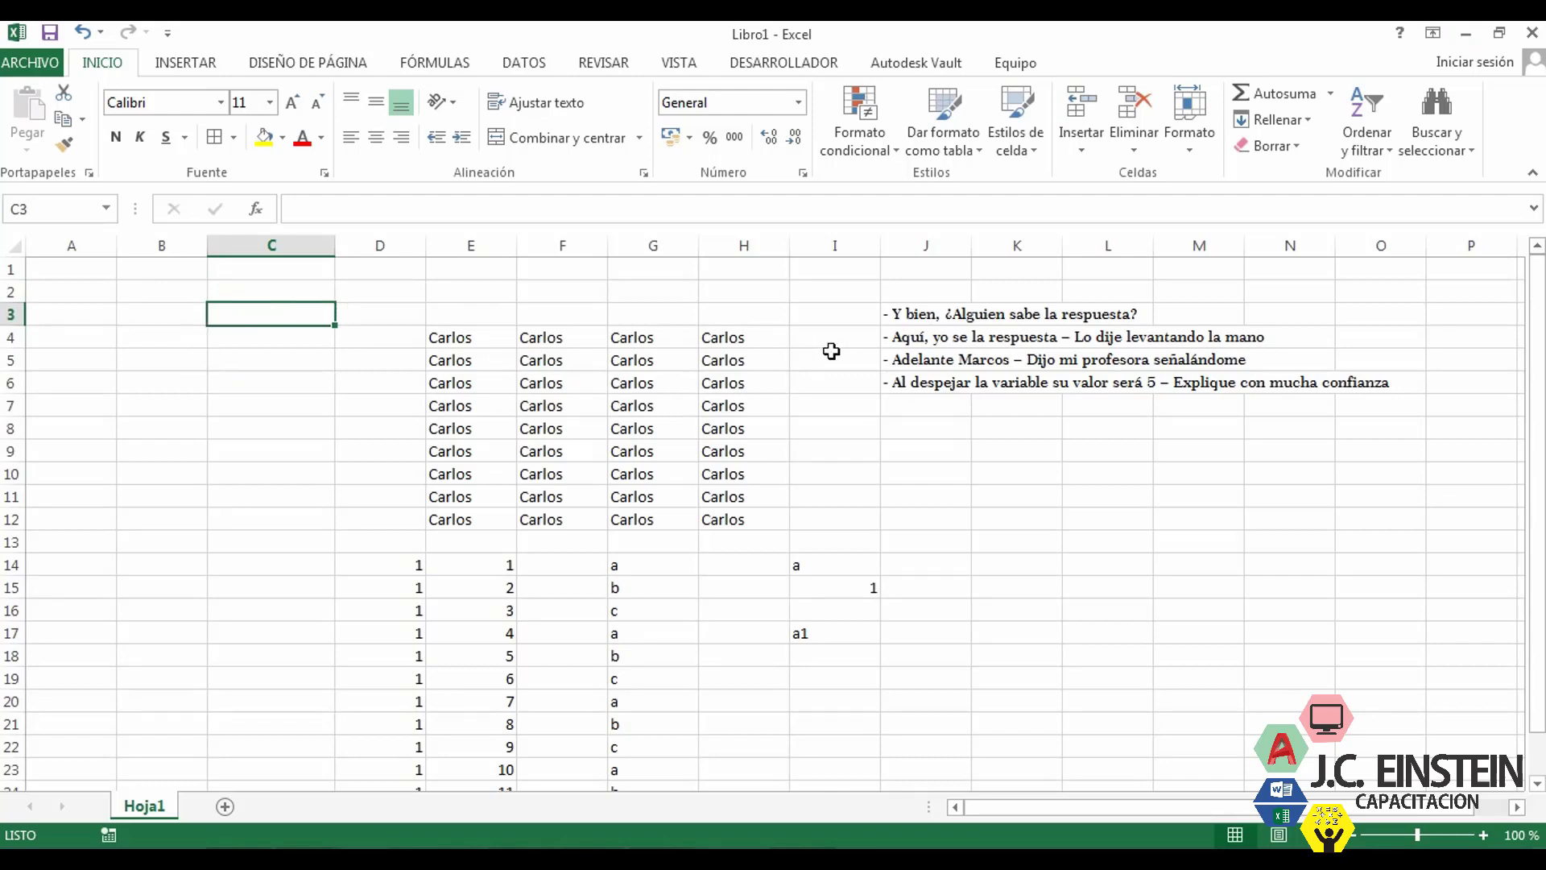
key("Right")
key("Right")
key("Right")
key("Right")
key("Right")
key("Right")
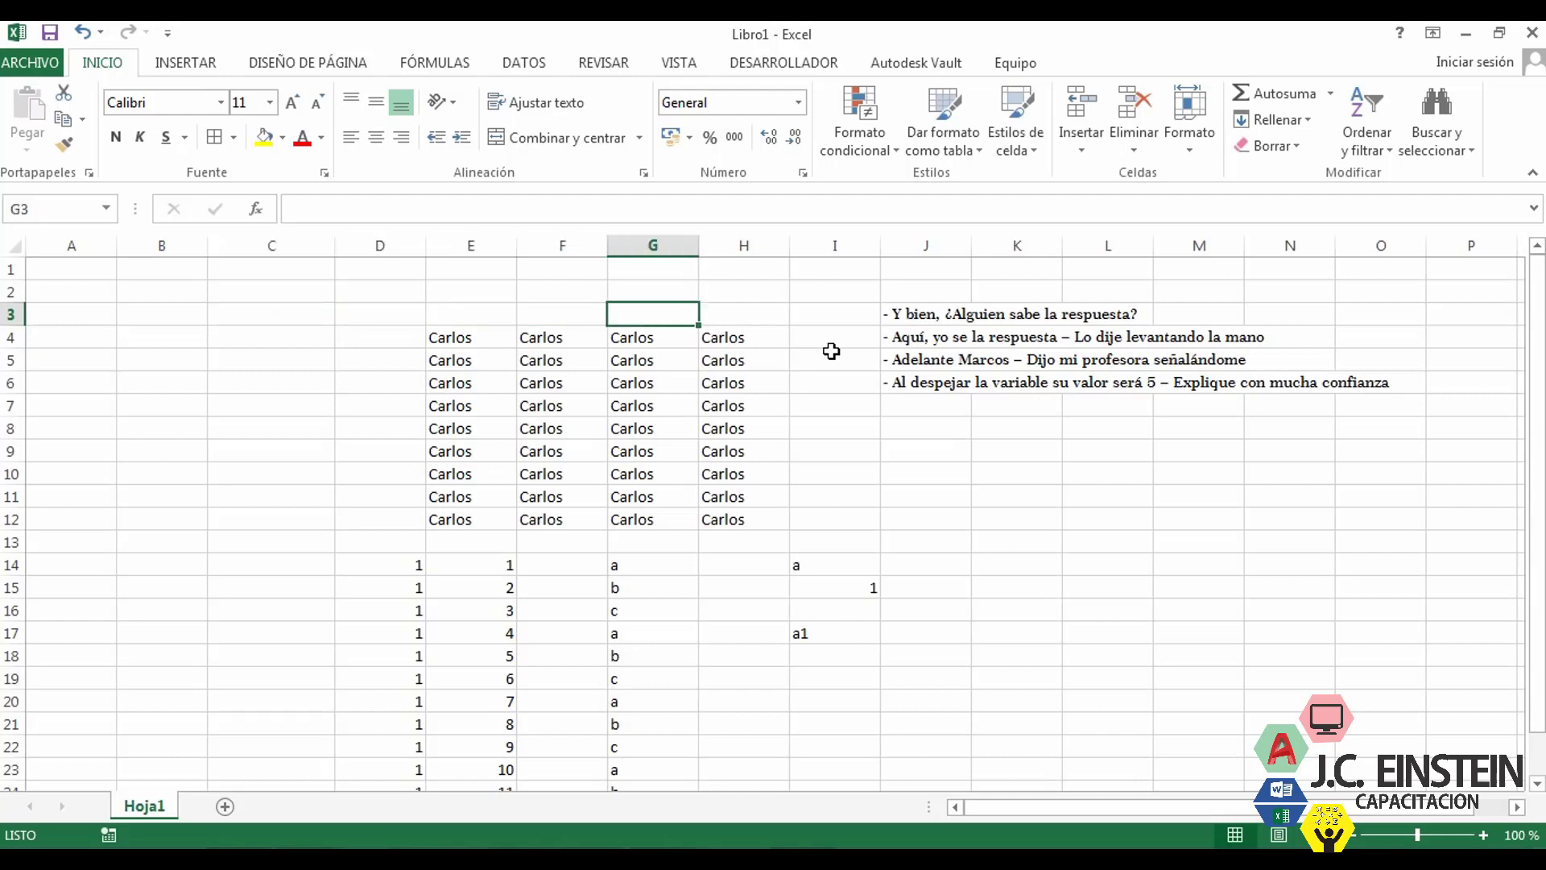
key("Left")
key("Left")
key("Left")
key("Left")
key("Left")
key("Left")
key("Left")
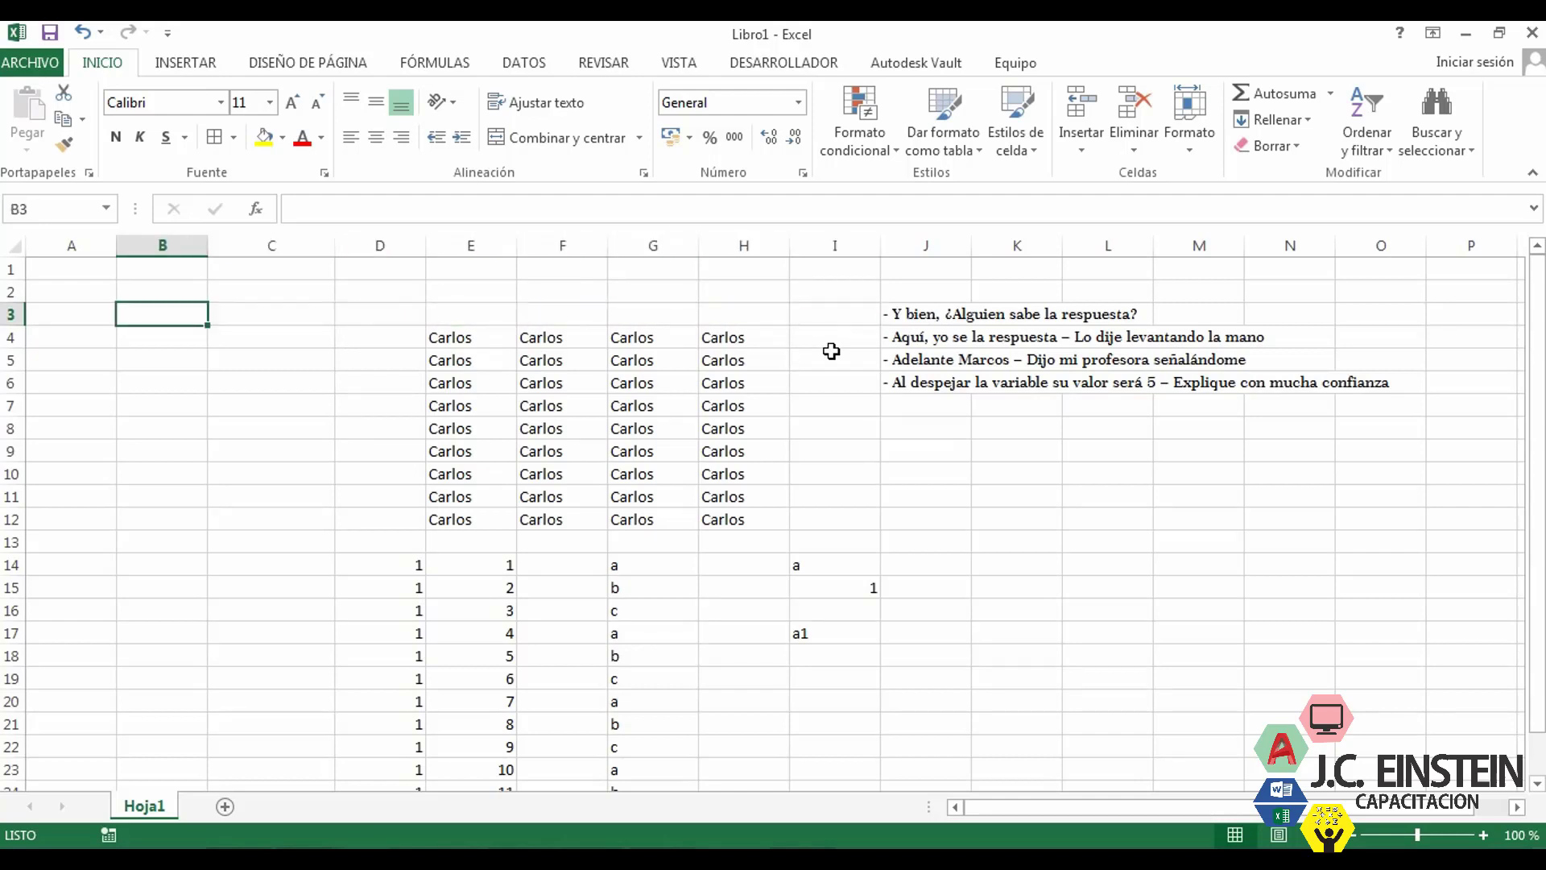
key("Right")
key("Right")
key("Left")
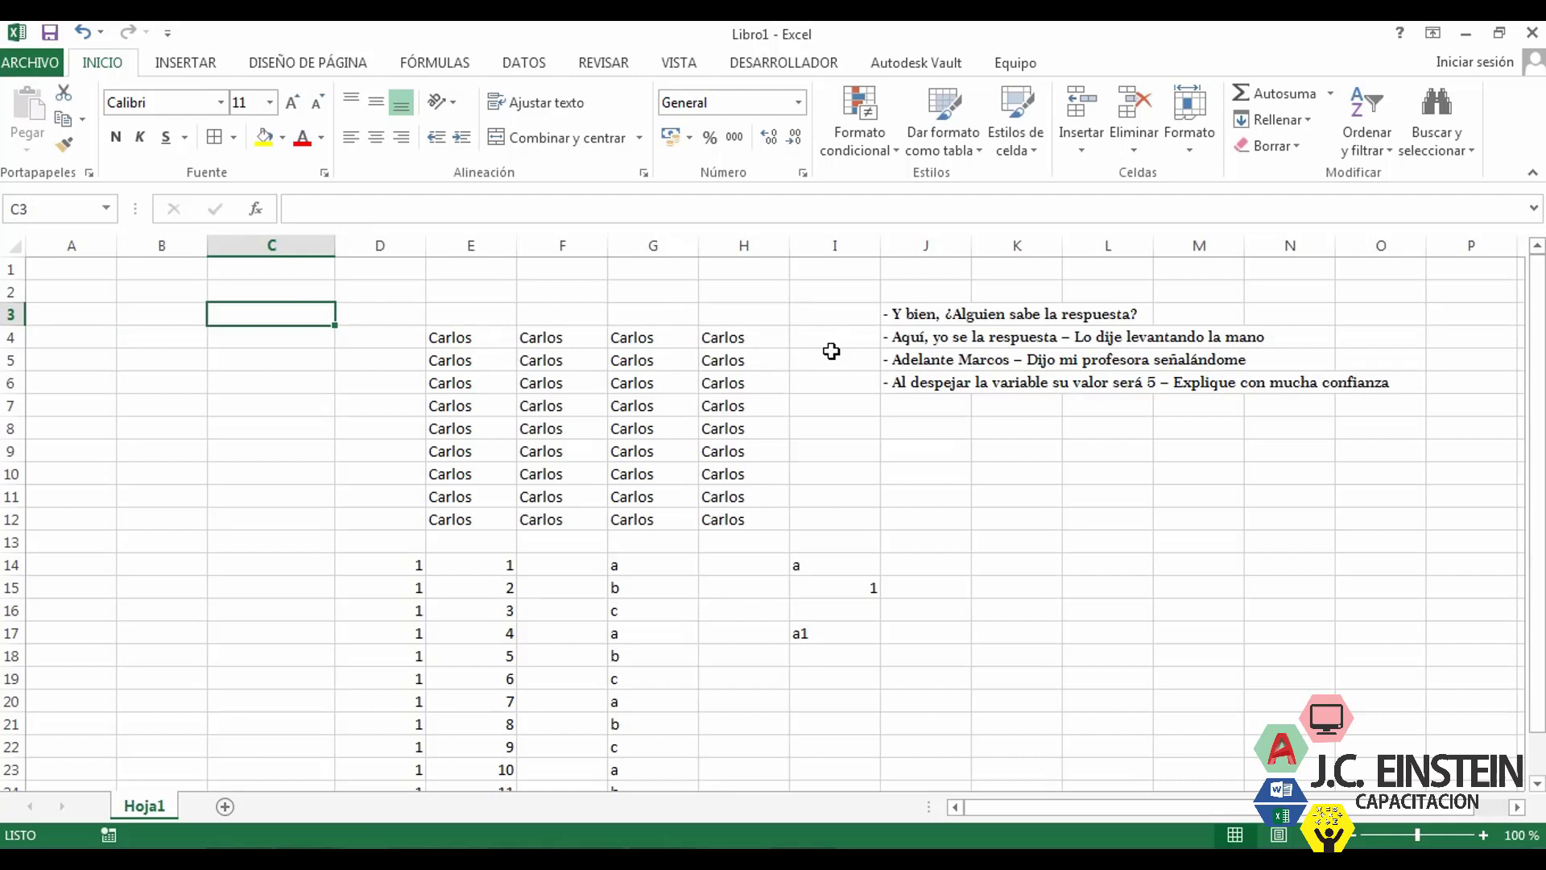
key("Left")
key("Left")
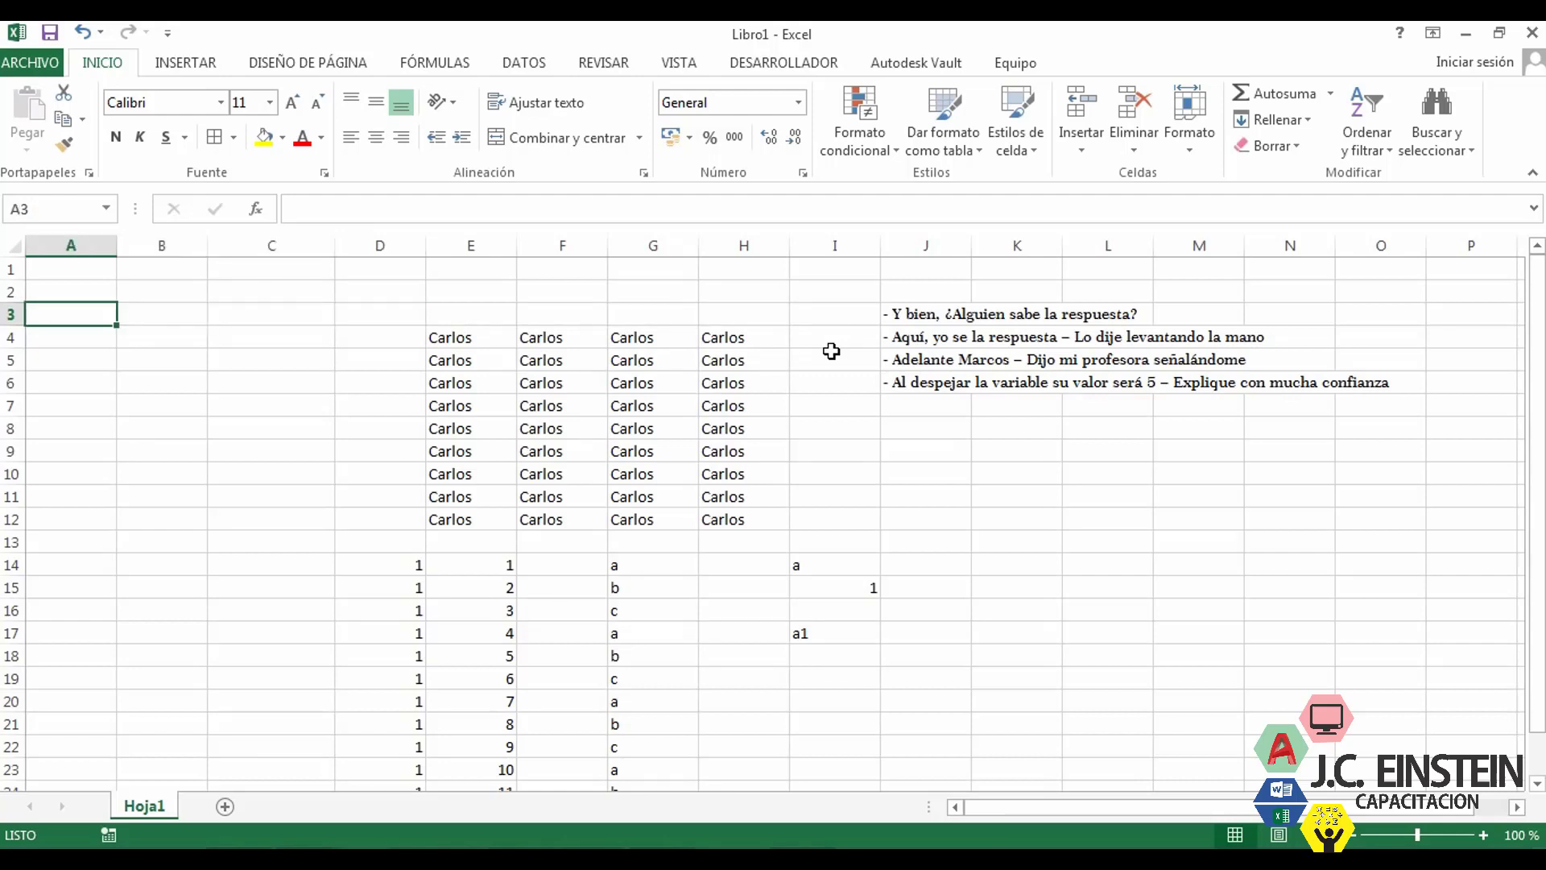
key("Right")
key("Right")
key("Down")
key("Down")
key("Down")
key("Up")
key("Up")
key("Up")
key("Up")
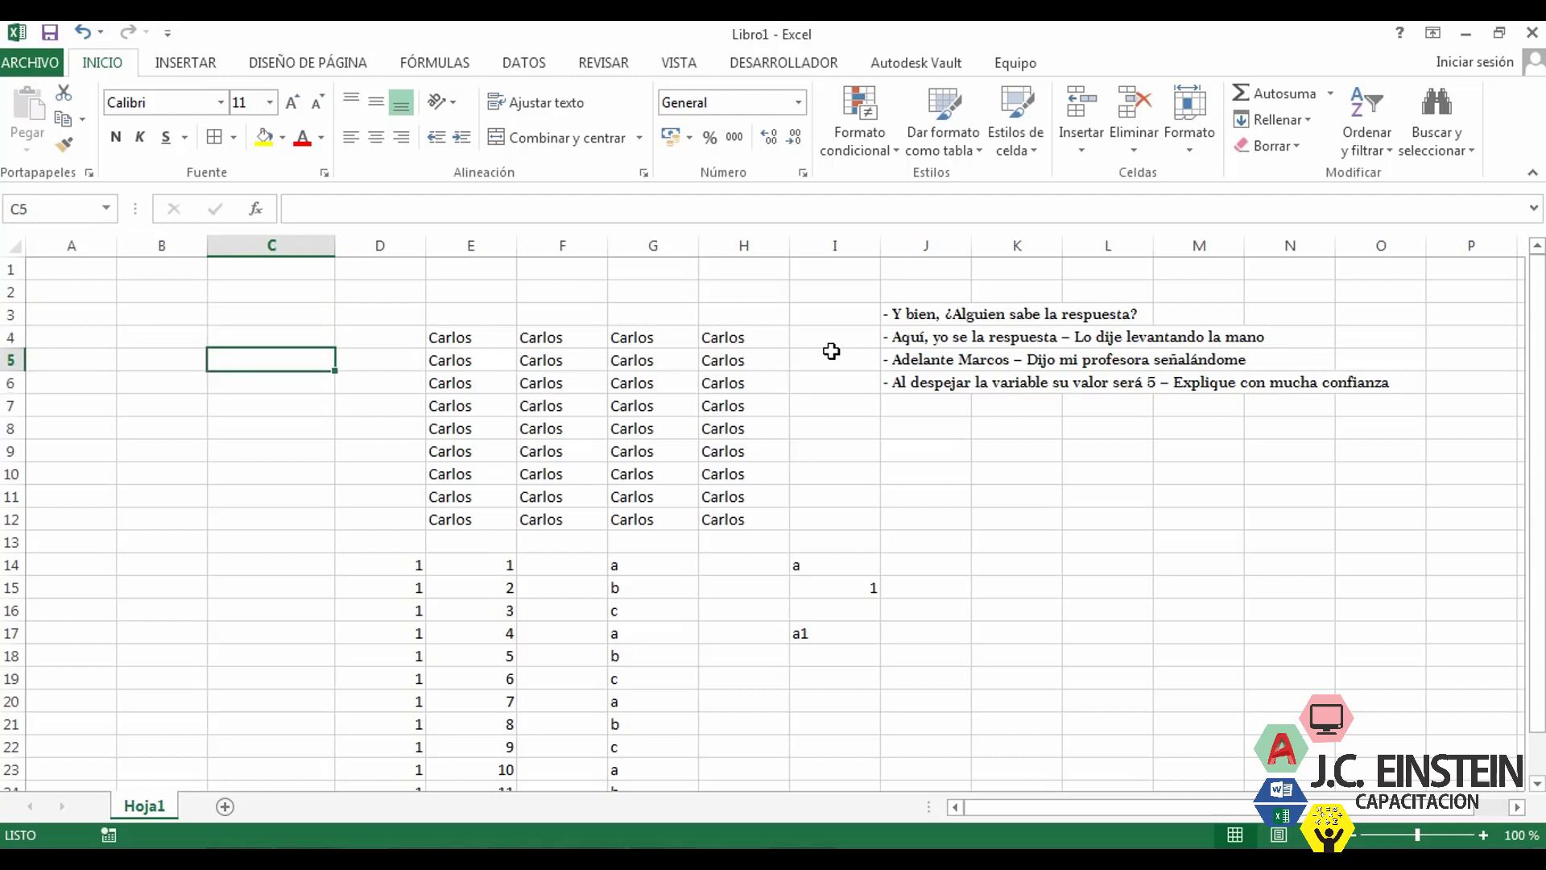
key("Down")
key("Down")
key("Down")
key("Down")
key("Down")
key("Down")
key("Down")
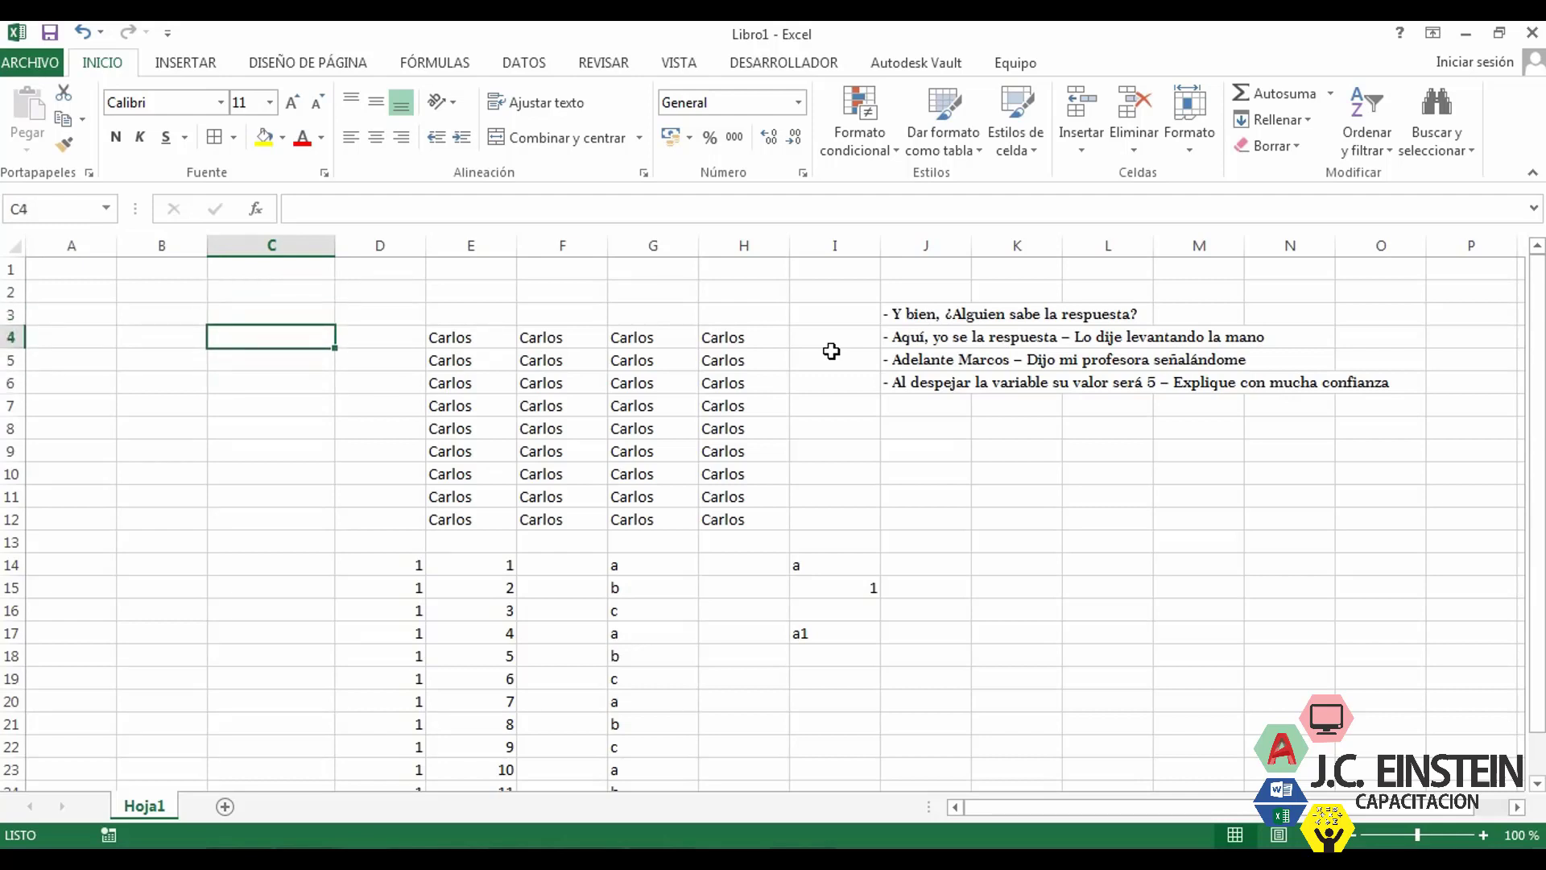
key("Up")
key("Up")
key("Up")
key("Up")
key("Up")
key("Left")
key("Down")
key("Up")
key("Up")
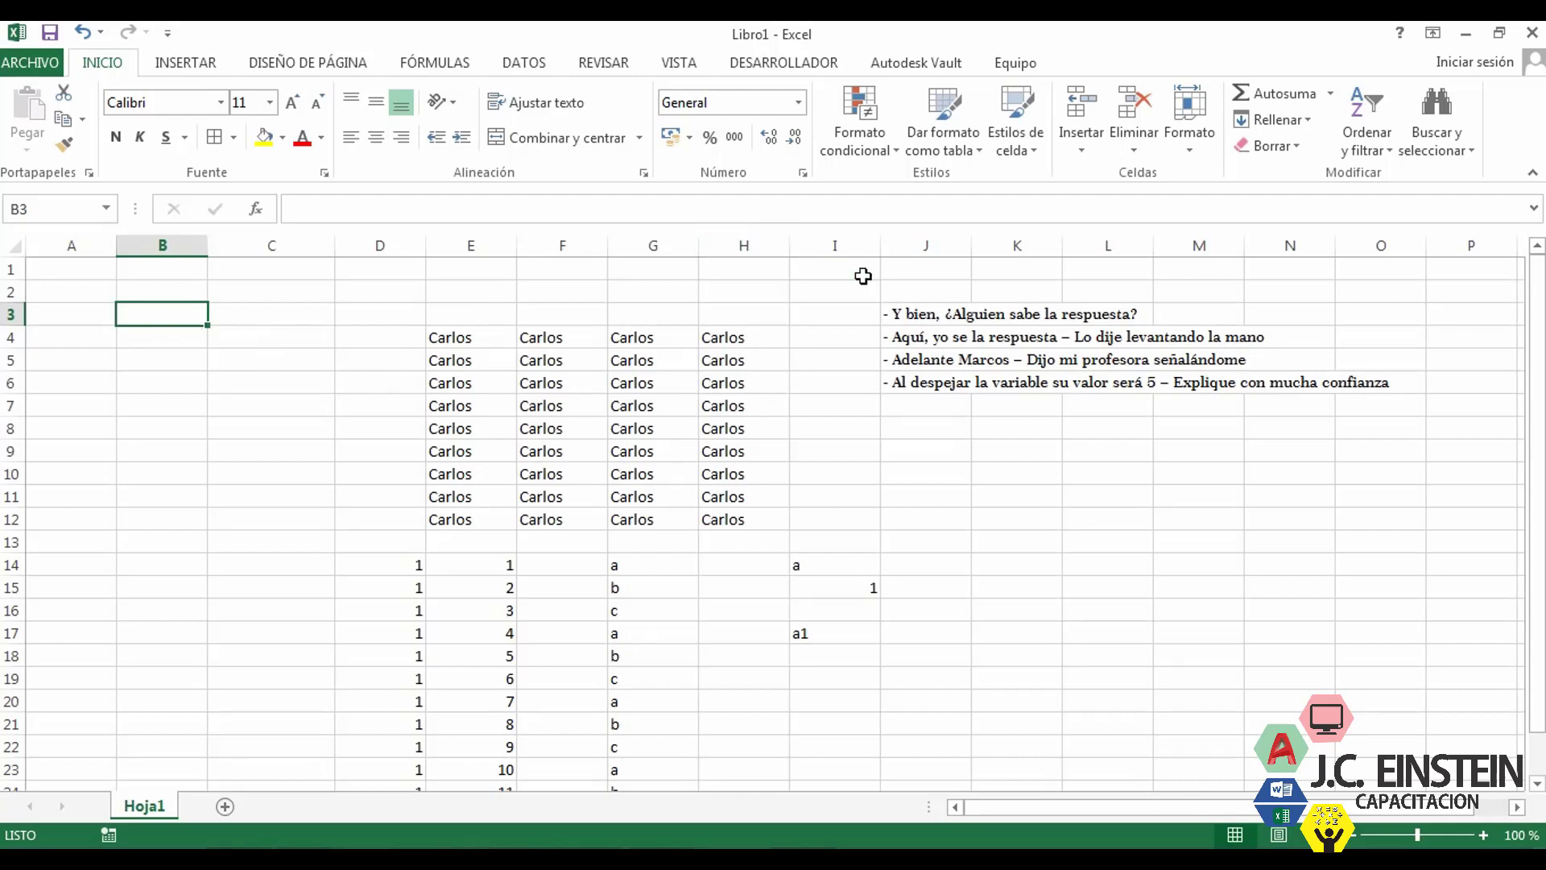
key("ctrl+Right")
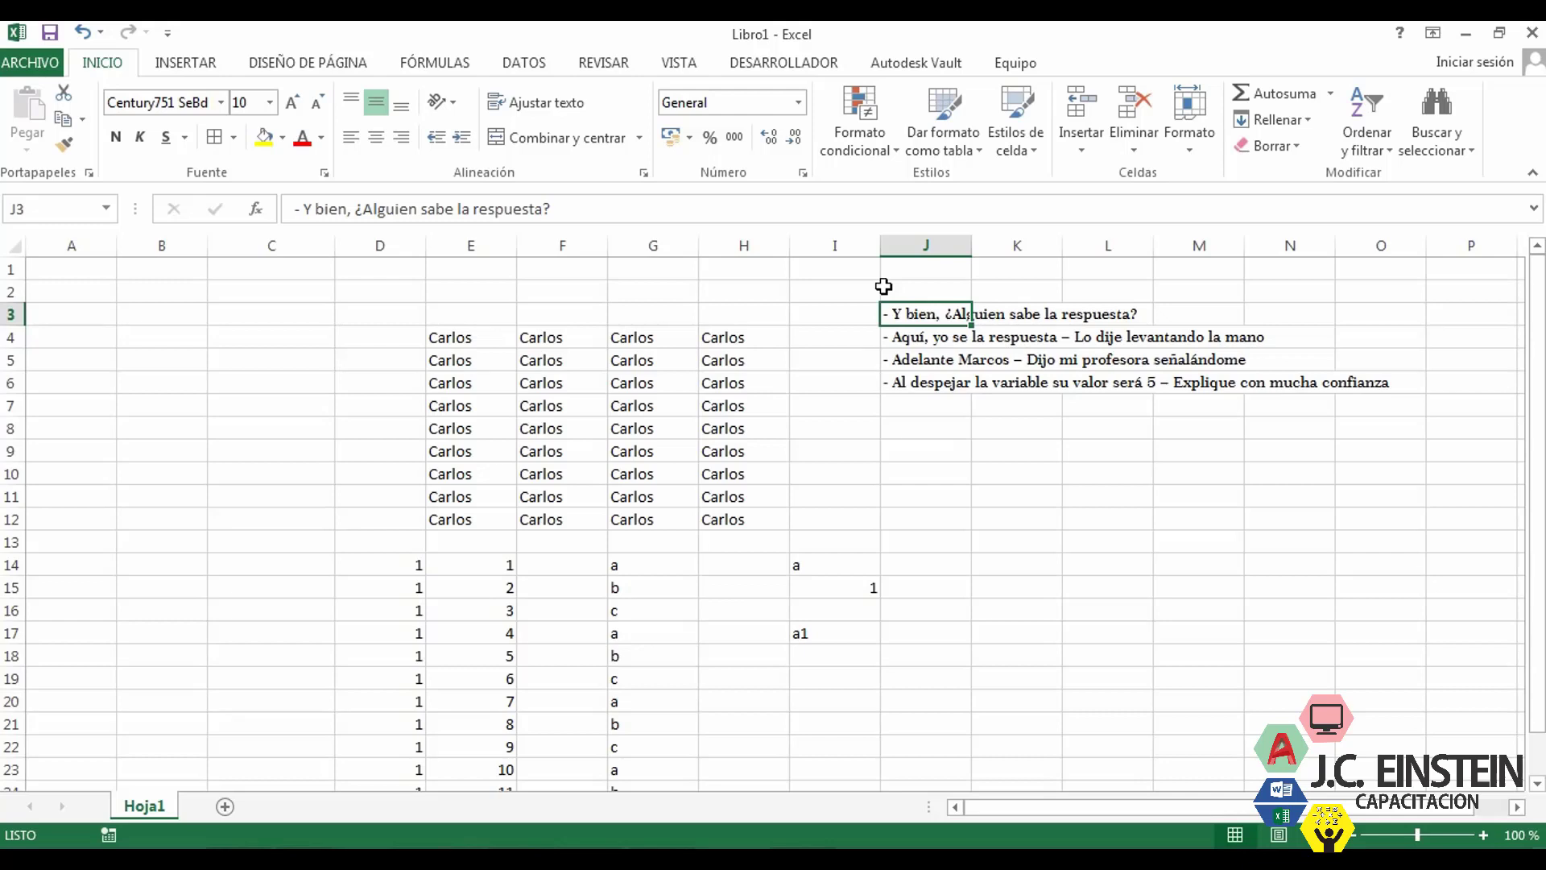
key("Home")
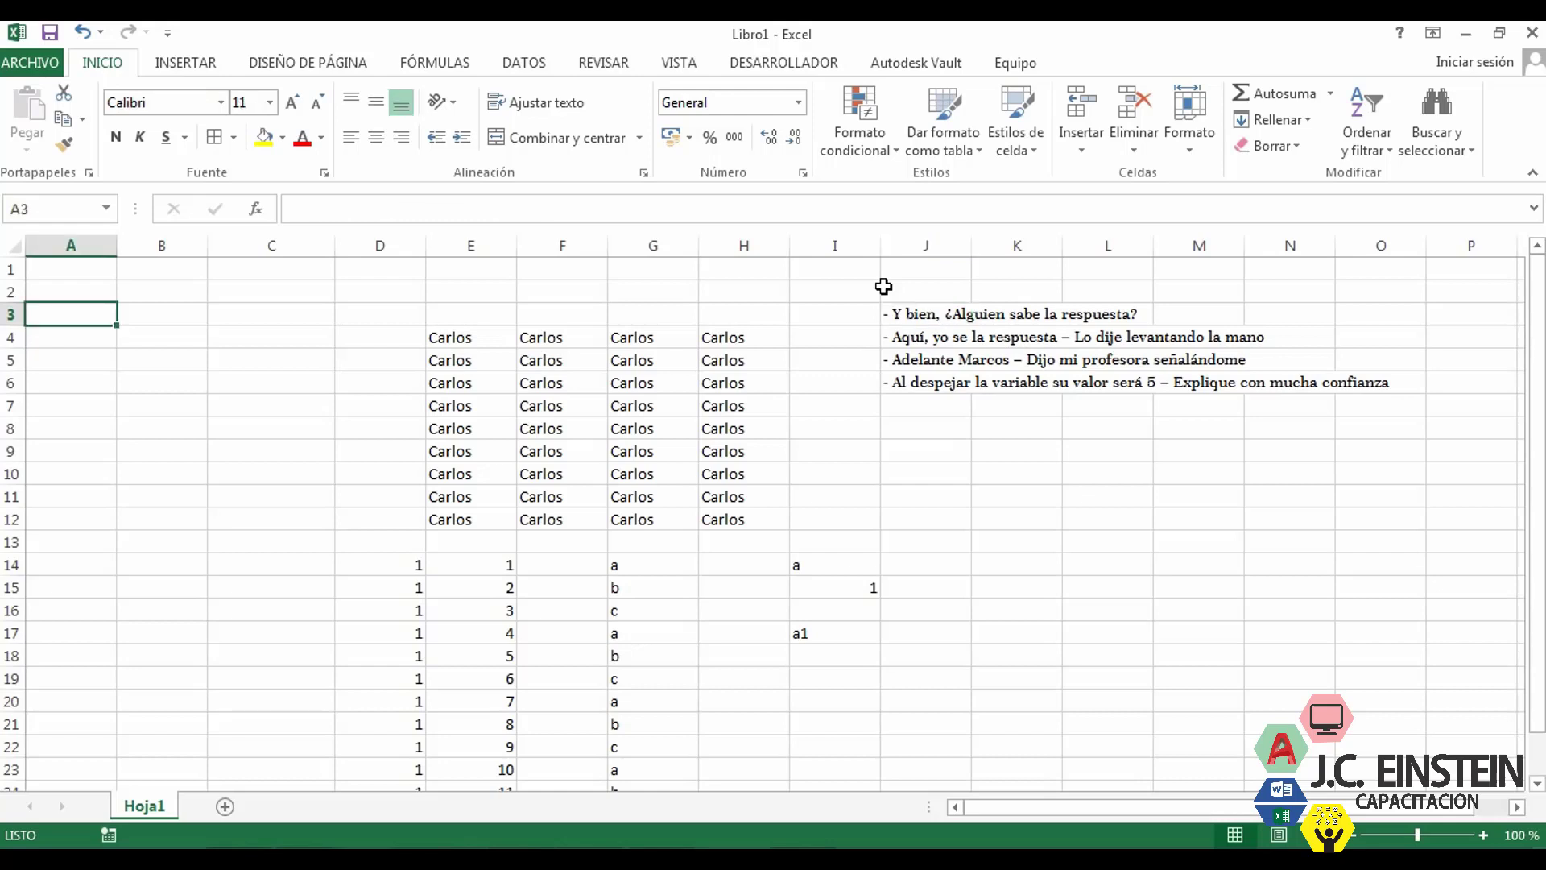
key("ctrl+Right")
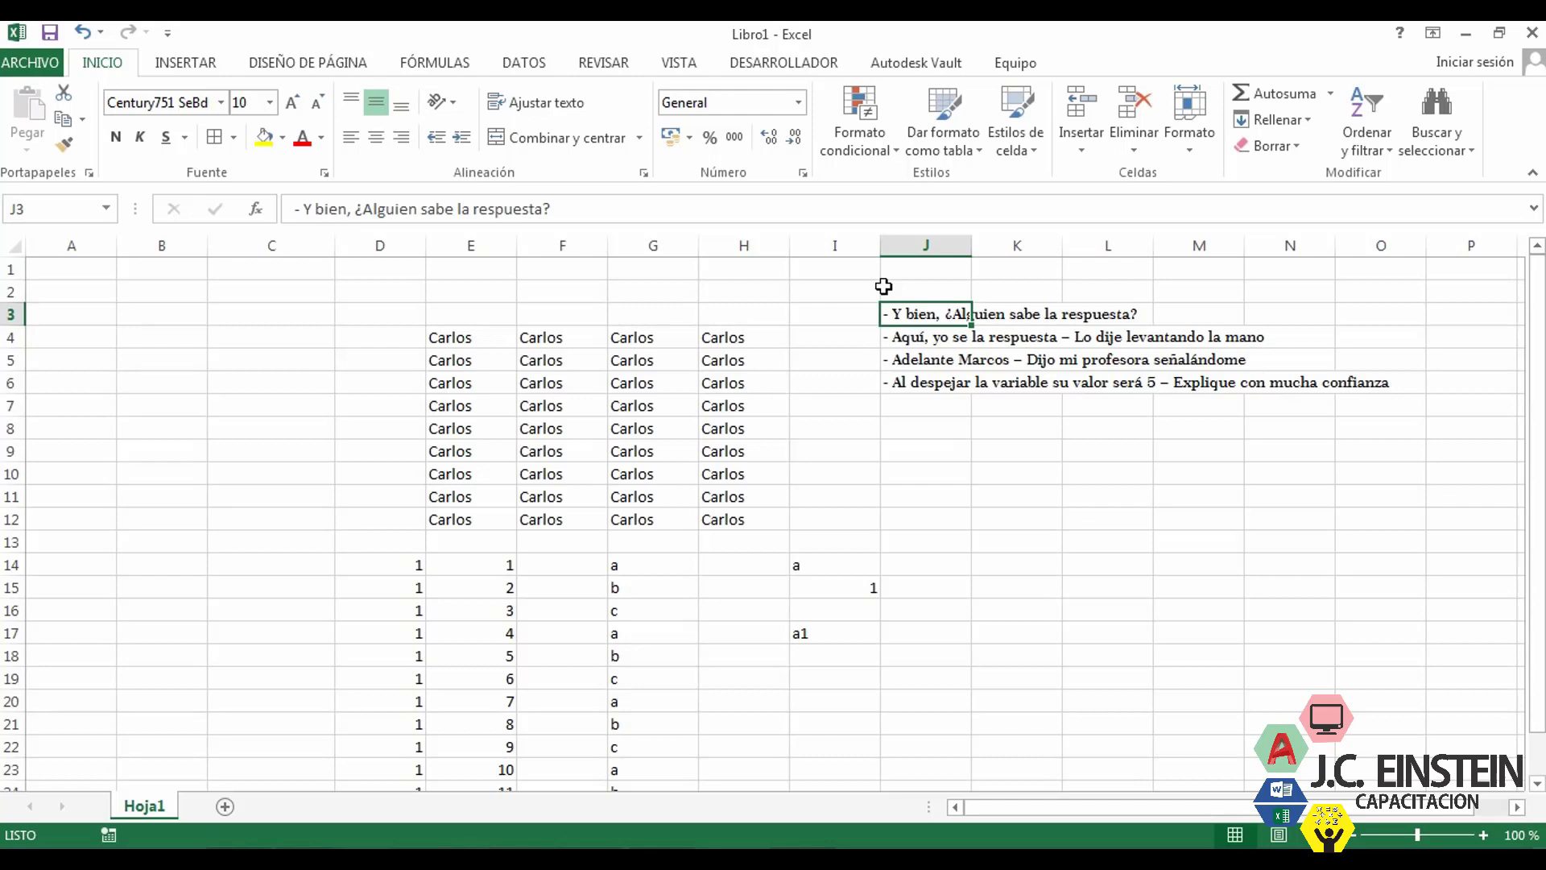
key("ctrl+Right")
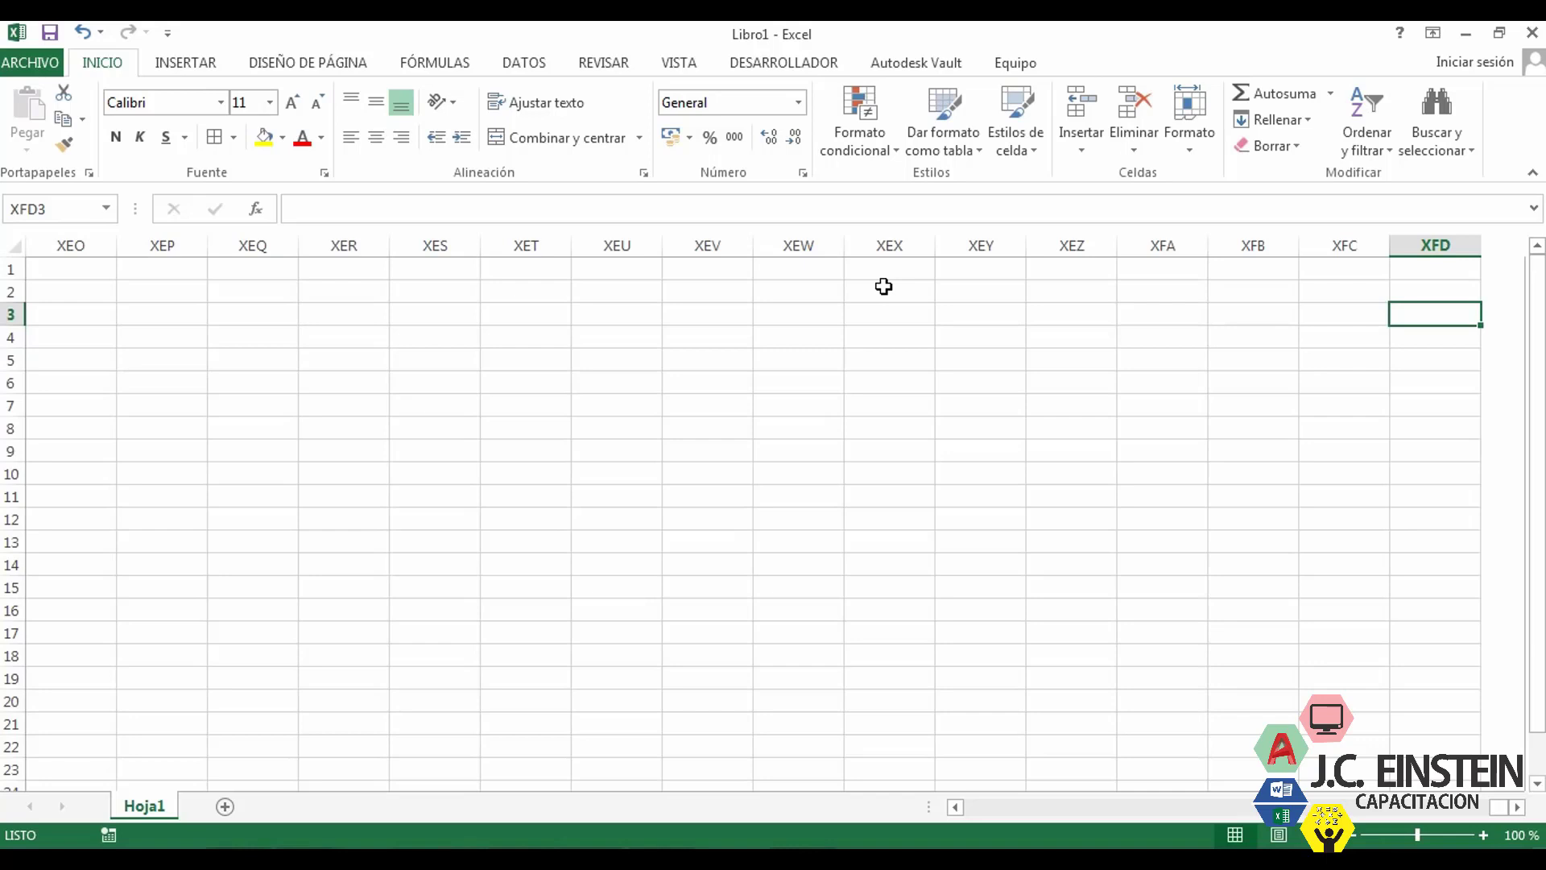
key("ctrl+Left")
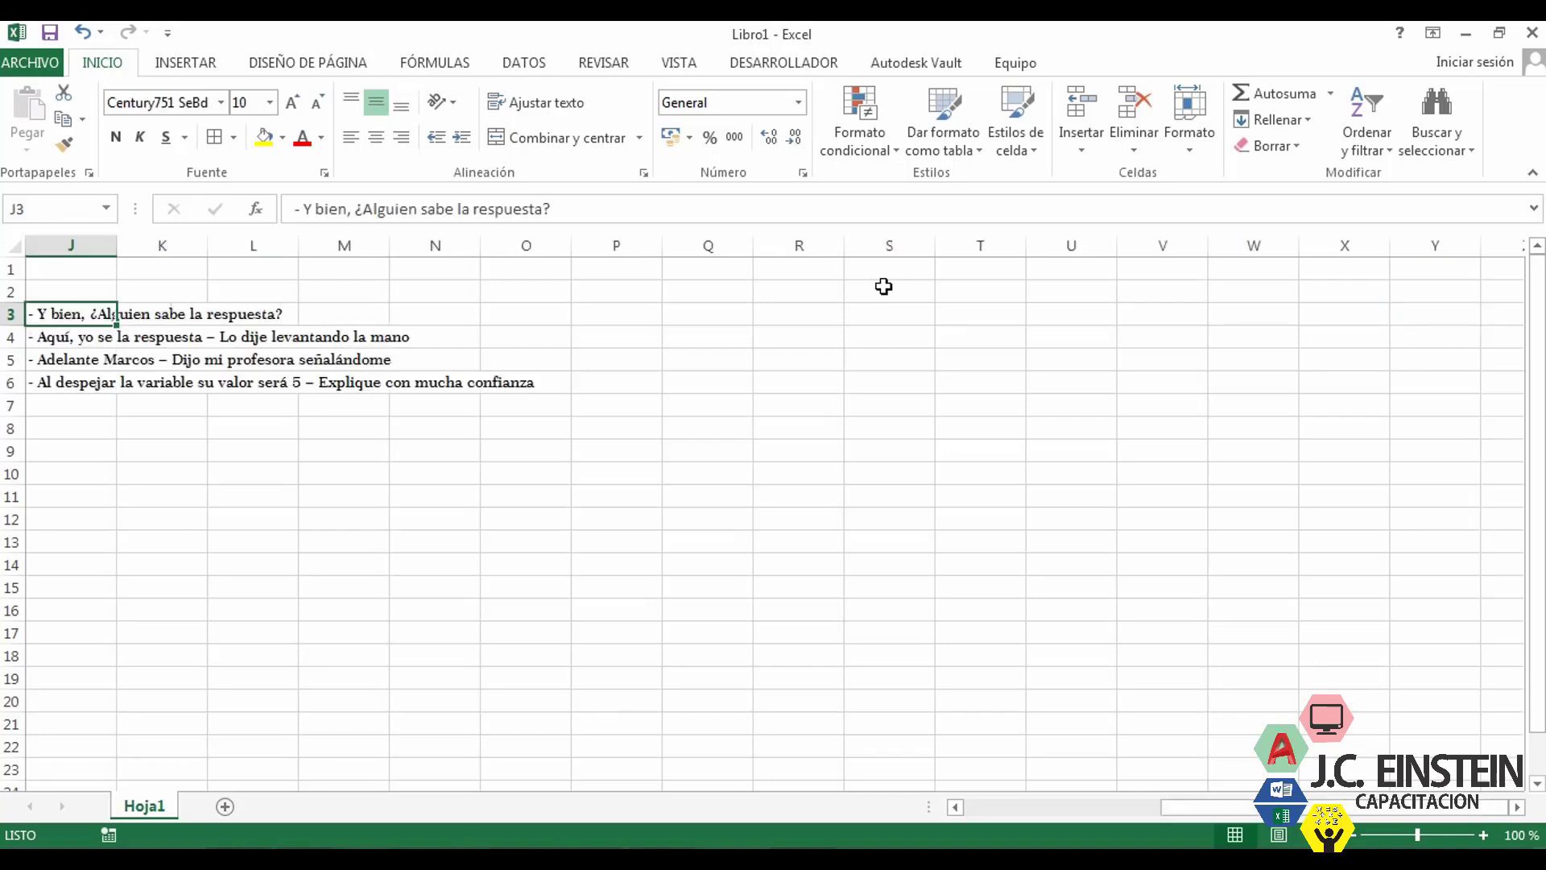
key("ctrl+Left")
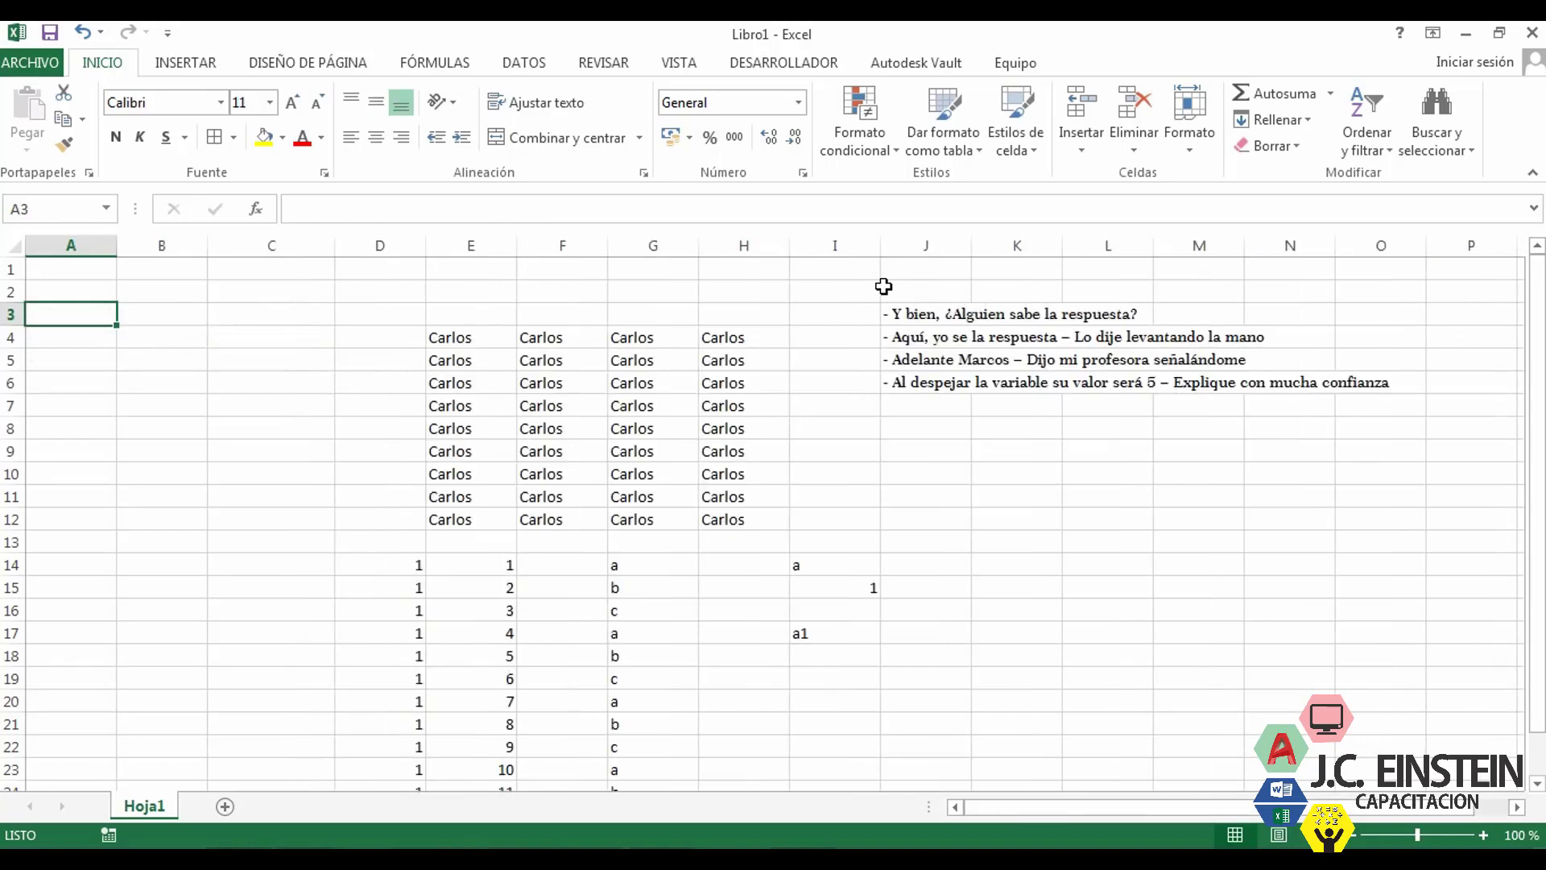
key("ctrl+Right")
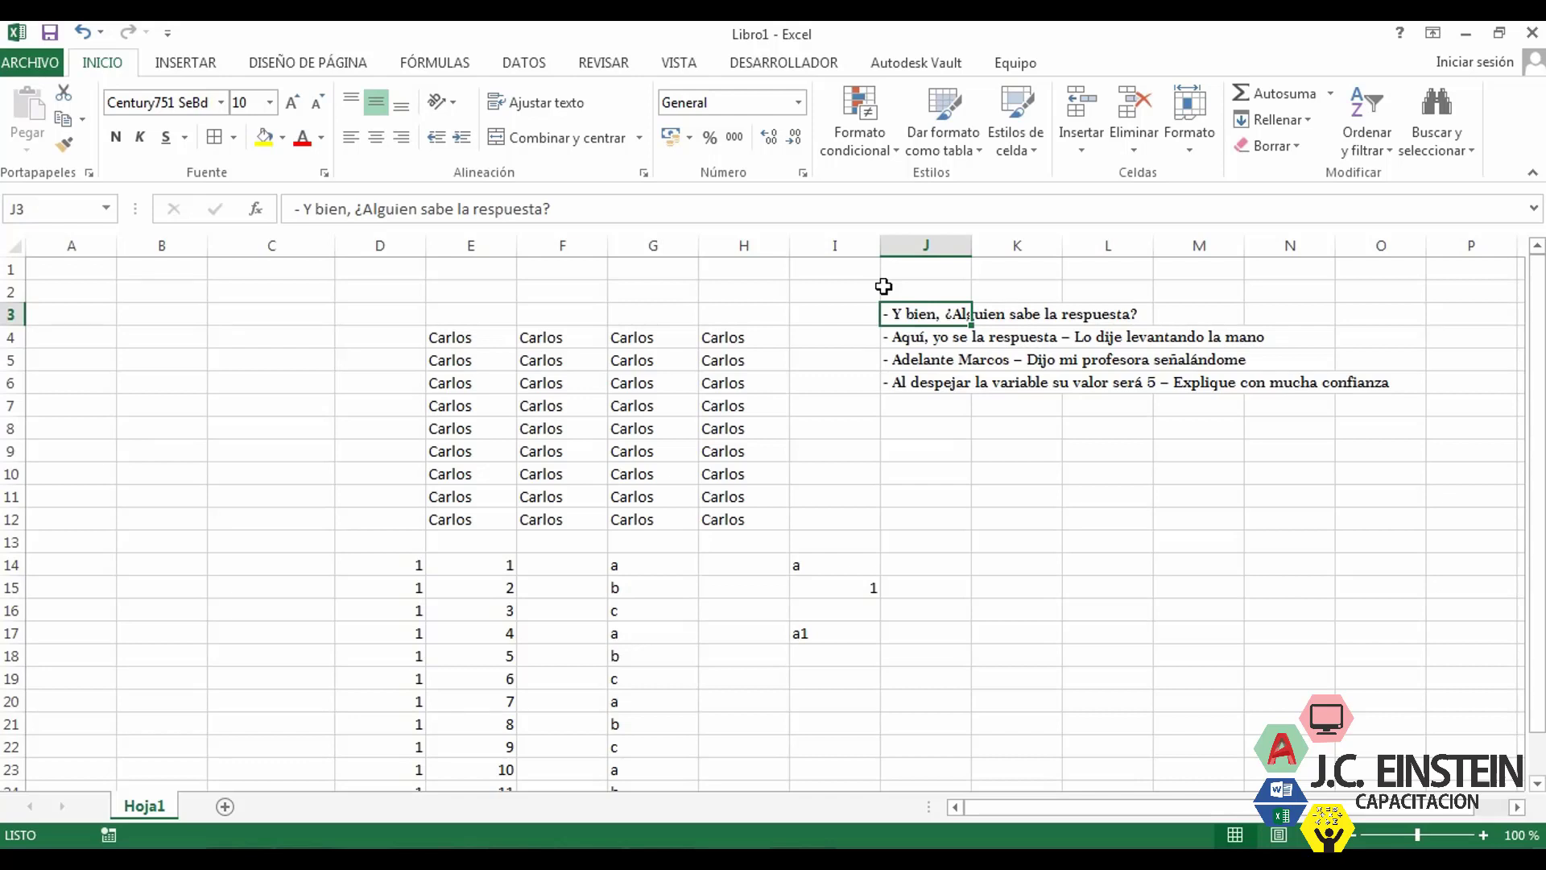
key("ctrl+Right")
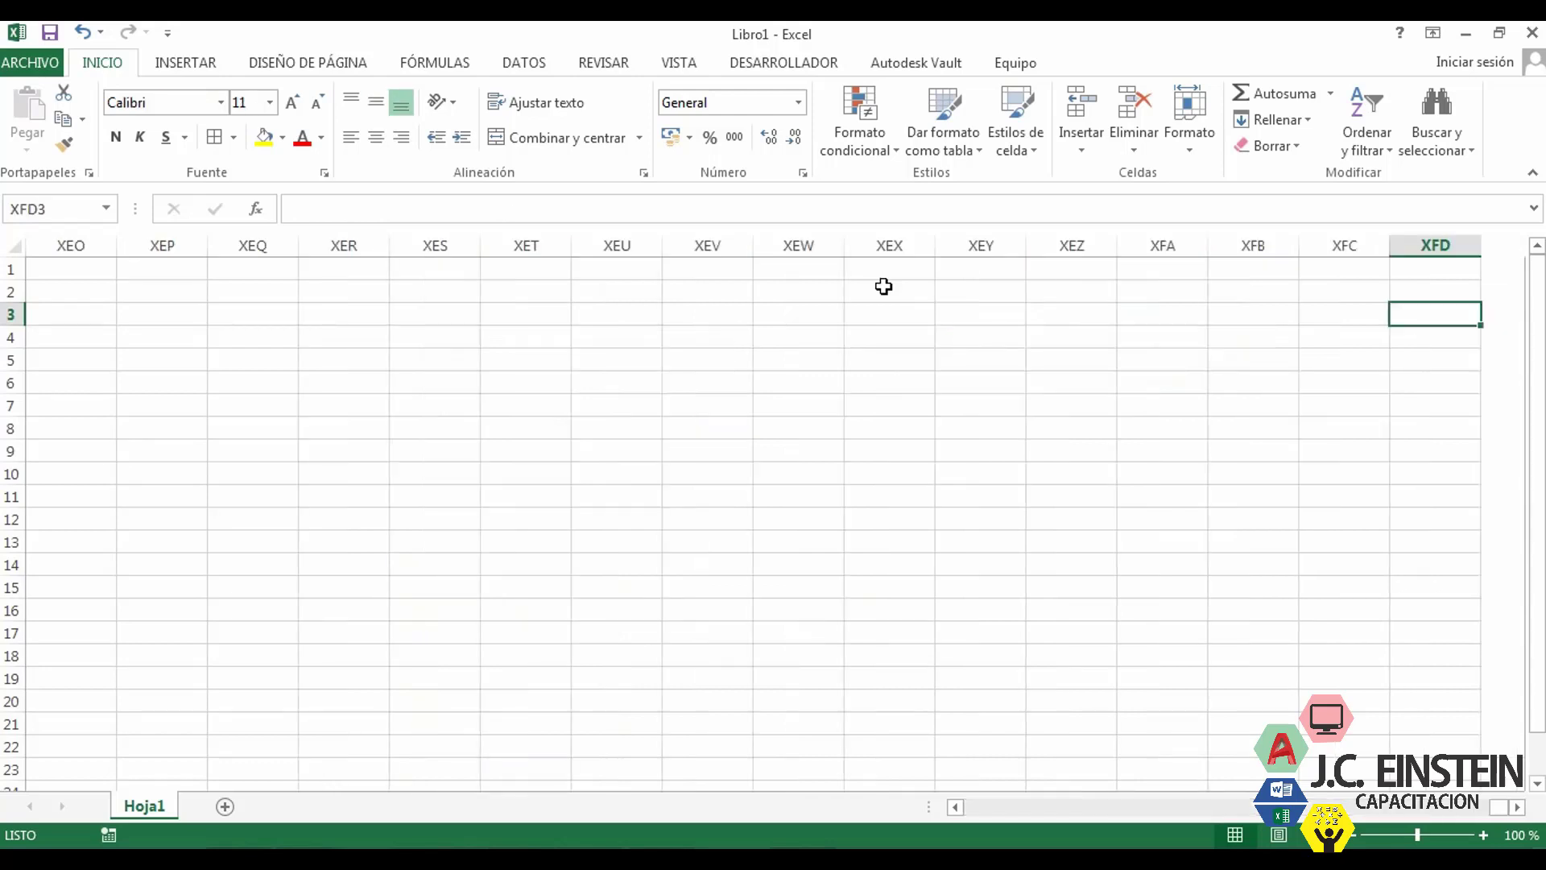
key("ctrl+Left")
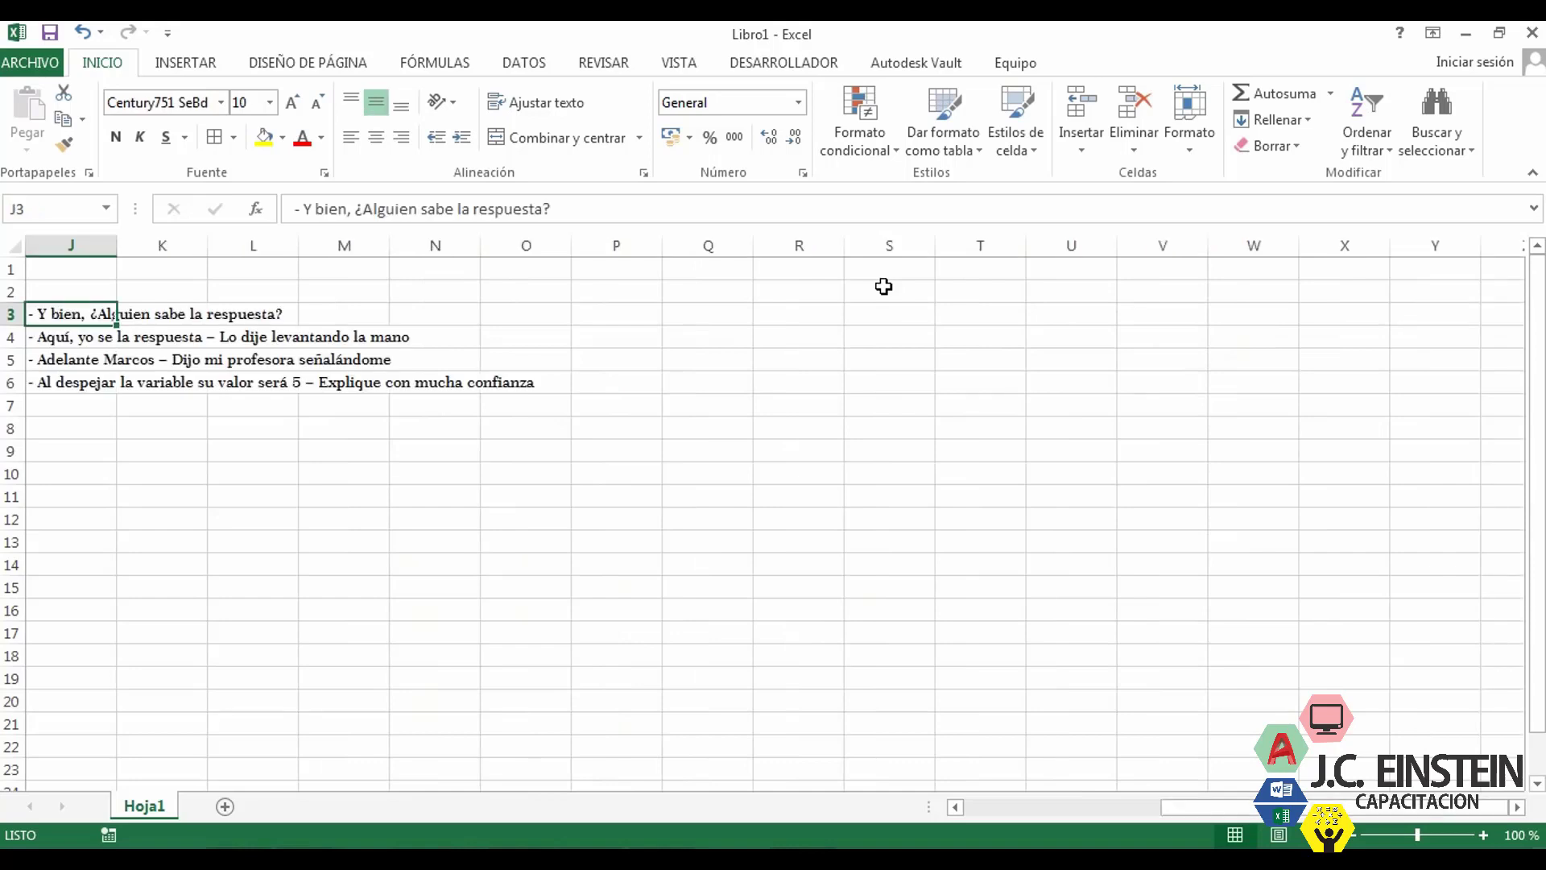
key("ctrl+Left")
key("Right")
key("Right")
key("Up")
key("Up")
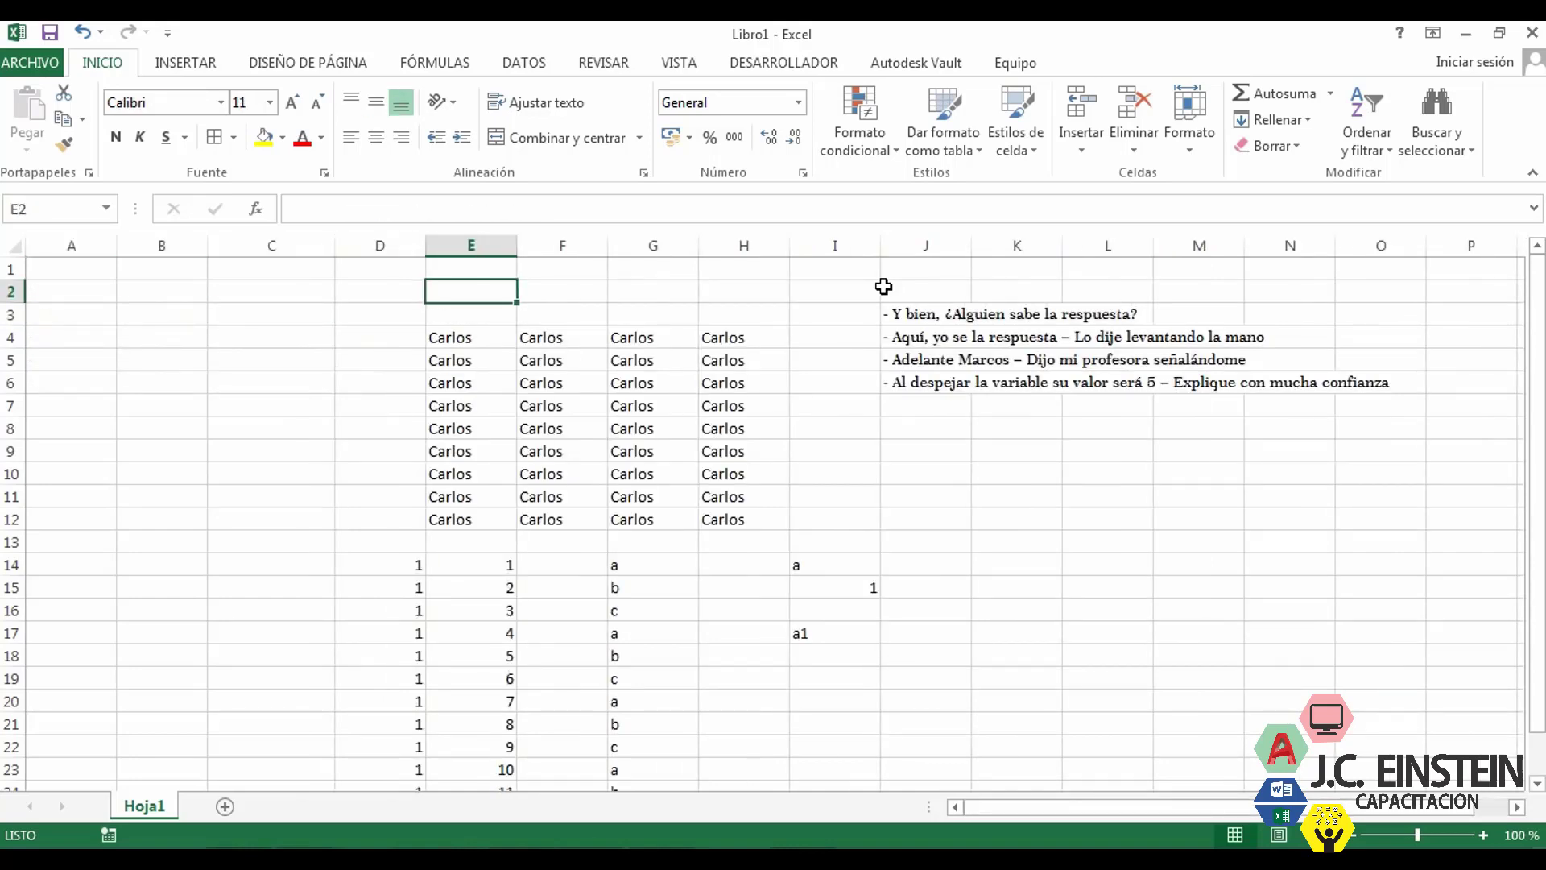
key("ctrl+Down")
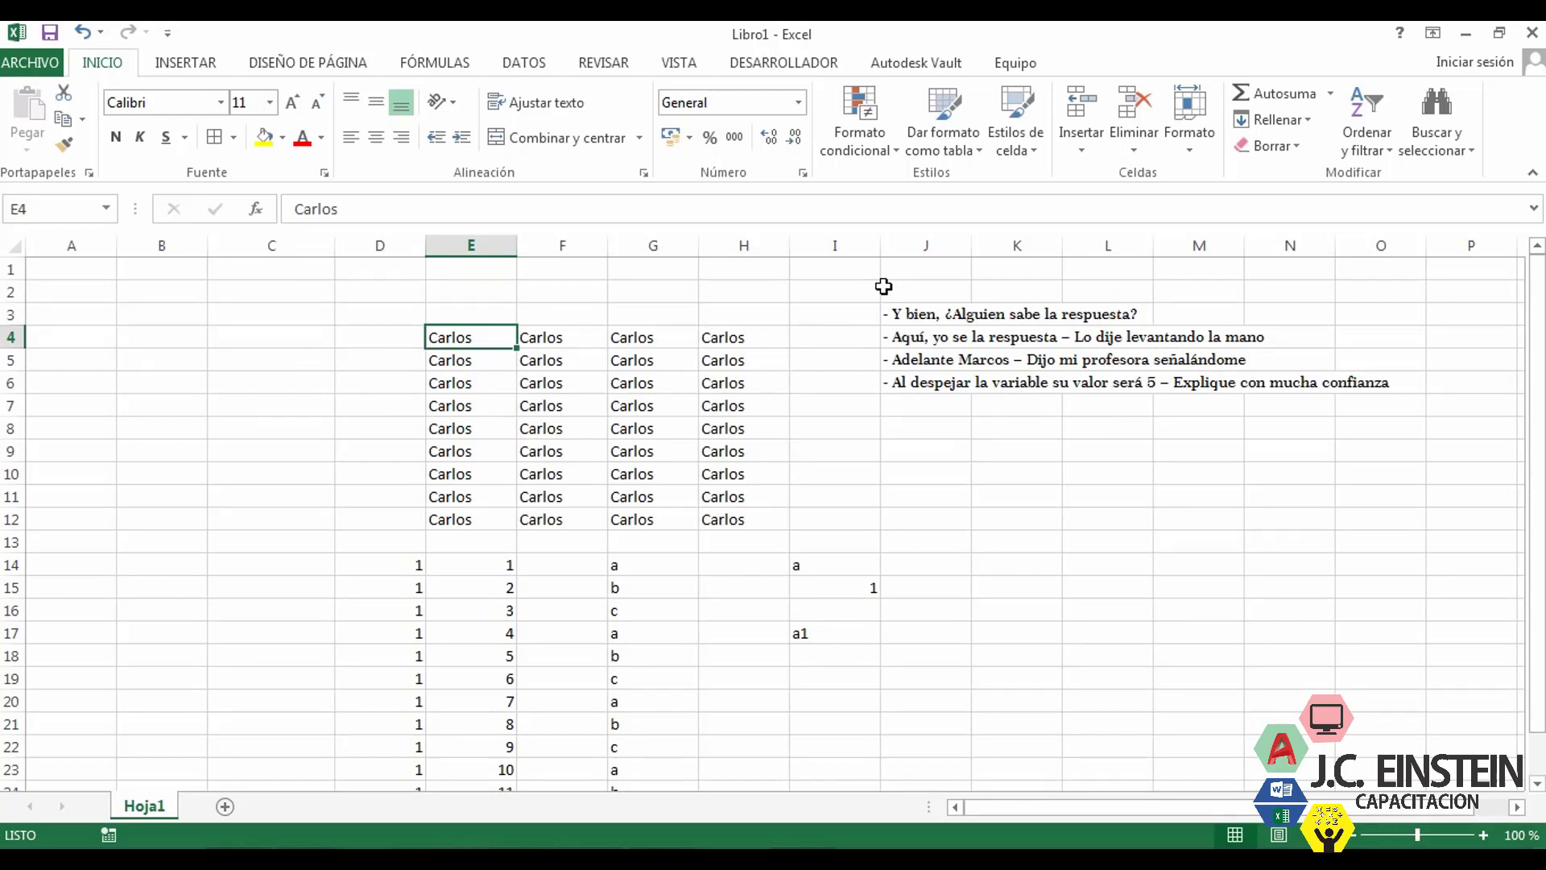
key("ctrl+Down")
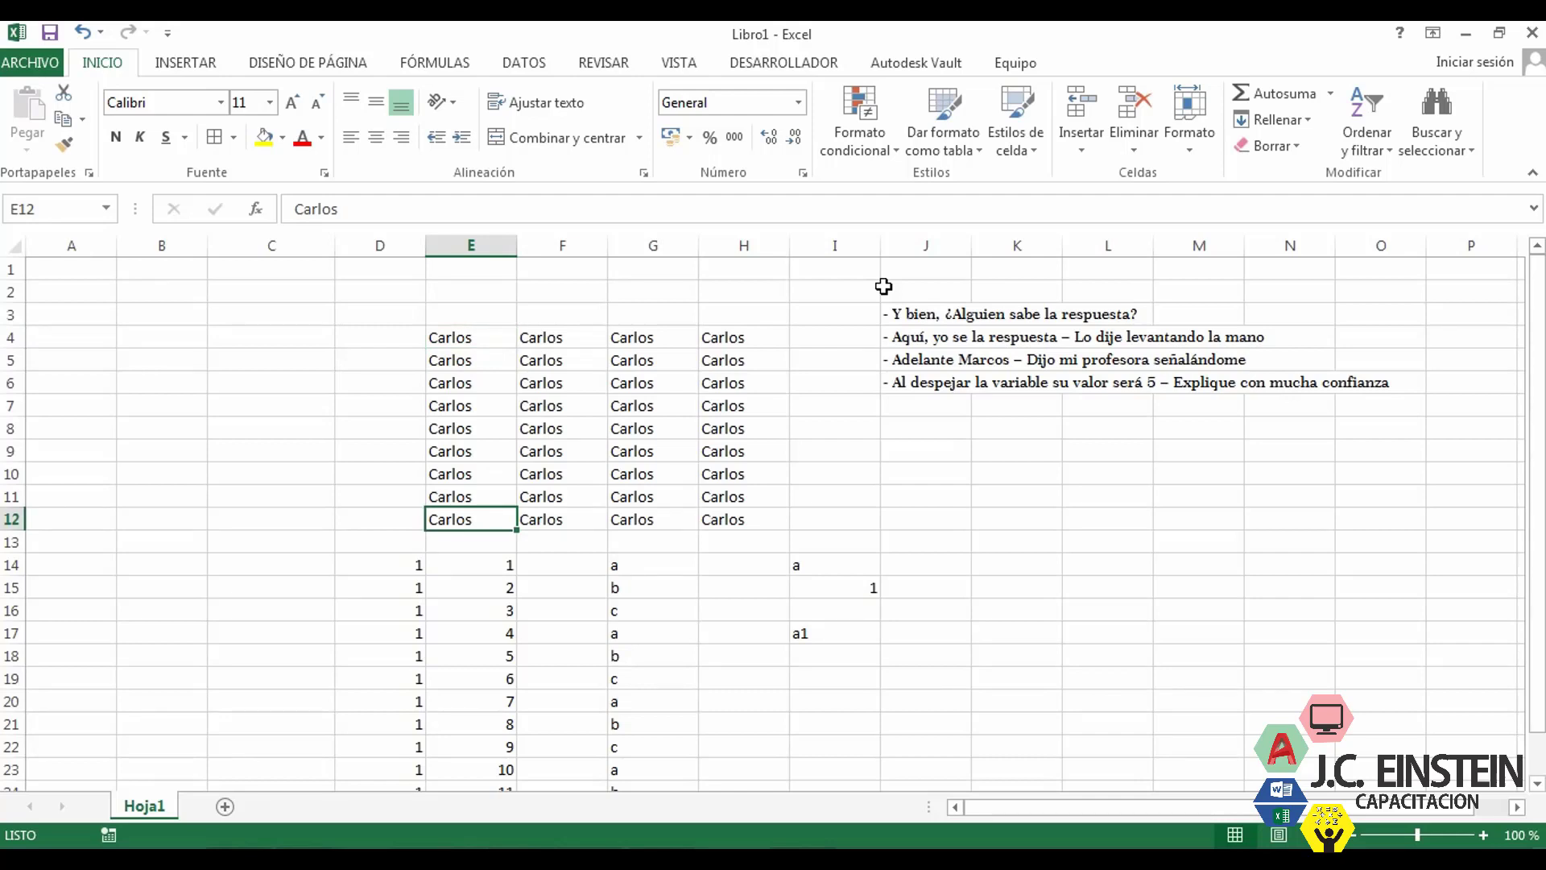
key("ctrl+Down")
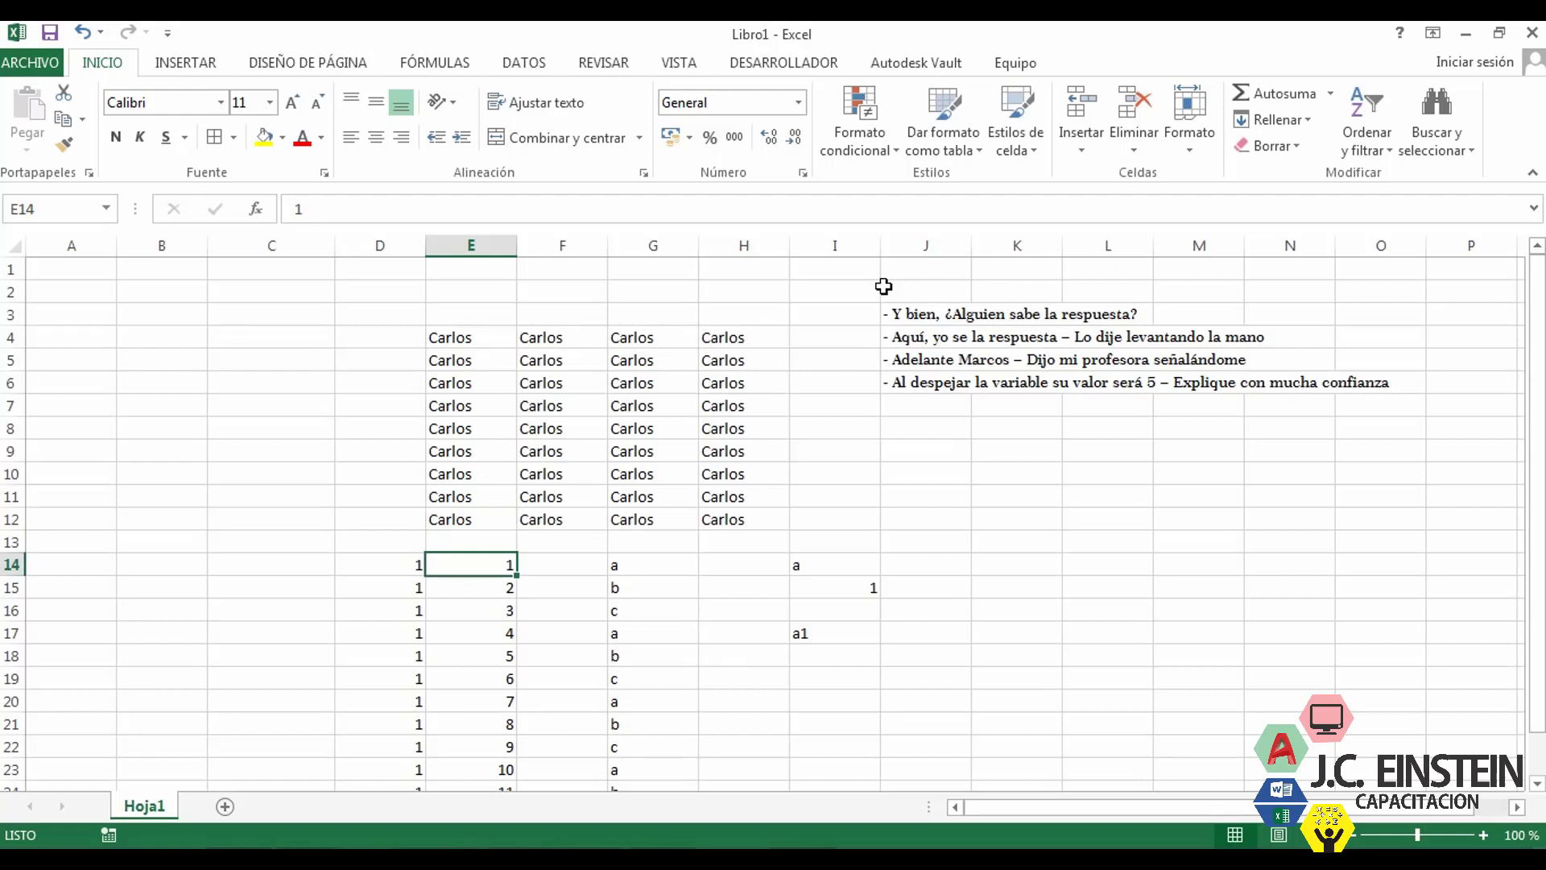
key("ctrl+Down")
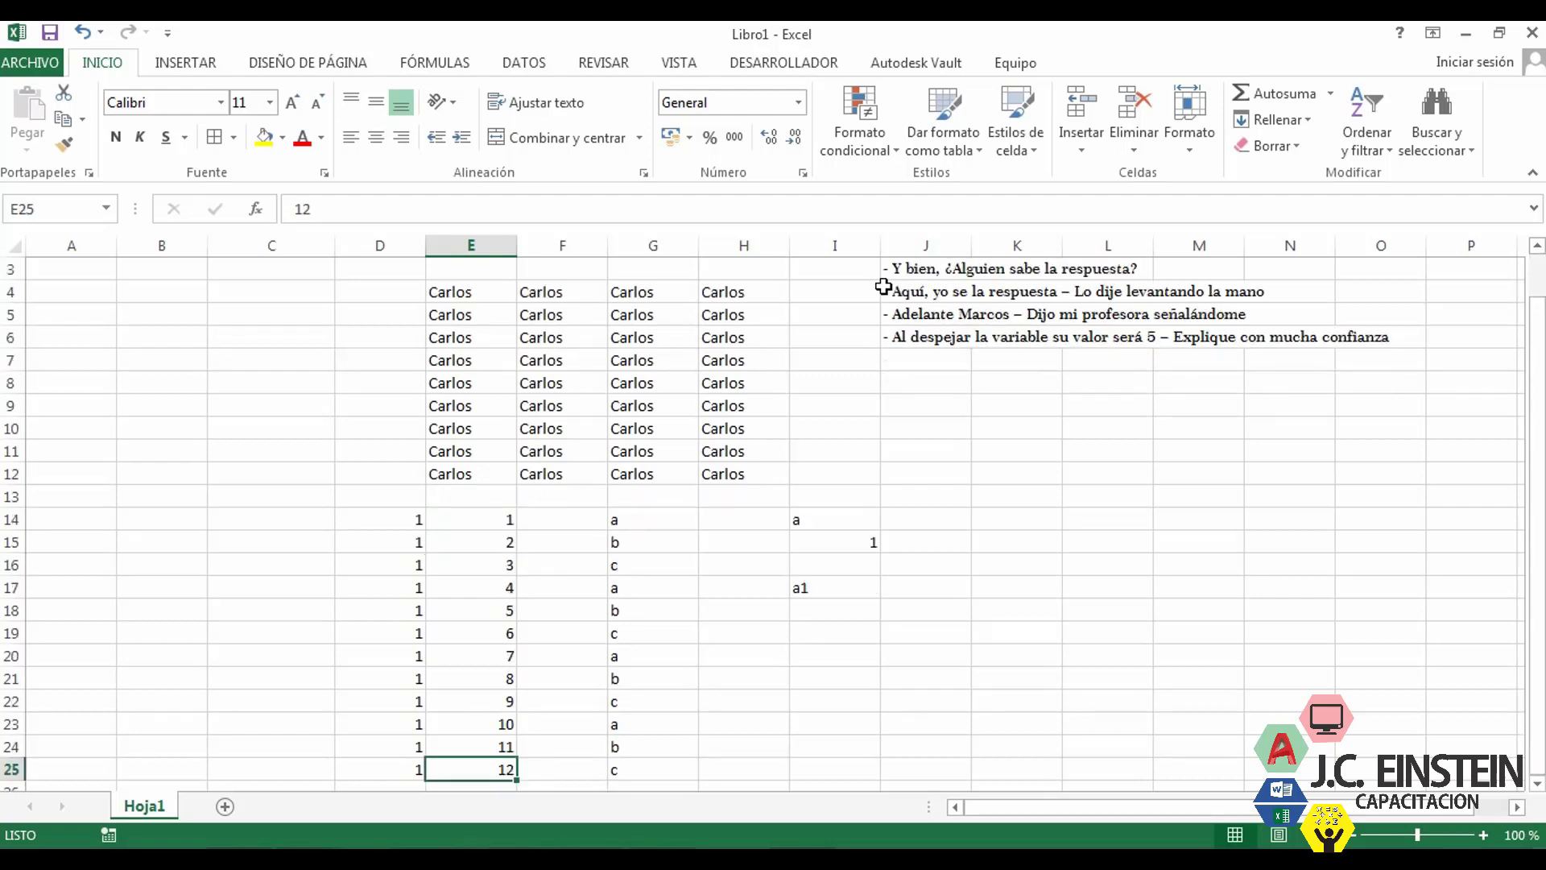
key("ctrl+Down")
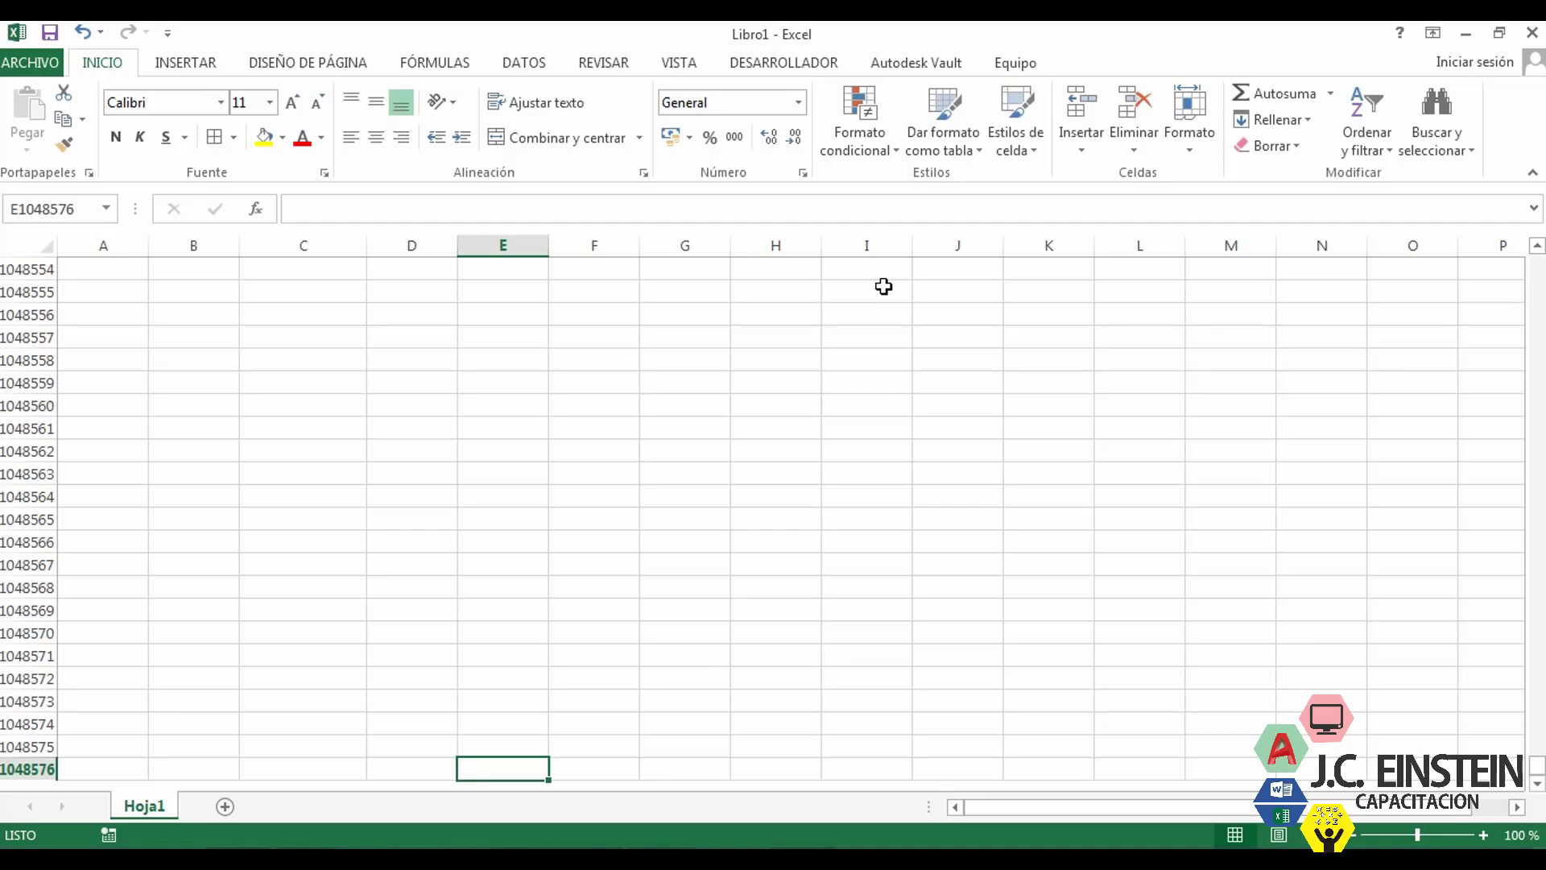
key("ctrl+Up")
key("ctrl+Up")
key("ctrl+Up")
key("ctrl+Up")
key("ctrl+Up")
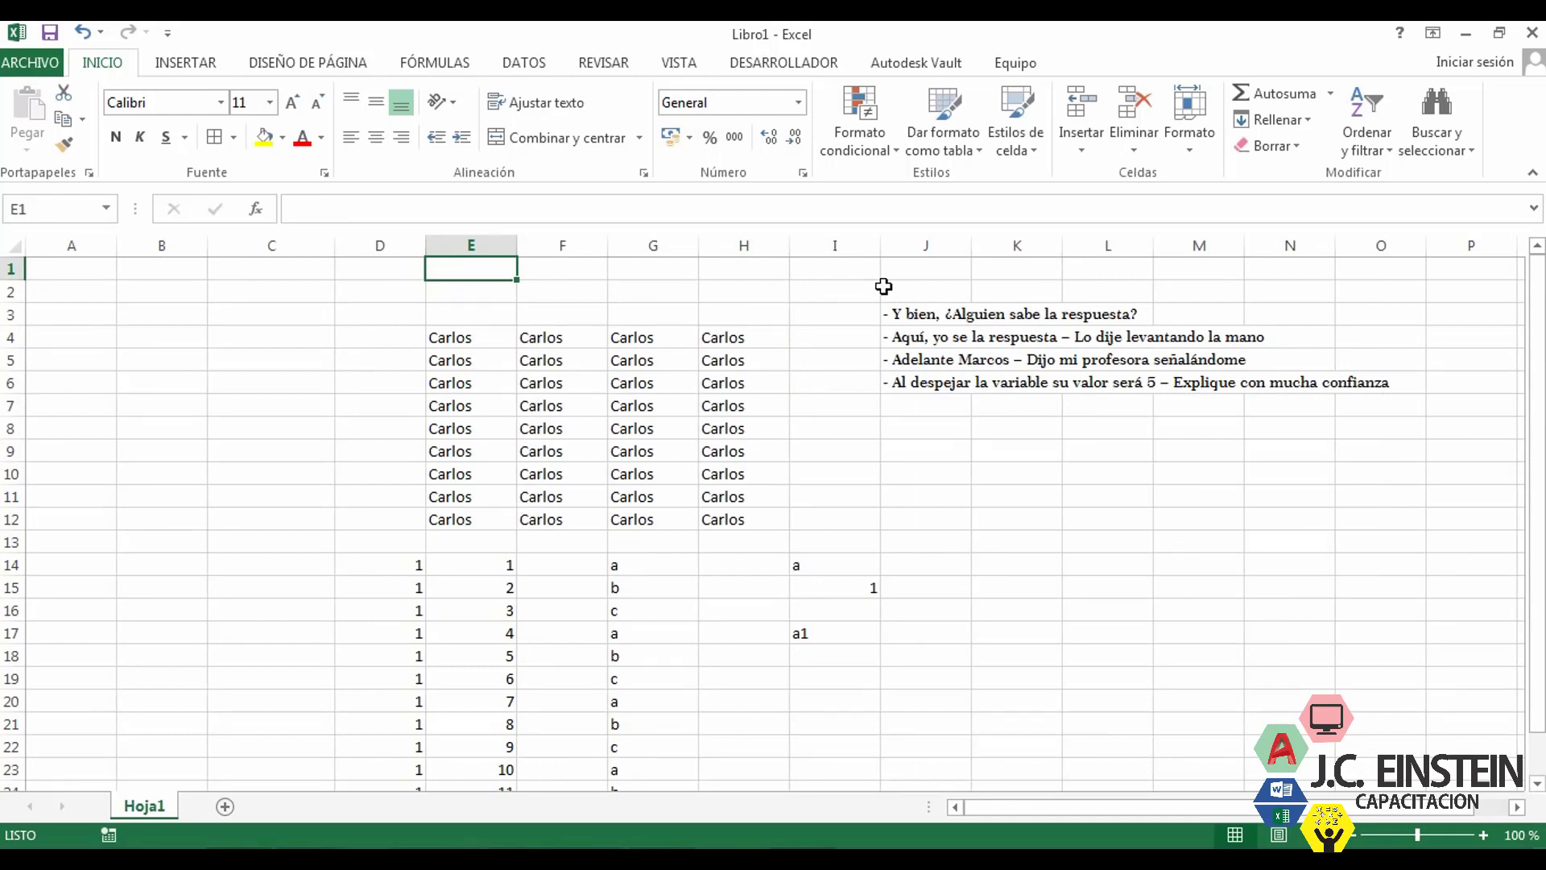
key("ctrl+Down")
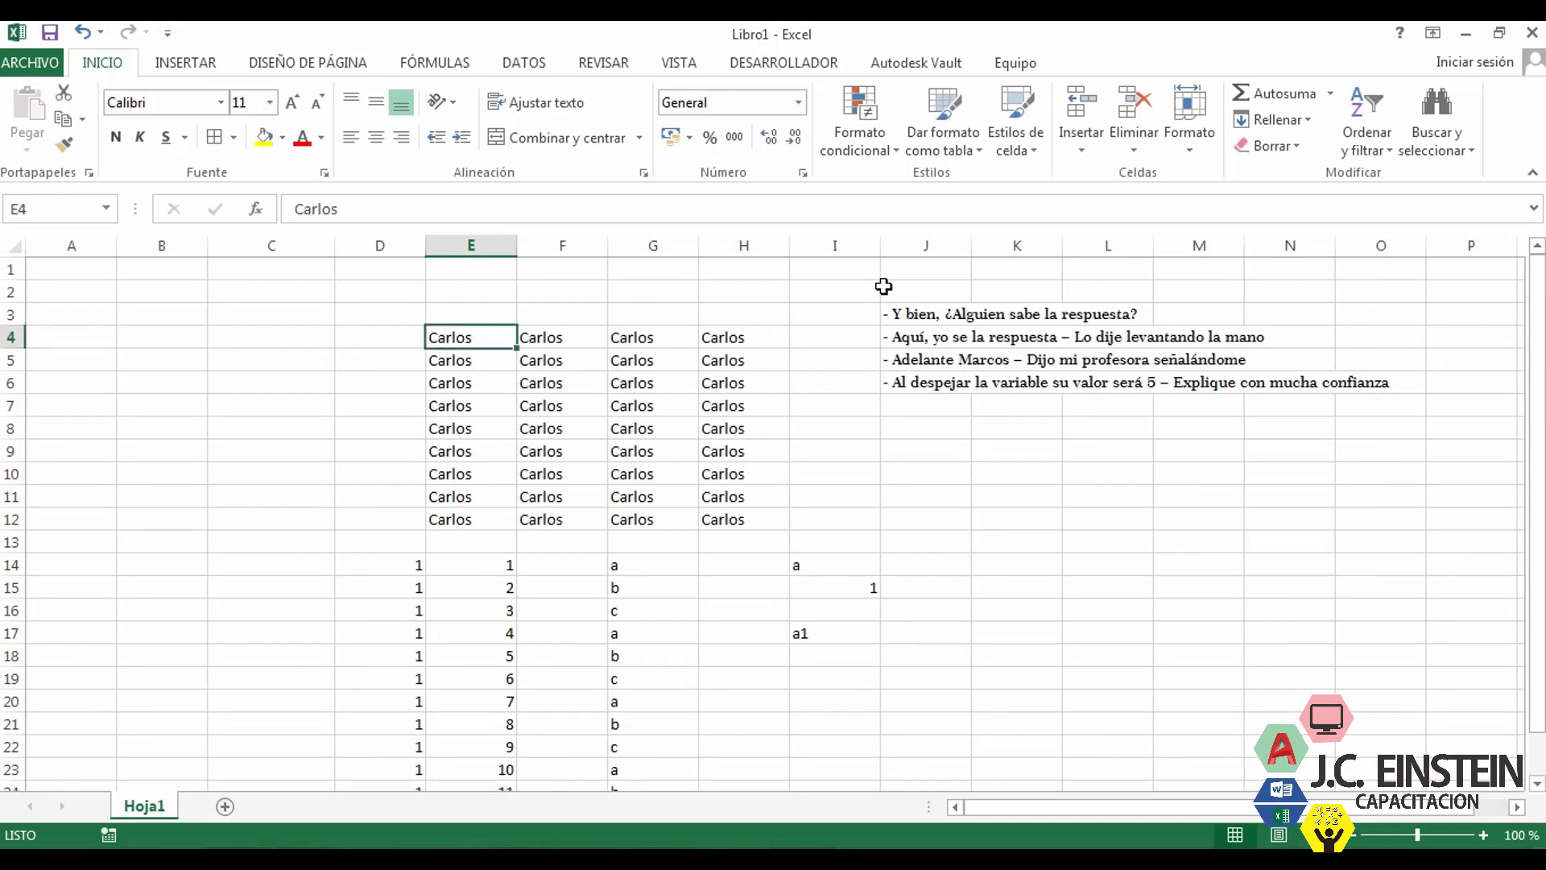
key("ctrl+Down")
key("ctrl+Down")
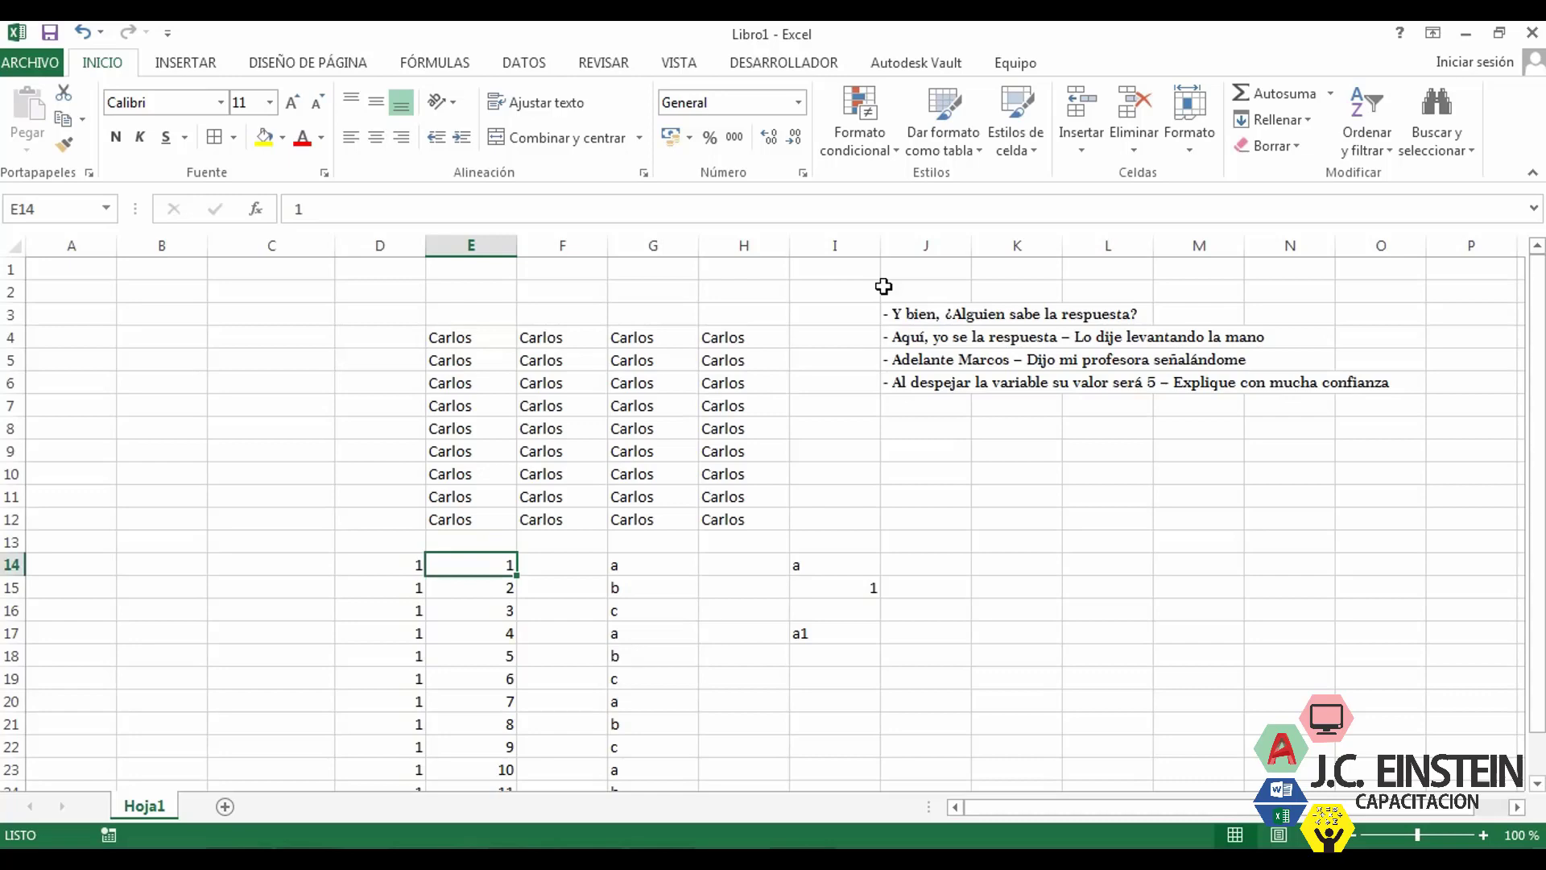
key("ctrl+Down")
key("ctrl+Down")
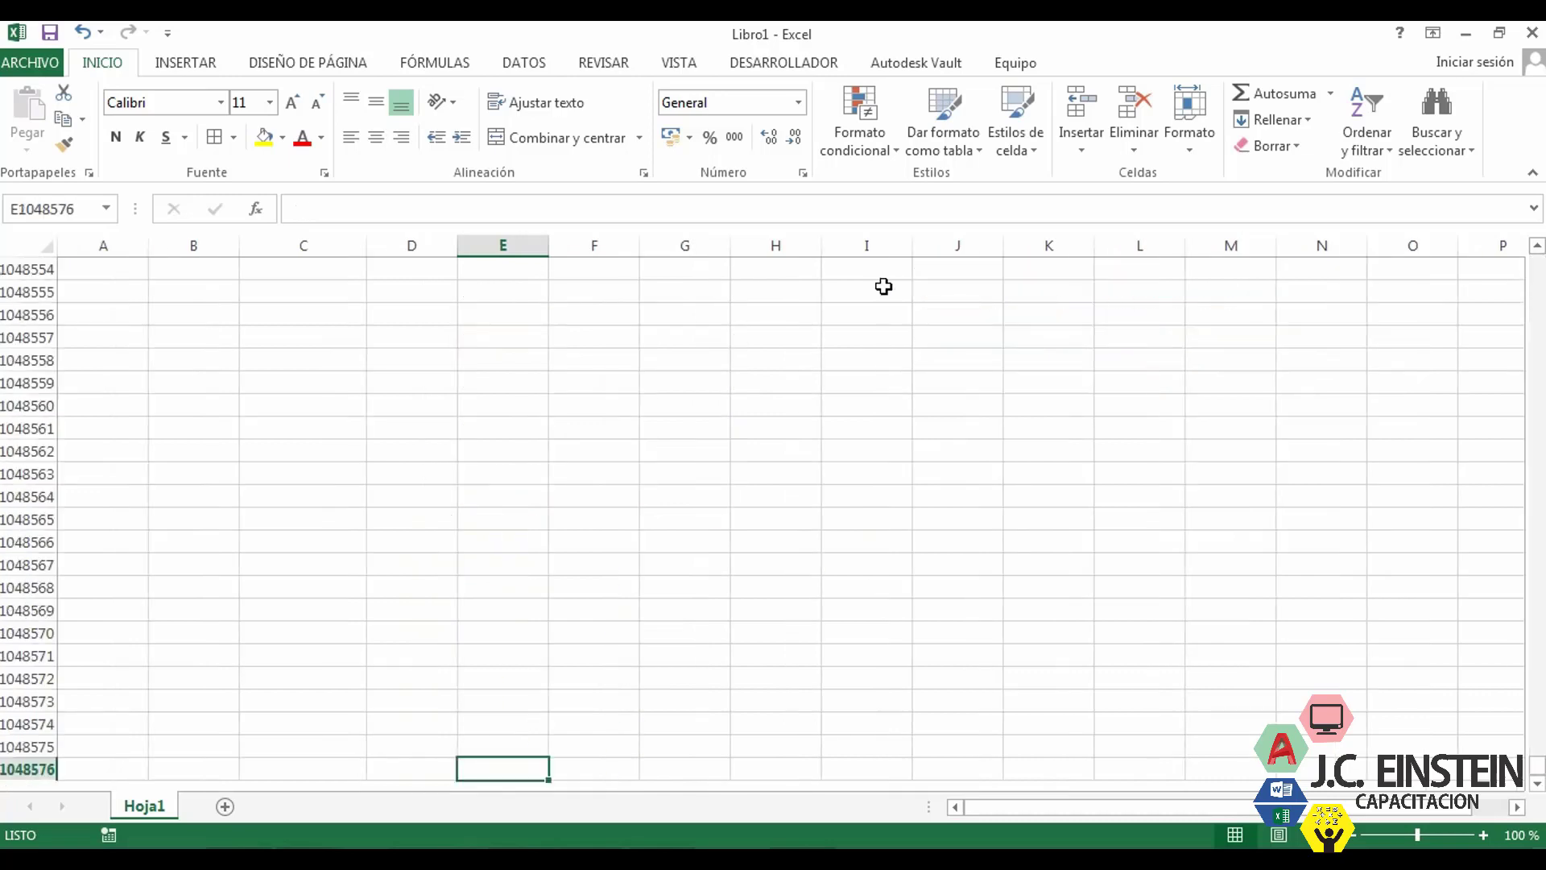
key("ctrl+Up")
key("ctrl+Up")
key("ctrl+Up")
key("ctrl+Up")
key("ctrl+Up")
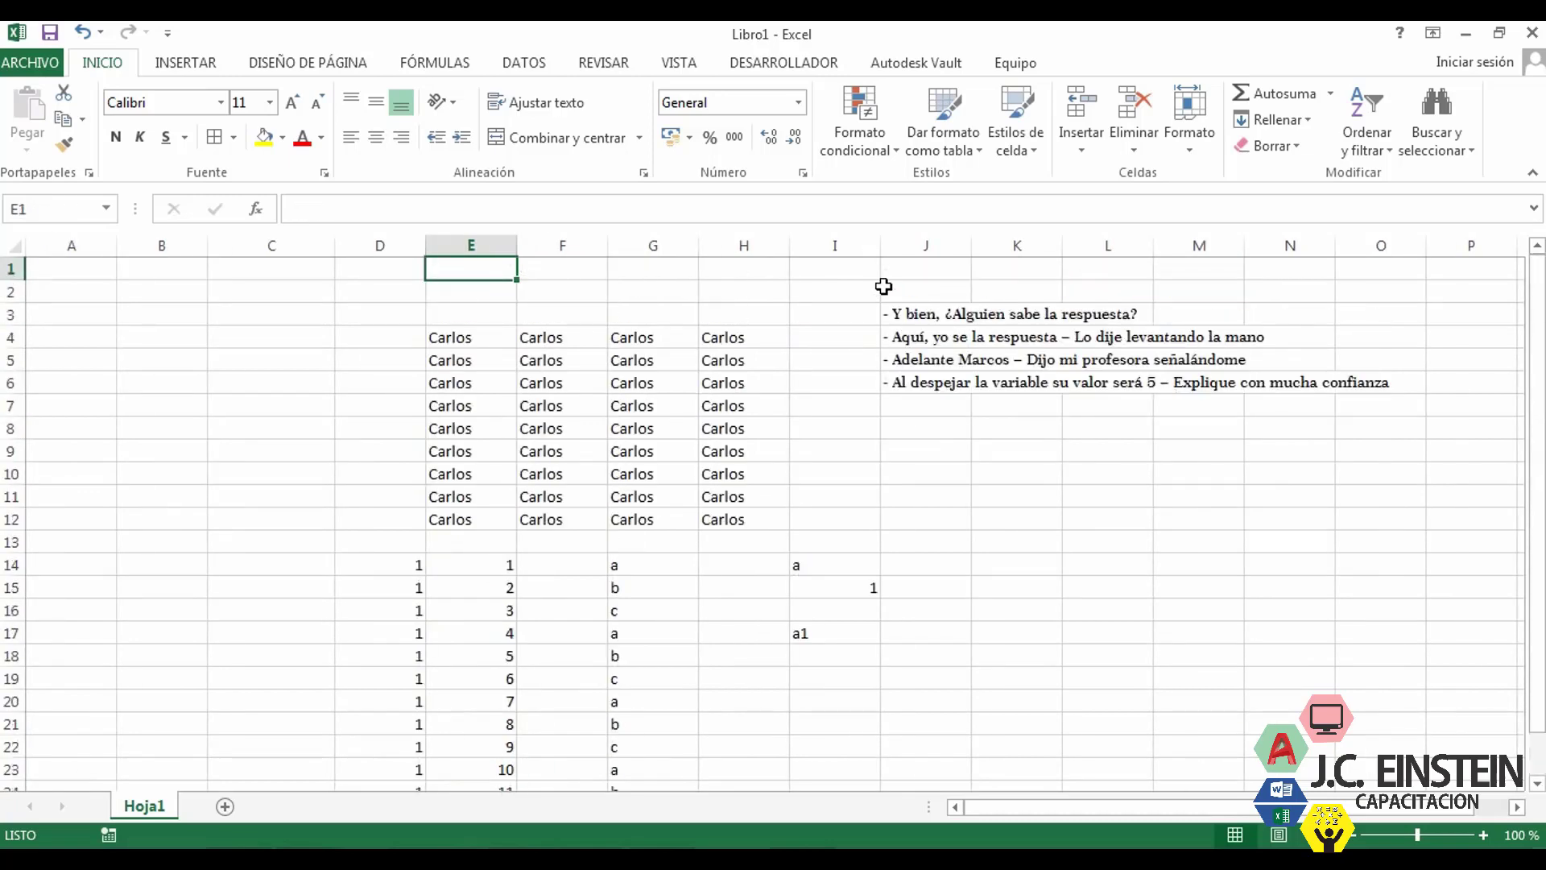
key("Down")
key("Left")
key("Left")
key("Down")
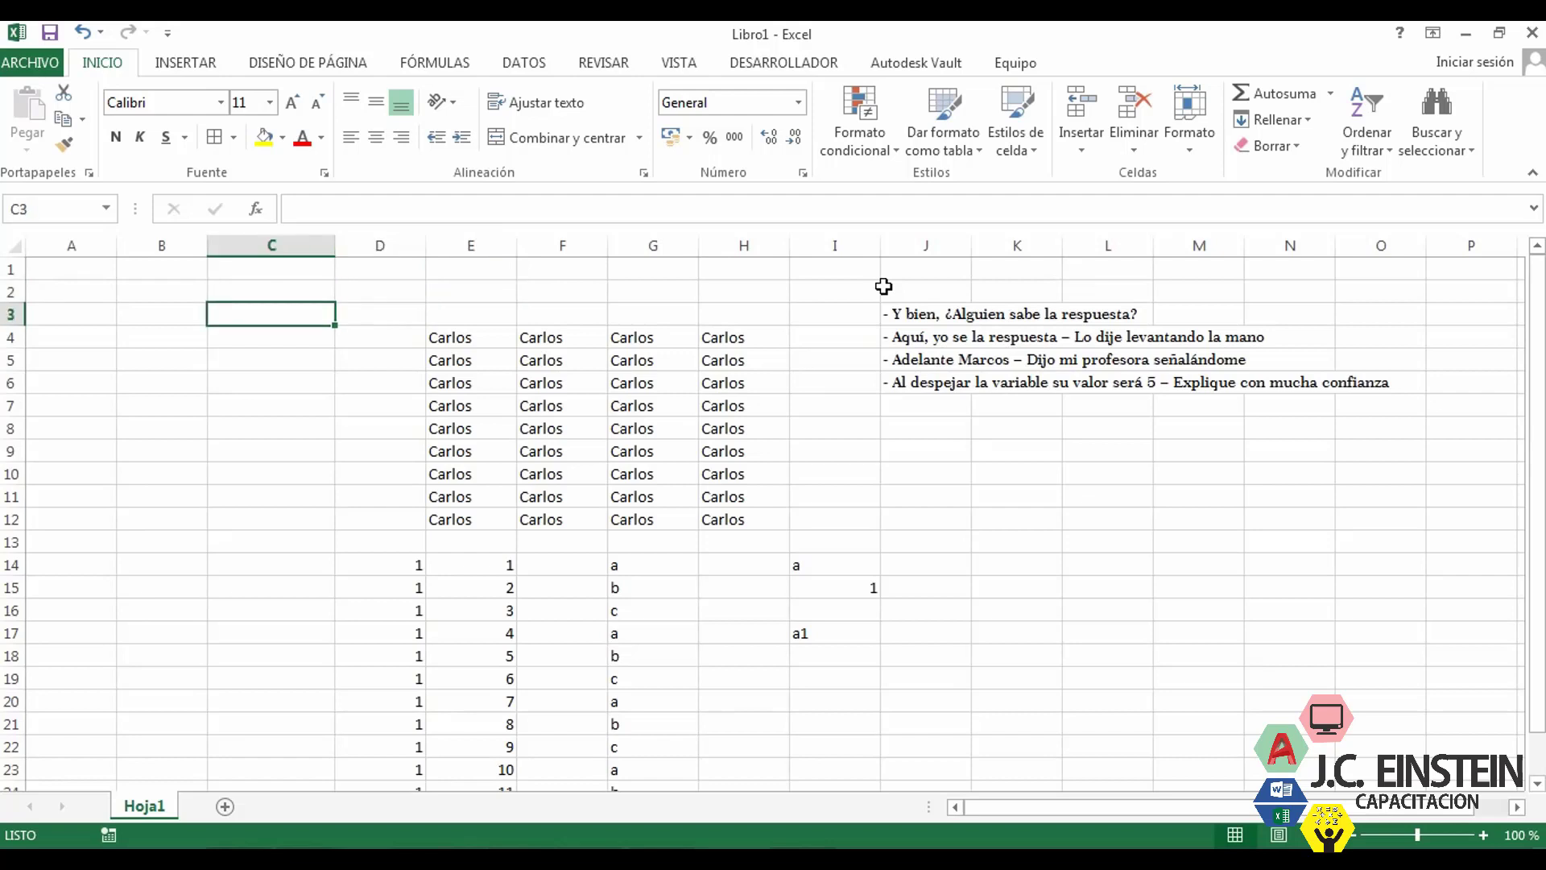
key("Right")
key("Left")
- Select cells around the Carlos block, ending back on C3
left_click(380, 383)
left_click(354, 337)
left_click(272, 309)
left_click(553, 367)
left_click(344, 336)
left_click(301, 318)
- Use the F5 Go To dialog to jump to cell E4
key("F5")
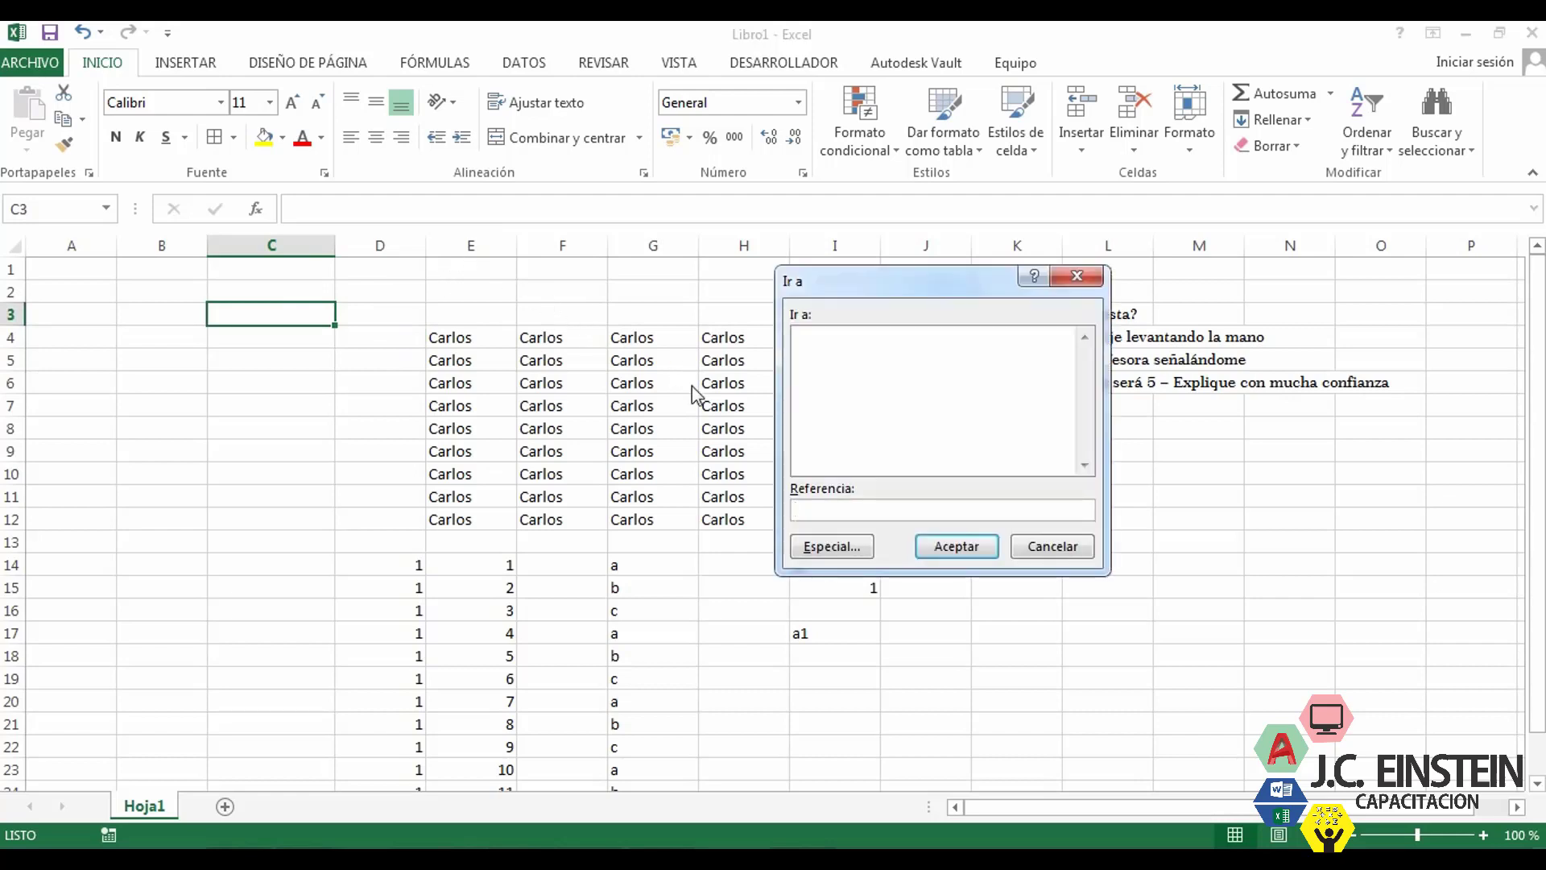
key("Escape")
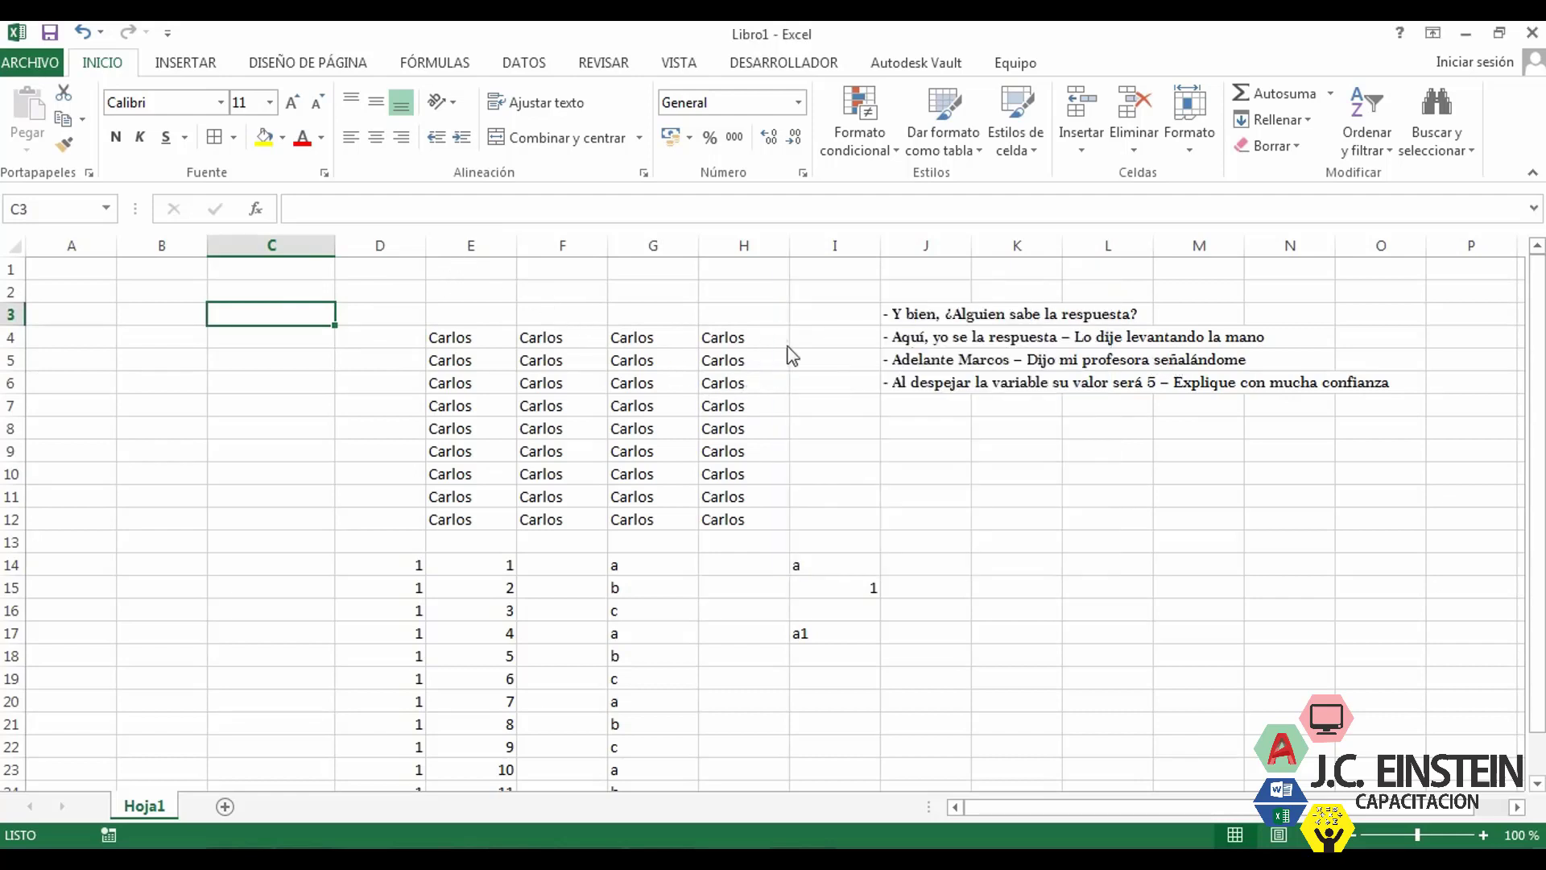
key("F5")
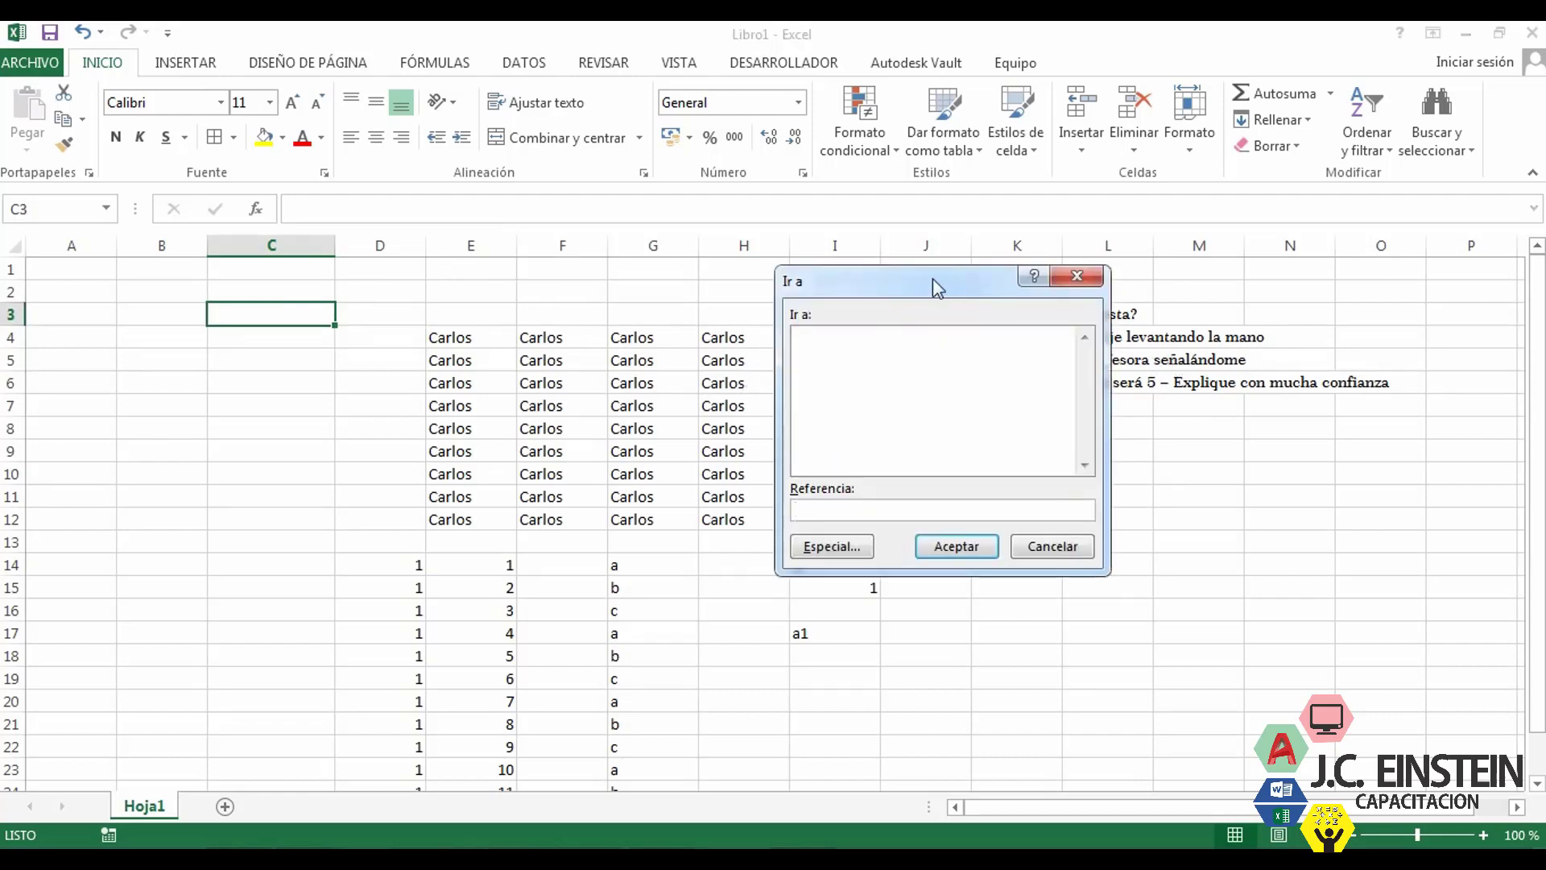
left_click_drag(932, 278, 1050, 314)
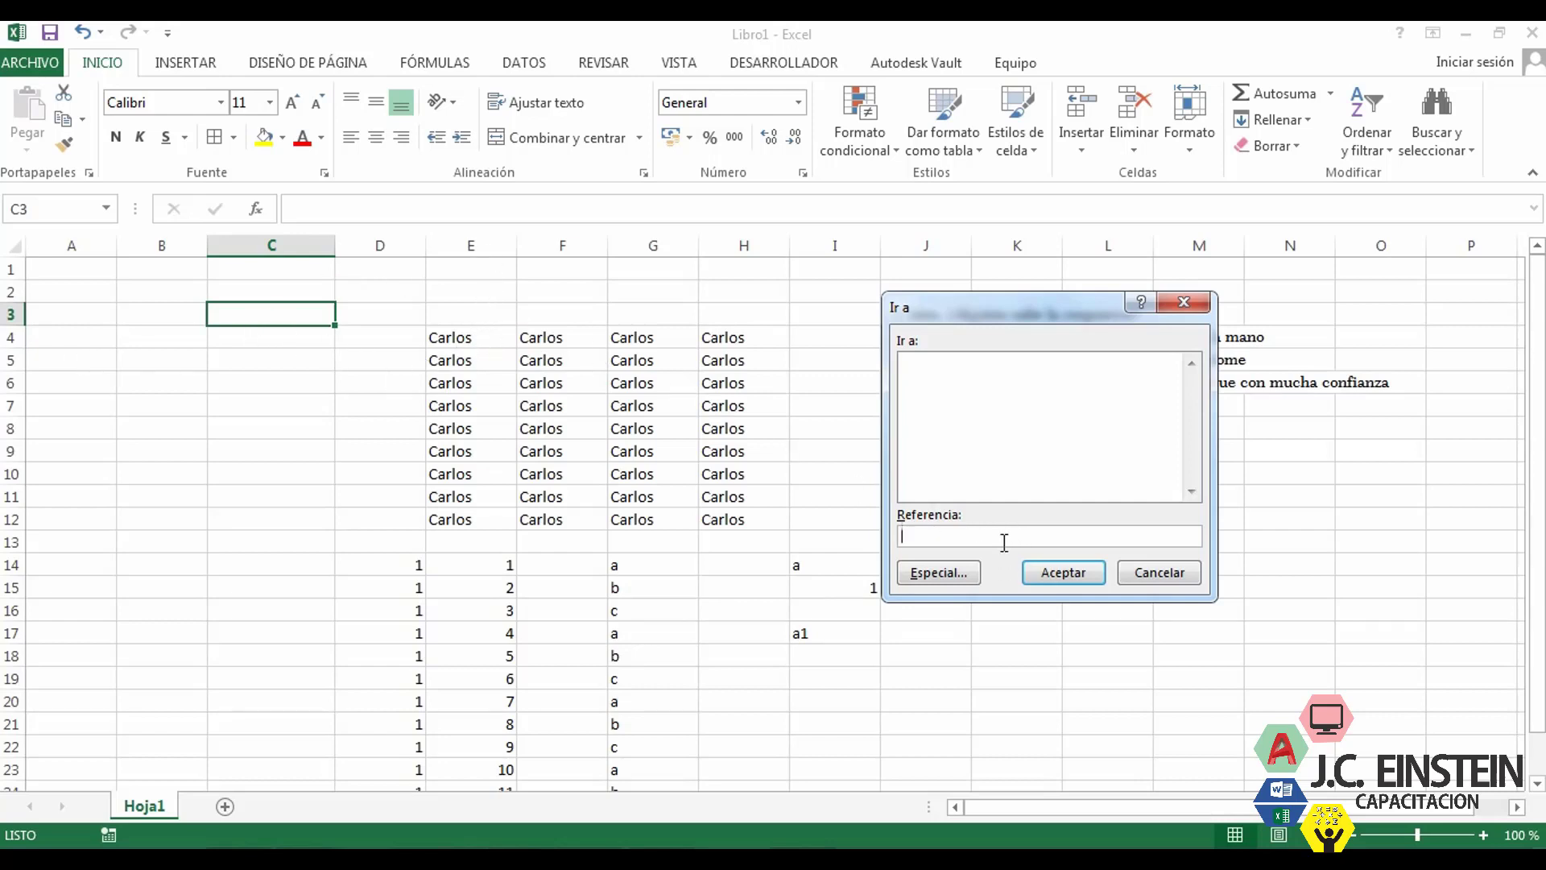
type("e4")
left_click(1073, 581)
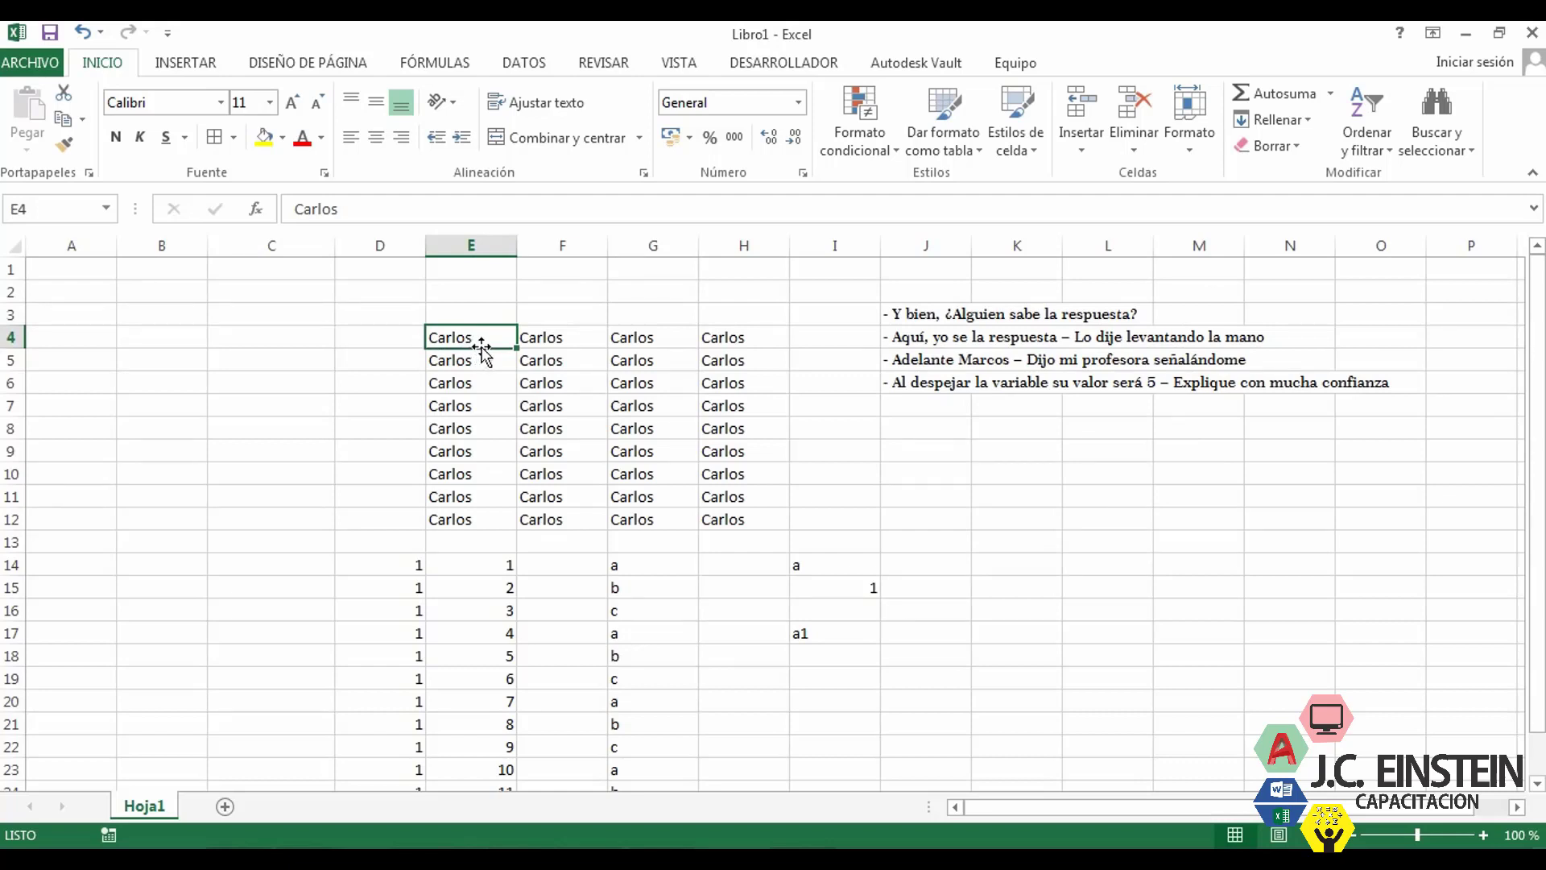
- Jump to cell H12 through Go To (F5)
key("F5")
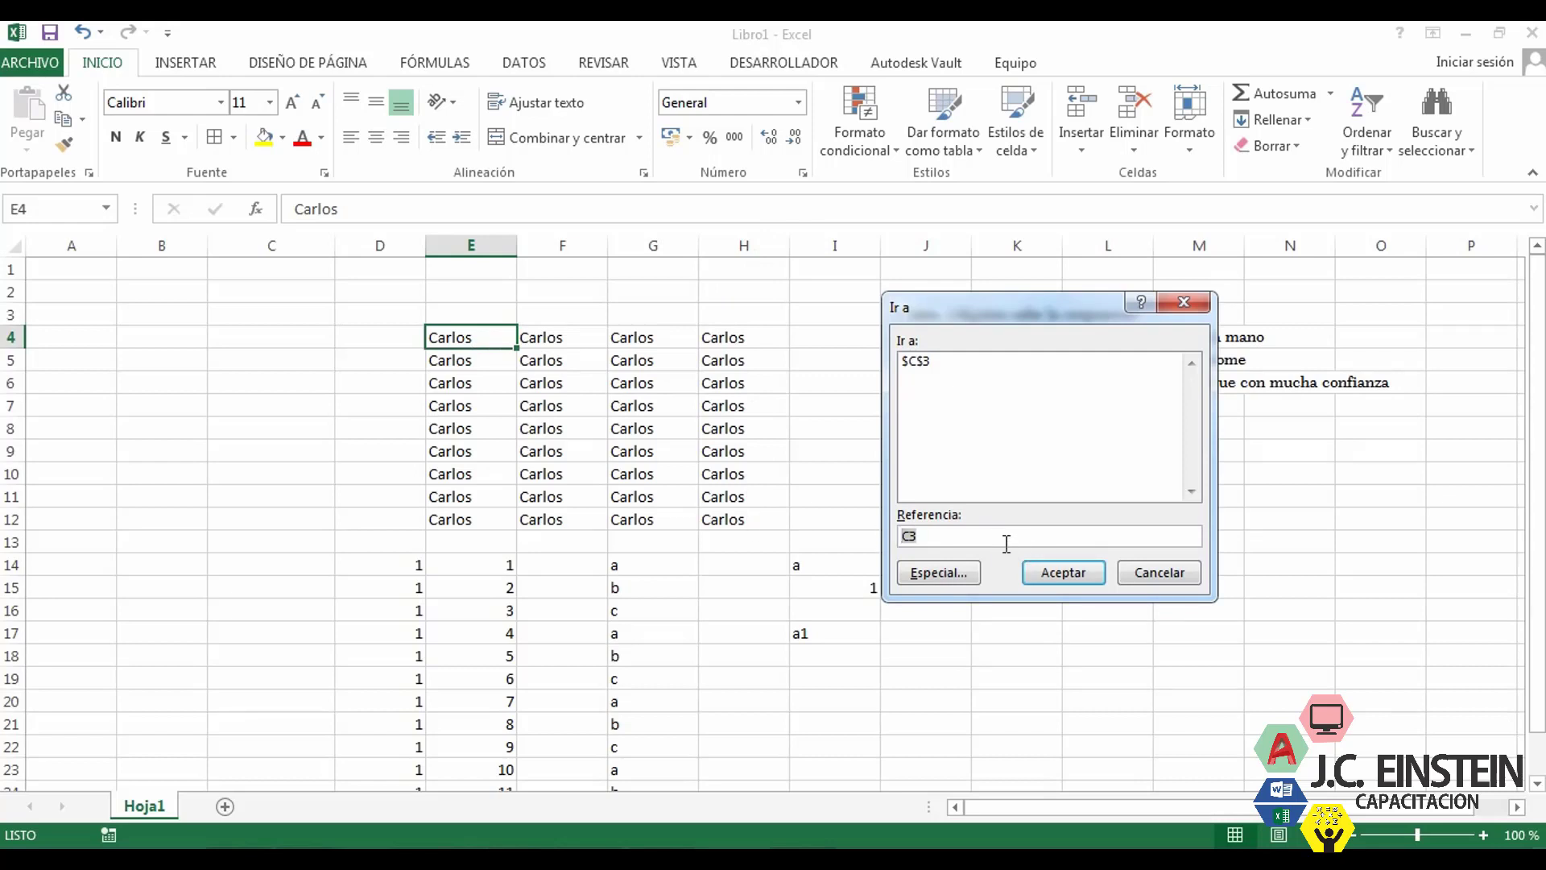
type("H12")
left_click(1062, 572)
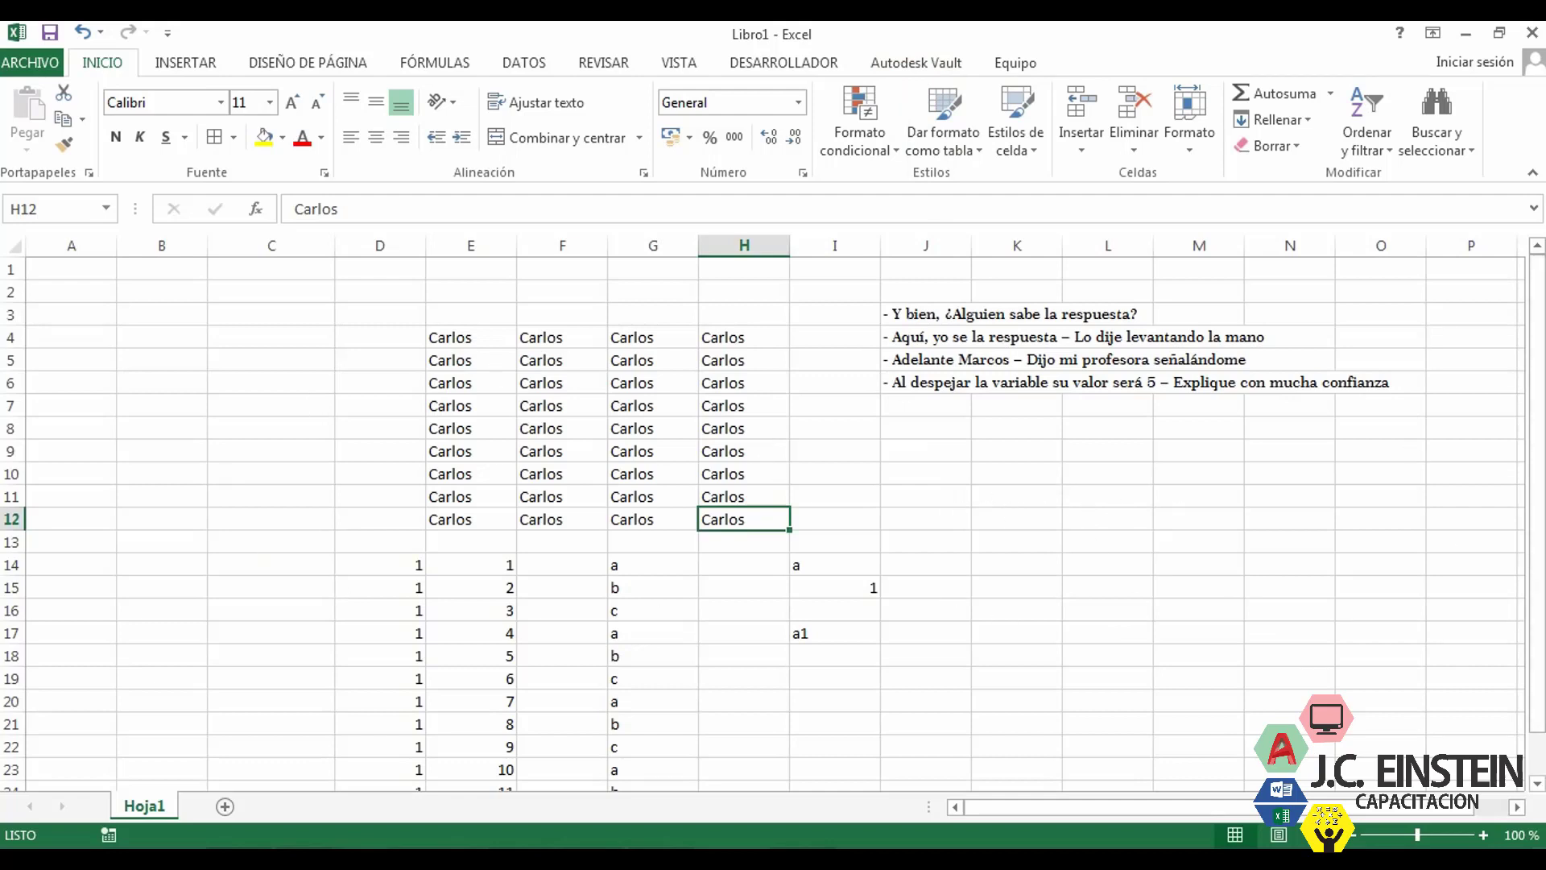
mouse_move(1536, 483)
left_mouse_down()
mouse_move(1536, 508)
mouse_move(1536, 475)
left_mouse_up()
left_click(1536, 781)
left_click_drag(1536, 781, 1536, 781)
left_click_drag(1538, 692, 1543, 454)
left_click_drag(1409, 807, 865, 734)
left_click(779, 605)
left_click(474, 515)
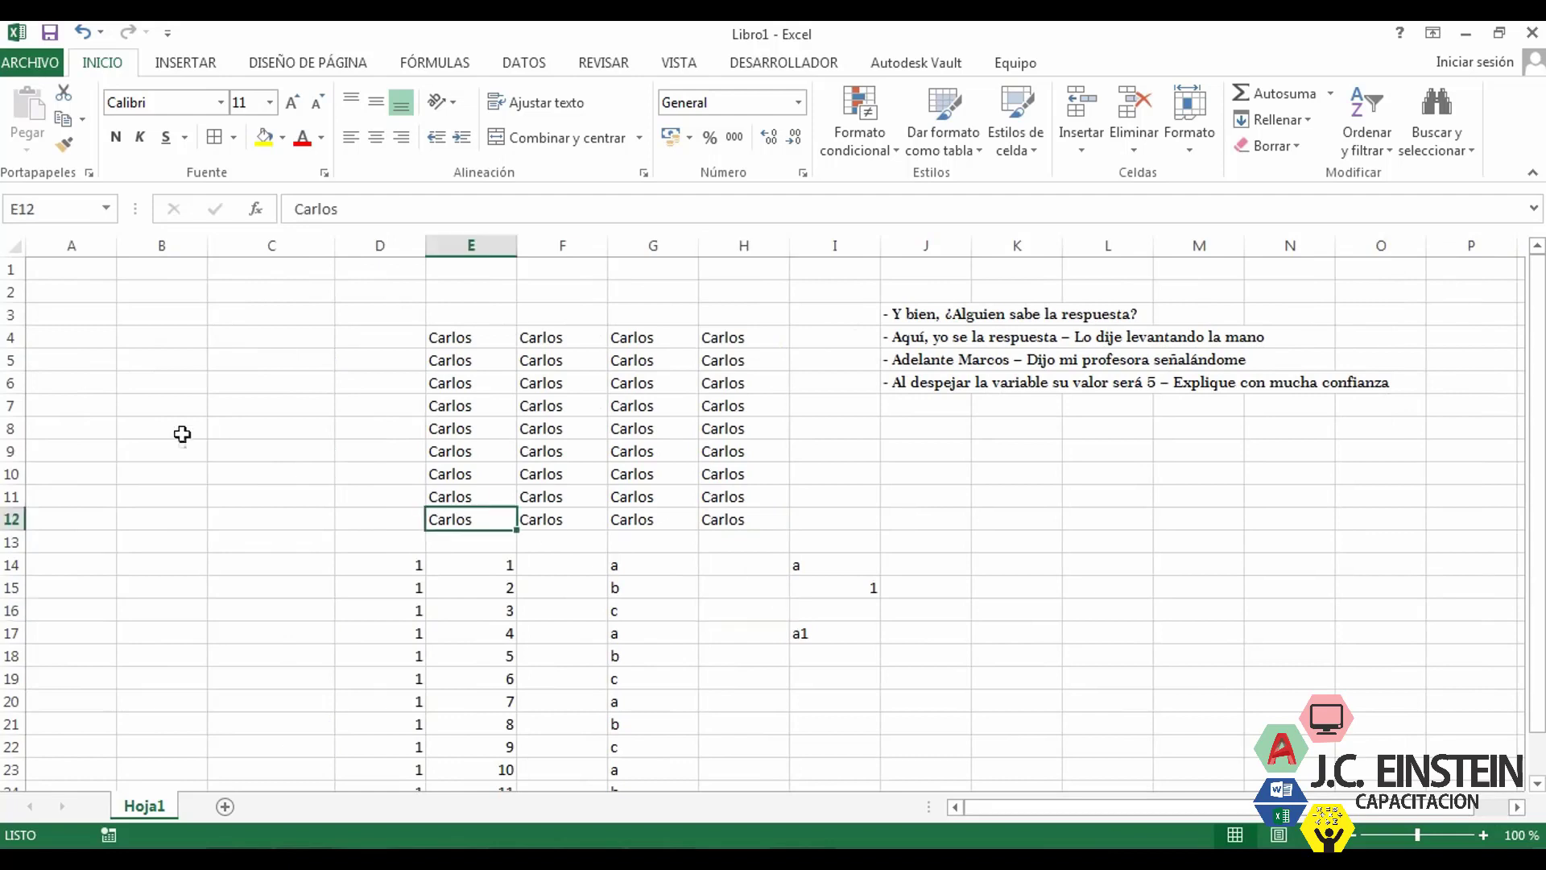
left_click(181, 430)
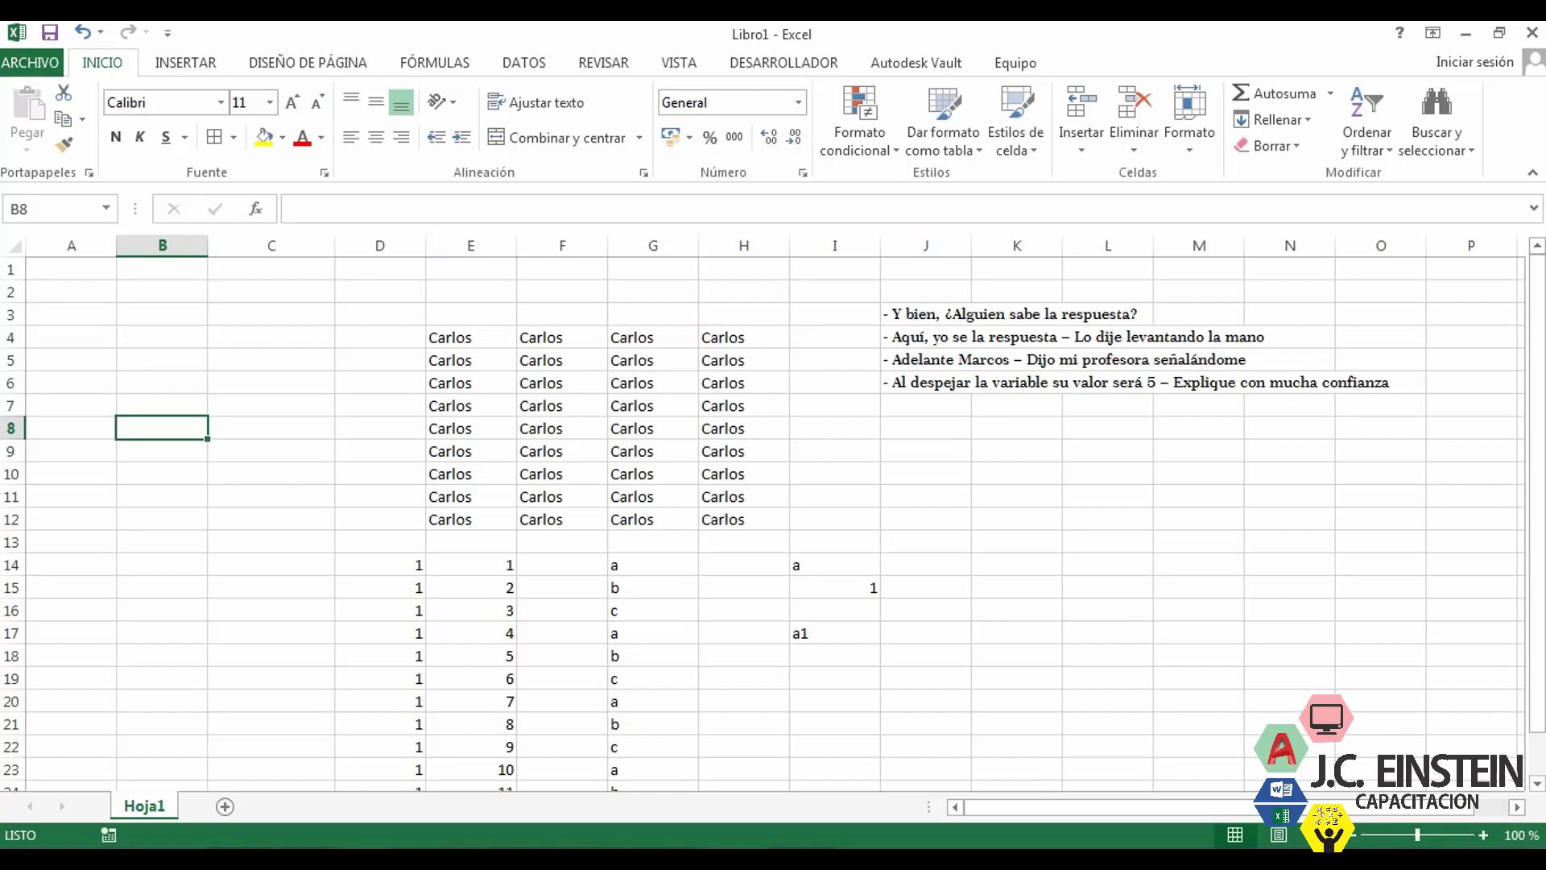
- Zoom the sheet in step by step from 110% to 170%
left_click(1484, 834)
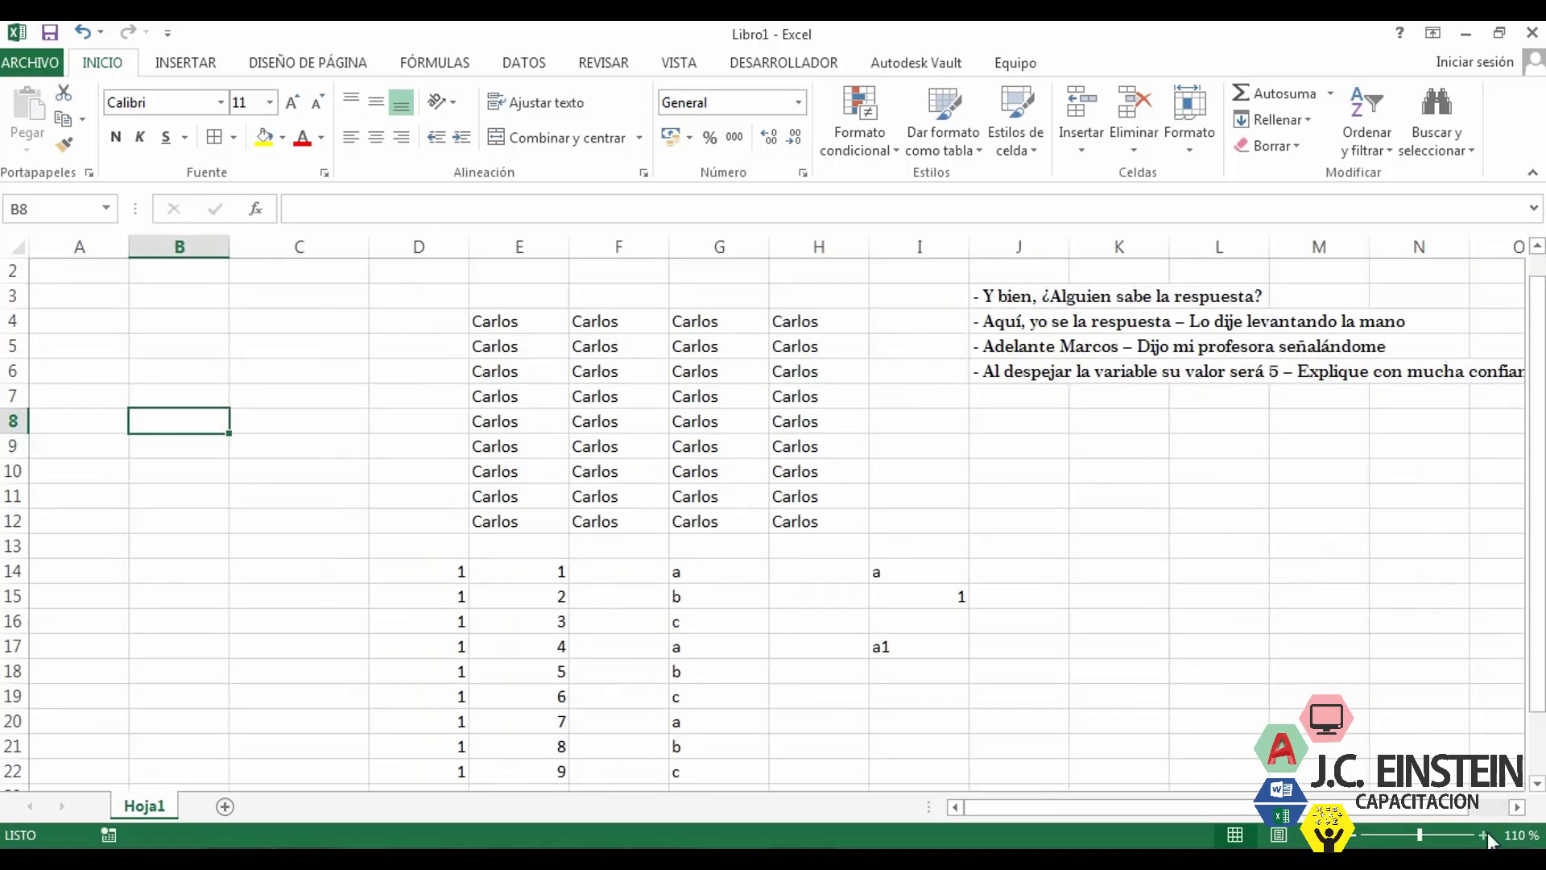
left_click(1484, 834)
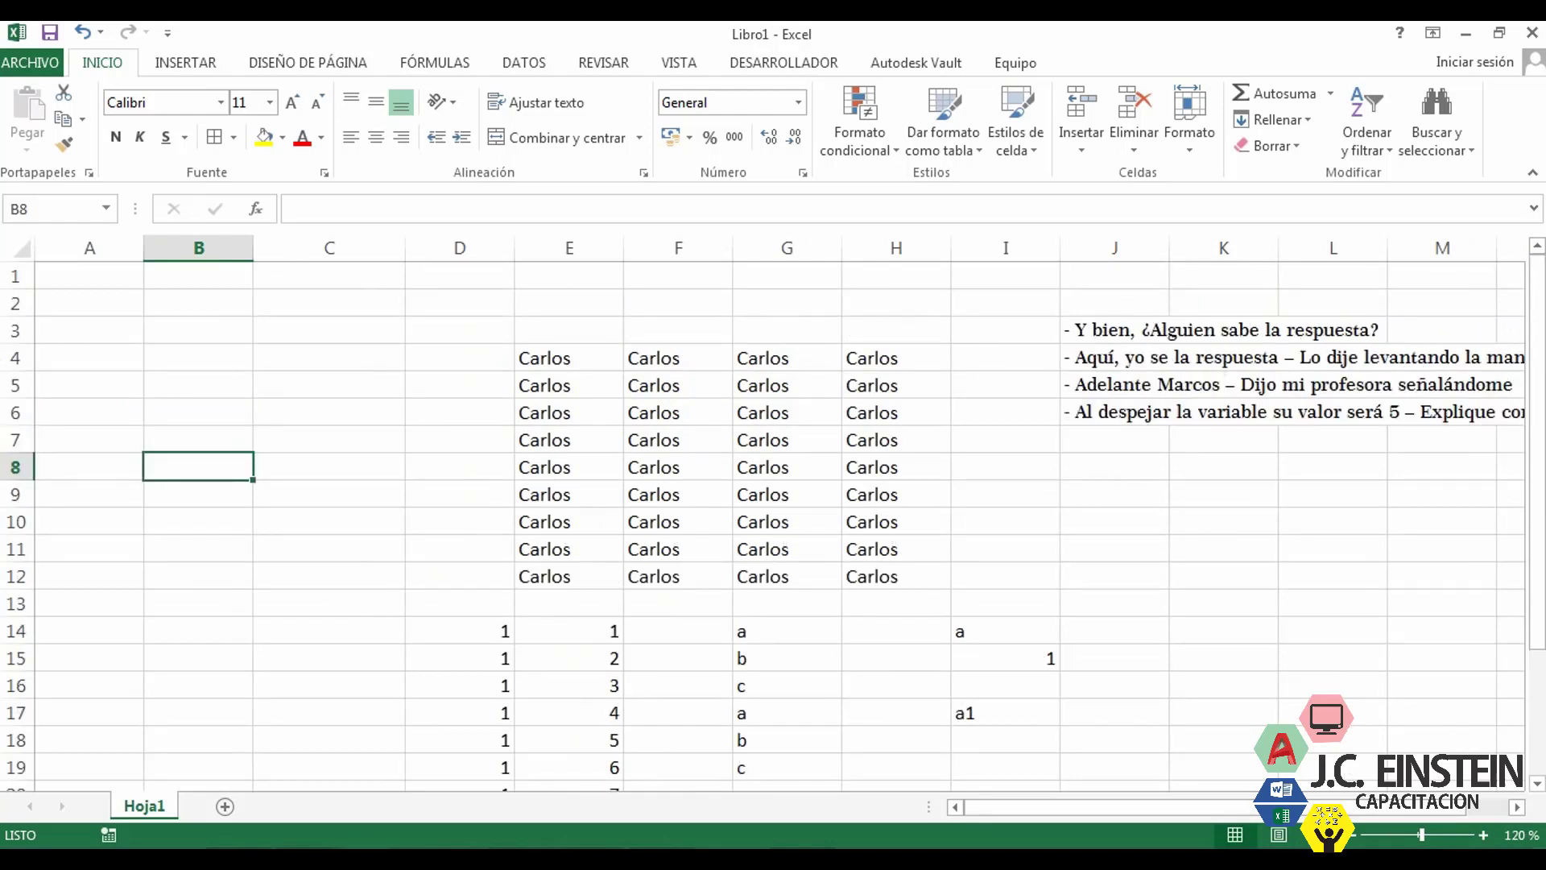
left_click(1484, 834)
left_click(1485, 835)
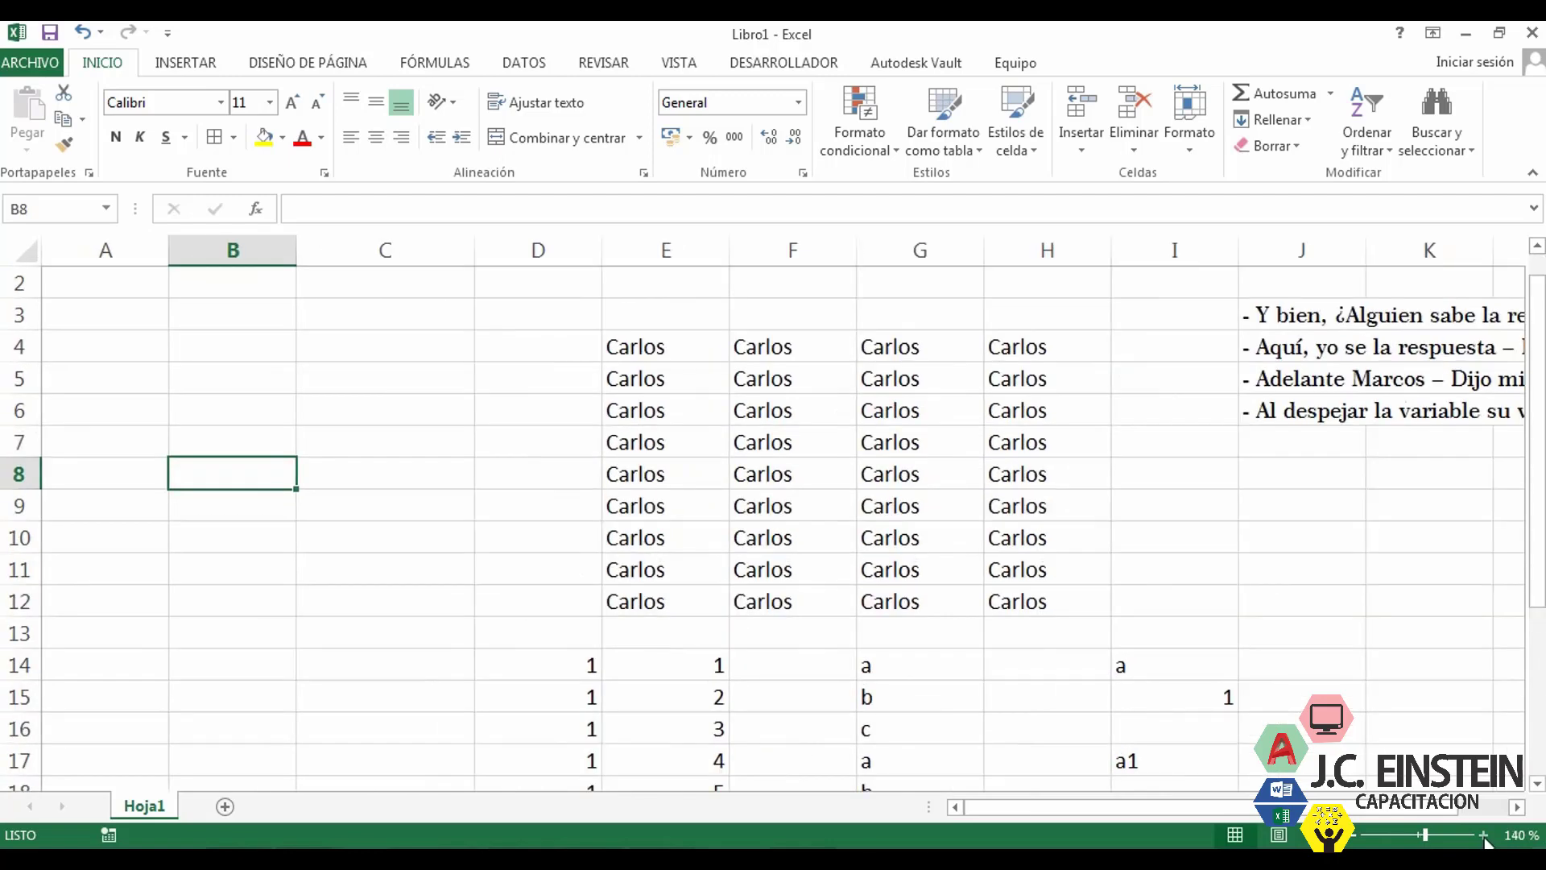
left_click(1484, 834)
left_click(1485, 834)
left_click(1484, 834)
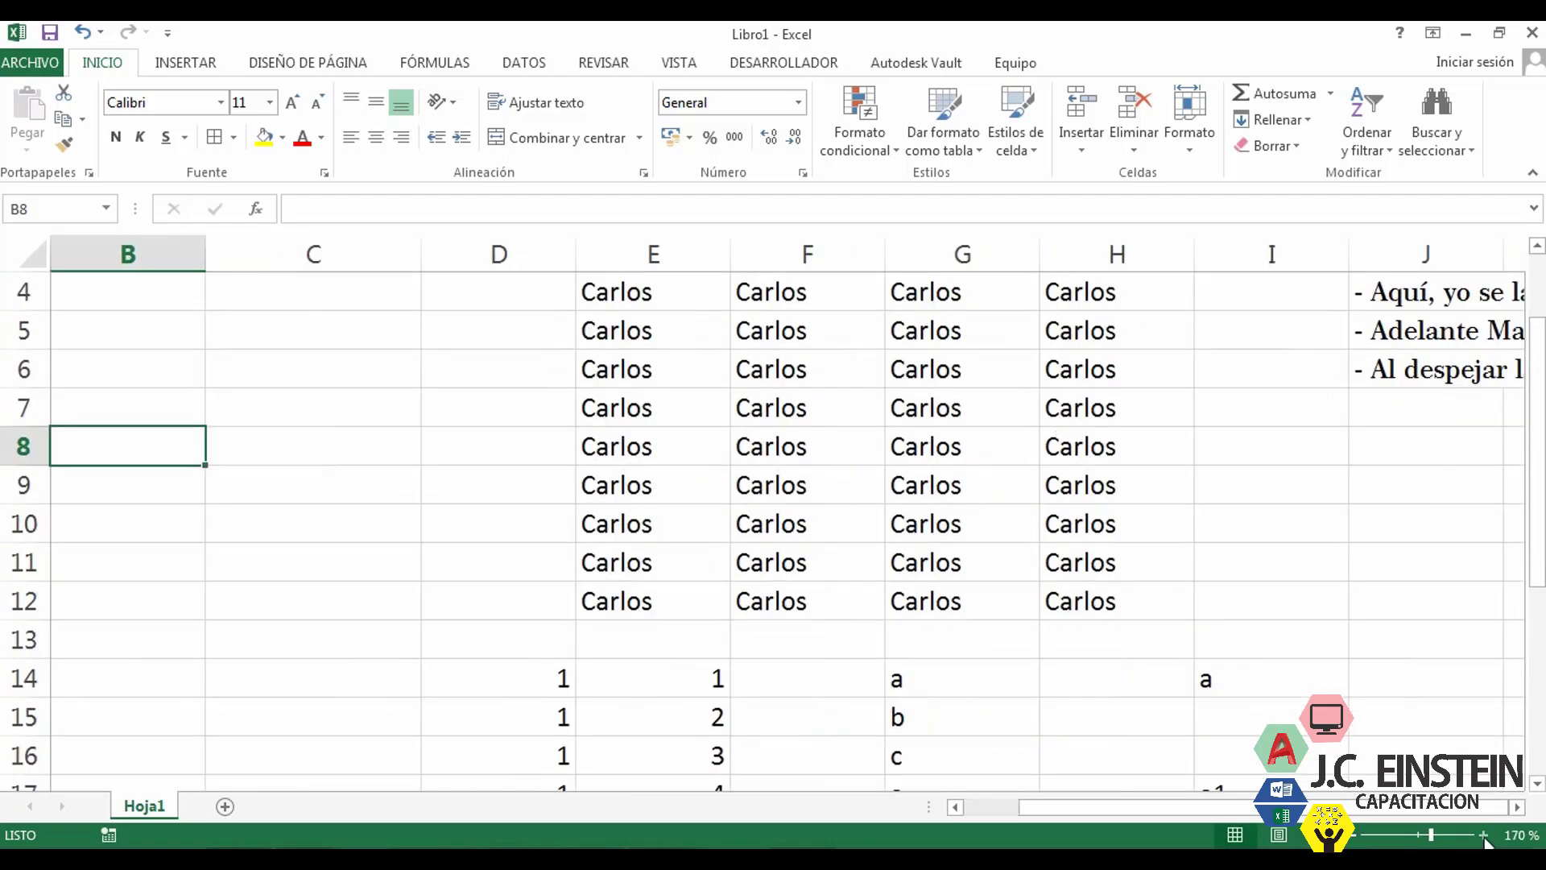
- Zoom back out to 68%, then bring the sheet to 100%
left_click(1358, 839)
left_click(1358, 839)
left_click(1359, 839)
left_click(1358, 839)
left_click(1358, 839)
left_click(1358, 839)
left_click(1358, 839)
left_click(1359, 839)
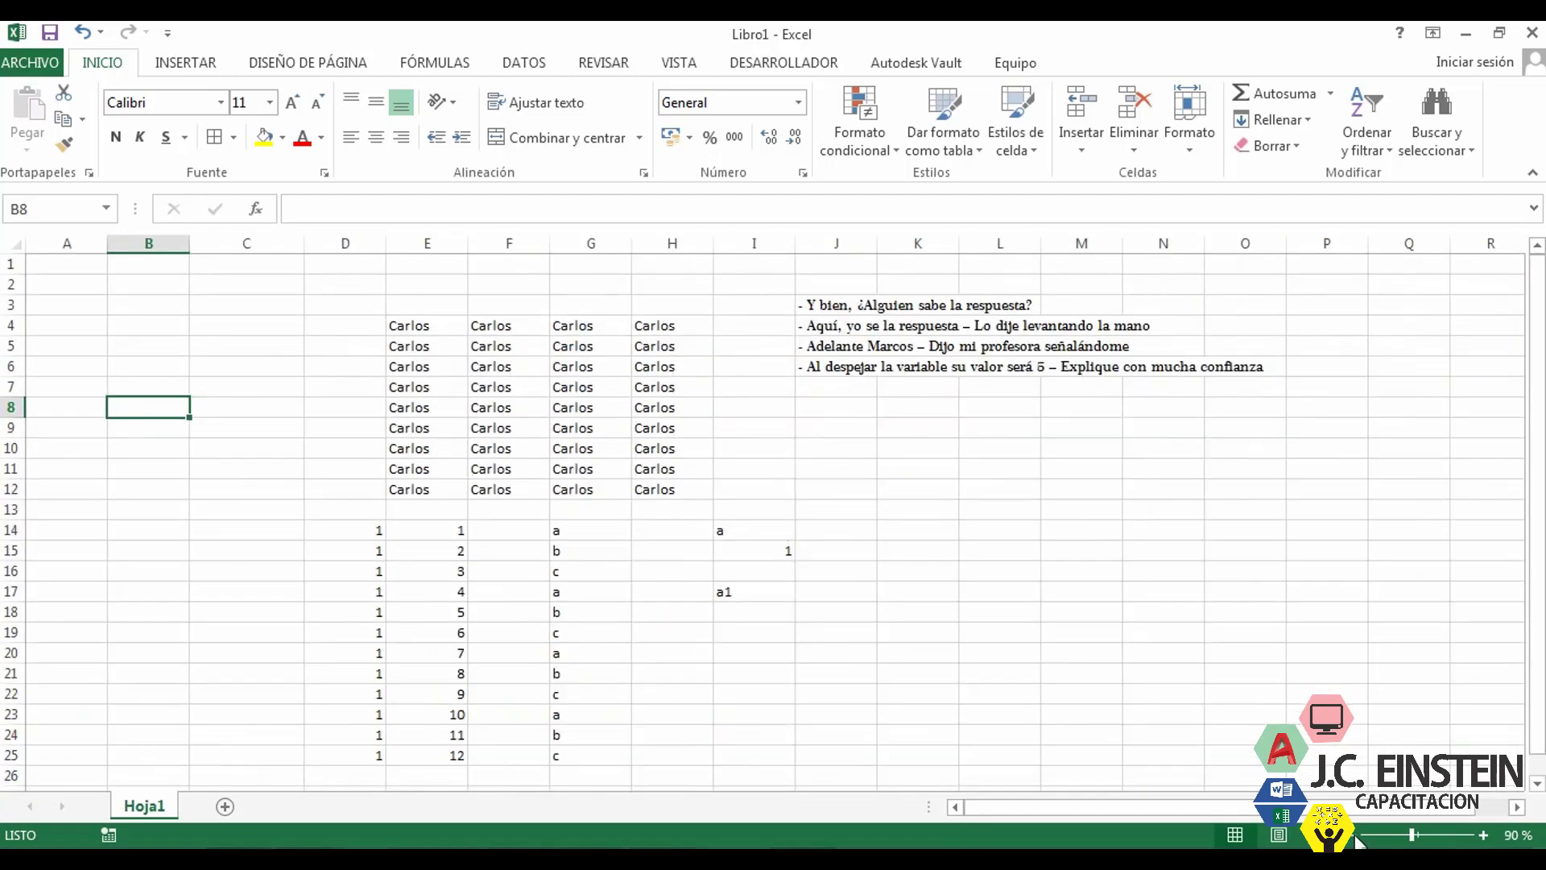
left_click_drag(1412, 835, 1402, 835)
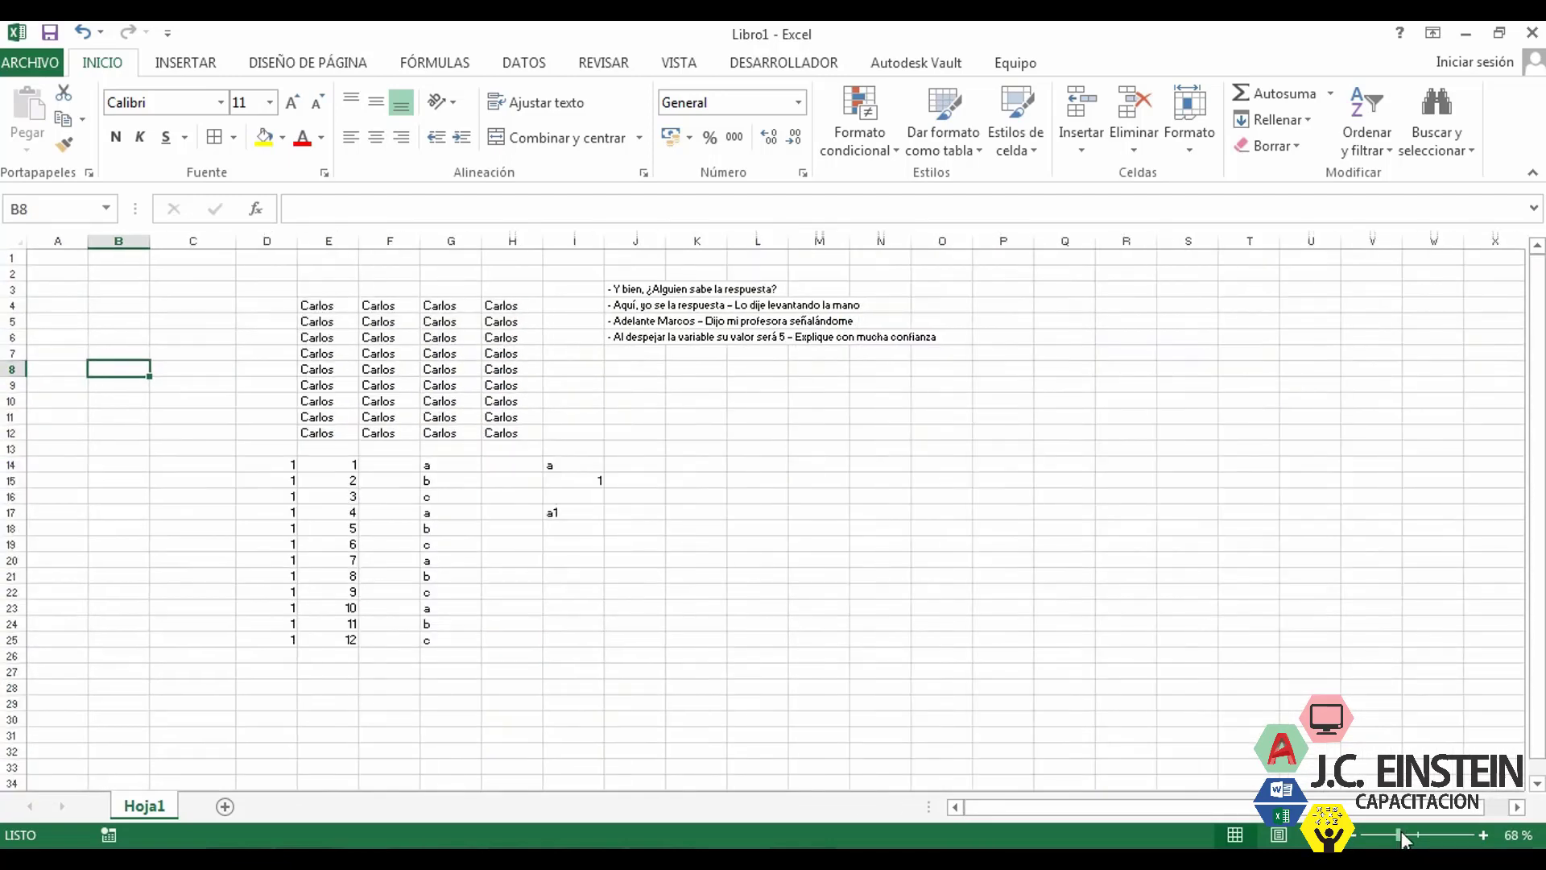
left_click(1402, 837)
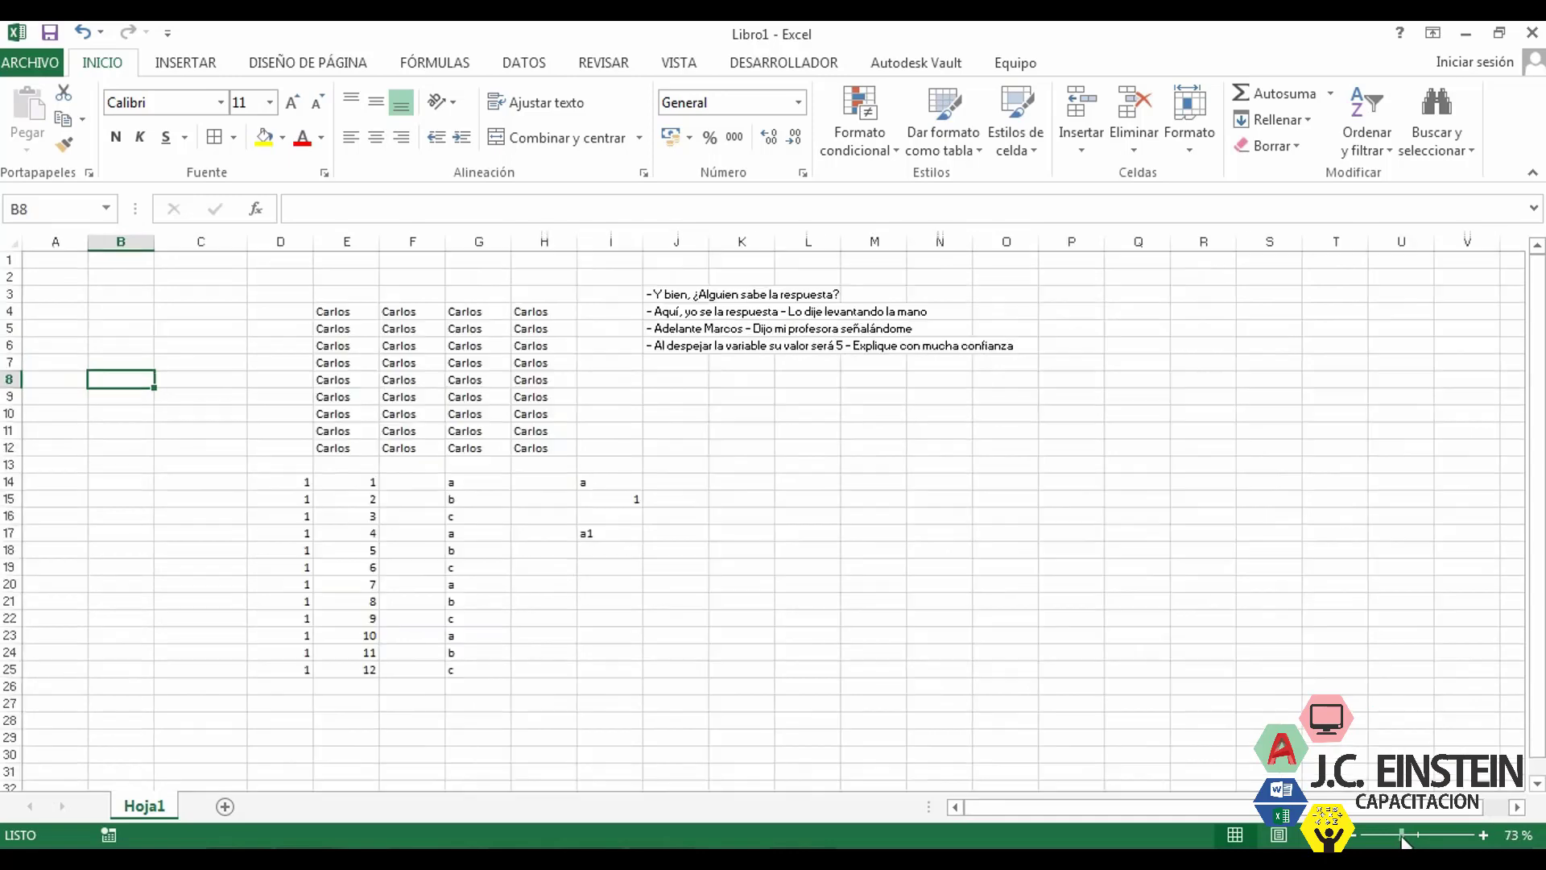
left_click_drag(1402, 838, 1415, 838)
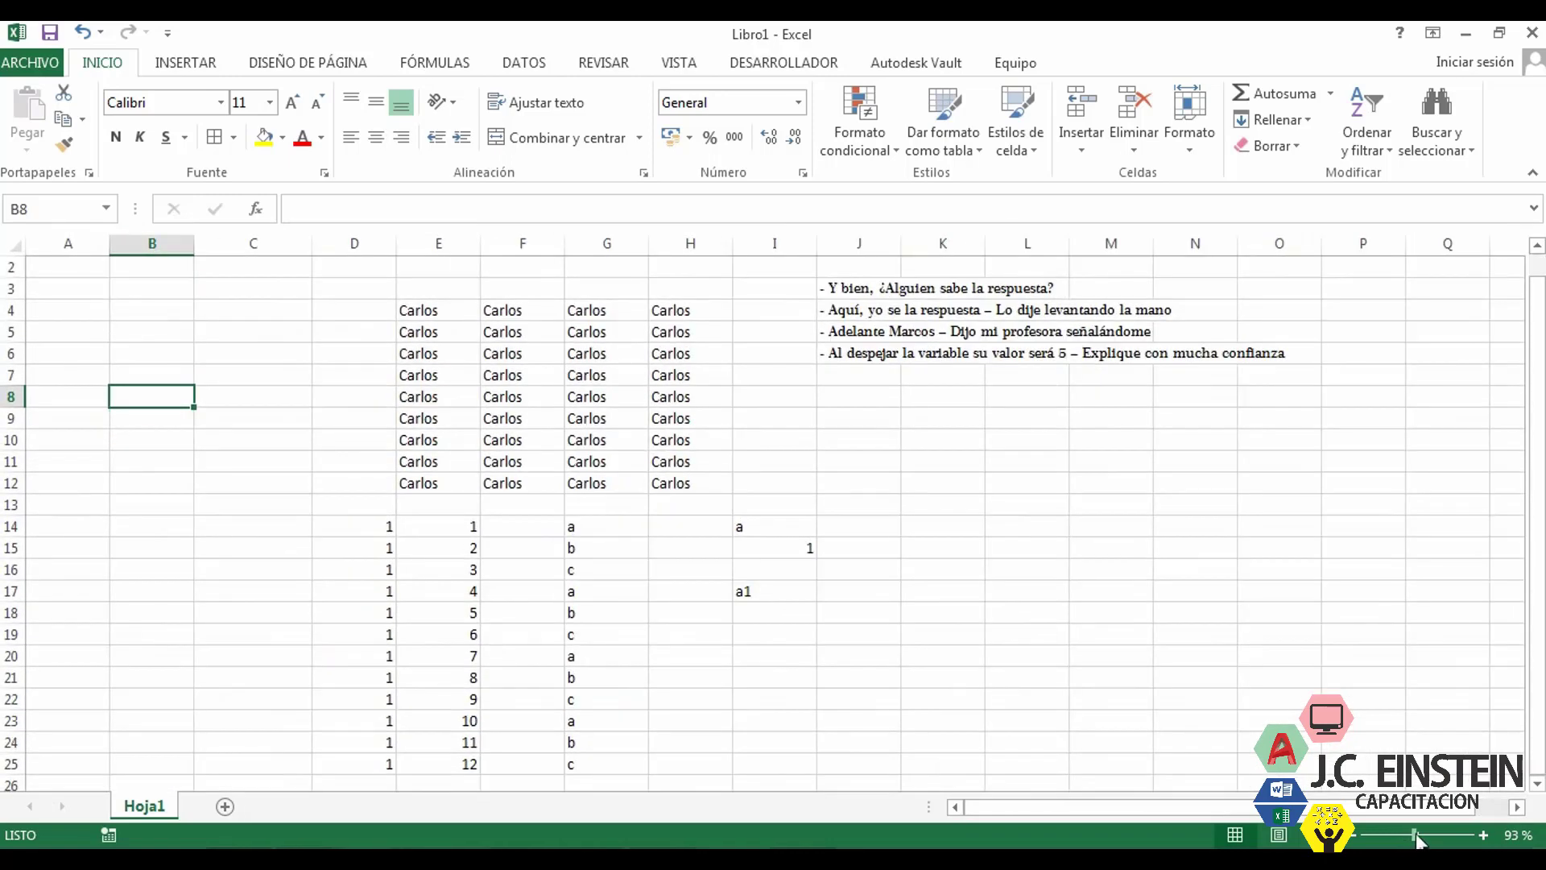
left_click(1485, 835)
- Select cells K18, J18, H14, F11, J16 and G16, then highlight 'Seleccionar bloques de celdas' in the syllabus
left_click(999, 612)
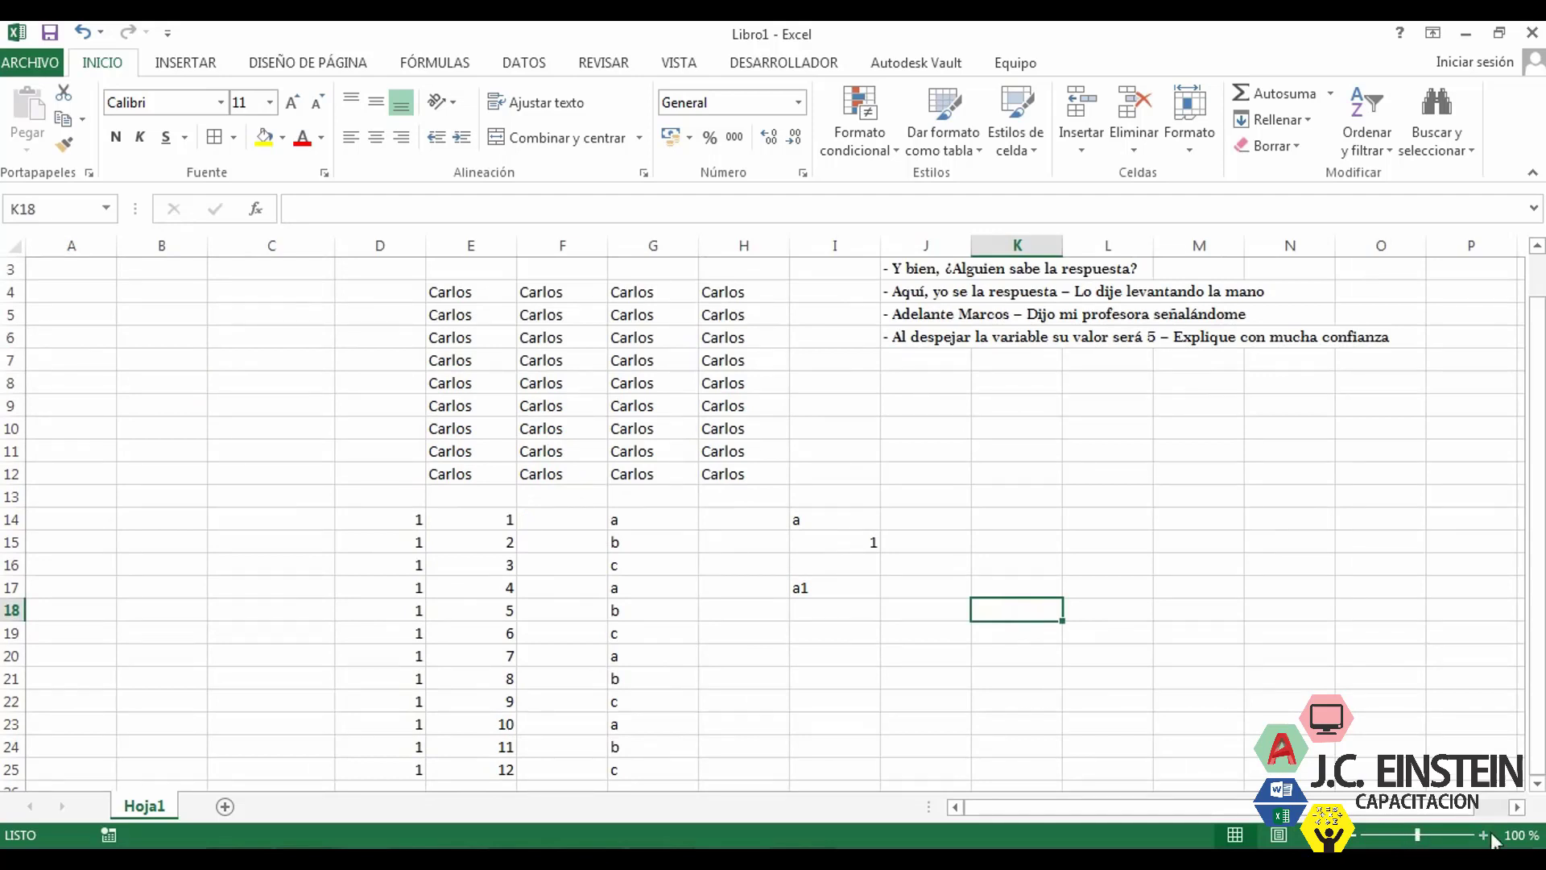
left_click(912, 612)
scroll(726, 630, "up", 1)
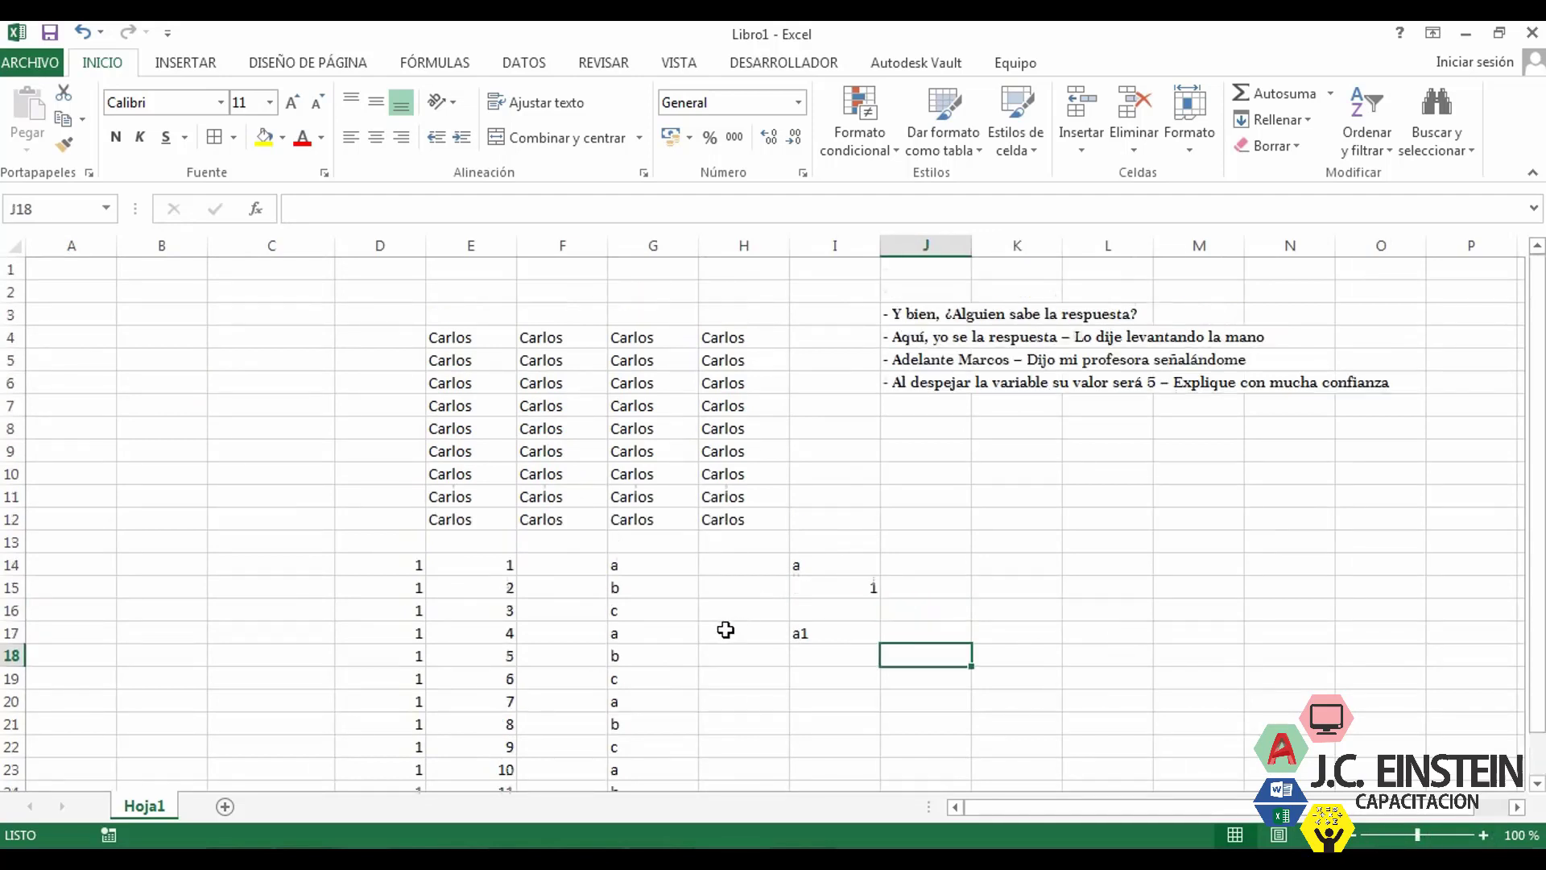
left_click(747, 569)
left_click(587, 495)
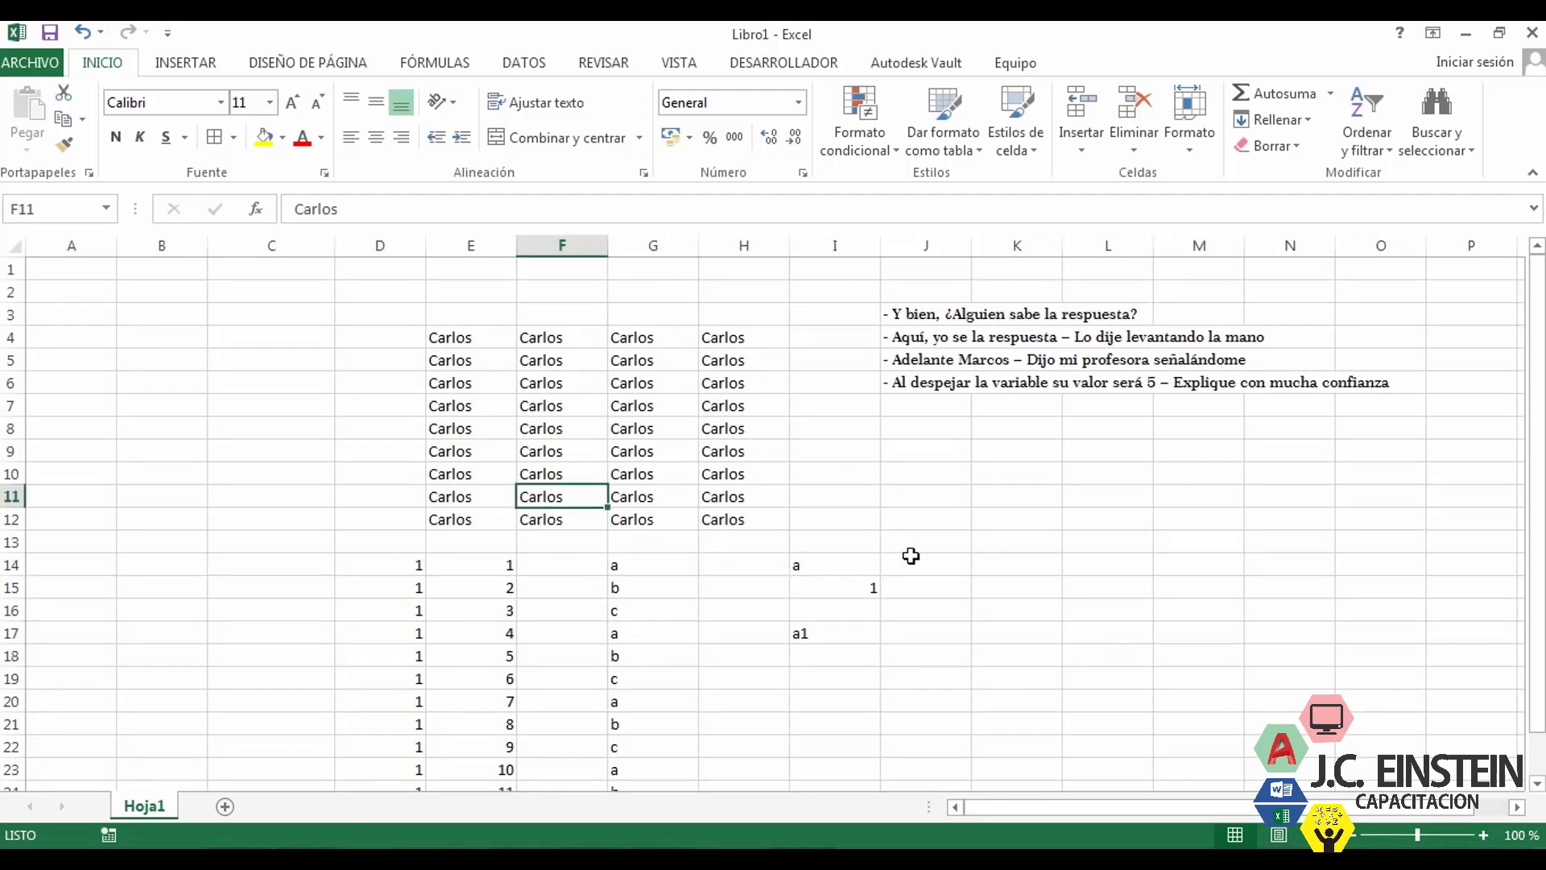
left_click(911, 613)
left_click(629, 612)
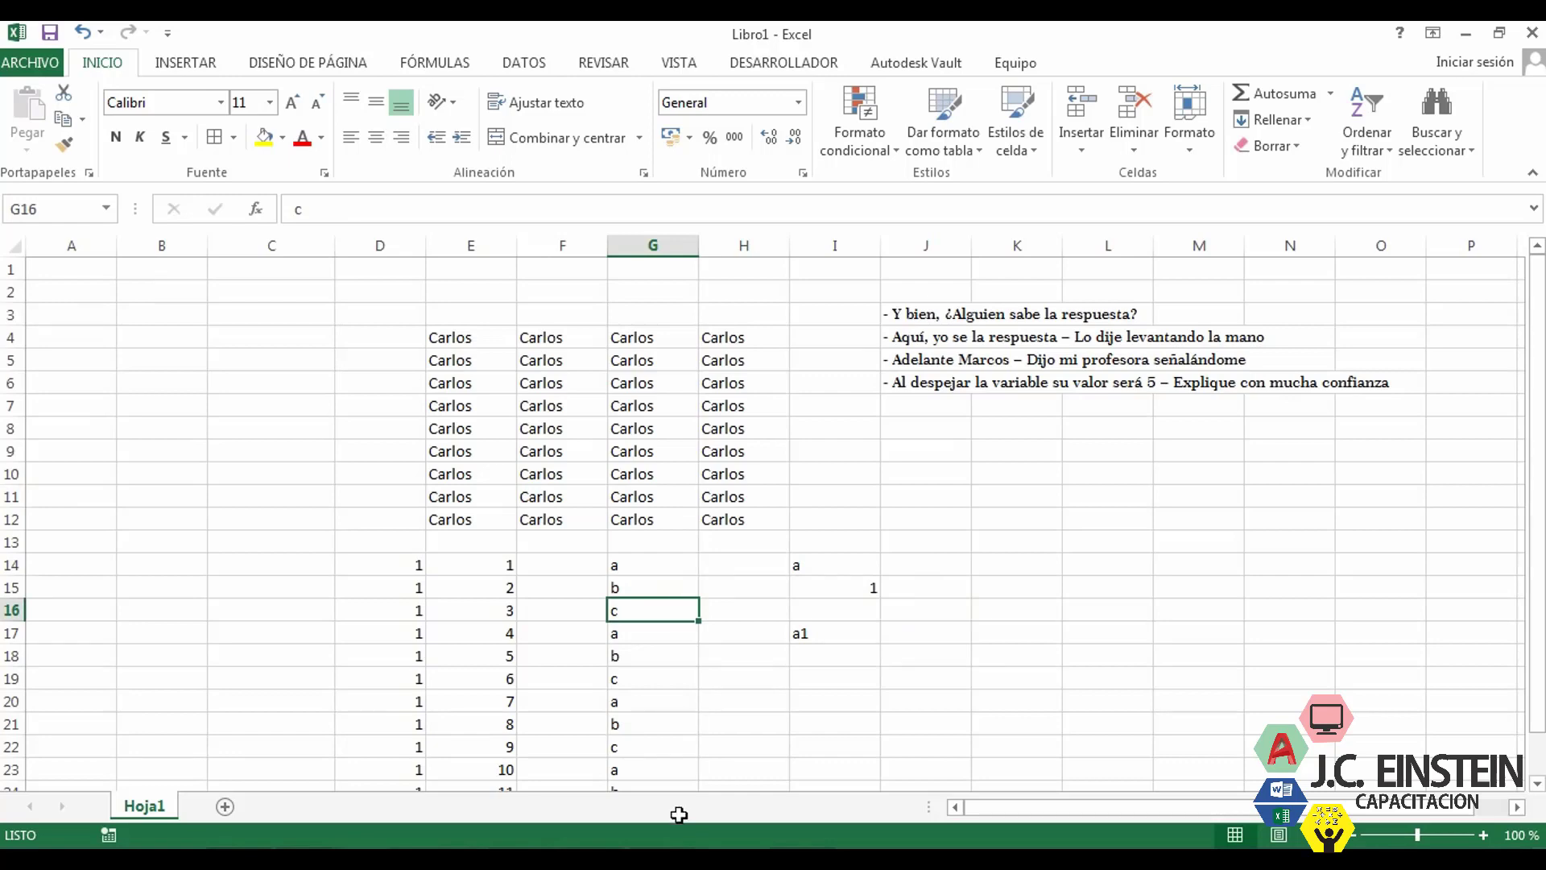
left_click(622, 844)
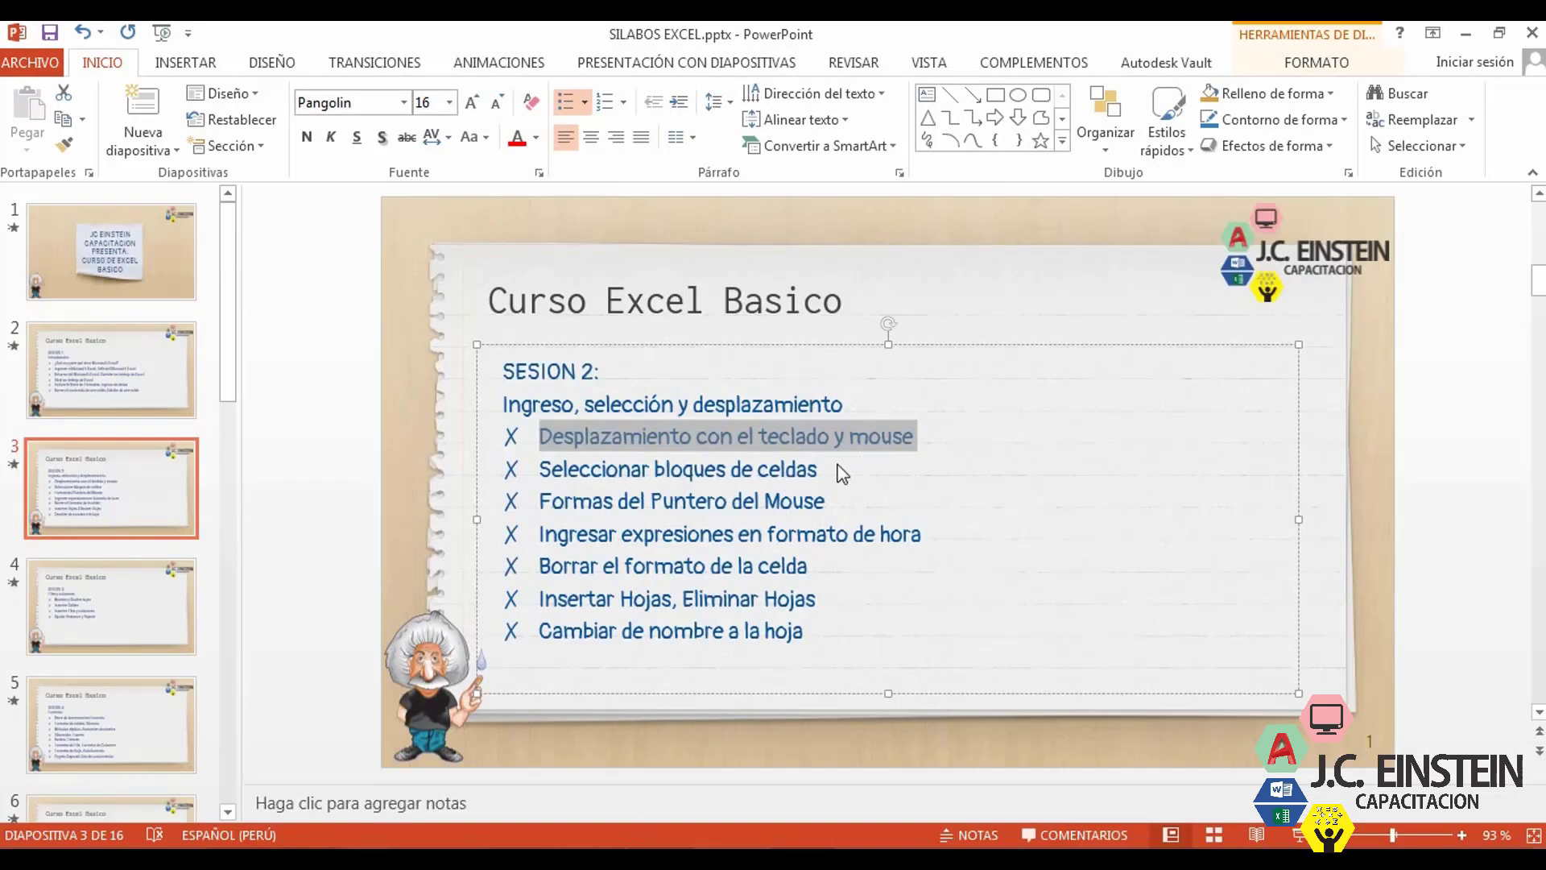
left_click_drag(823, 471, 540, 470)
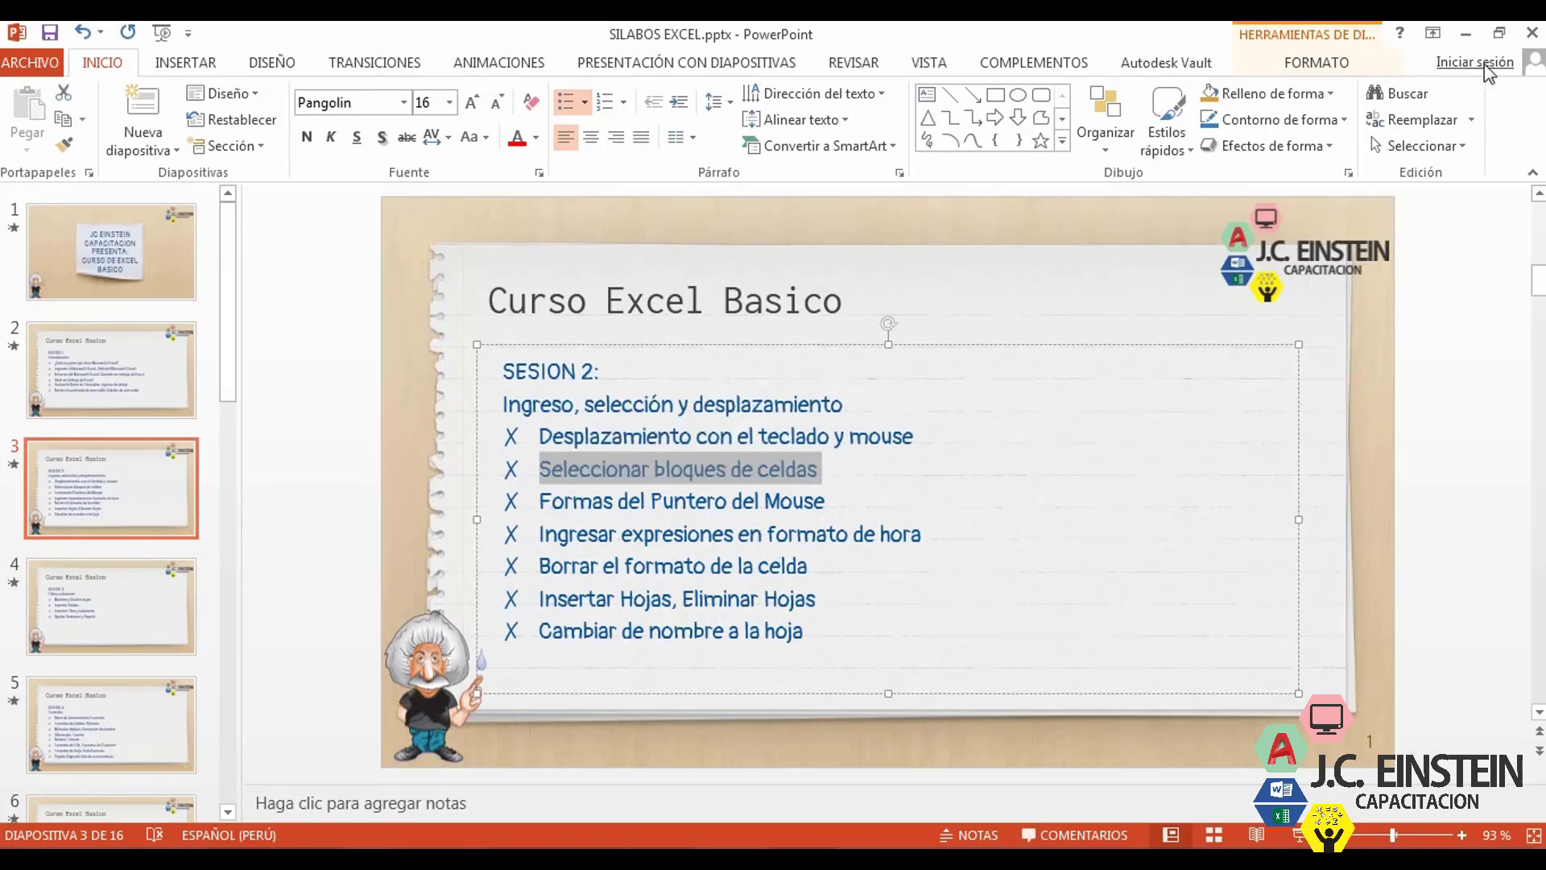
- Back in Excel, drag-select the Carlos block from E4 to H12
left_click(535, 845)
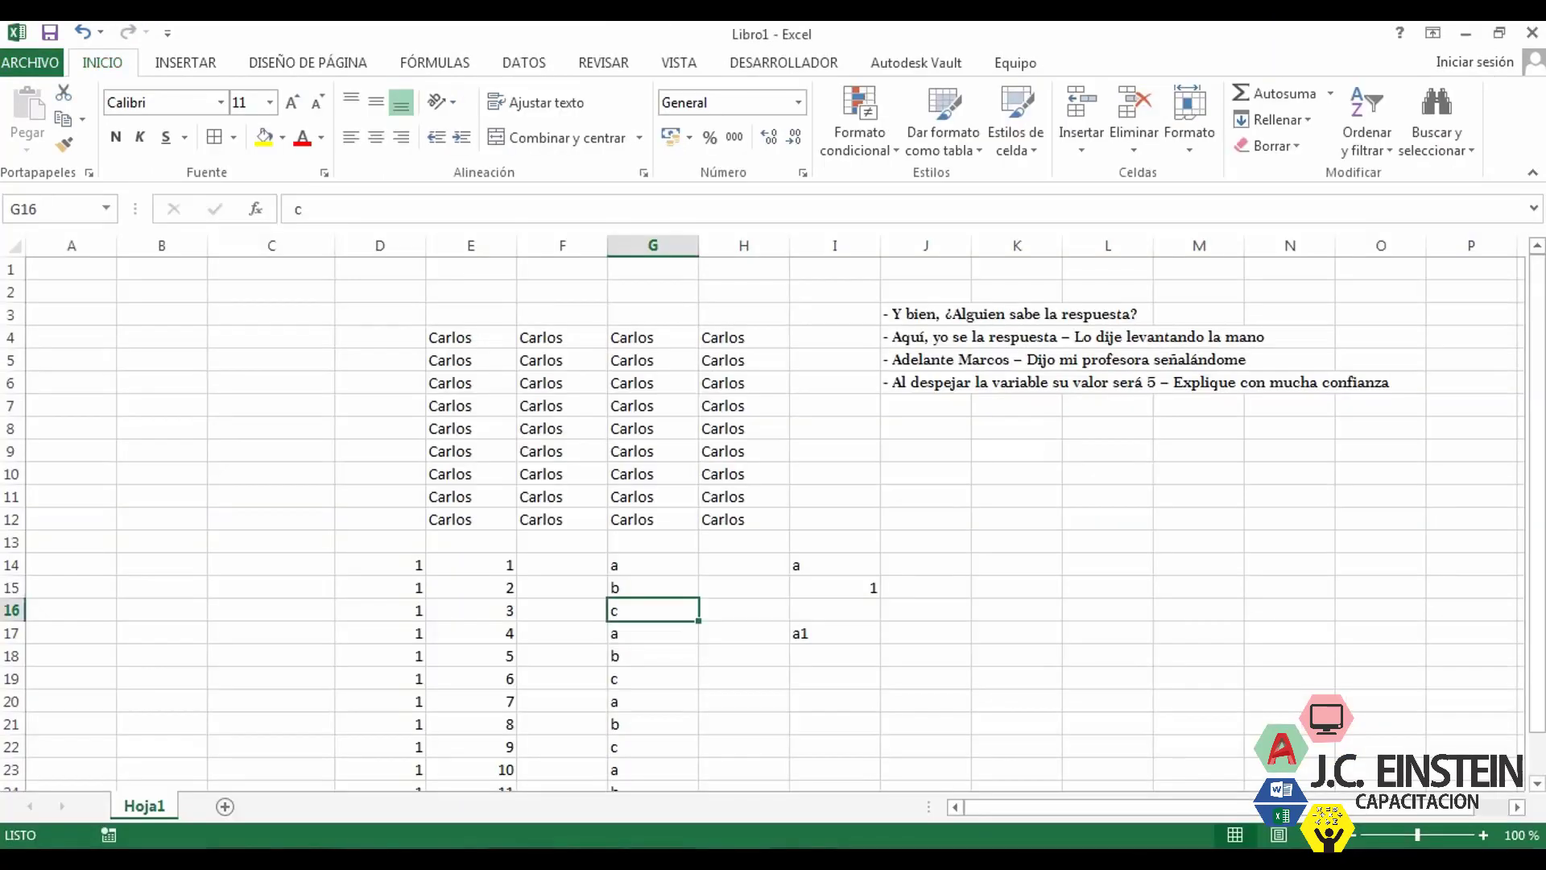
left_click(579, 523)
left_click(467, 344)
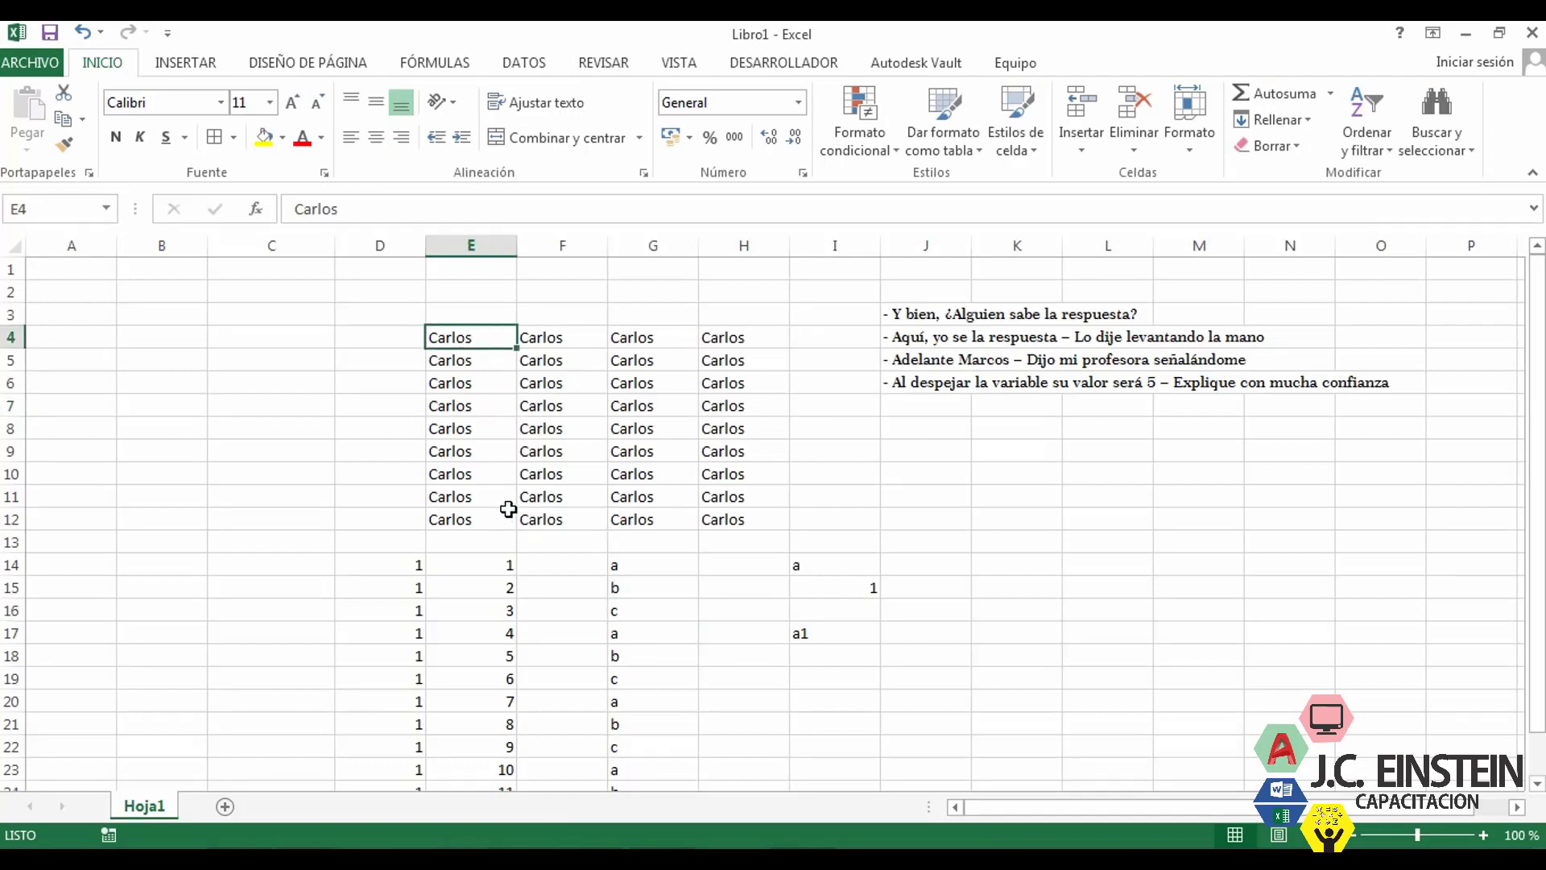
left_click_drag(413, 570, 413, 583)
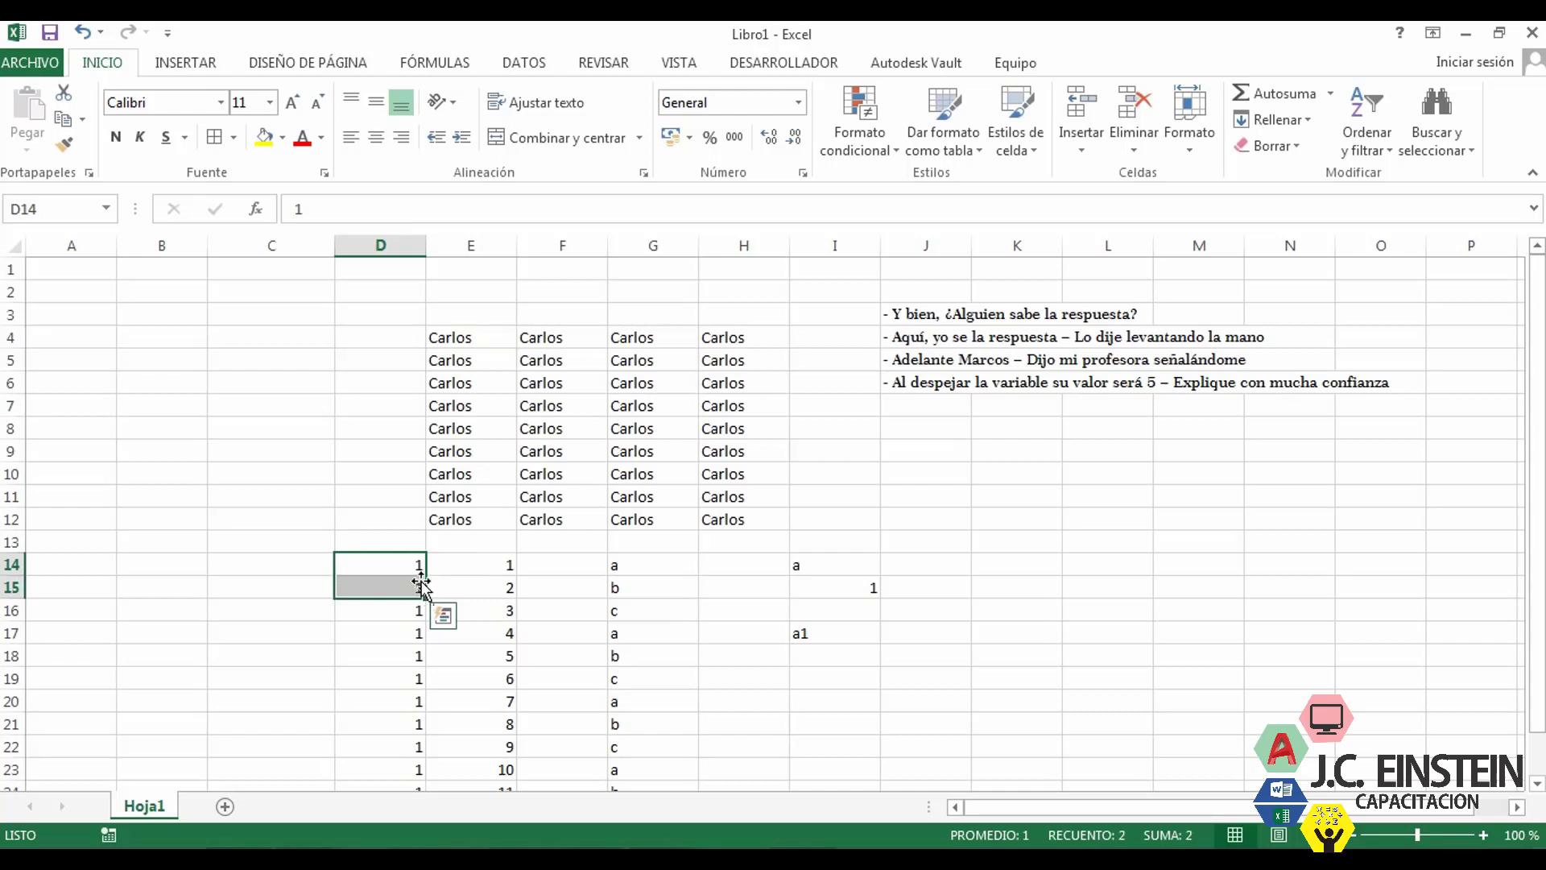
left_click_drag(392, 564, 390, 587)
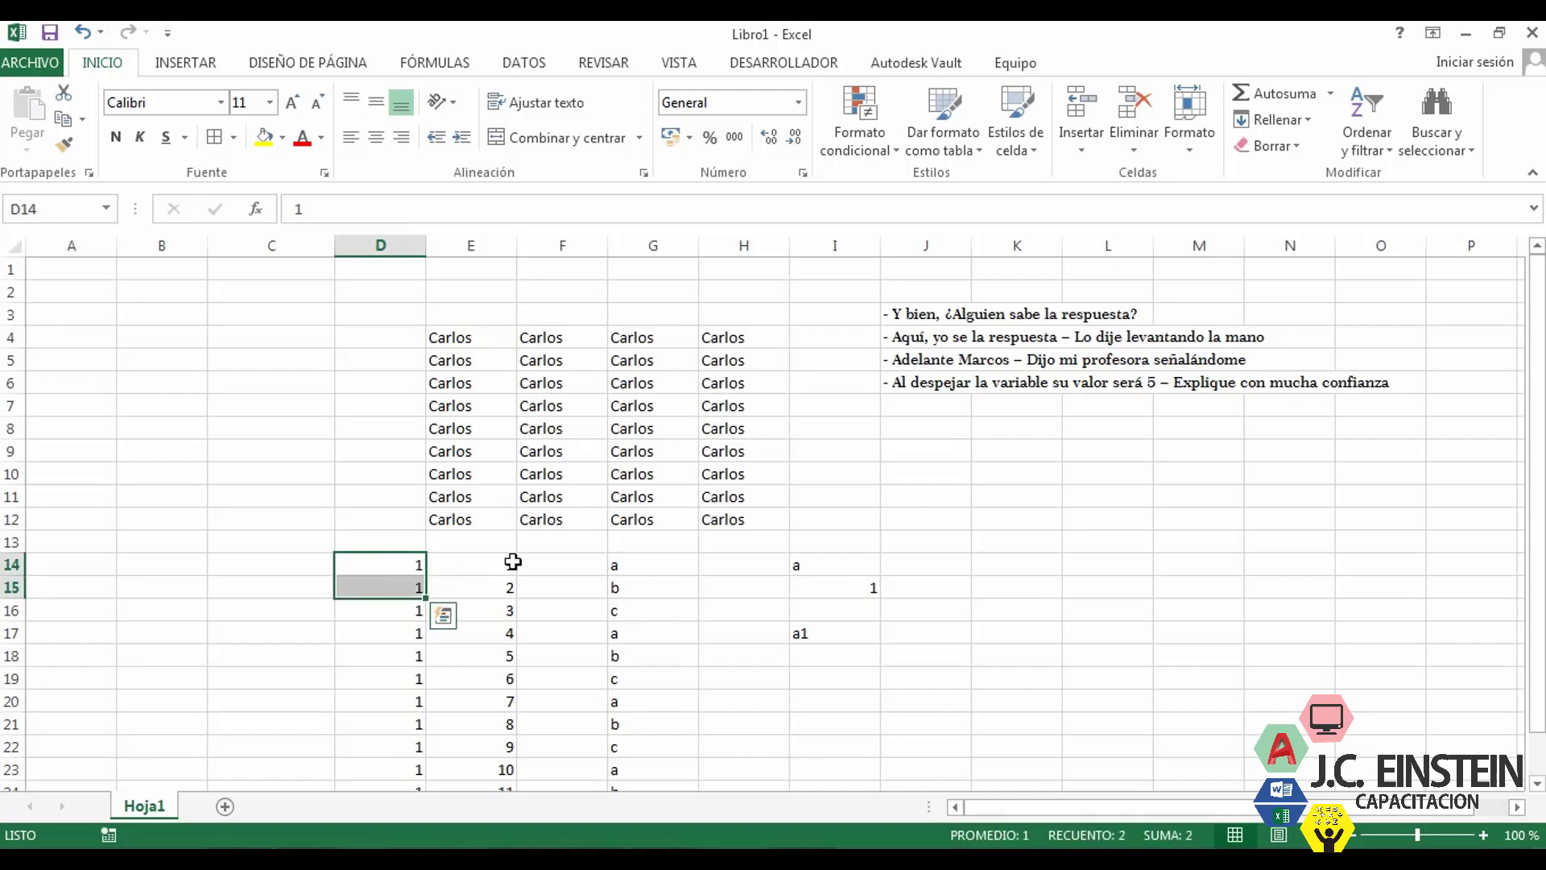
left_click(495, 337)
left_click_drag(518, 336, 739, 525)
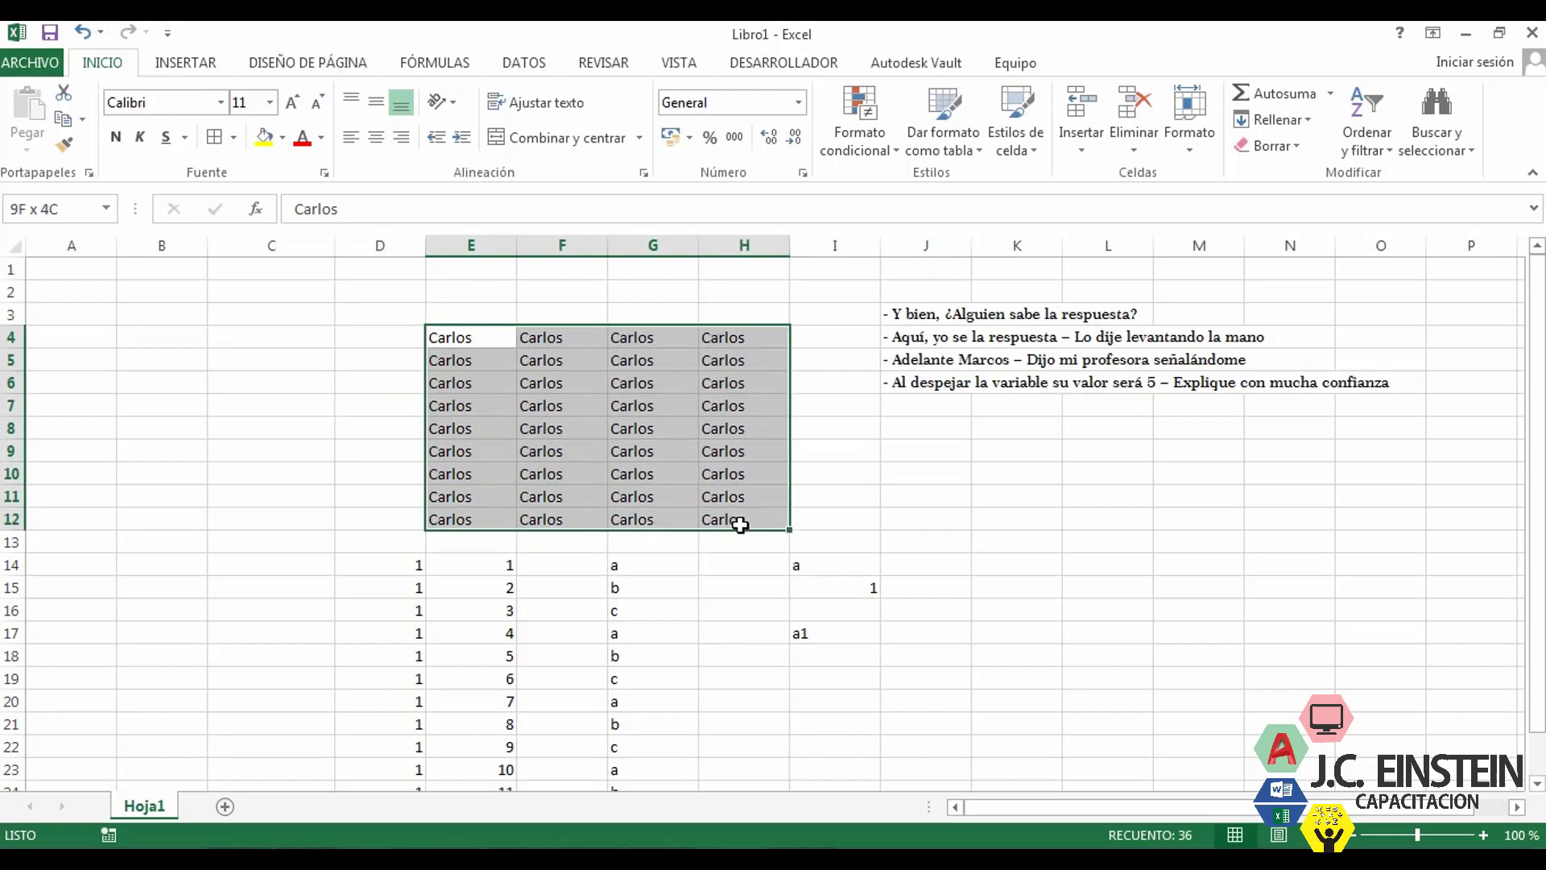
left_click_drag(740, 525, 741, 525)
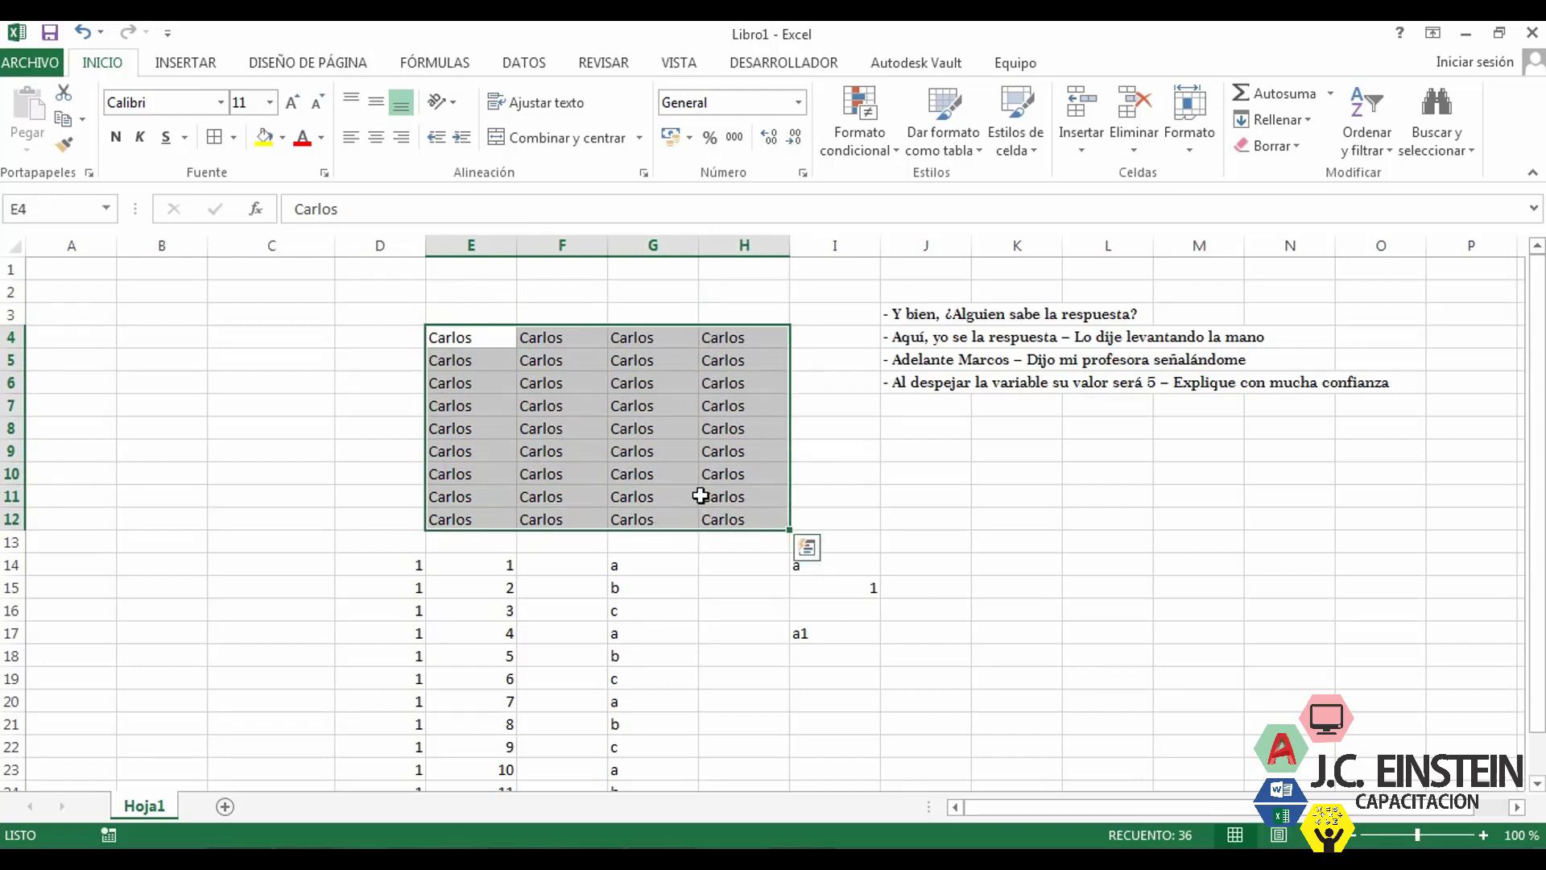
- Reselect from E4 and extend with Shift+arrow keys to E4:H12
left_click(478, 340)
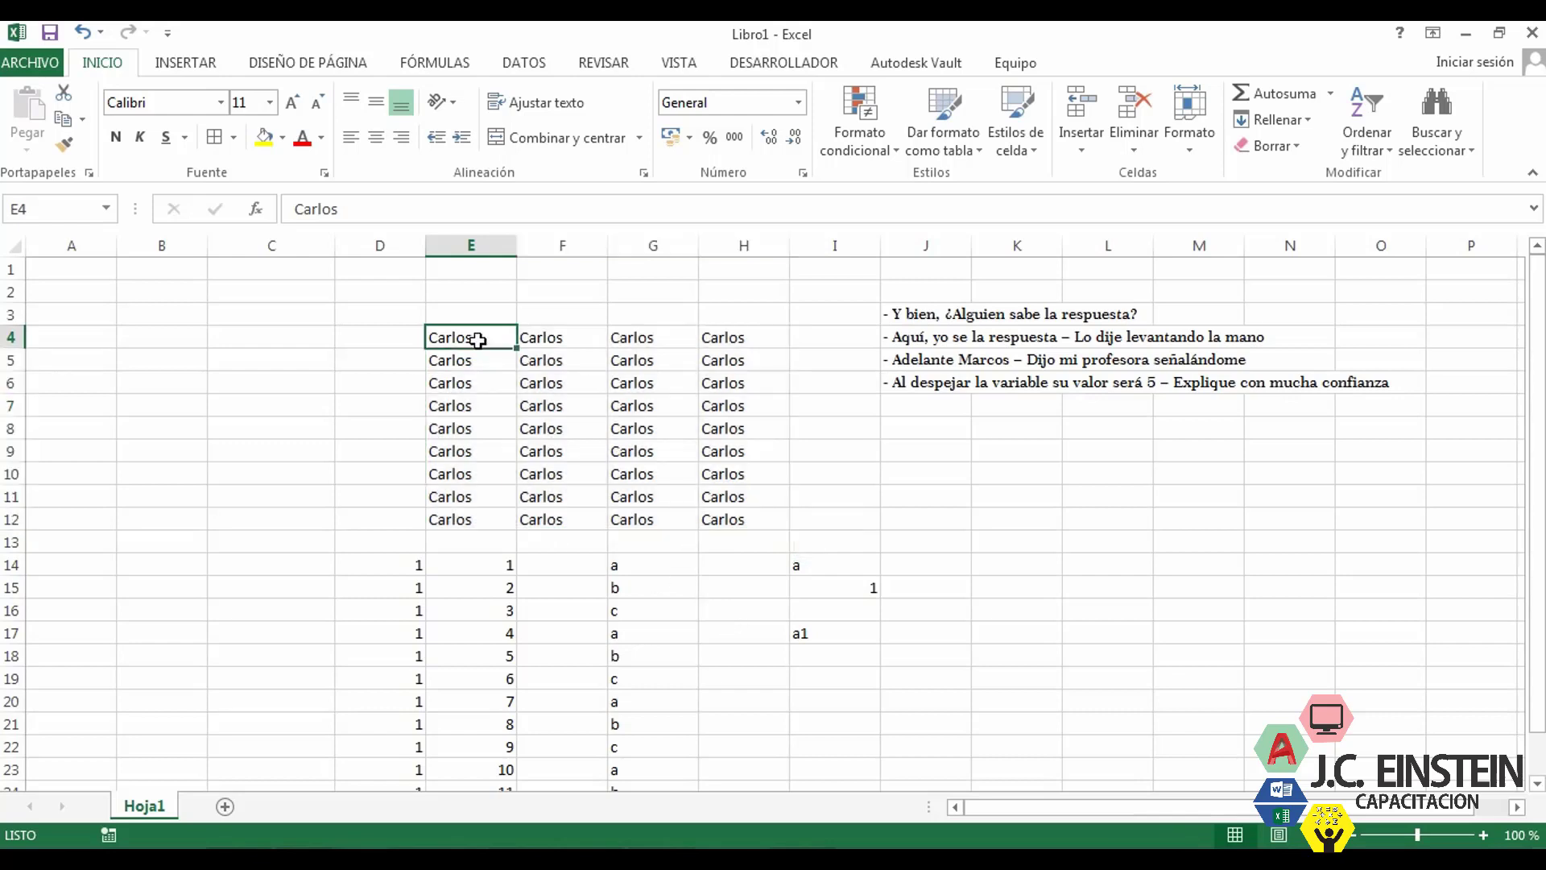
left_click(318, 352)
left_click(493, 339)
key("shift+Right")
key("shift+Right")
key("shift+Right")
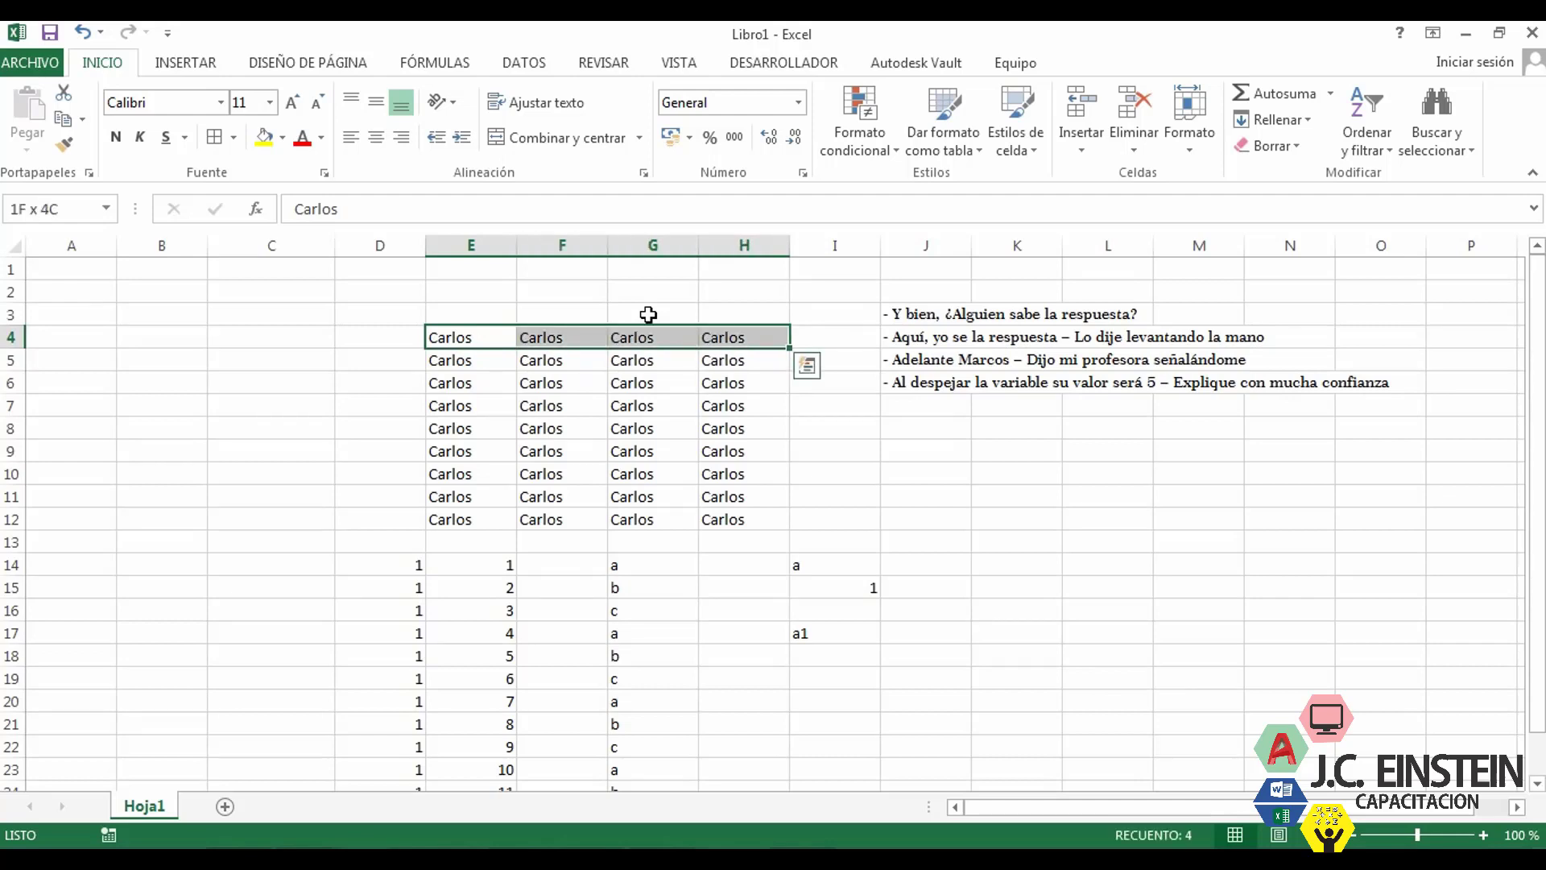
key("shift+Left")
key("shift+Left")
key("shift+Left")
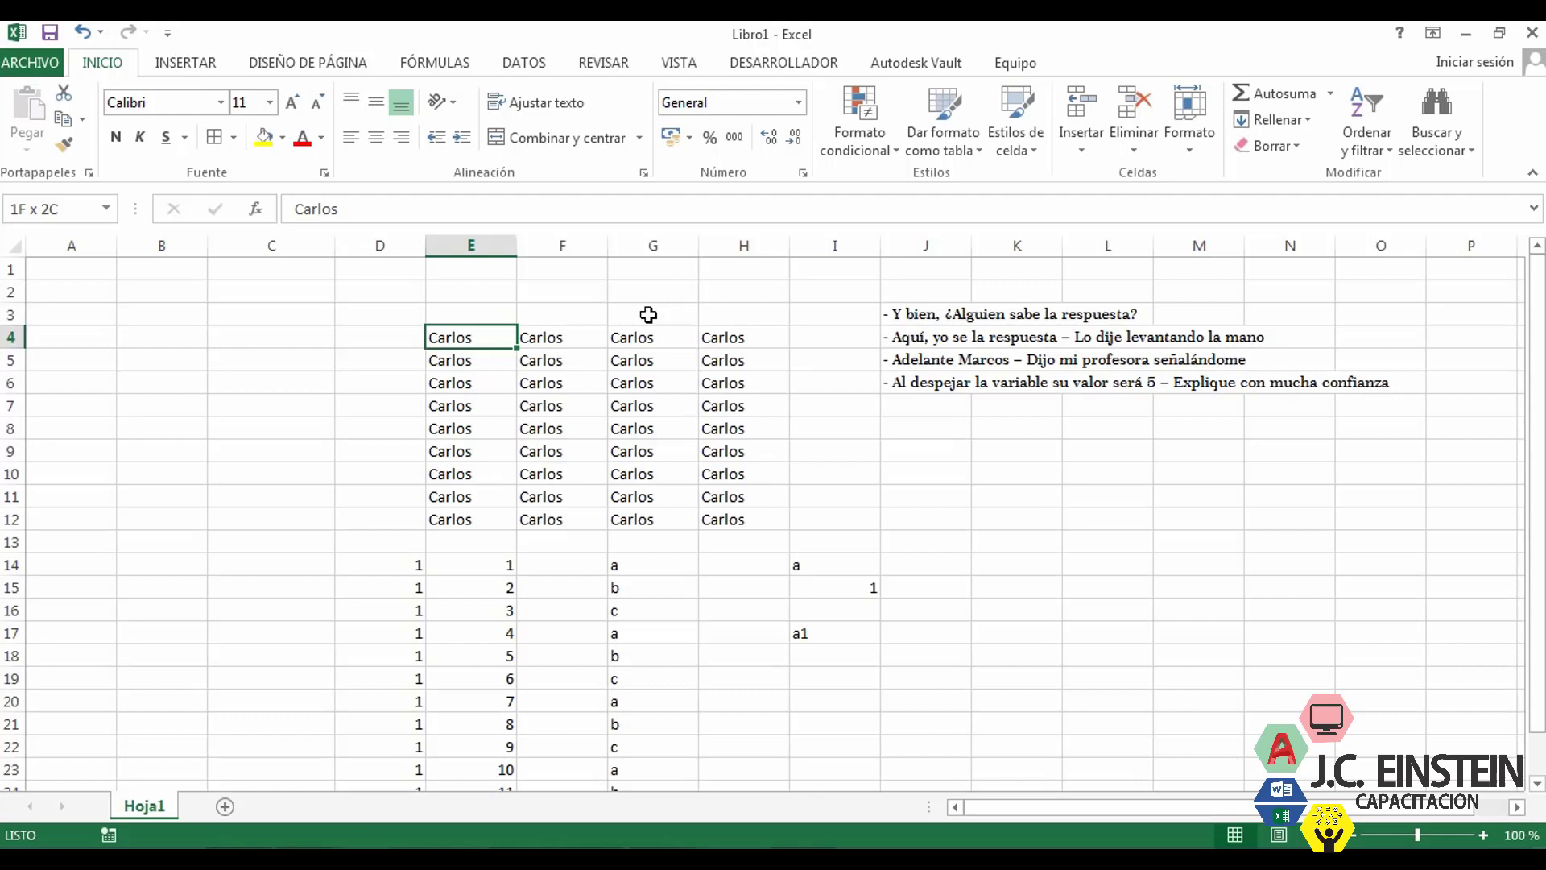
key("shift+Right")
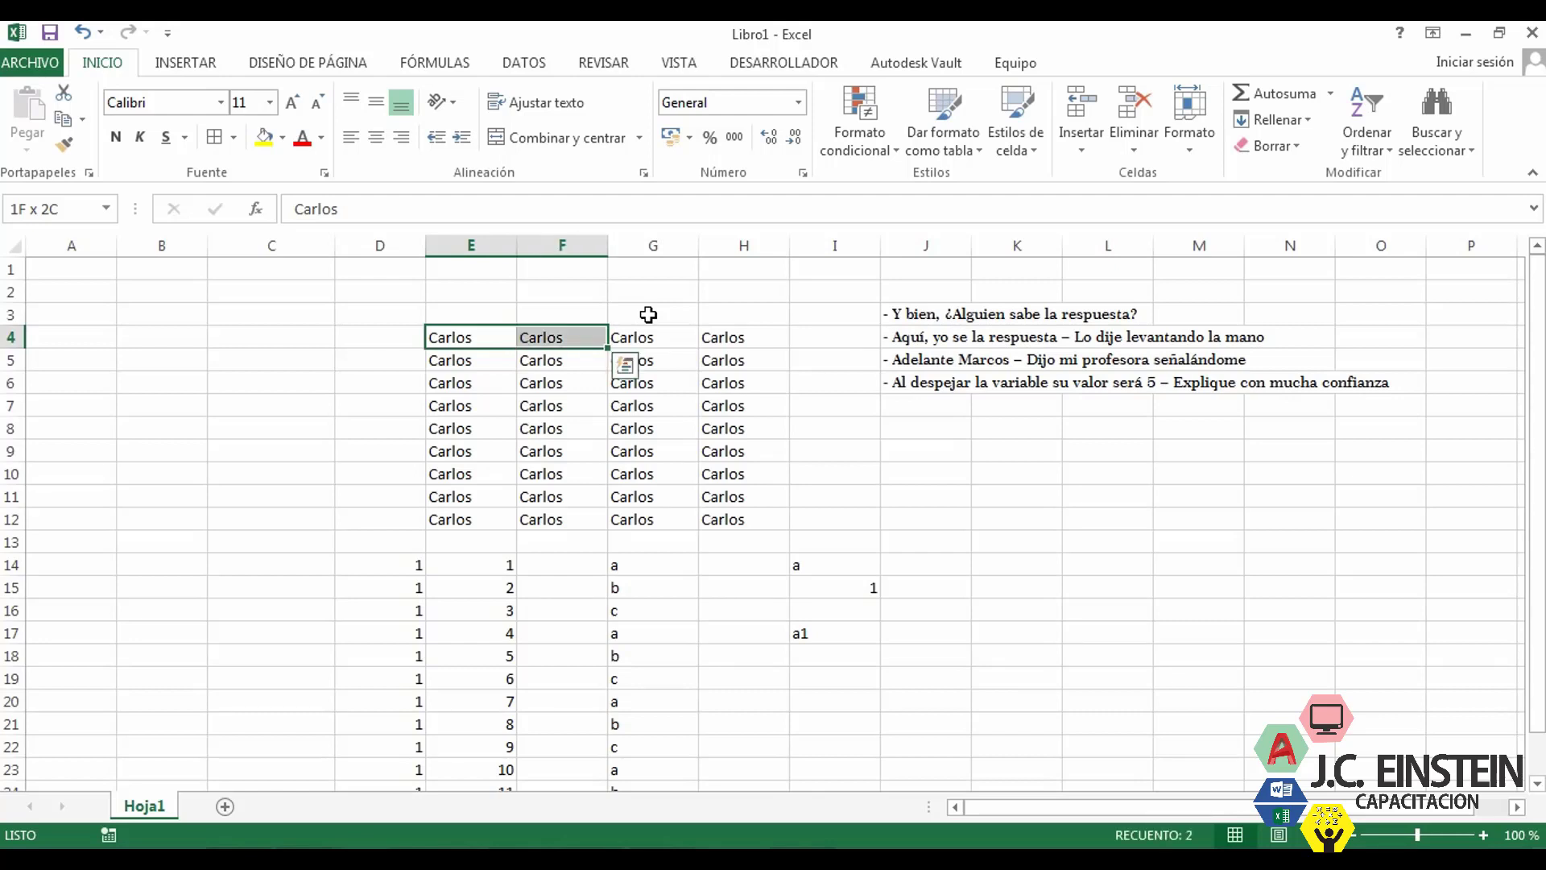
key("shift+Right")
key("shift+Right")
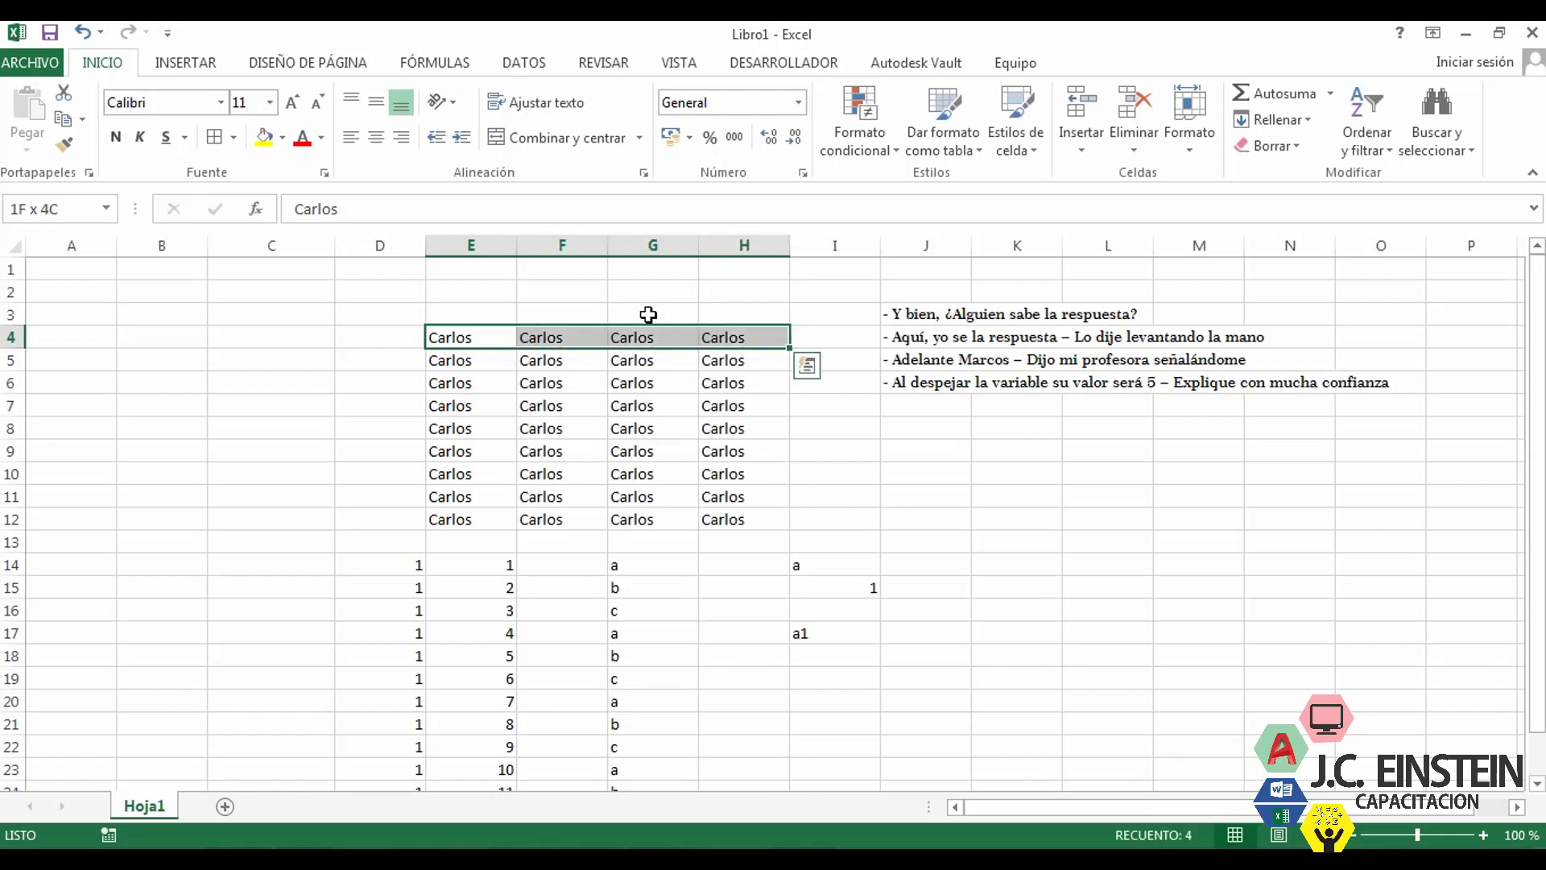
key("shift+Down")
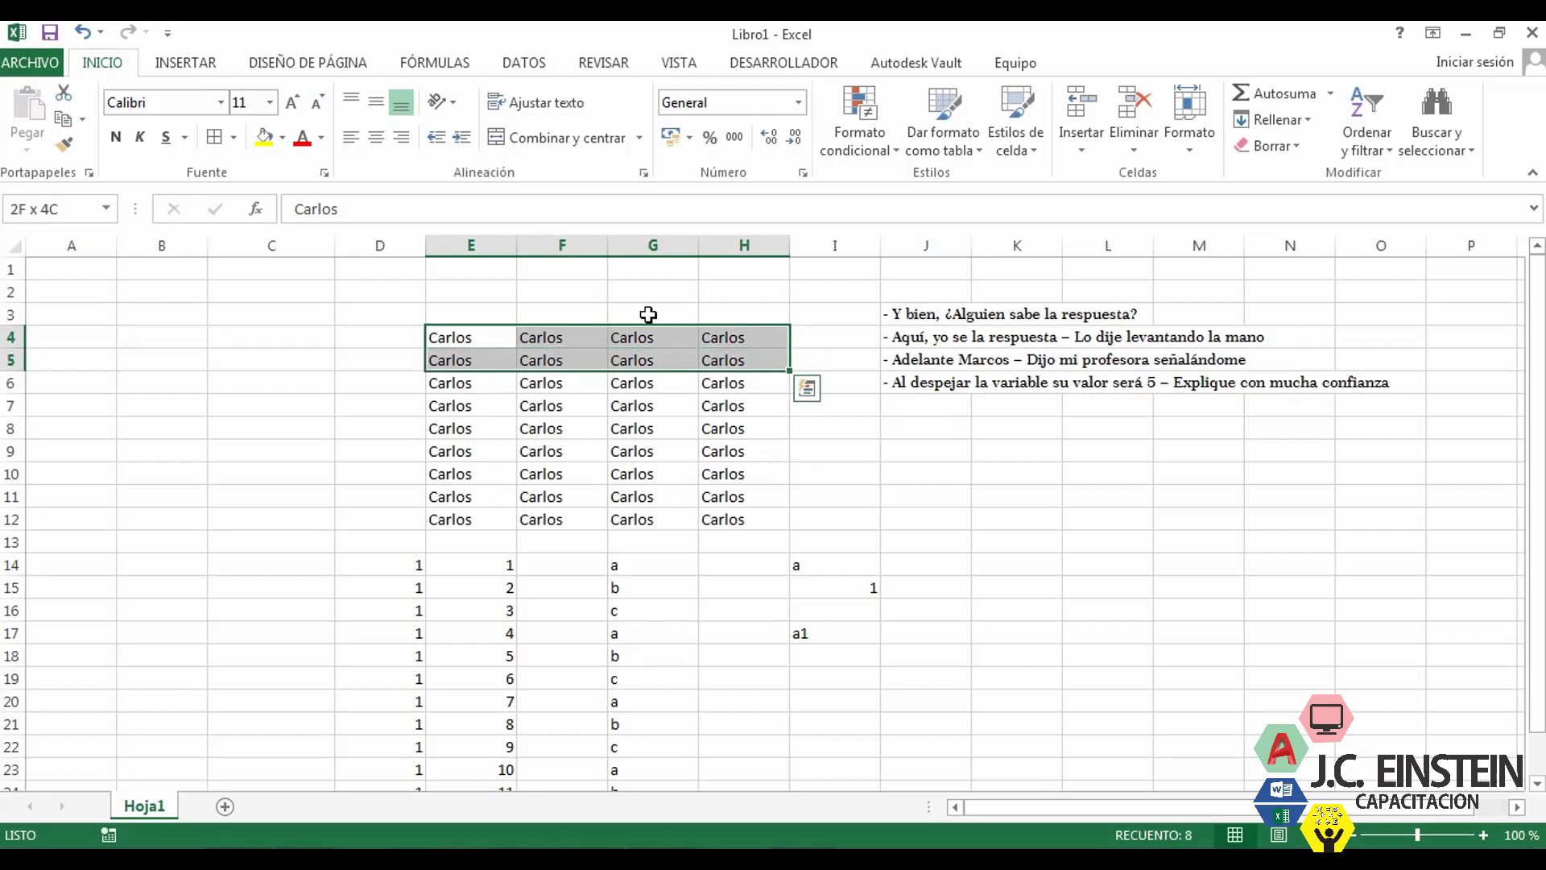
key("shift+Down")
key("shift+Down")
key("shift+Down")
key("shift+Down")
key("shift+Down")
key("shift+Down")
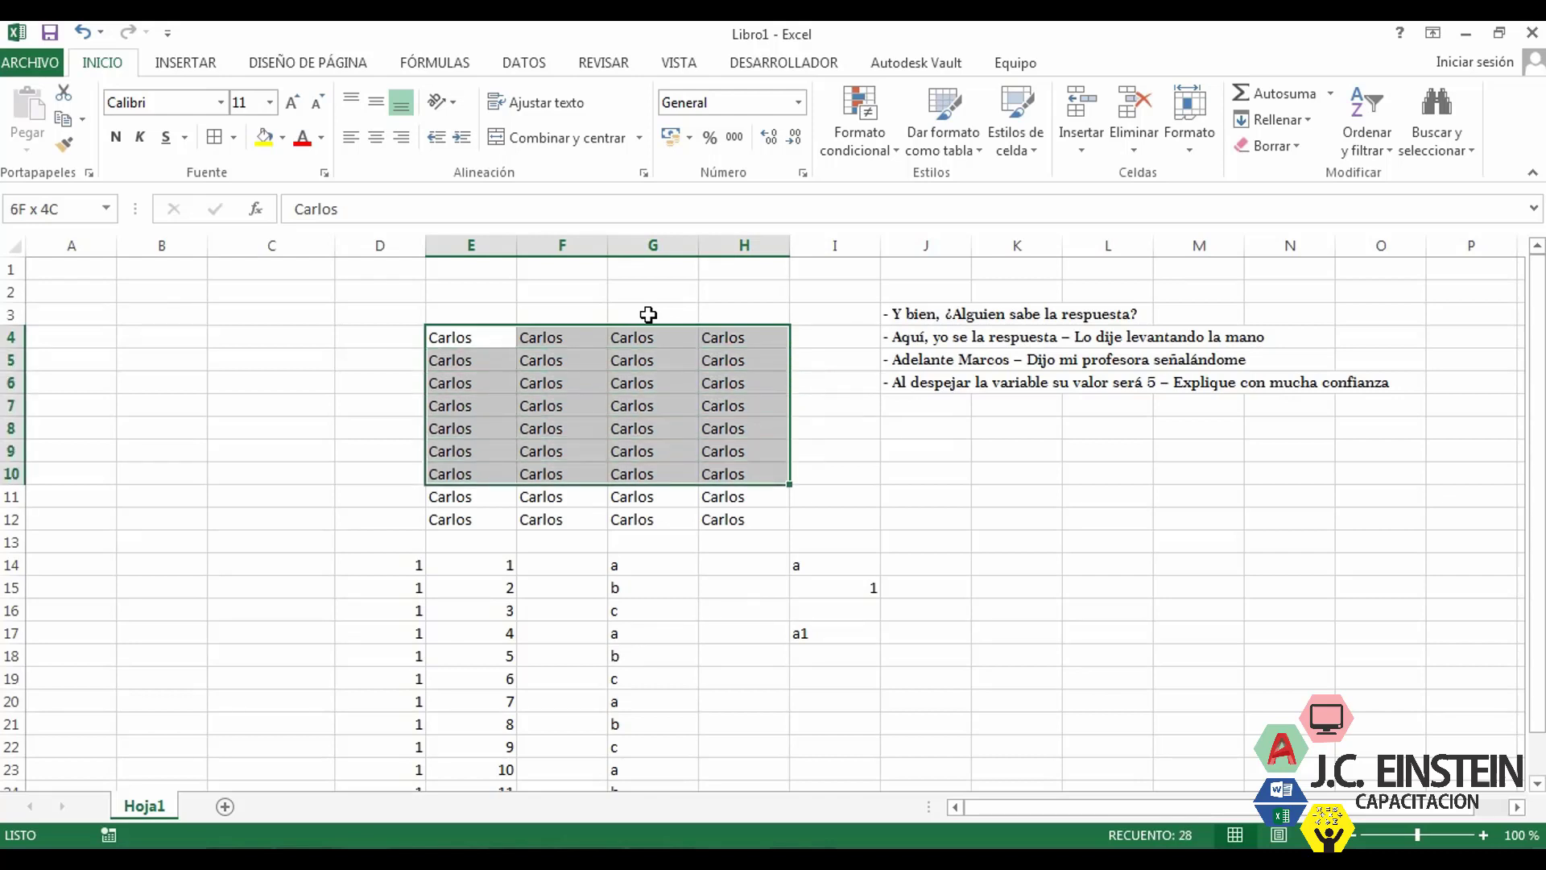
key("shift+Down")
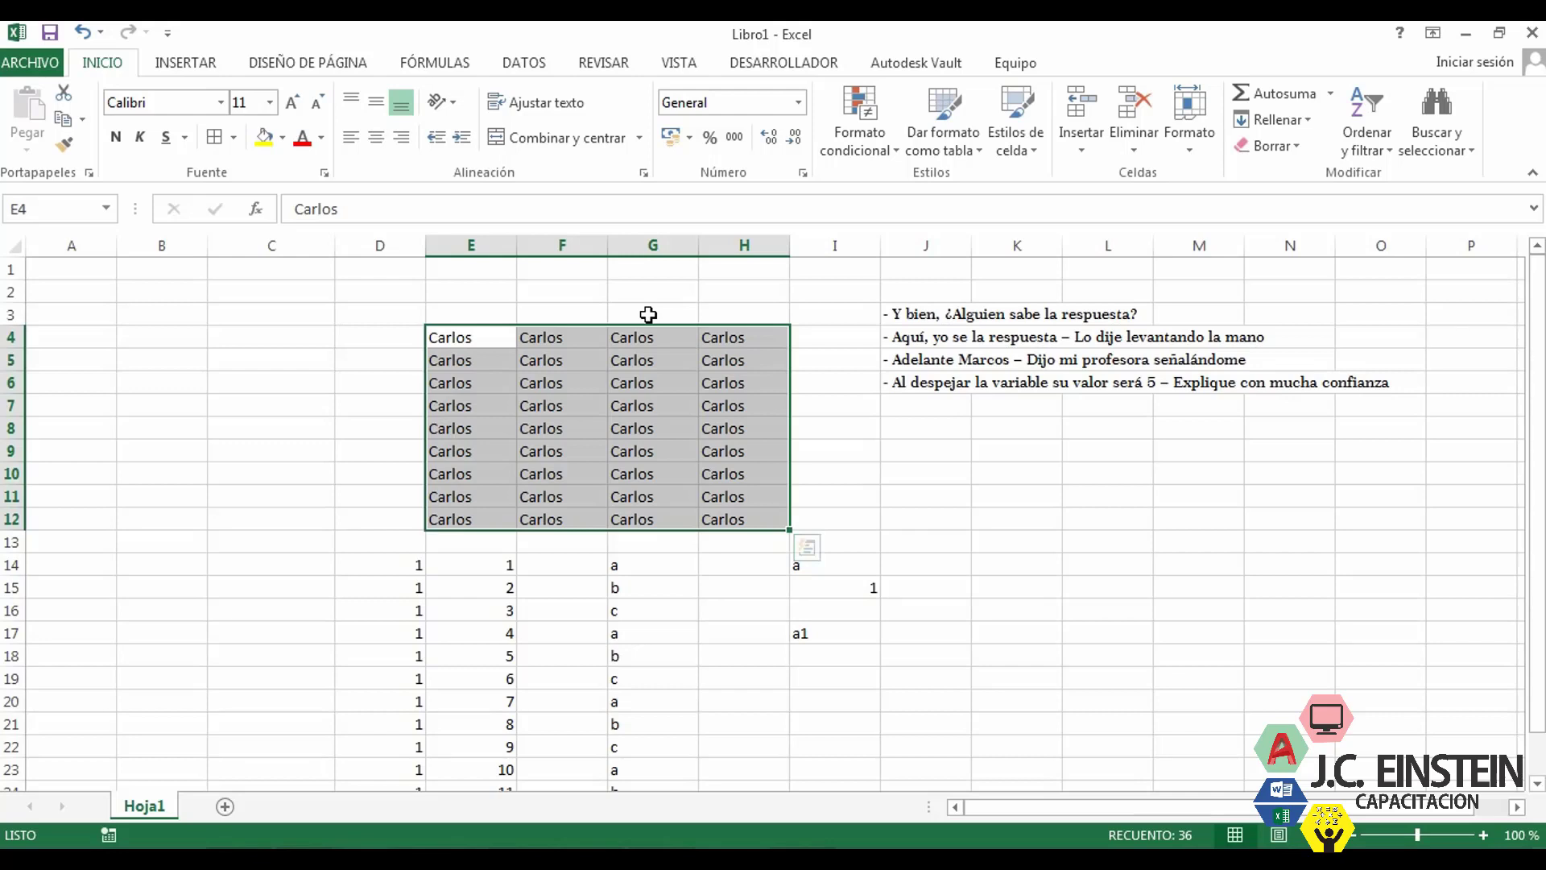
- Copy the E4:H12 block and paste it into L12:O20 and I25:L33
key("ctrl+c")
key("Right")
key("Right")
key("Right")
key("Right")
key("Right")
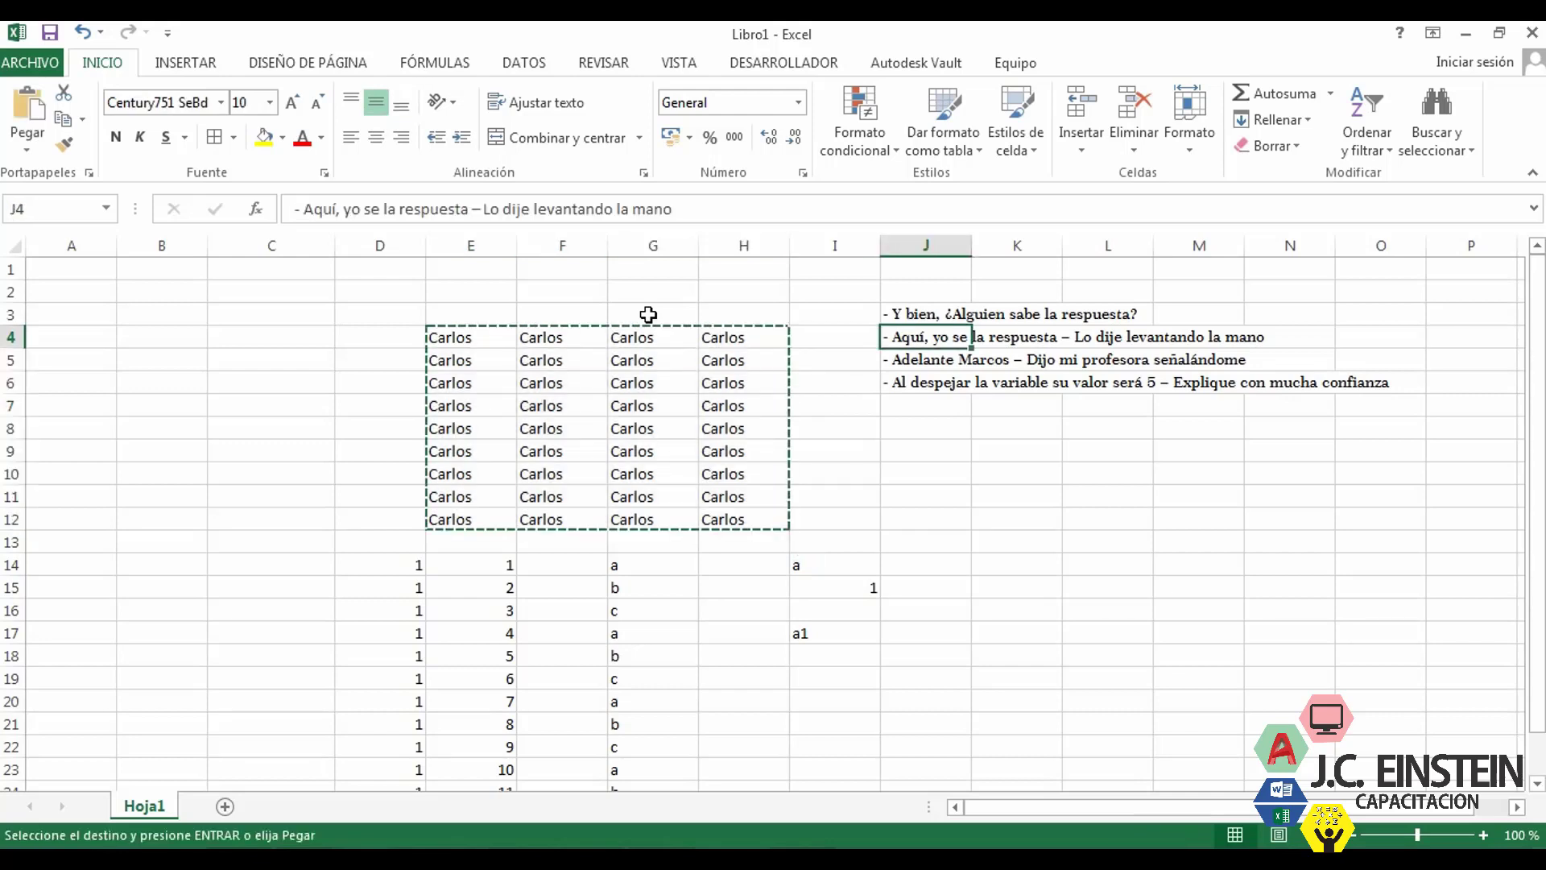
key("Down")
key("Down")
key("Down")
key("Down")
key("Right")
key("Down")
key("Down")
key("Down")
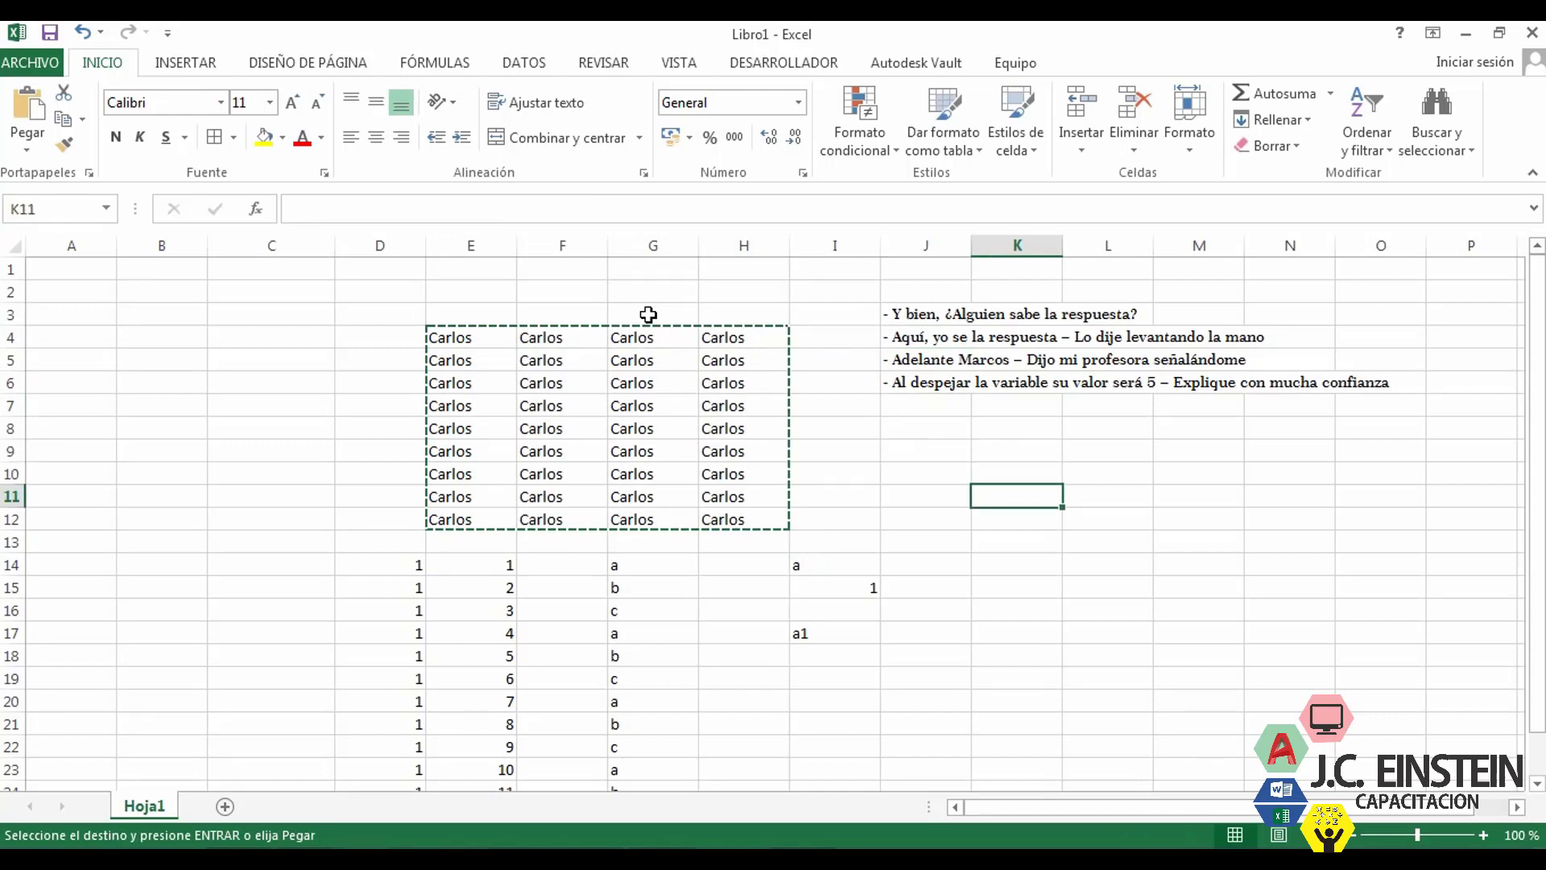
key("Right")
key("Down")
key("ctrl+v")
key("Down")
key("Down")
key("Down")
key("Down")
key("Down")
key("Down")
key("Down")
key("Down")
key("Down")
key("Down")
key("Down")
key("Down")
key("Down")
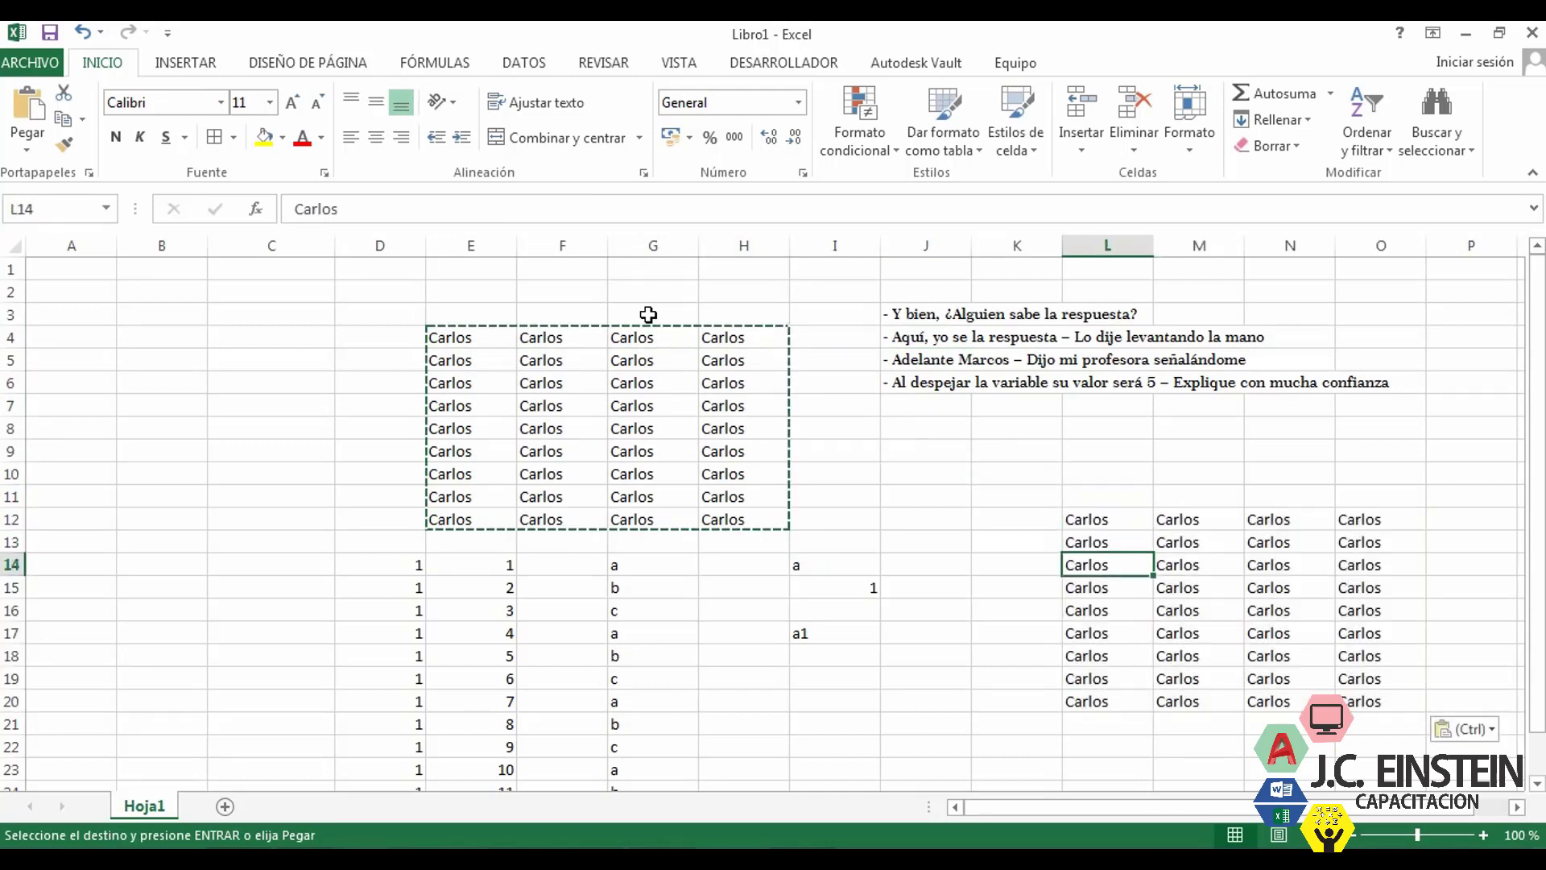
key("Left")
key("Left")
key("Left")
key("ctrl+v")
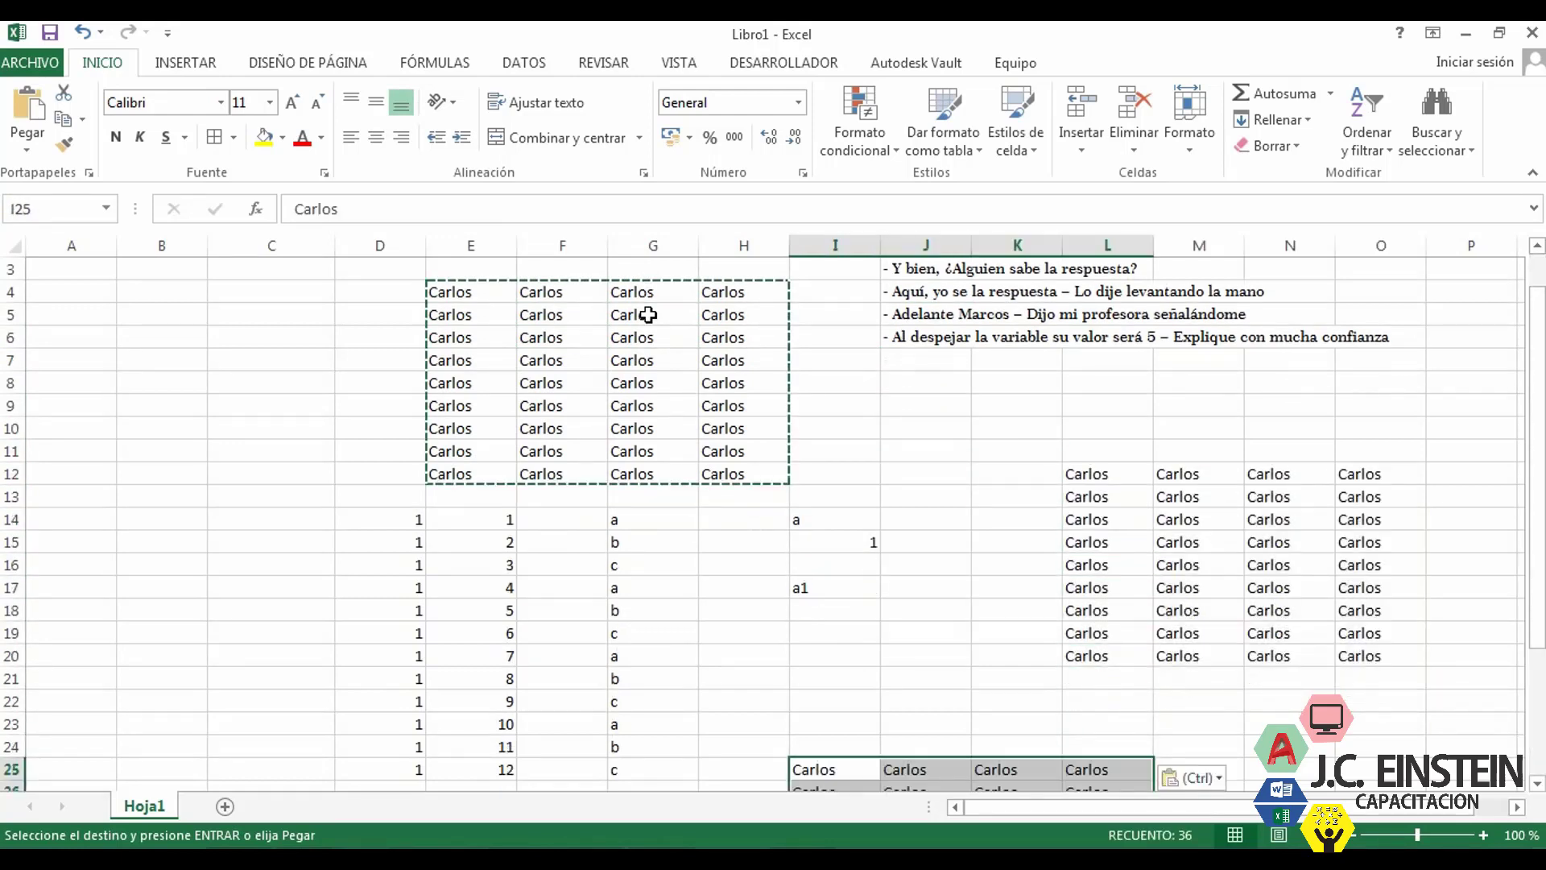
key("Down")
key("Down")
key("Down")
key("Down")
key("Down")
key("Down")
key("Down")
key("Down")
key("Down")
key("Up")
key("Up")
key("Up")
key("Up")
key("Up")
key("Up")
key("Up")
key("Up")
key("Up")
key("Up")
key("Up")
key("Up")
key("Up")
key("Up")
key("Up")
key("Up")
key("Up")
key("Up")
key("Up")
key("Up")
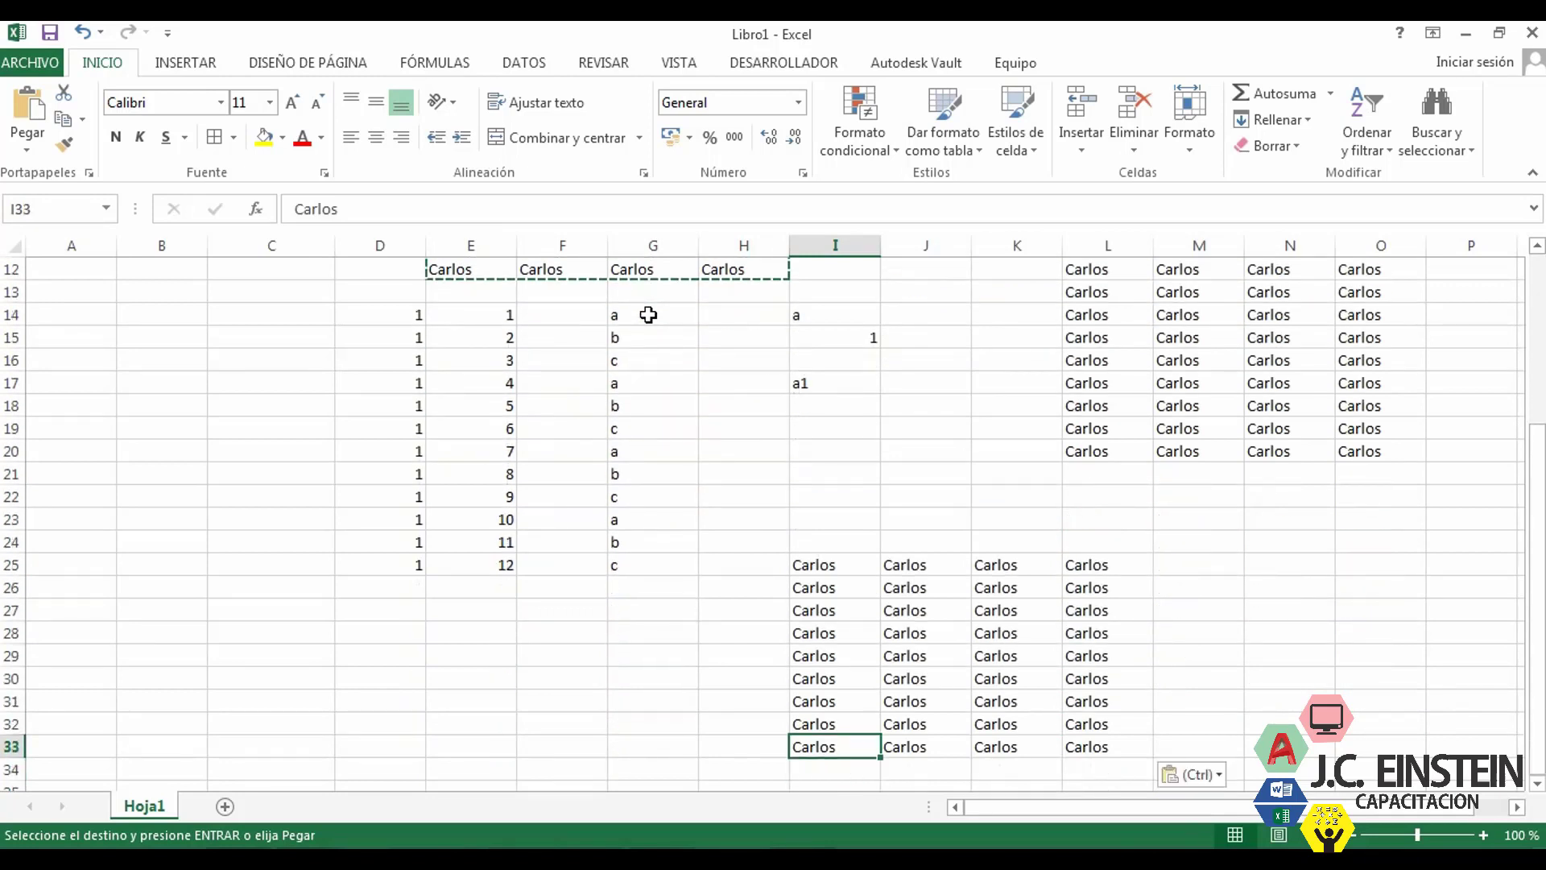
key("Up")
key("Up")
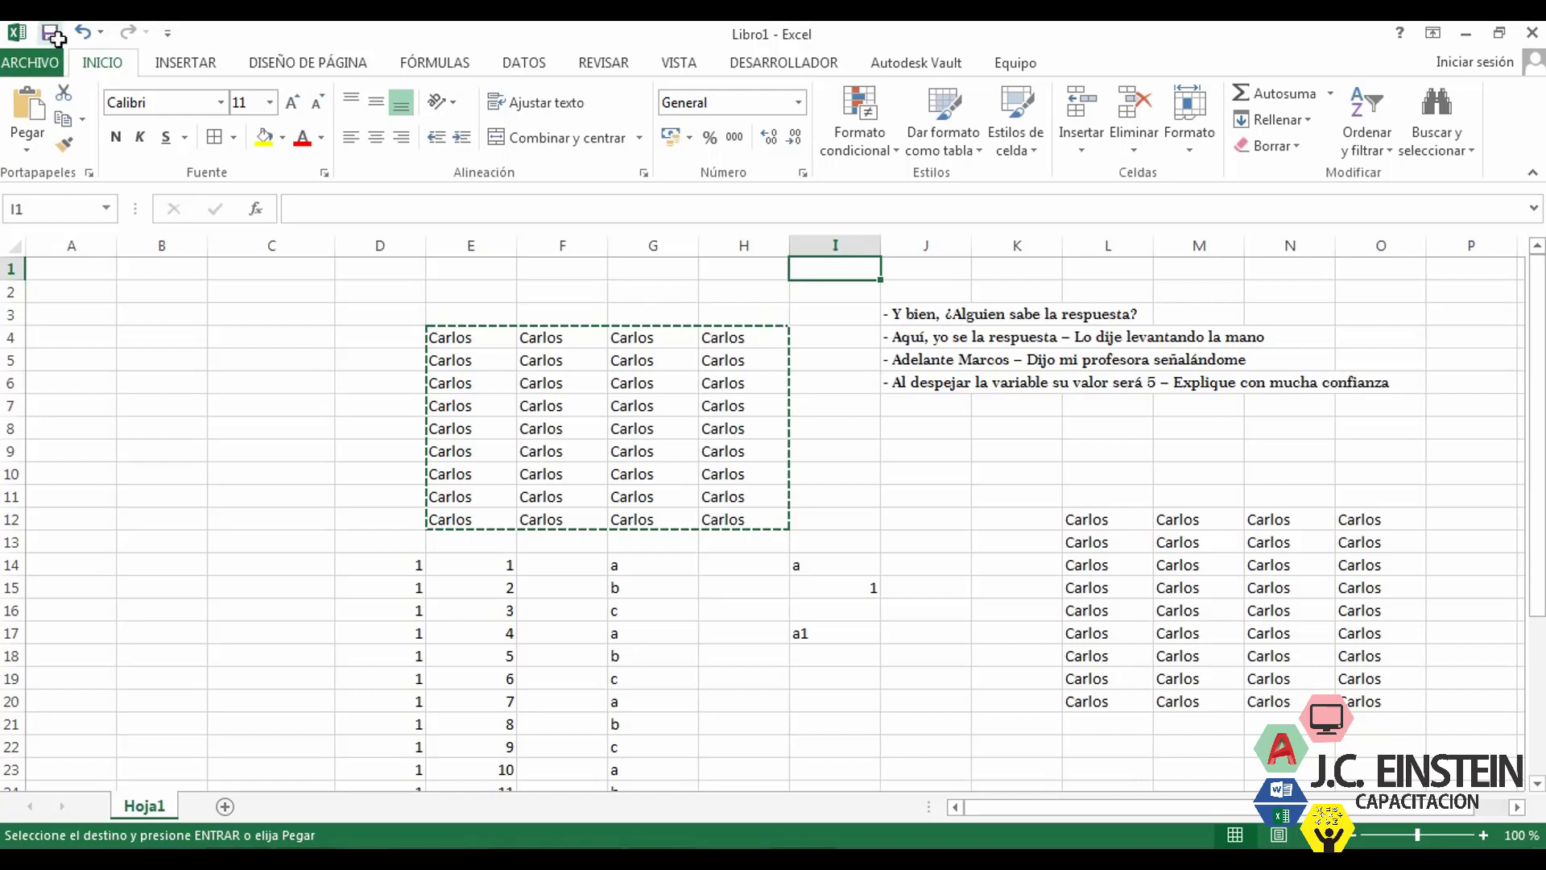
- Undo the paste with Ctrl+Z and cancel the pending copy with Esc
left_click(81, 36)
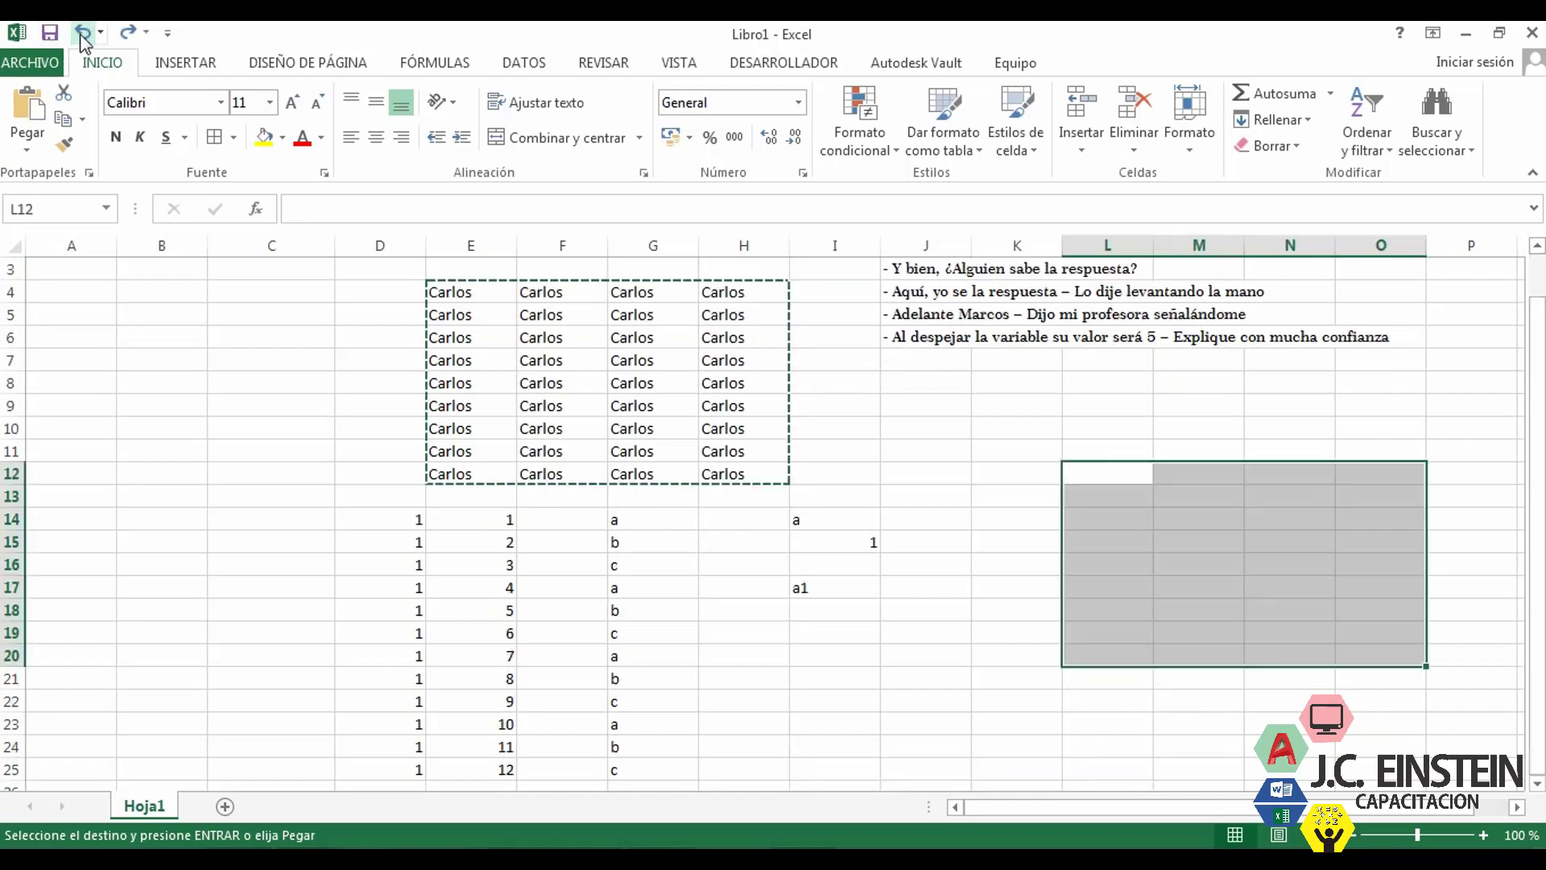
key("ctrl+z")
left_click(771, 449)
left_click(617, 425)
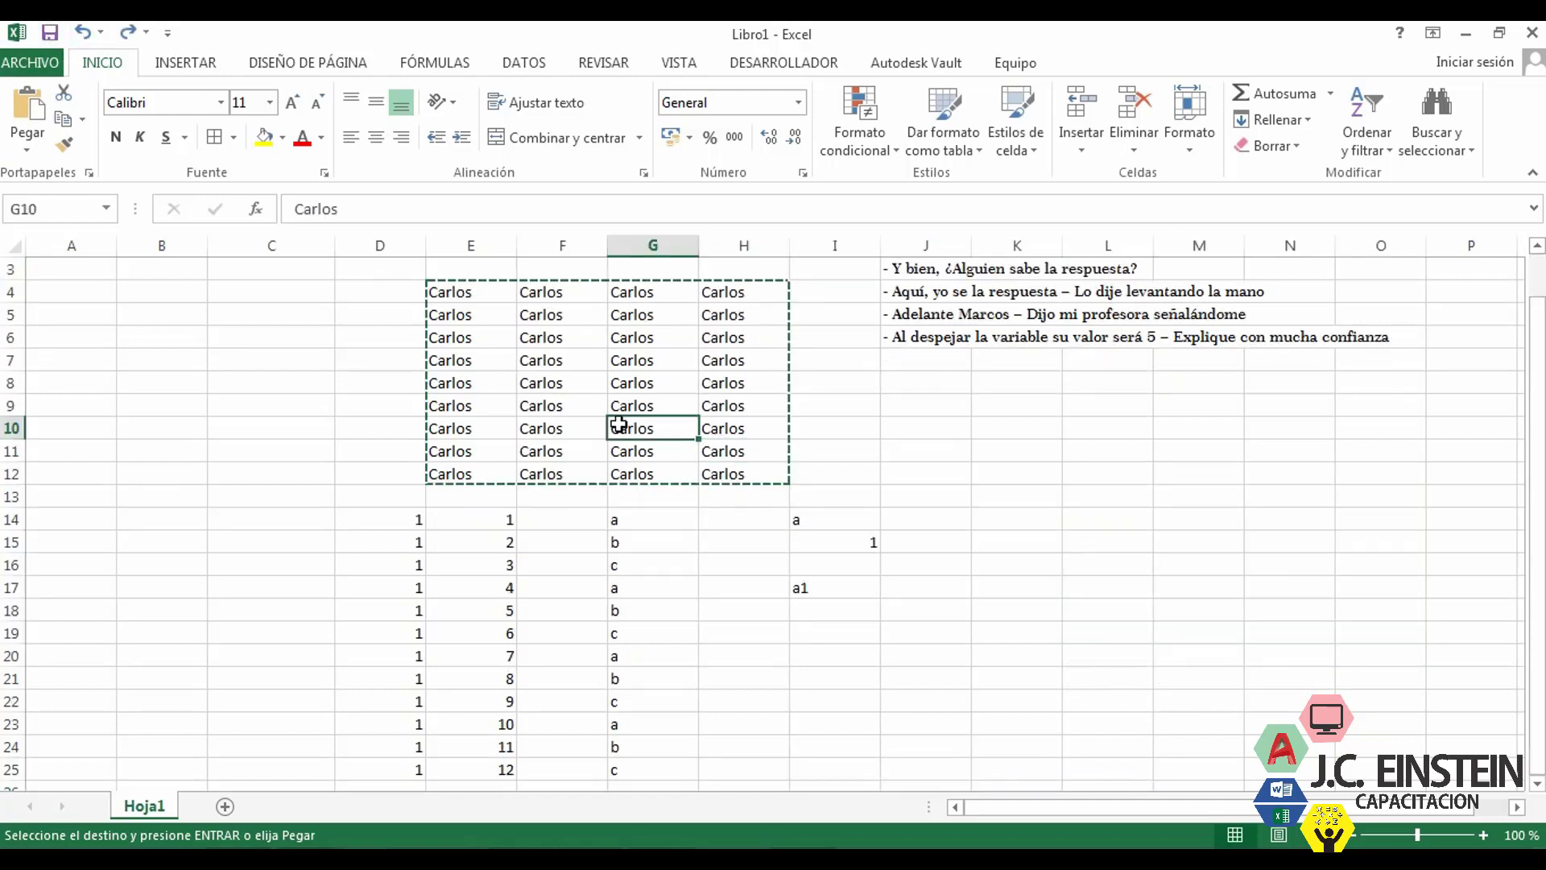
key("Escape")
left_click(733, 468)
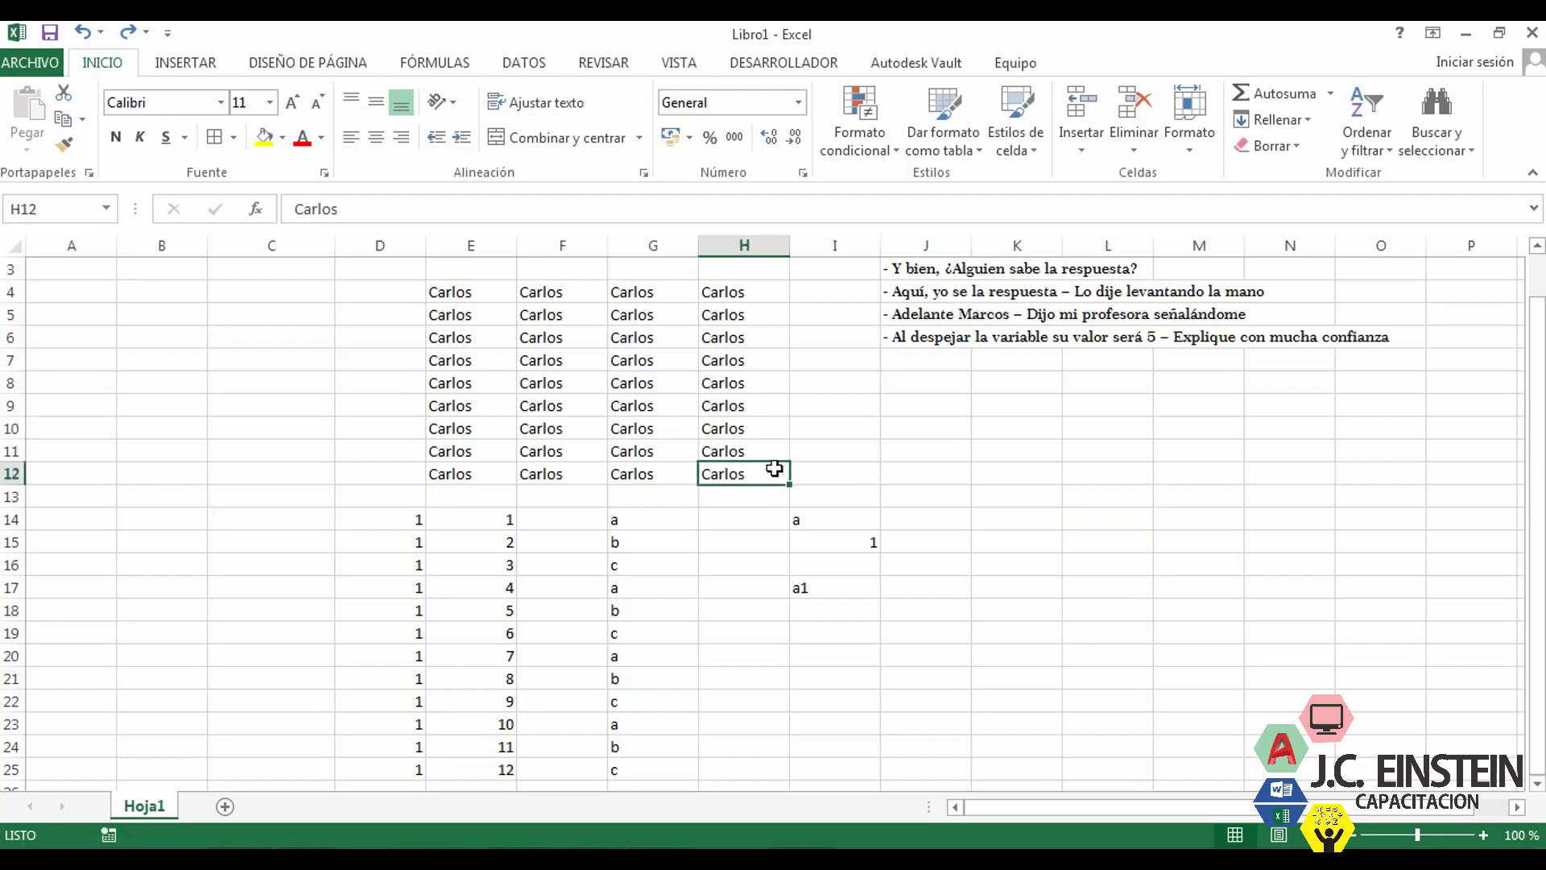
- Practise selecting E4:H12 by dragging and with Shift+arrow keys, then switch to PowerPoint
scroll(726, 545, "up", 1)
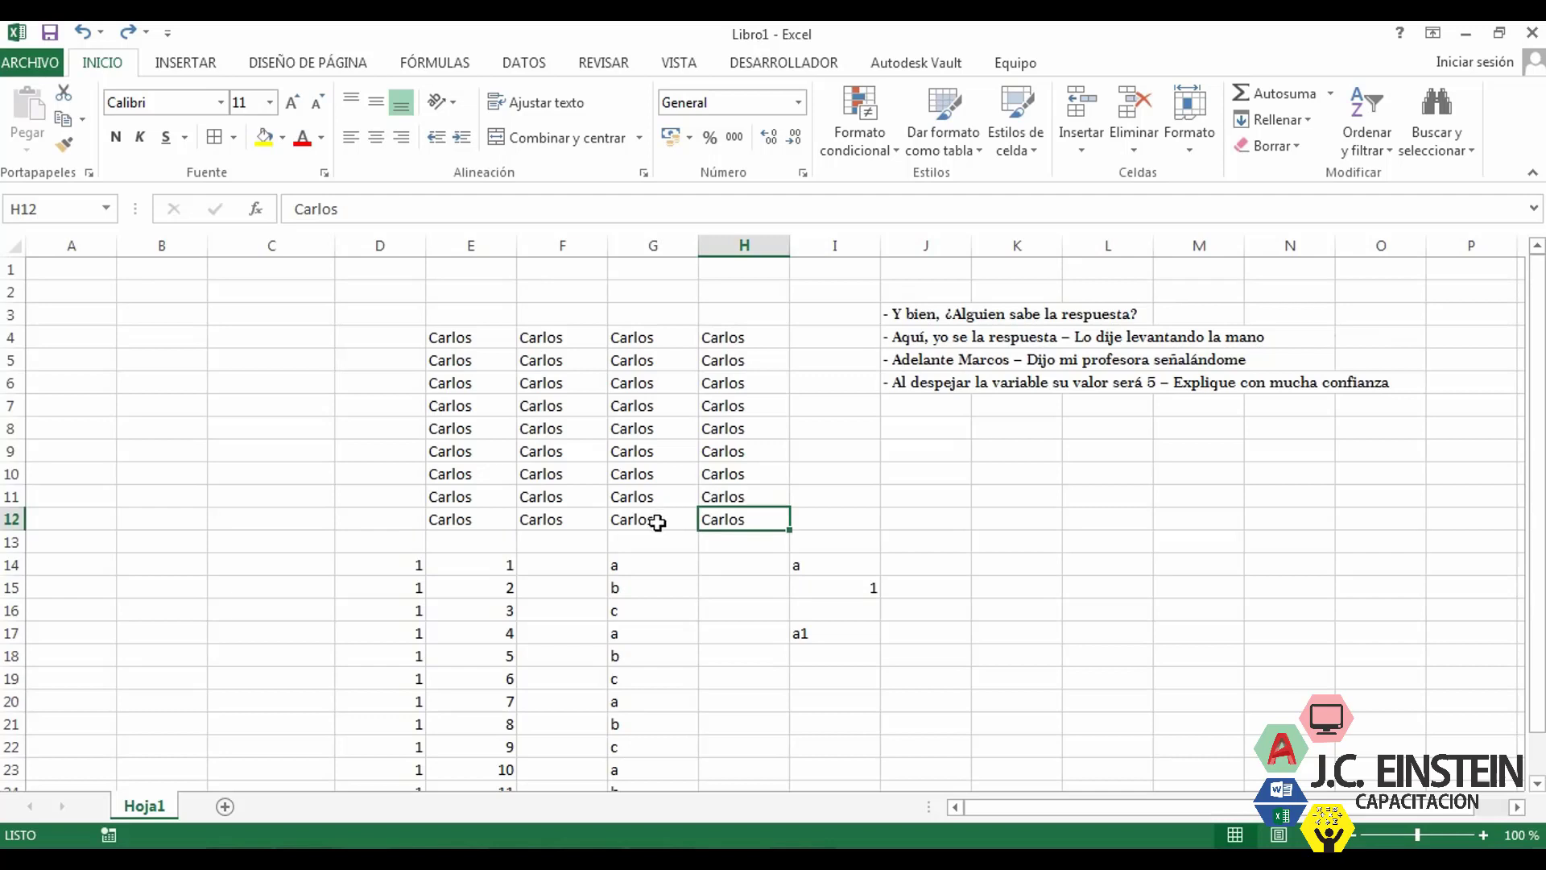
left_click_drag(442, 344, 754, 518)
left_click(1290, 544)
left_click(483, 344)
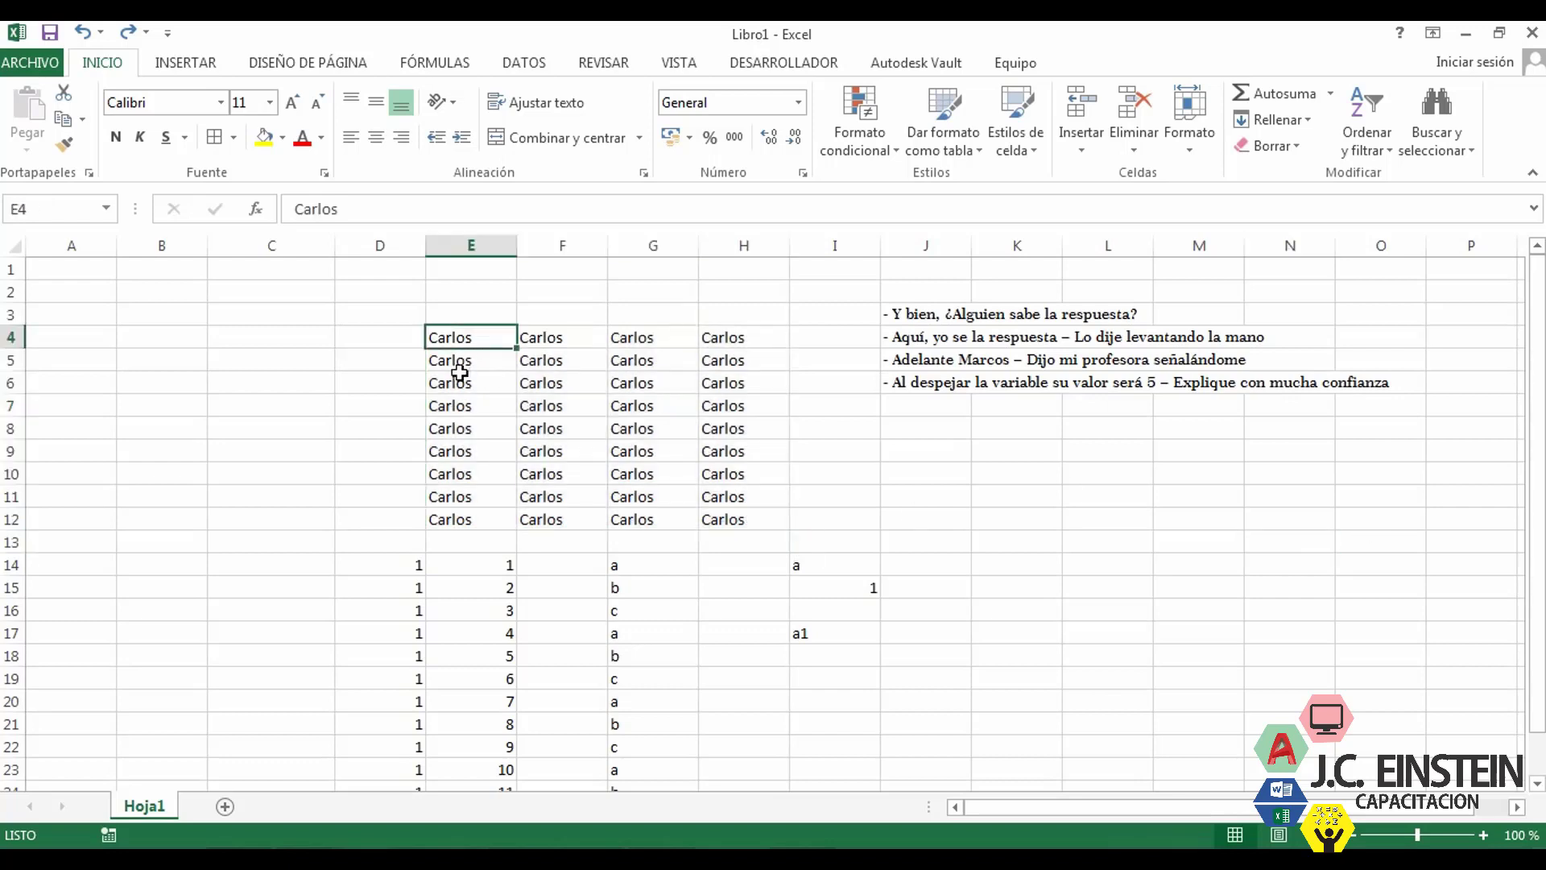
key("shift+Right")
key("shift+Down")
key("shift+Right")
key("shift+Down")
key("shift+Right")
key("shift+Down")
key("shift+Down")
key("shift+Down")
key("shift+Down")
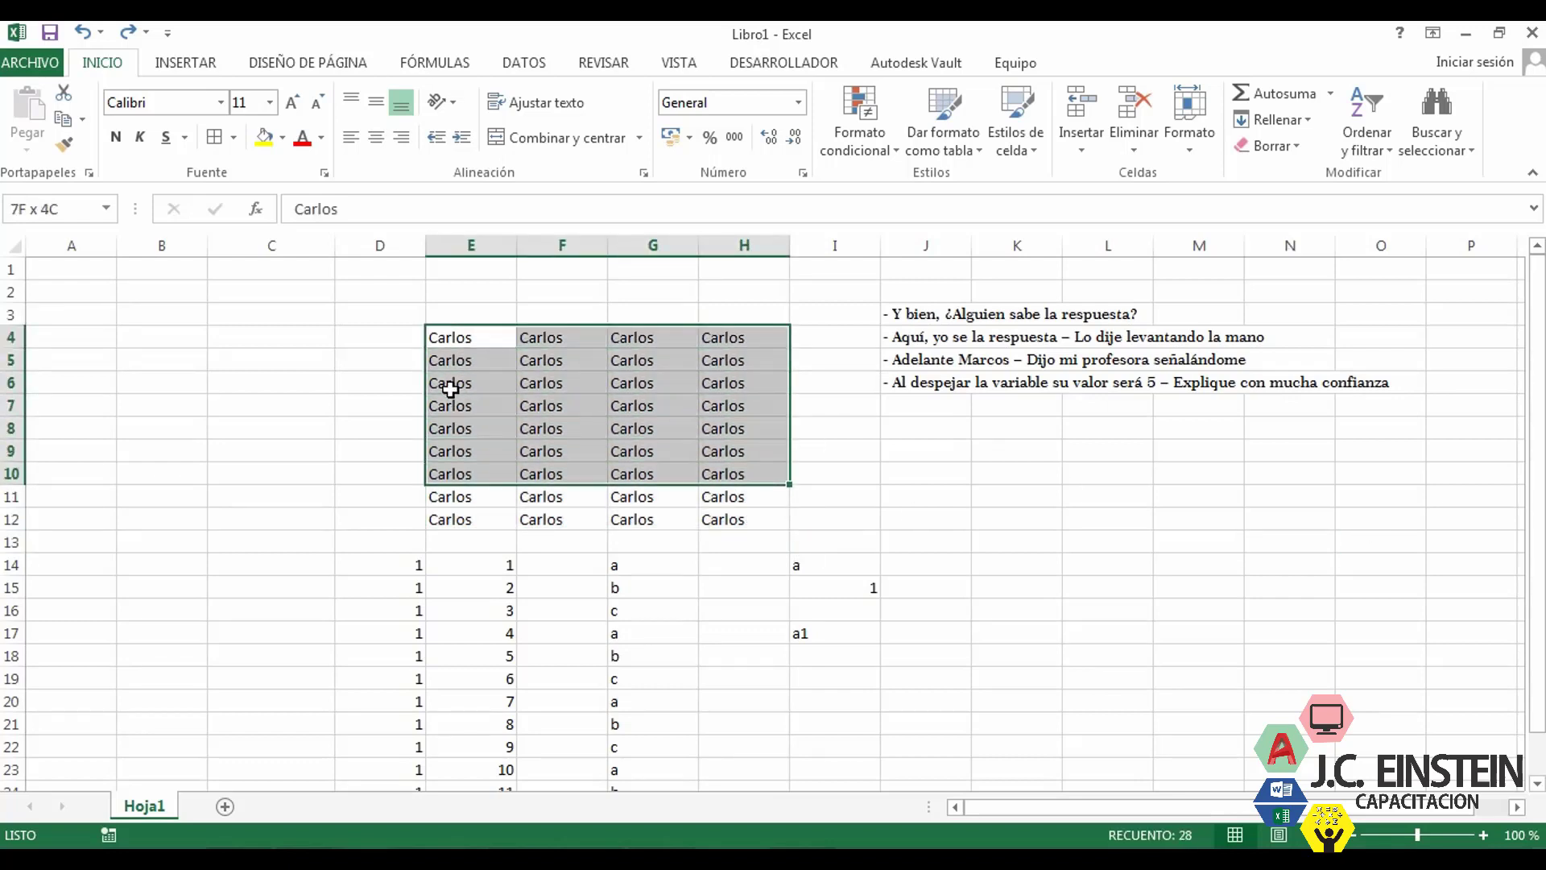
key("shift+Down")
key("shift+Down")
left_click(1031, 493)
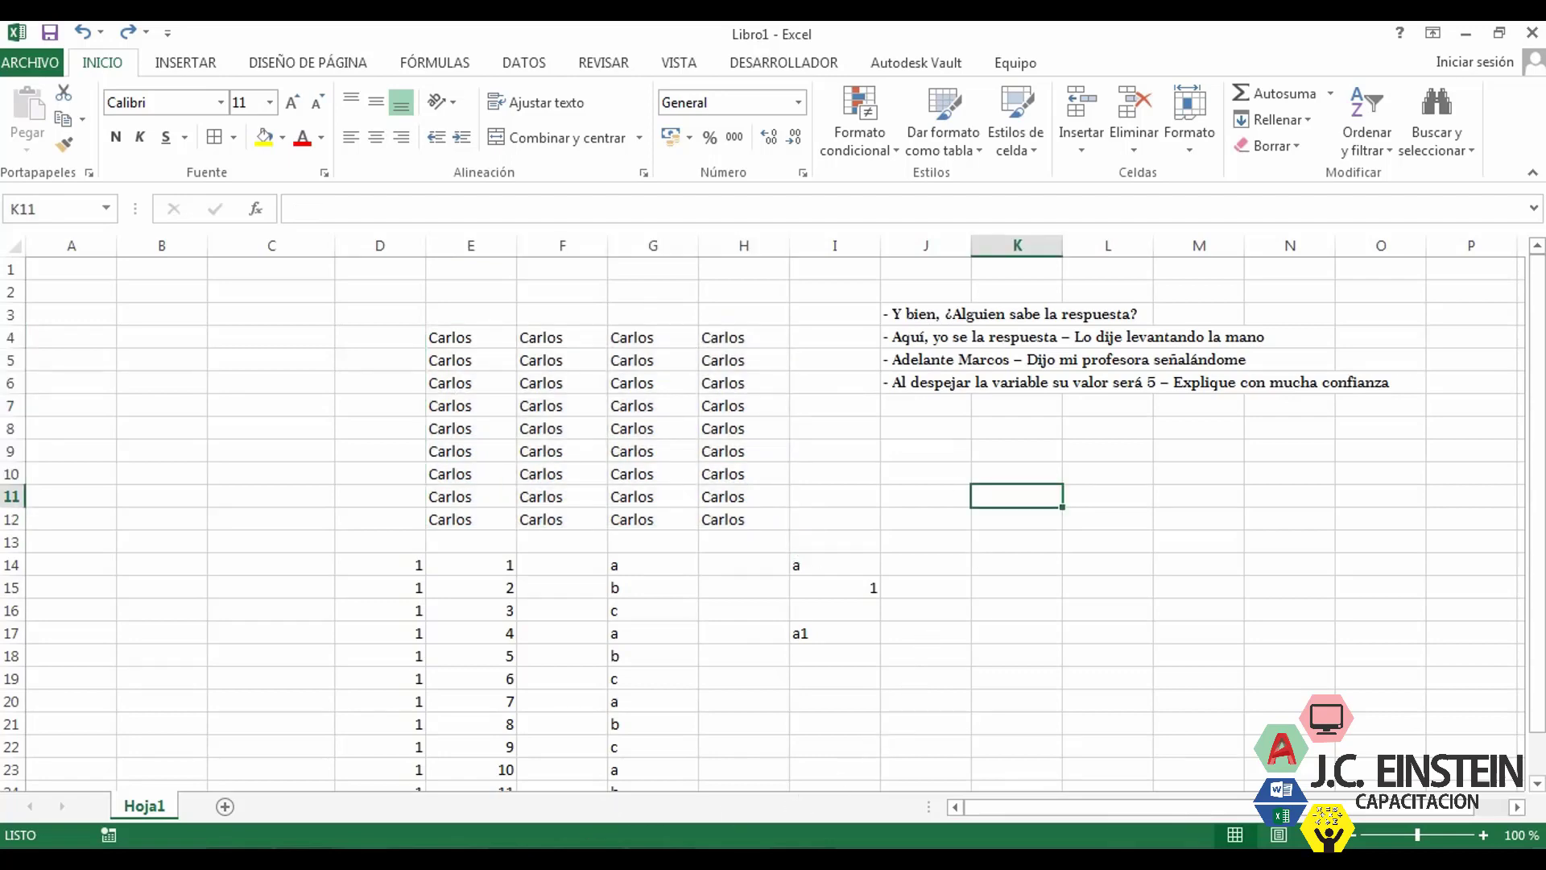
key("alt+Tab")
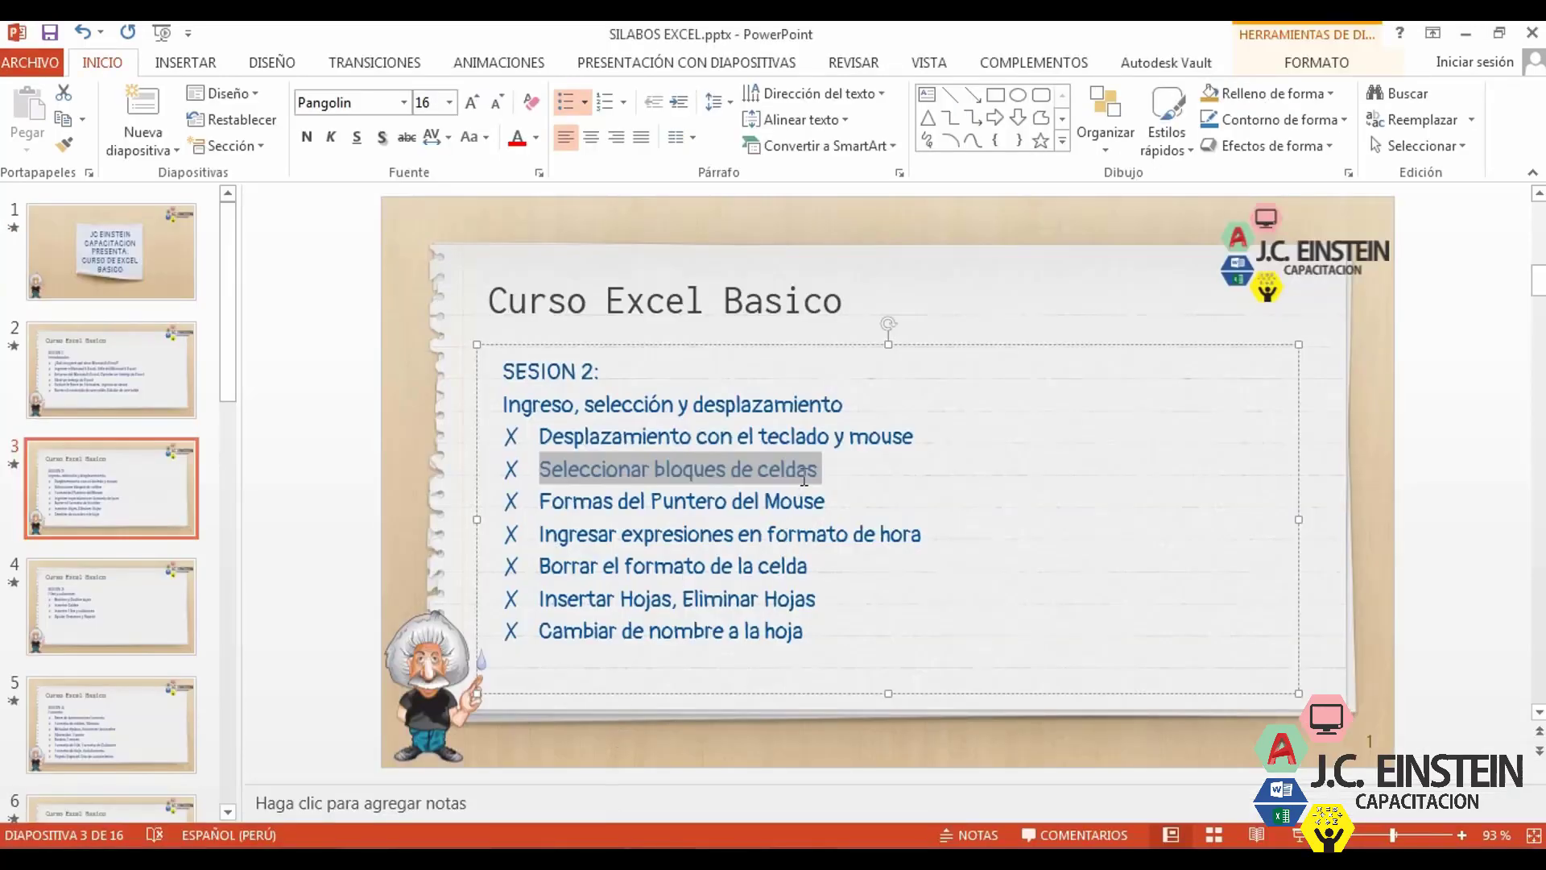
- Mark the 'Formas del Puntero del Mouse' topic on slide 3, then return to Excel
left_click_drag(830, 502, 539, 502)
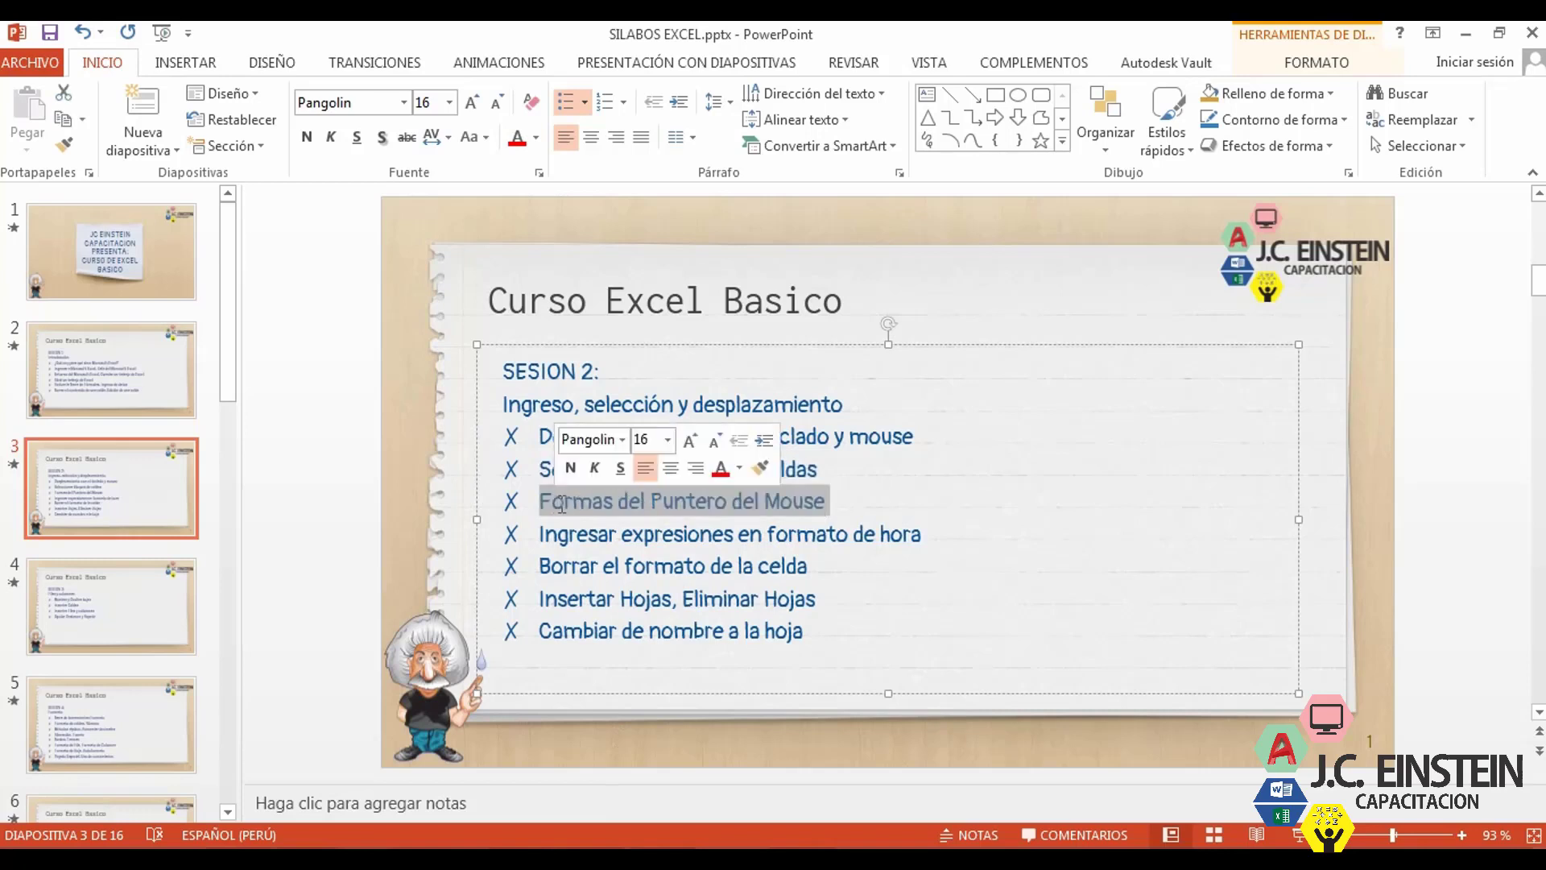
left_click(936, 527)
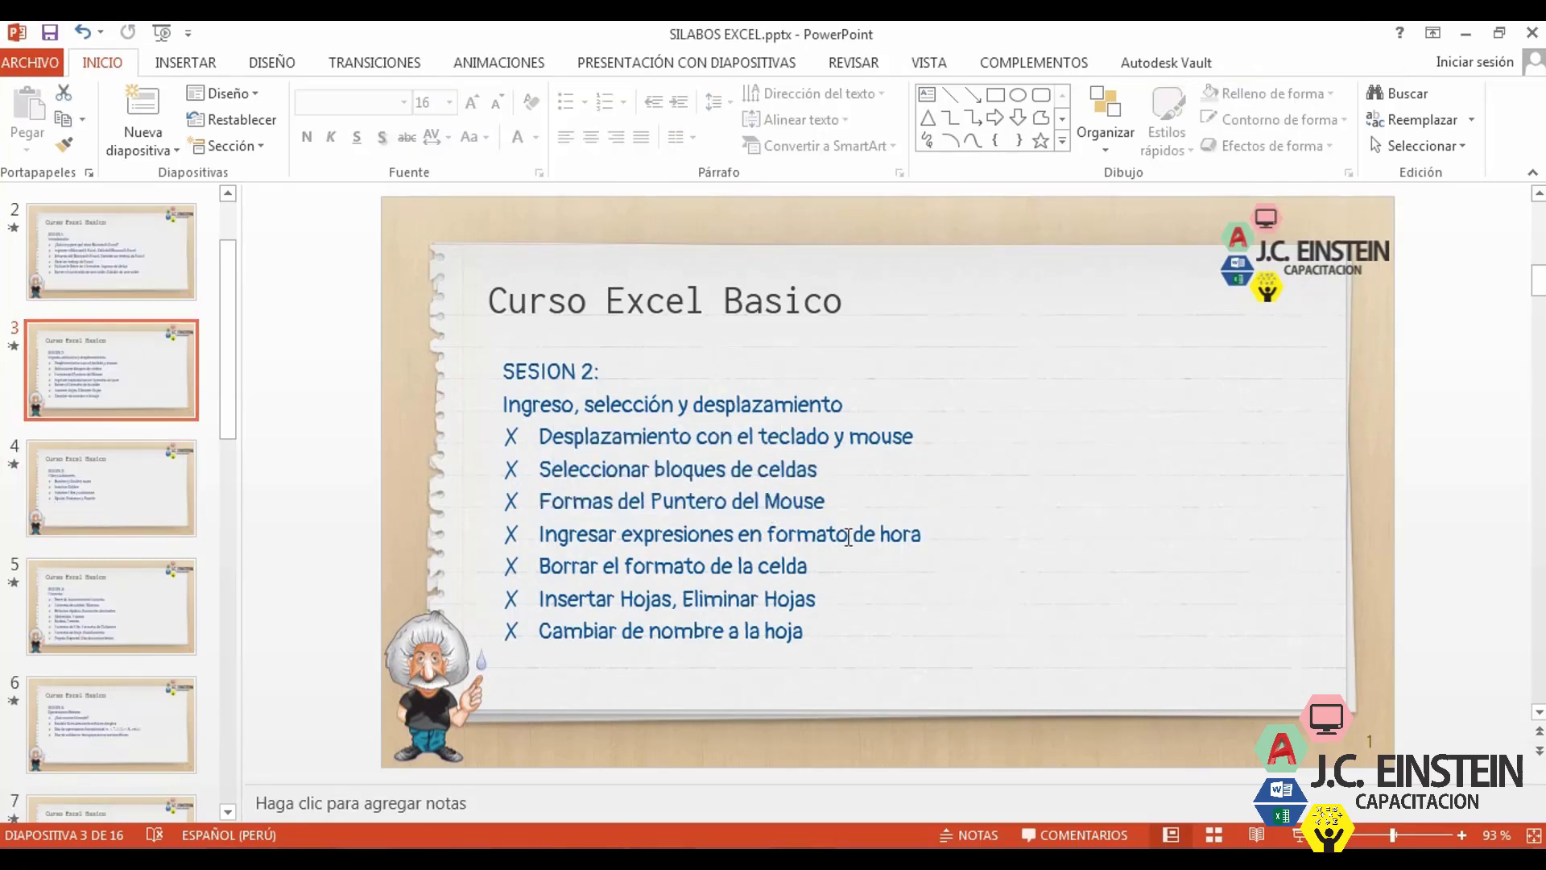
left_click(843, 562)
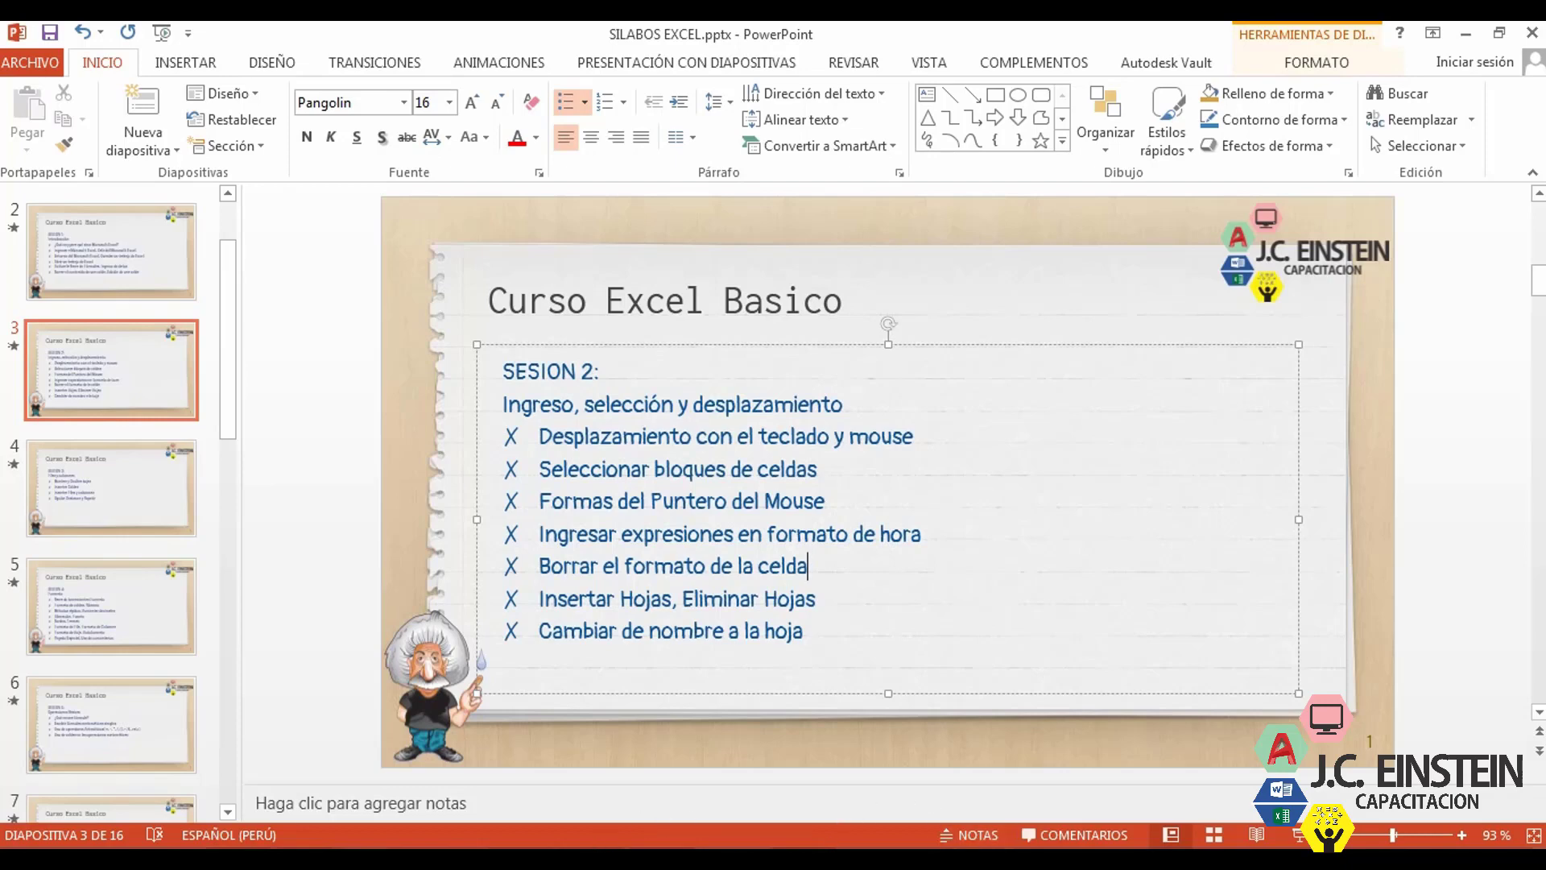
key("alt+Tab")
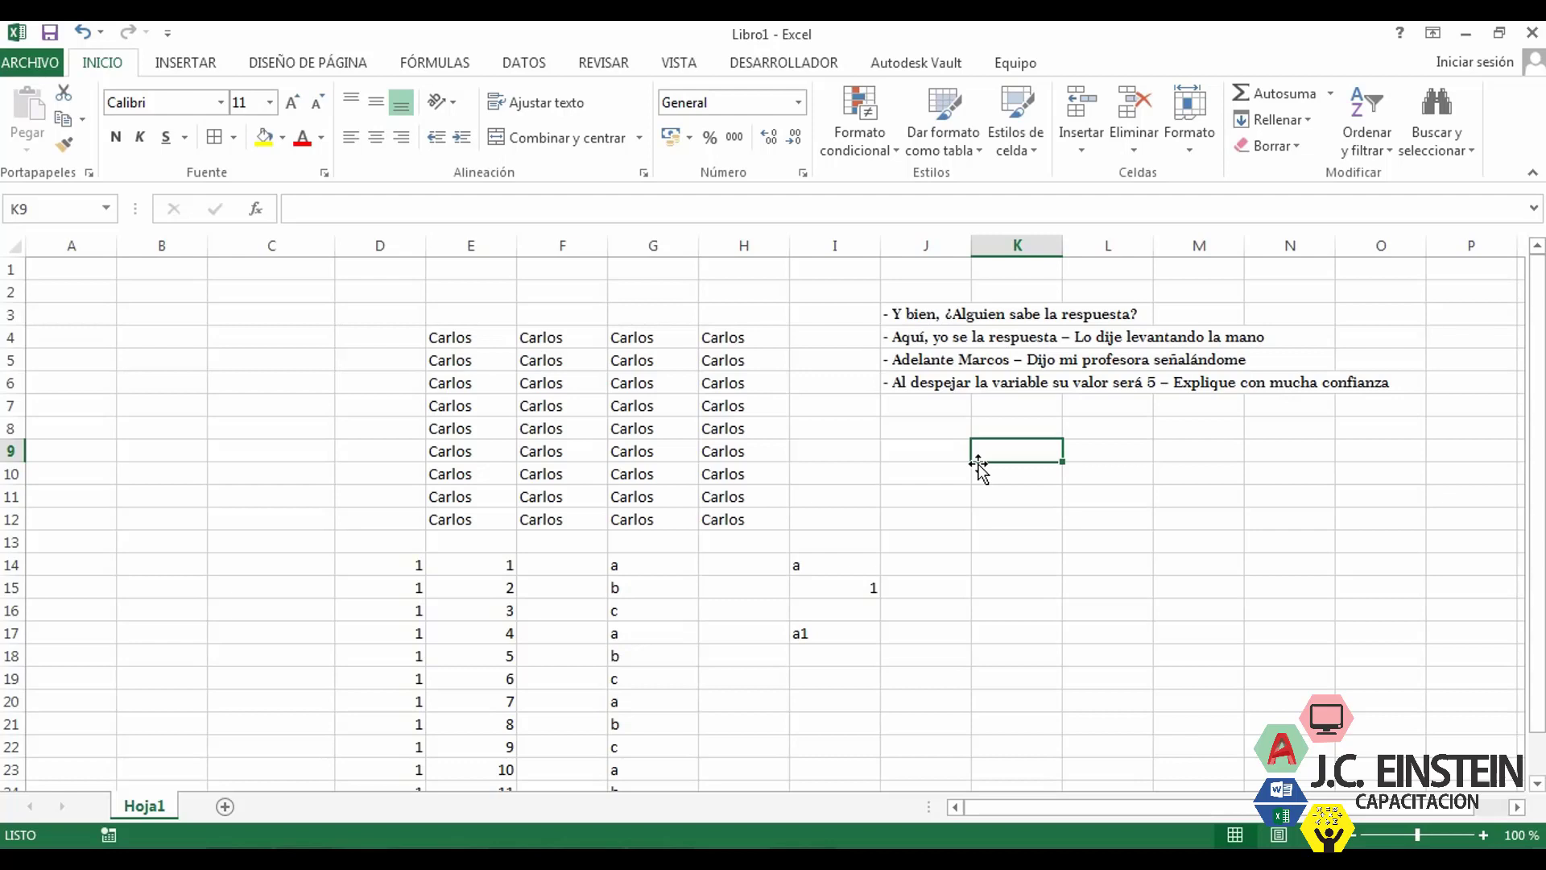
- Enter 10:15 in K9 and reselect it to inspect the stored time
type("10:")
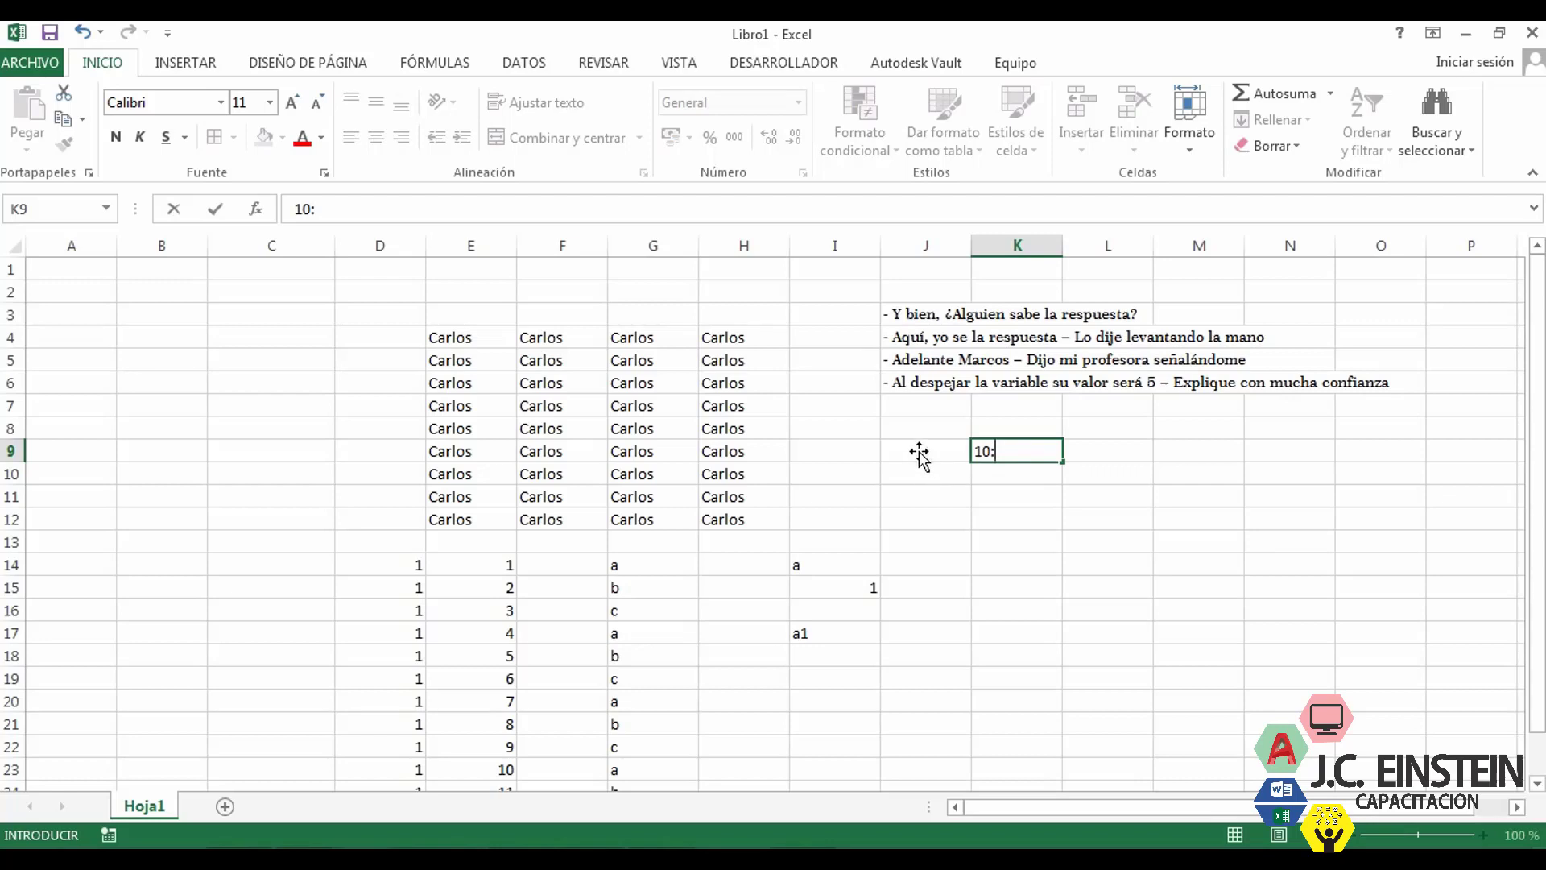
type("15")
key("Return")
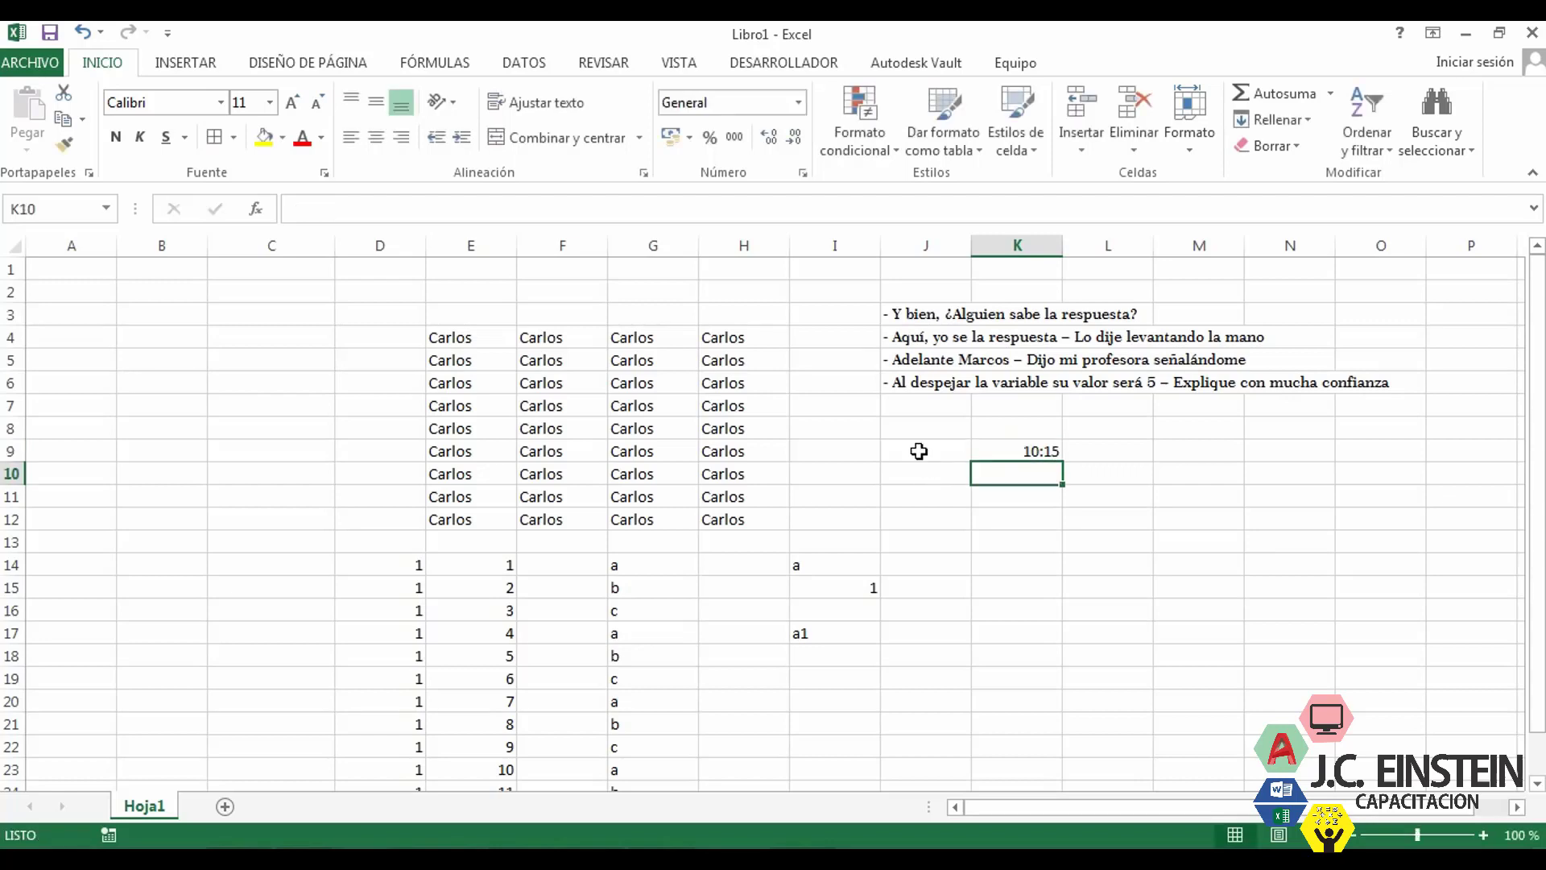
left_click(1042, 454)
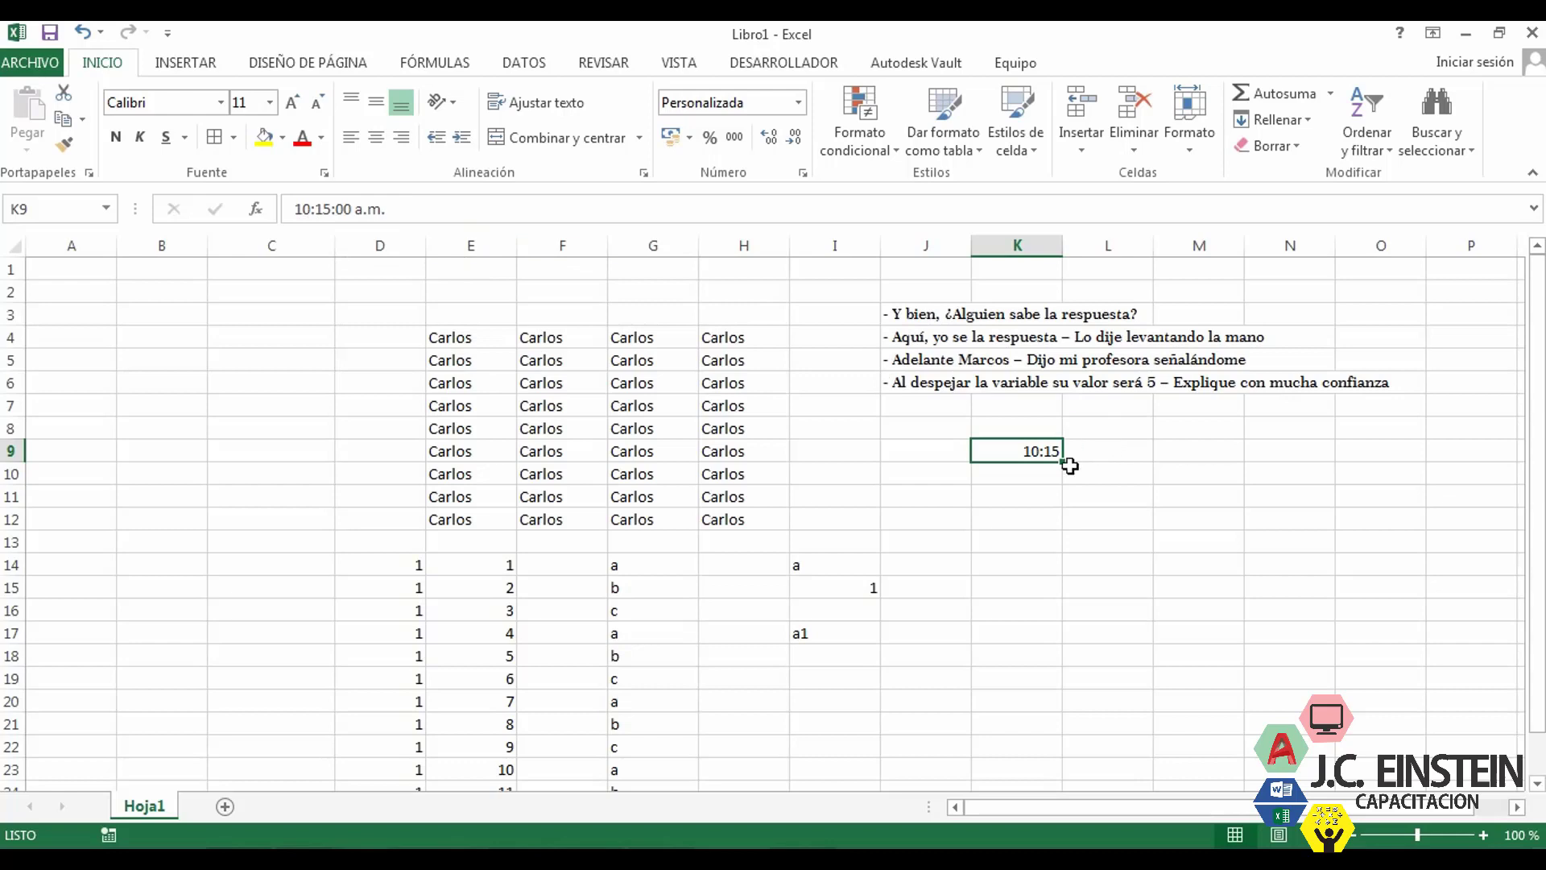
- Enter 18:30 in K10 and check both K9 and K10 as time values
left_click(1021, 481)
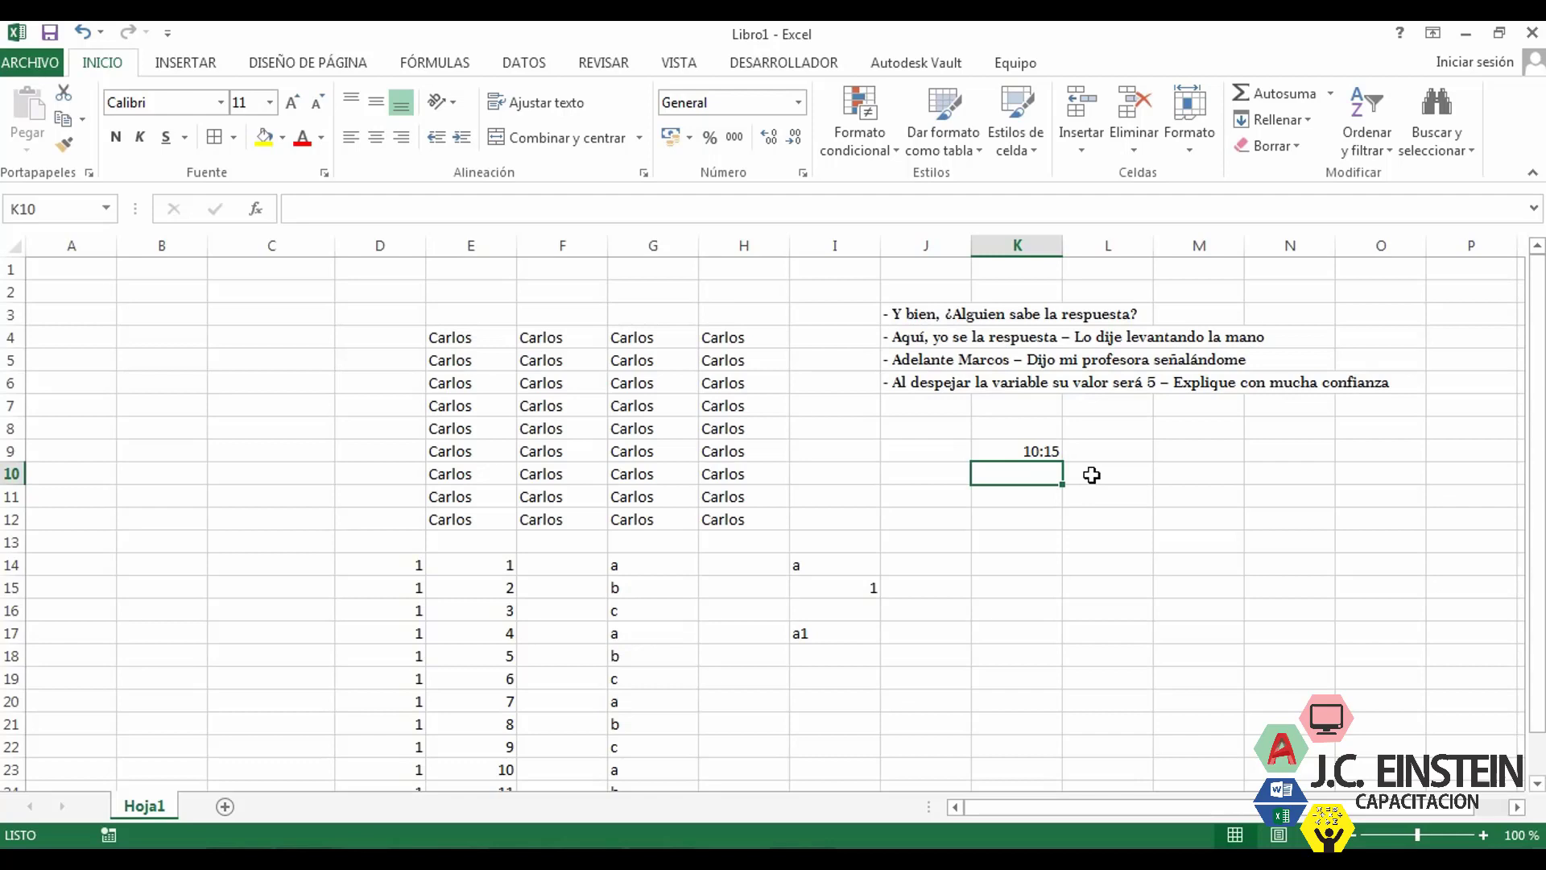
type("18:")
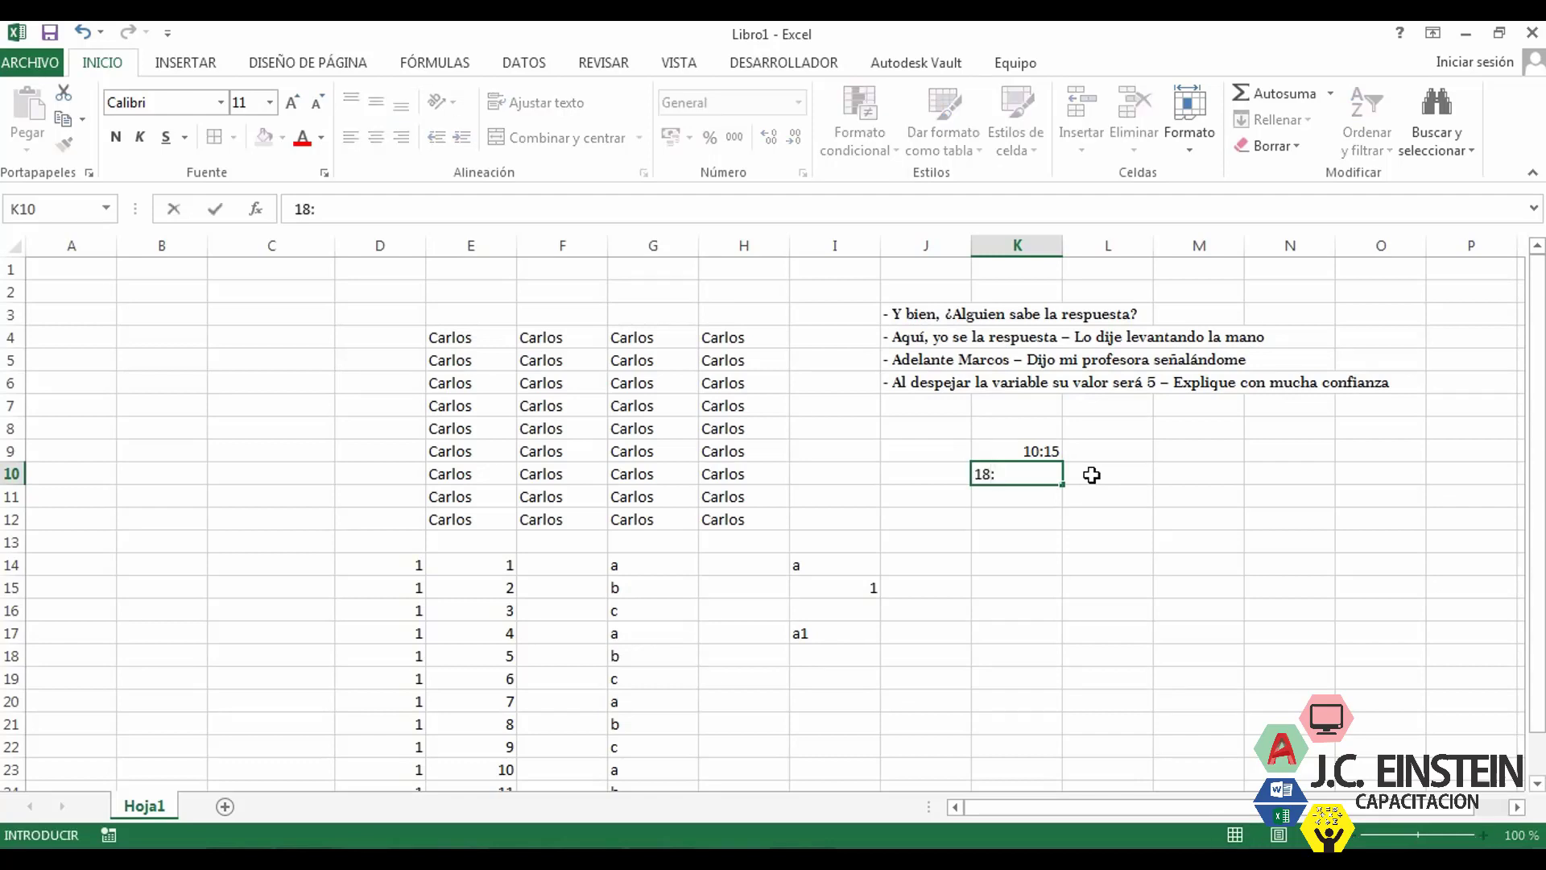
type("30")
key("Return")
key("Up")
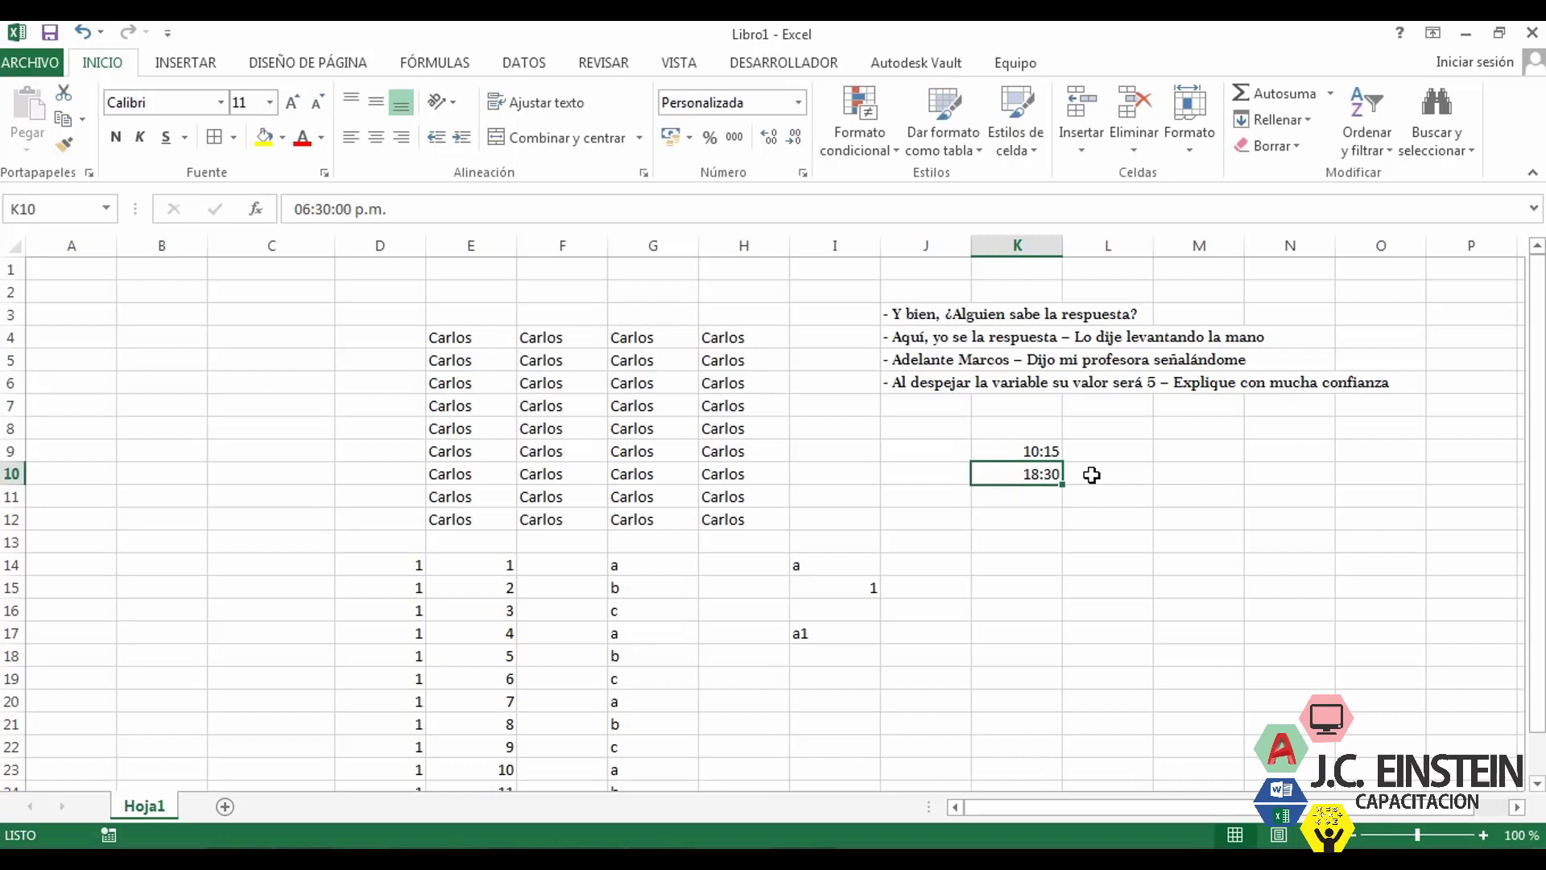
left_click(1035, 497)
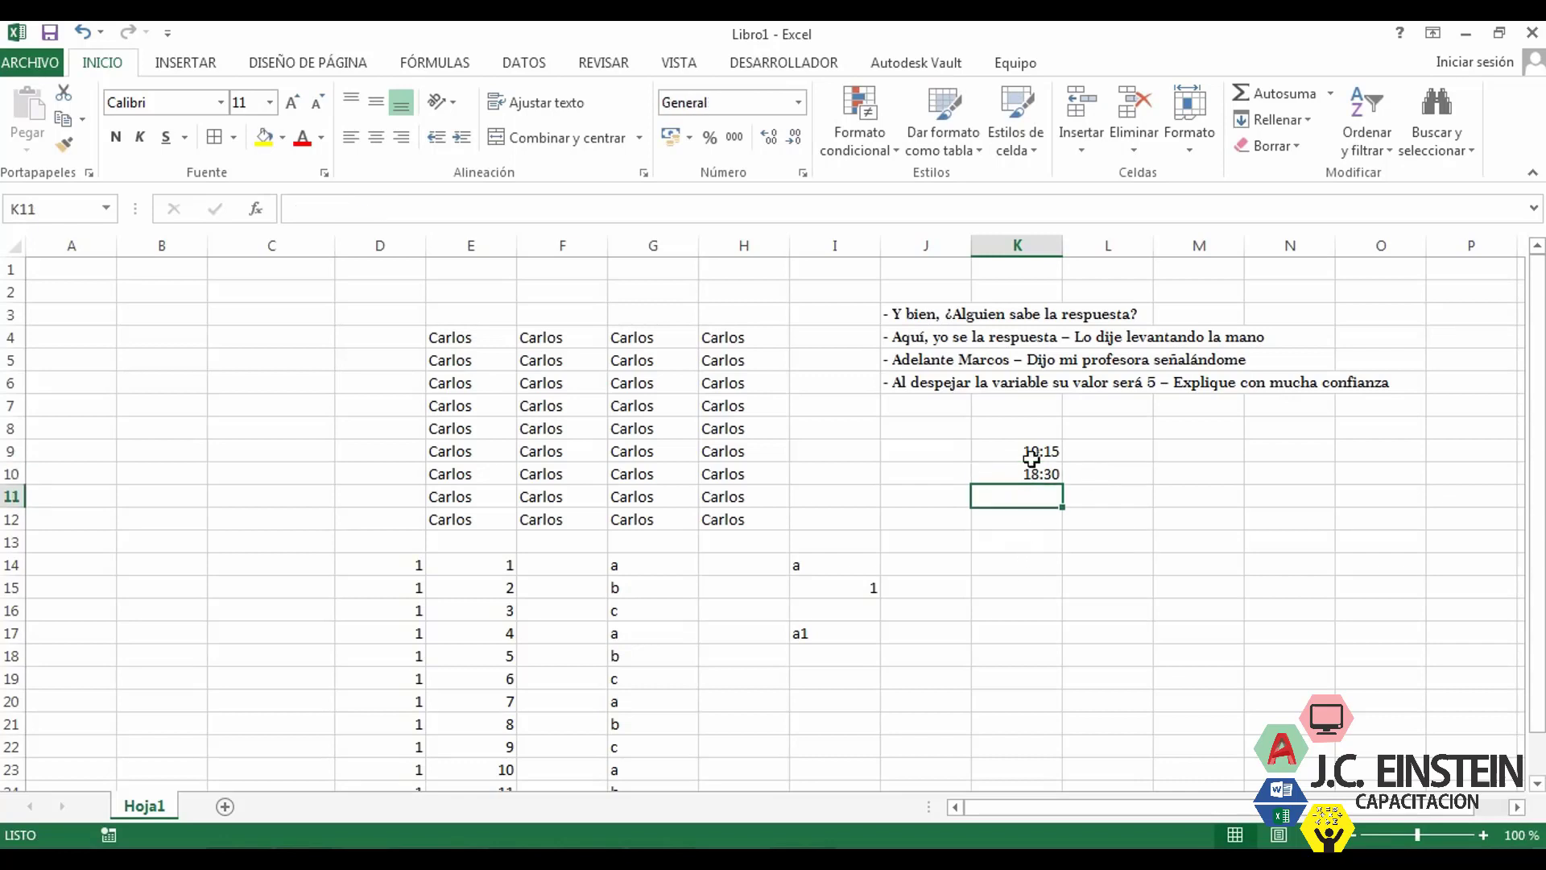
left_click(1023, 452)
left_click(1020, 473)
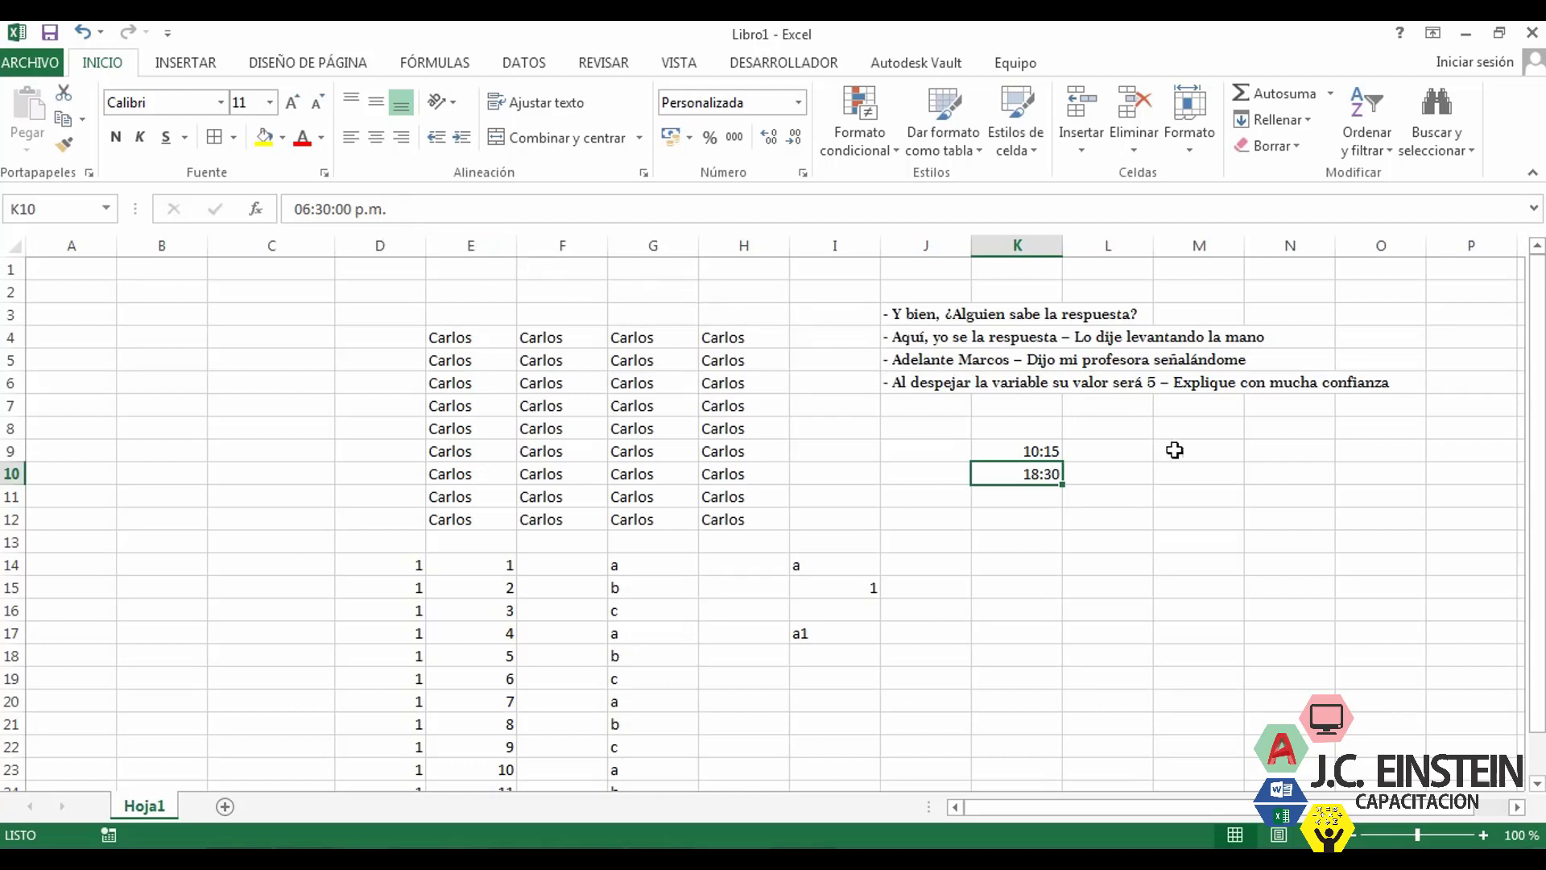
left_click(1074, 497)
left_click(1028, 480)
- Select K9:K10, mark 'Borrar el formato de la celda' in the syllabus, and return to Excel
left_click_drag(1031, 456, 1029, 481)
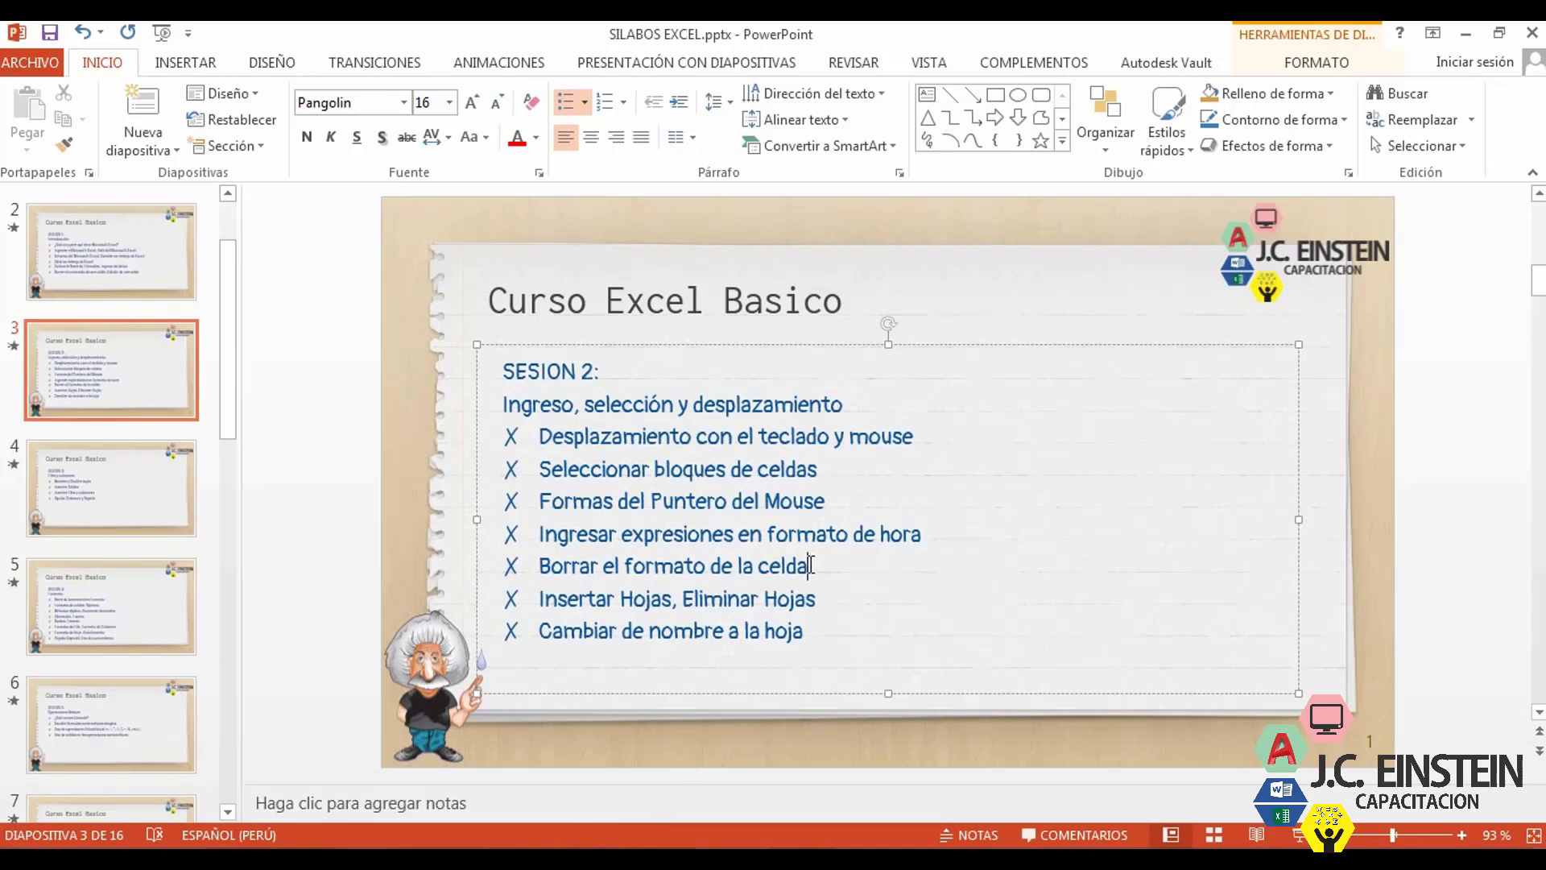
left_click_drag(811, 565, 556, 570)
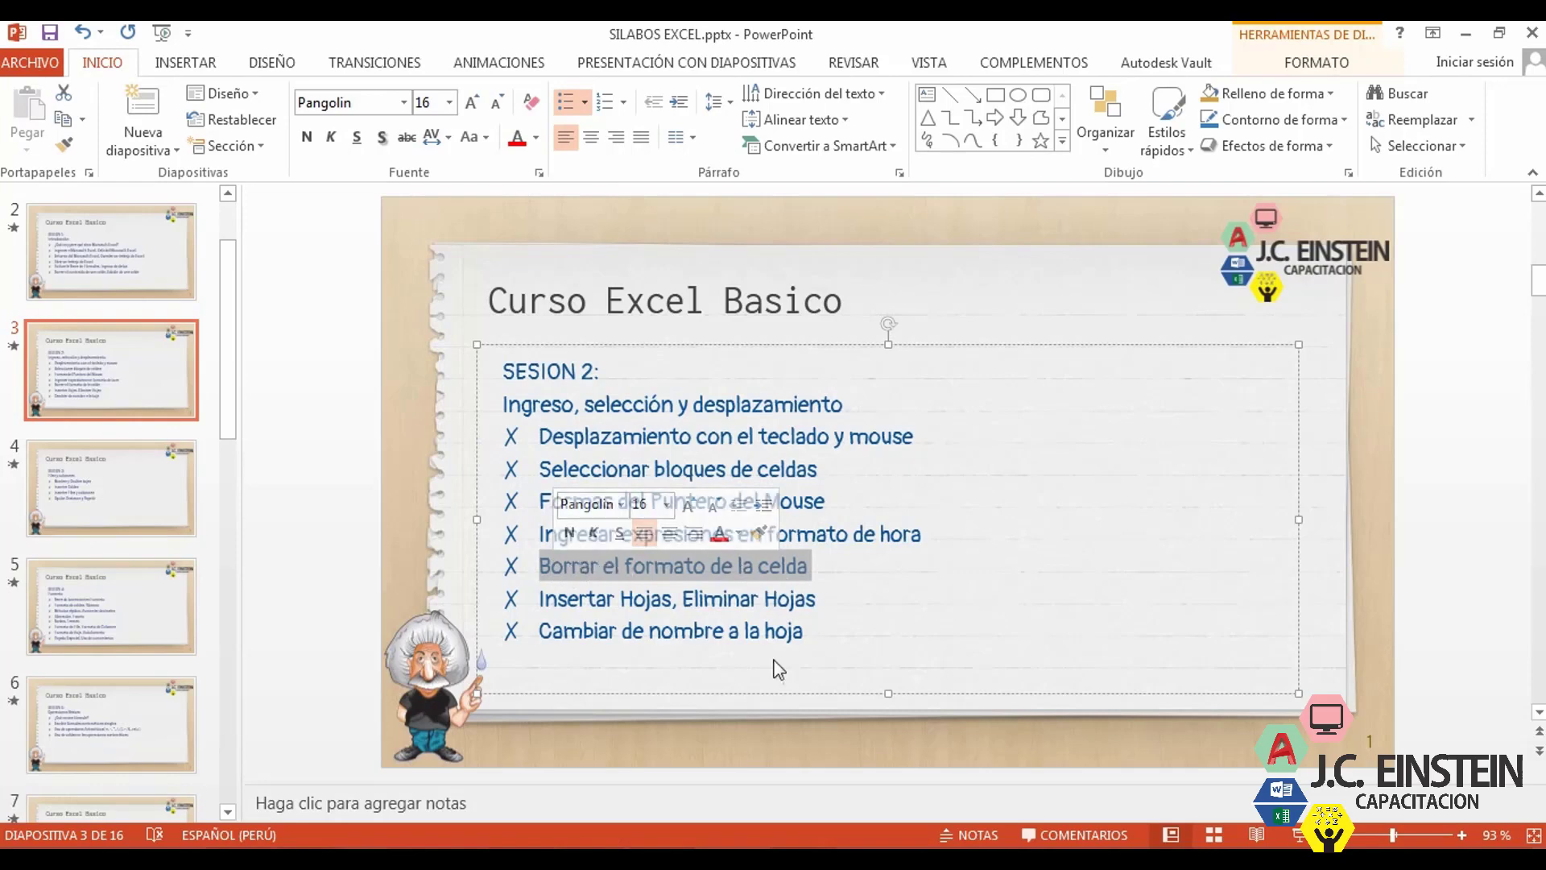
key("alt+Tab")
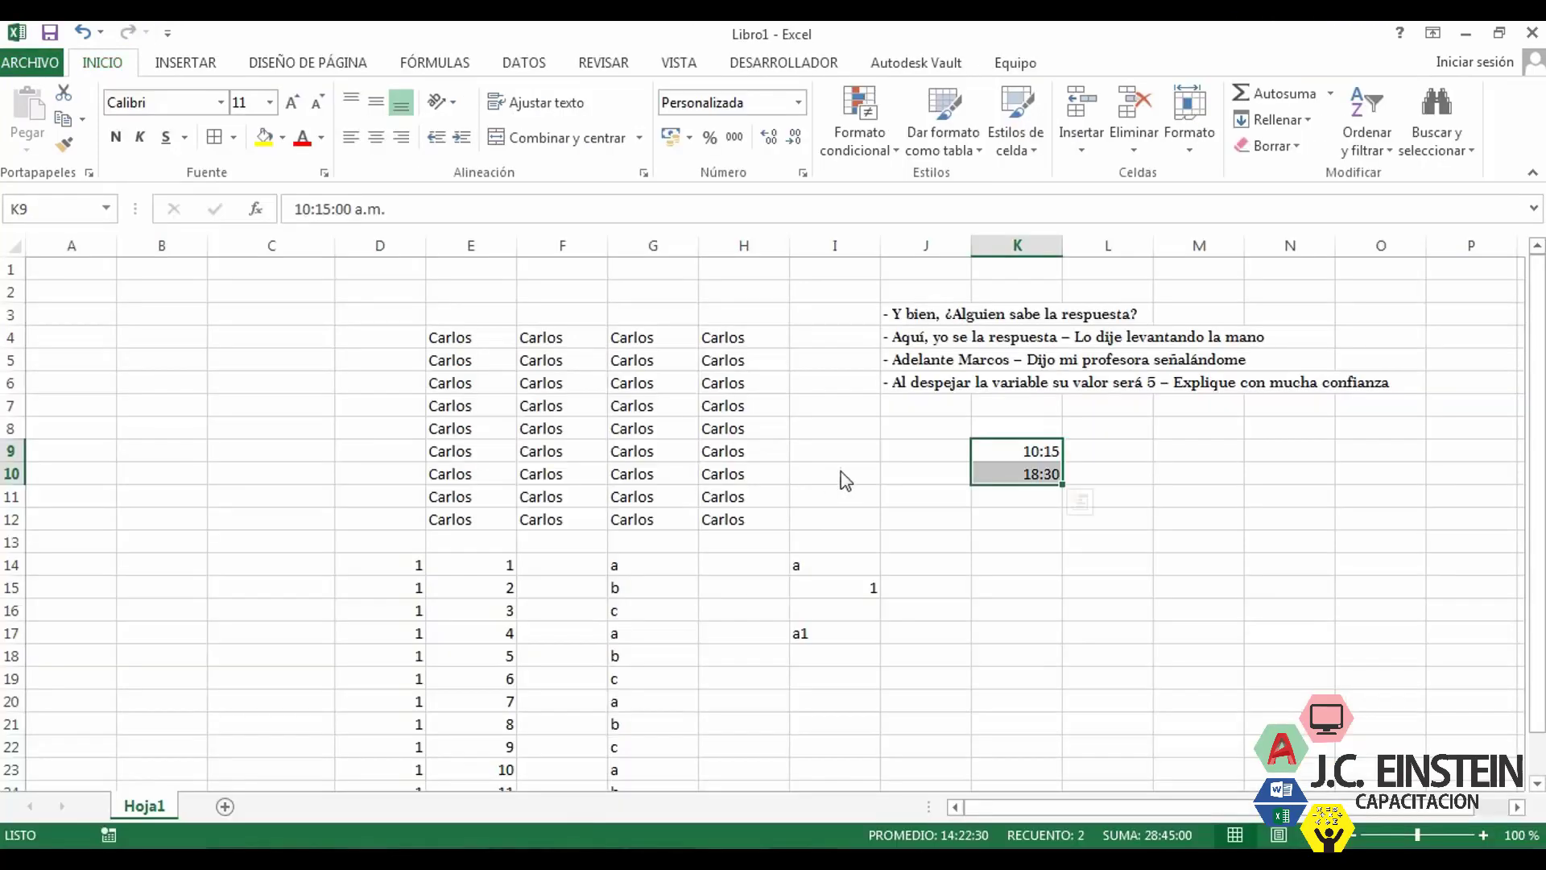
- Give cell K9 a thick box border and a yellow fill
left_click(1001, 456)
left_click(234, 136)
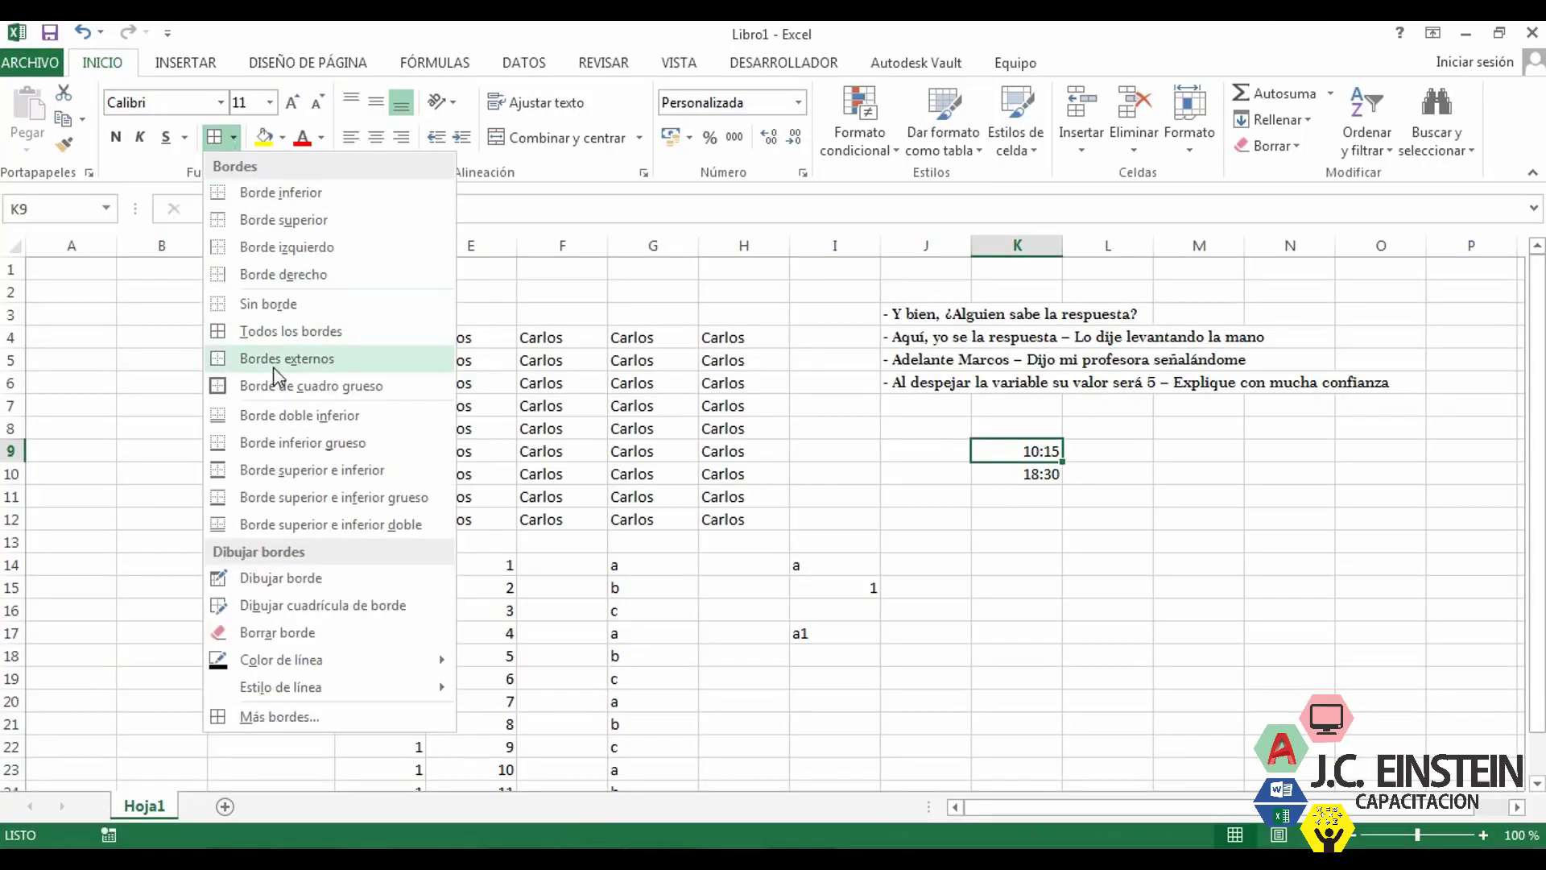
left_click(278, 383)
left_click(1047, 477)
left_click(1019, 452)
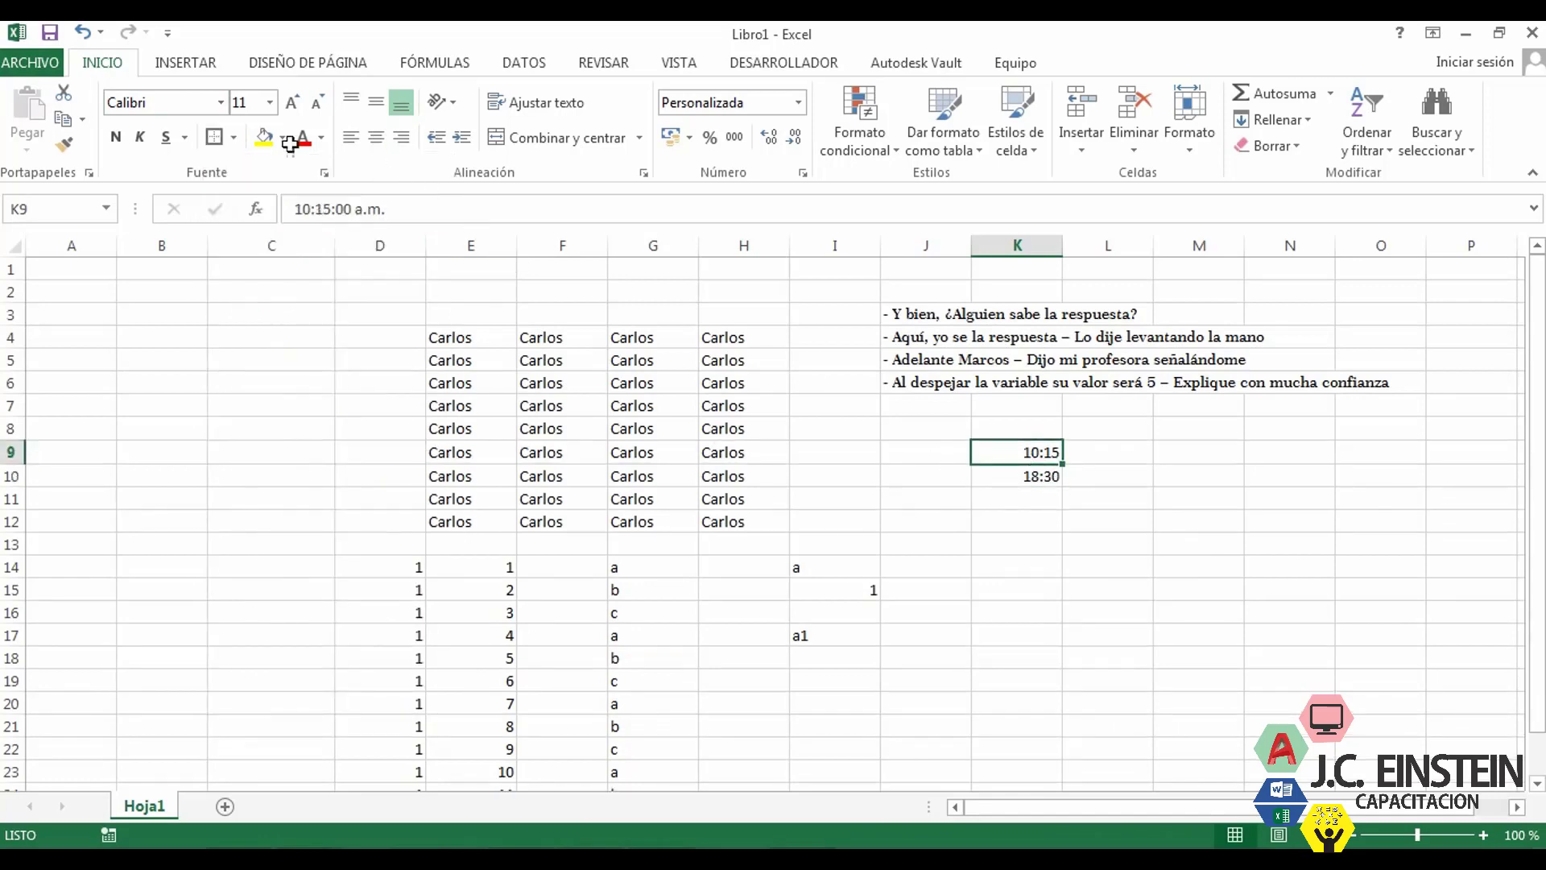
left_click(264, 136)
left_click(1116, 503)
- Clear K9's formatting, delete its 10:15 value, and inspect K10's time format
left_click(1031, 453)
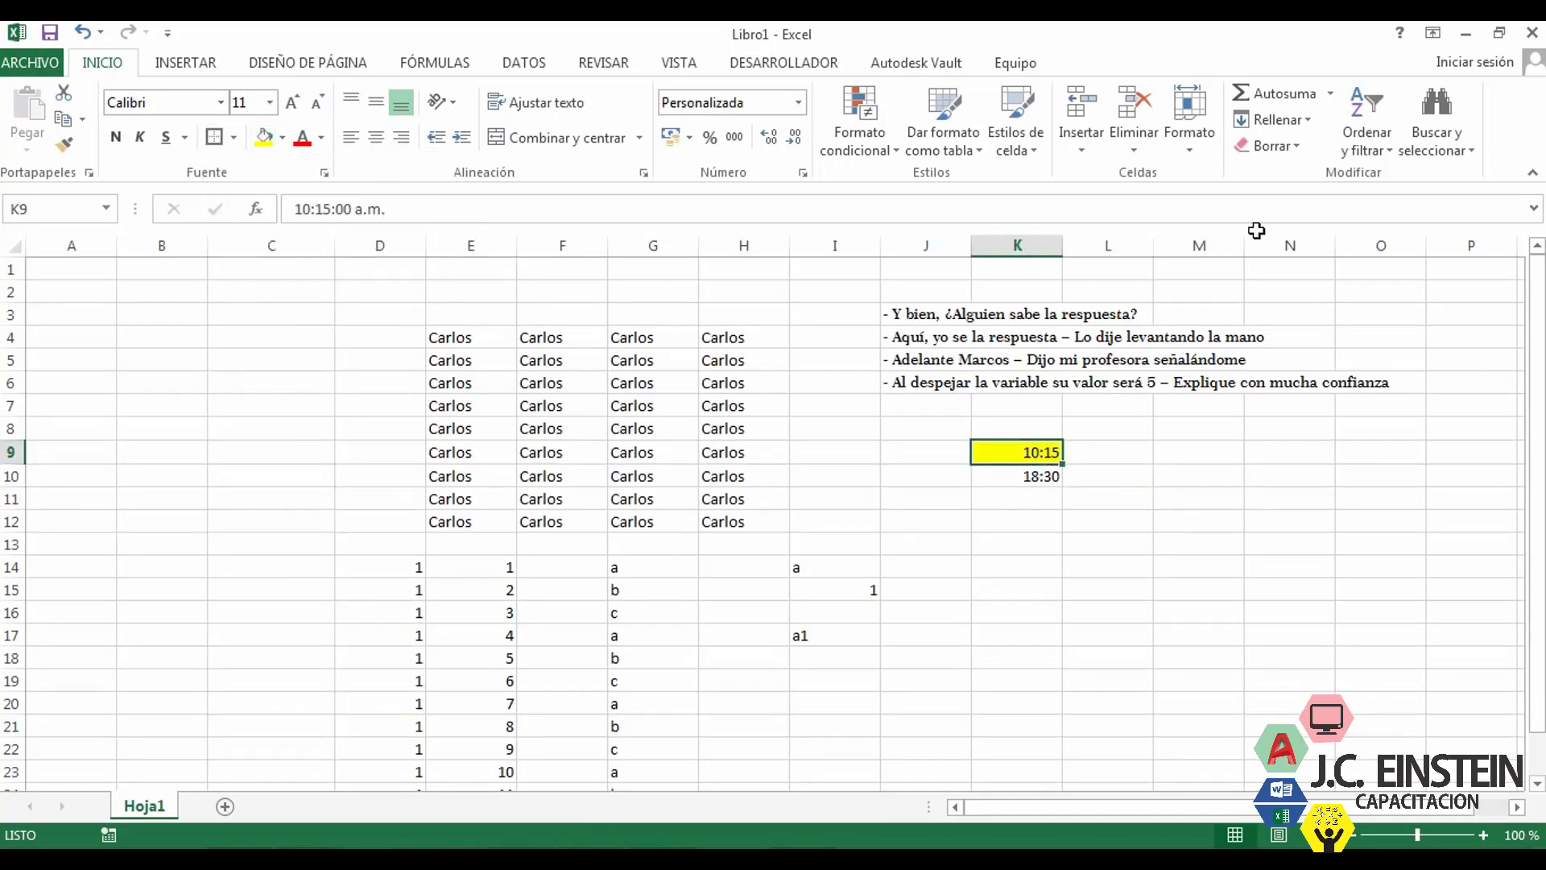
left_click(1276, 145)
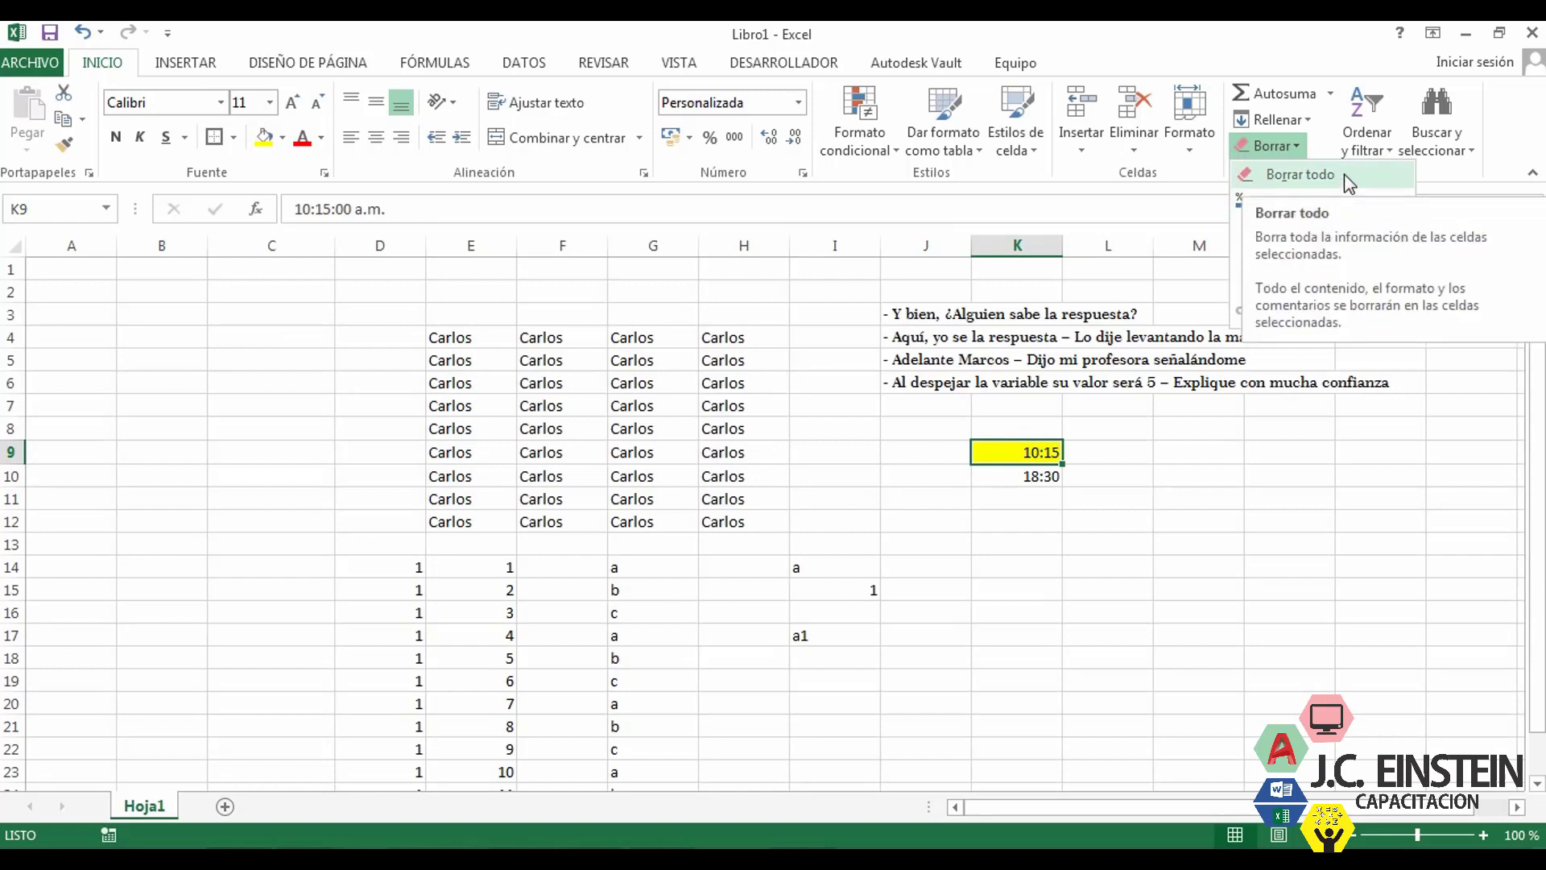
left_click(1342, 201)
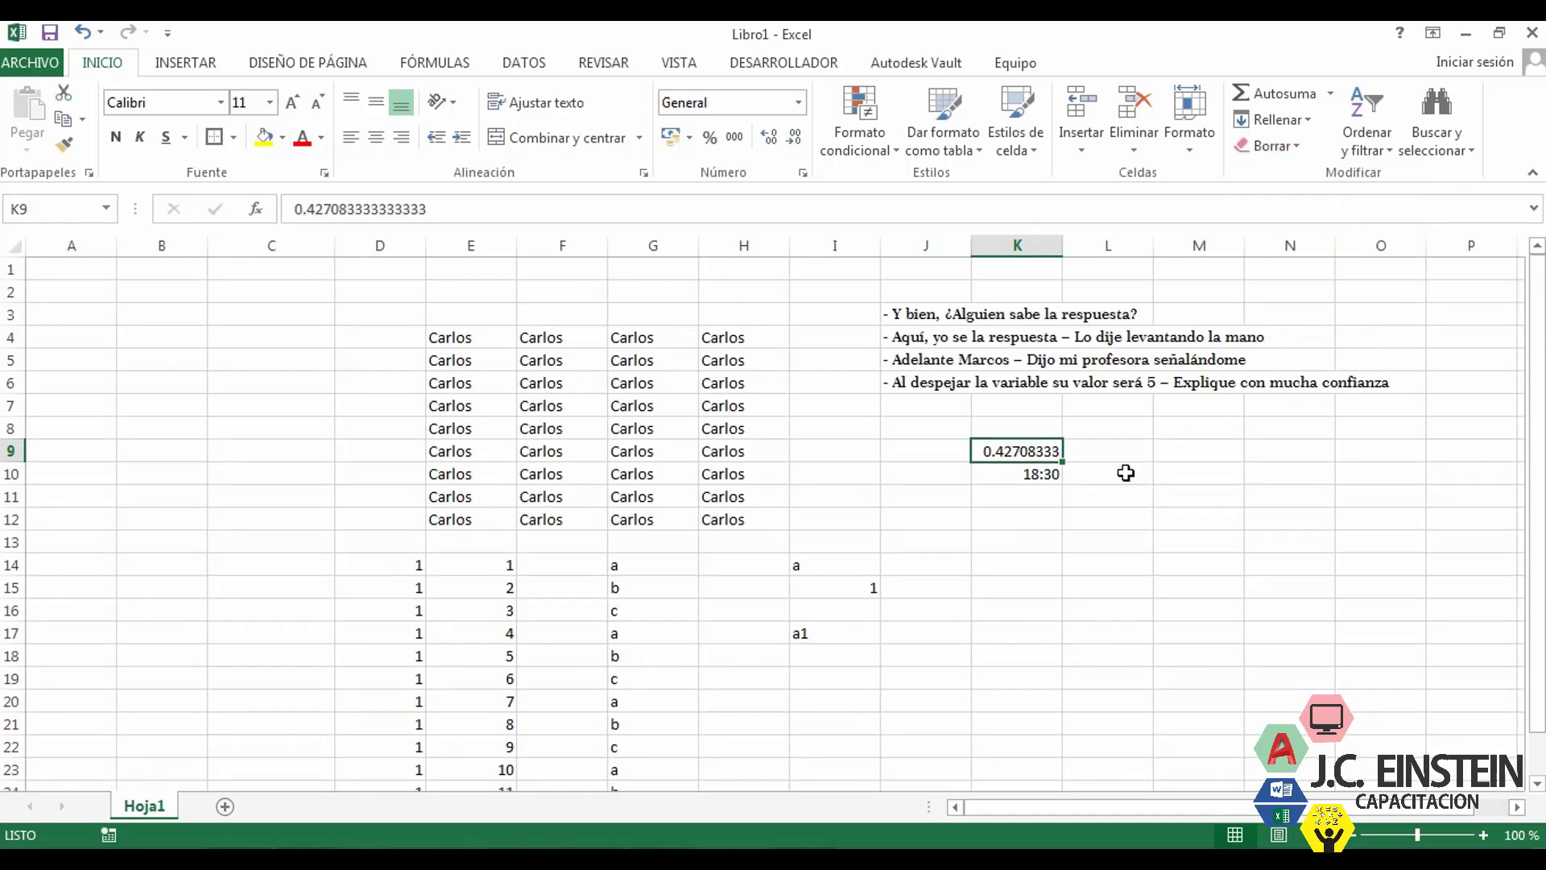
left_click(1094, 490)
left_click(1031, 451)
key("Delete")
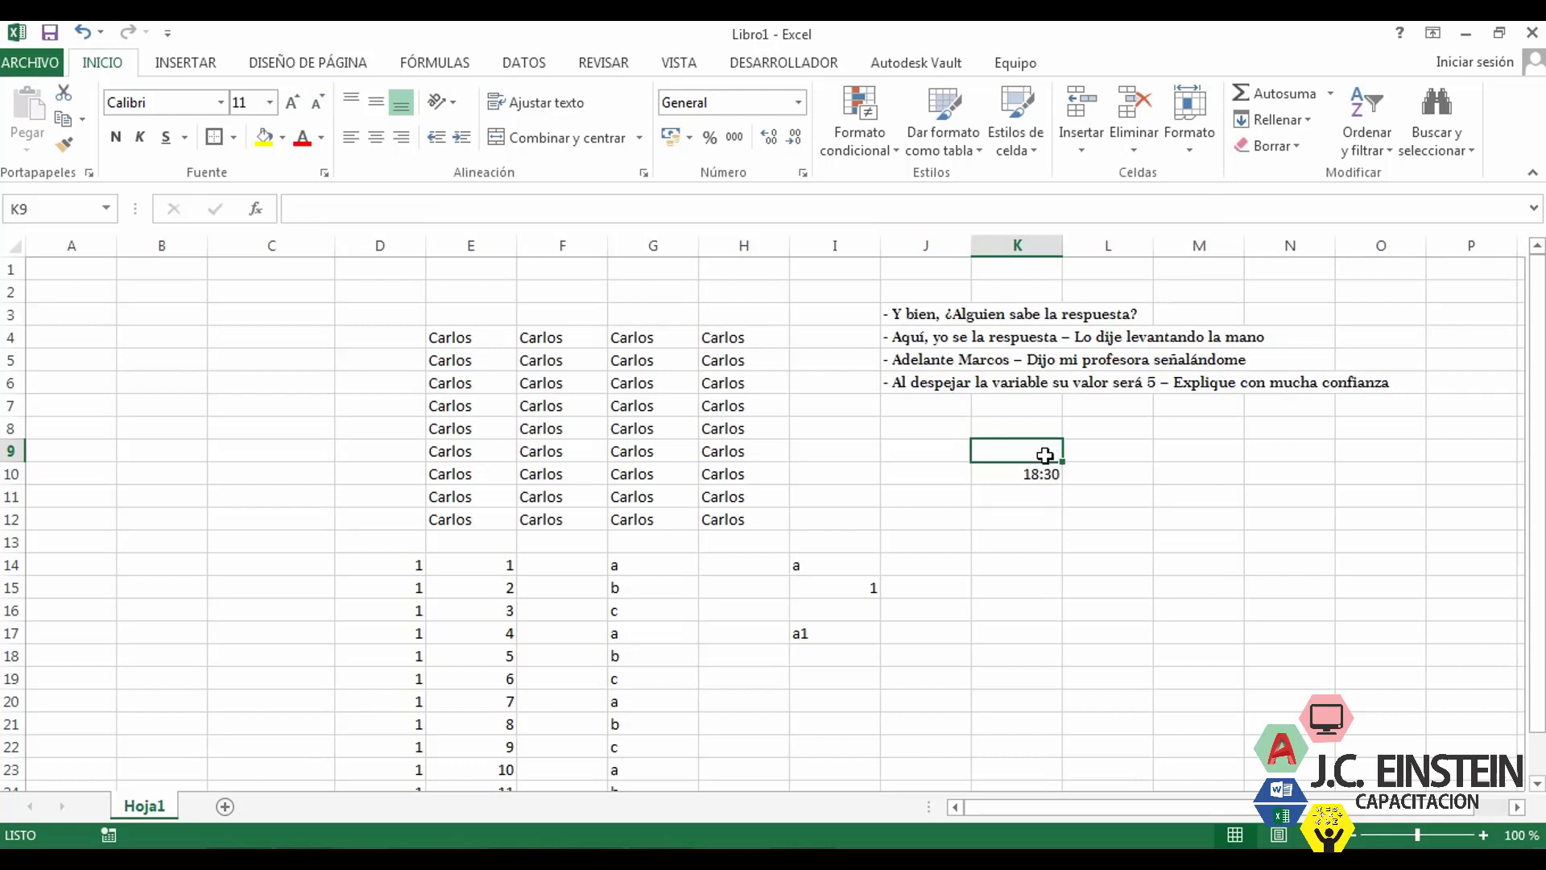
left_click(1035, 473)
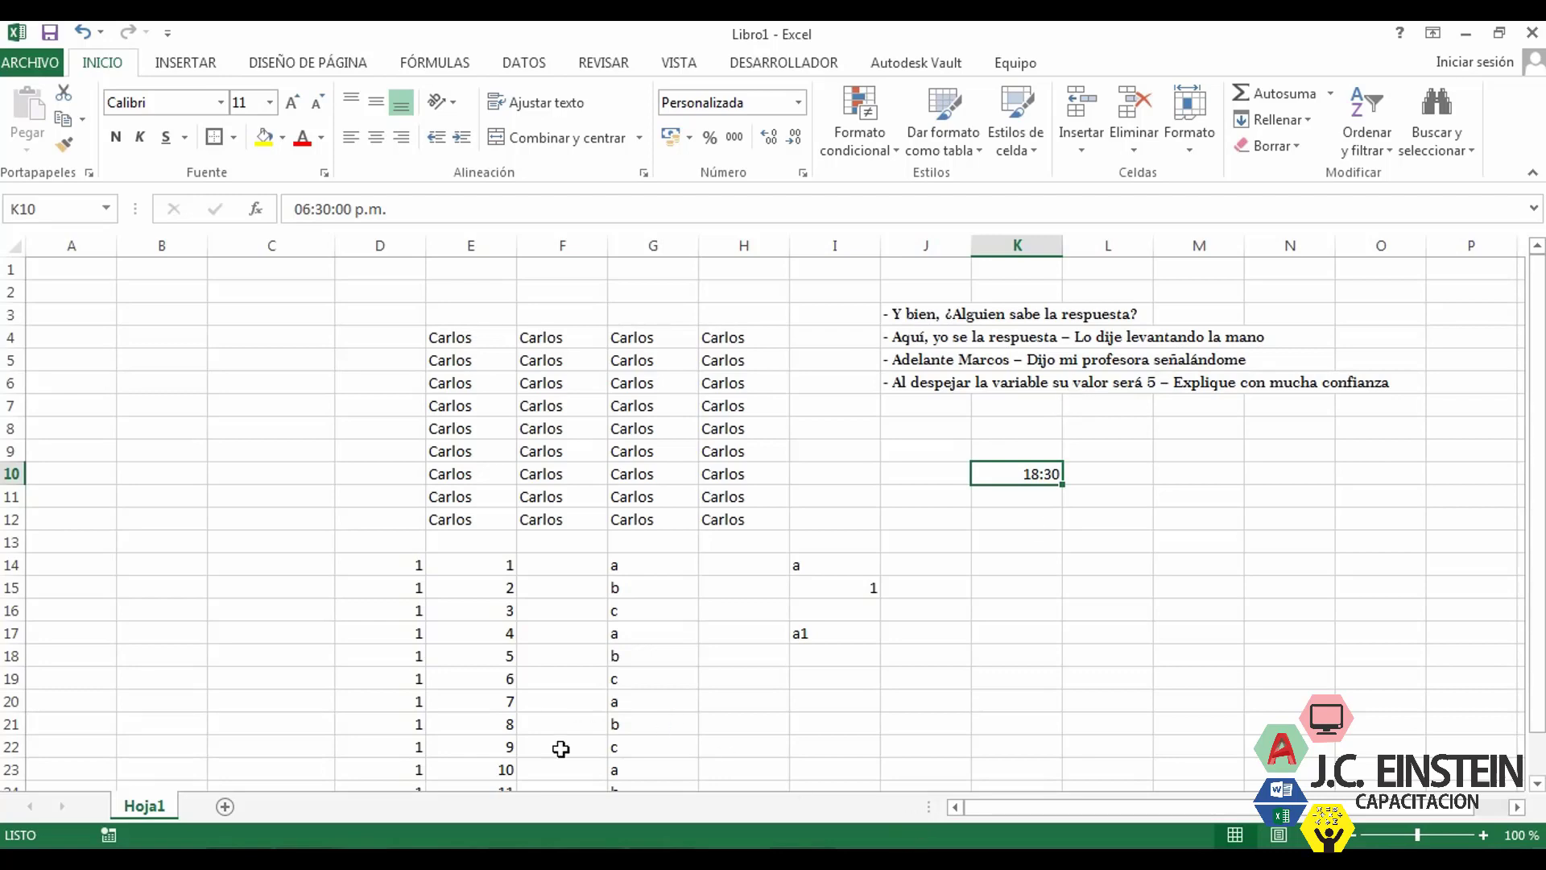
- Mark the 'Insertar Hojas, Eliminar Hojas' topic on the PowerPoint syllabus
left_click(551, 860)
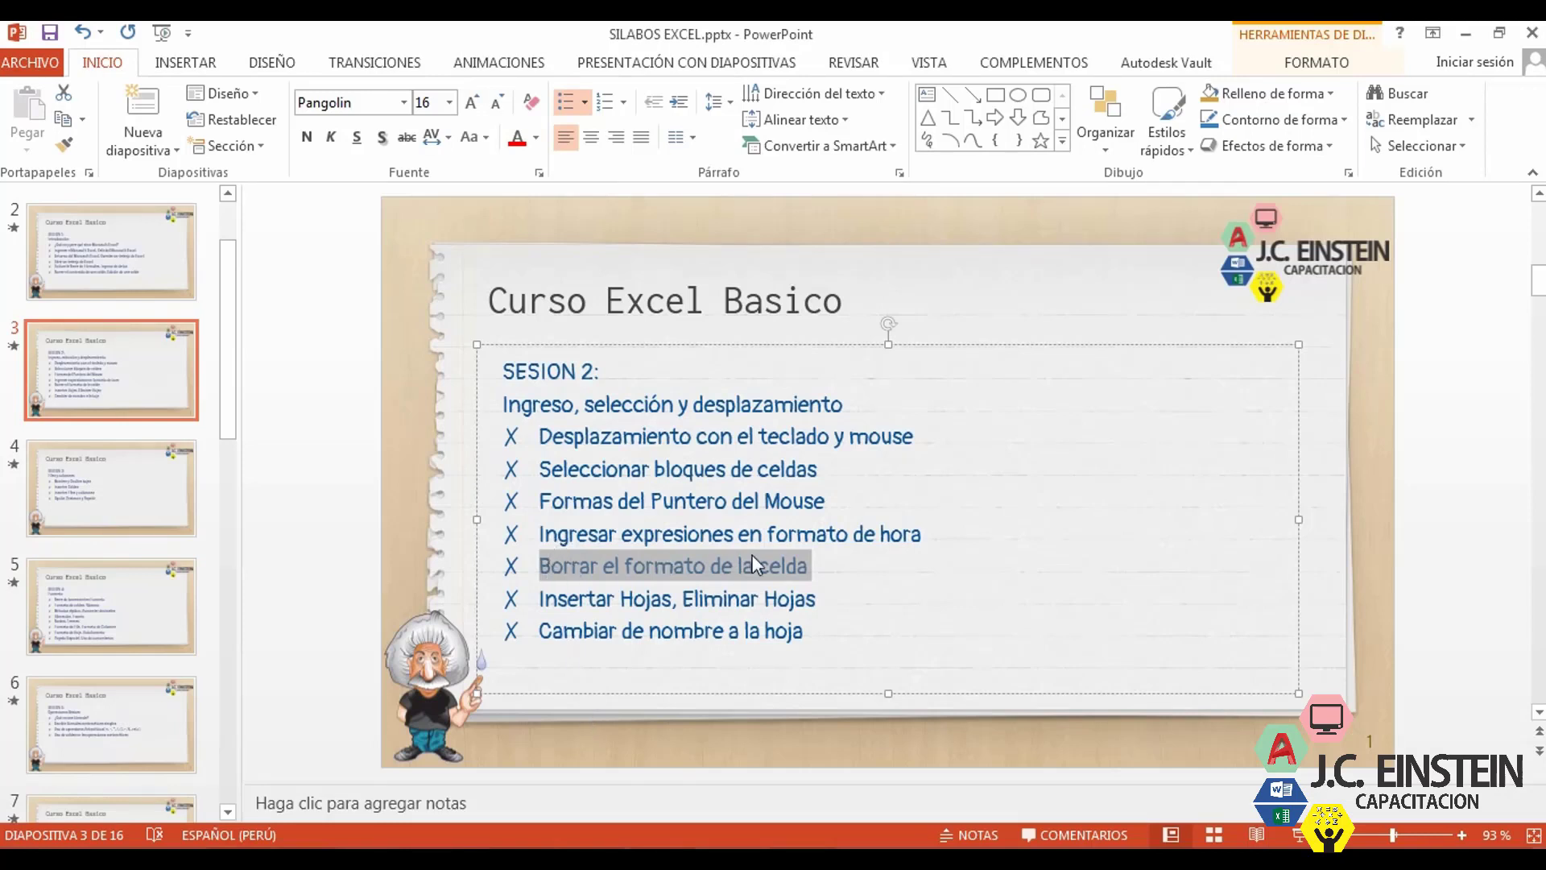
left_click(543, 598)
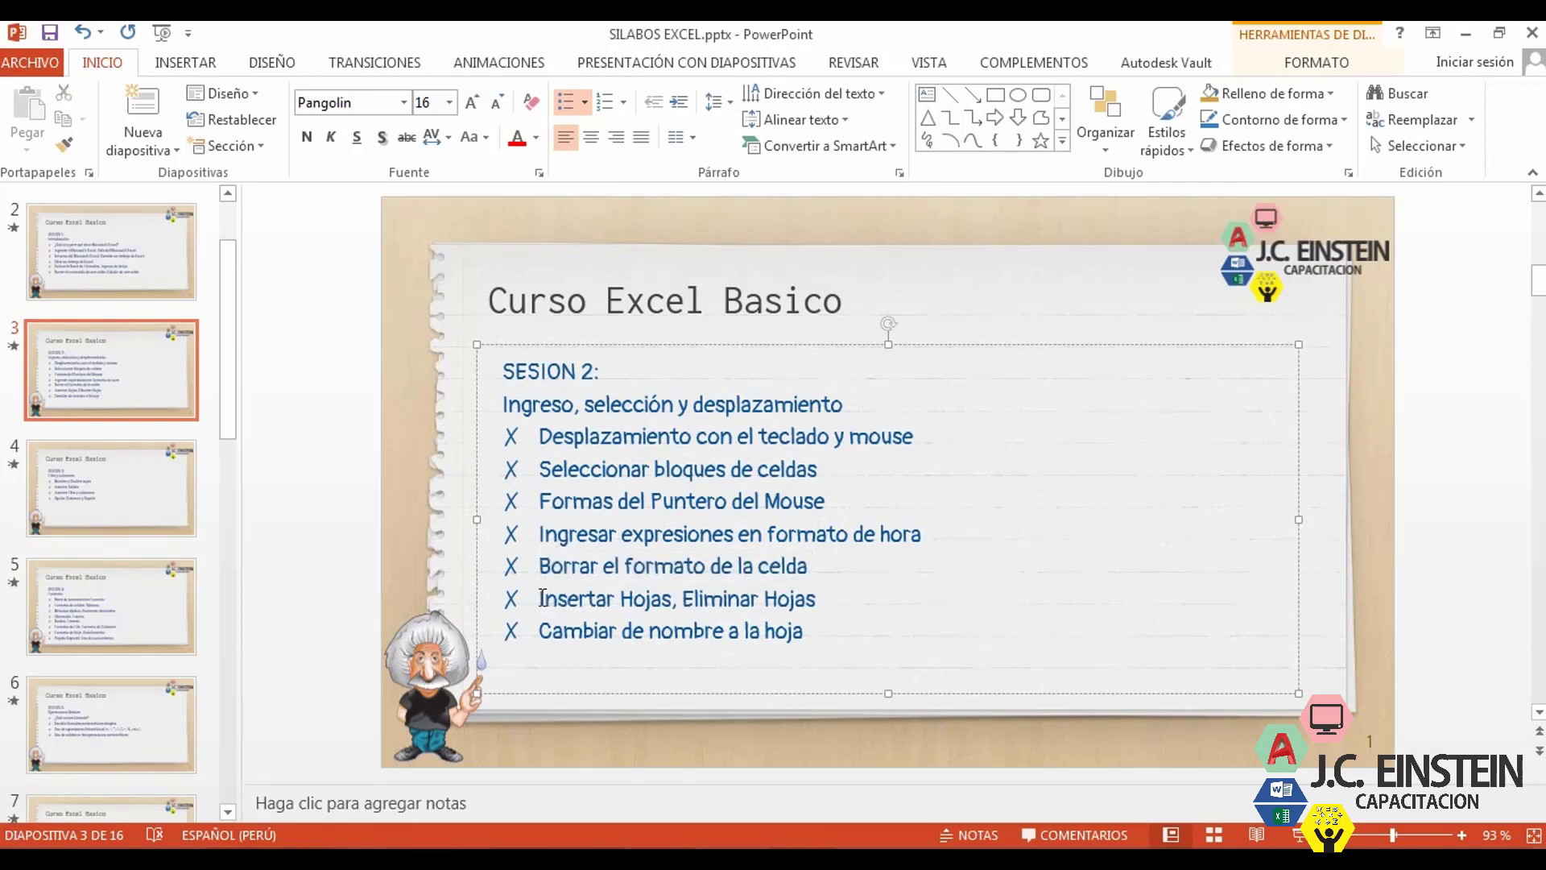
left_click_drag(543, 597, 855, 596)
- Minimize PowerPoint, add blank sheets Hoja2 and Hoja3, then return to Hoja1
left_click(1465, 34)
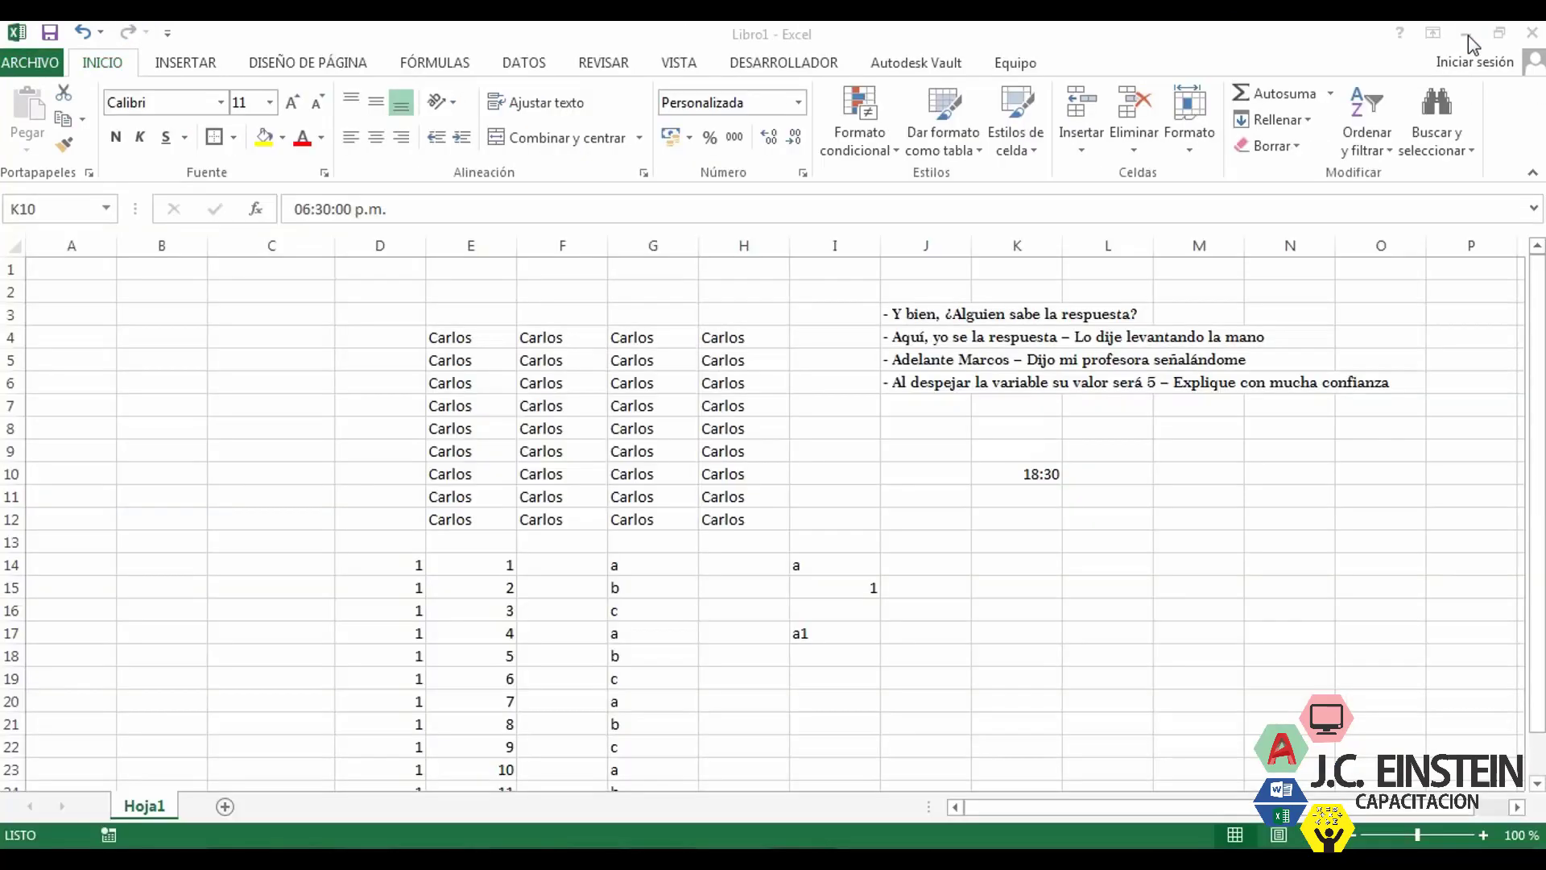
left_click(406, 588)
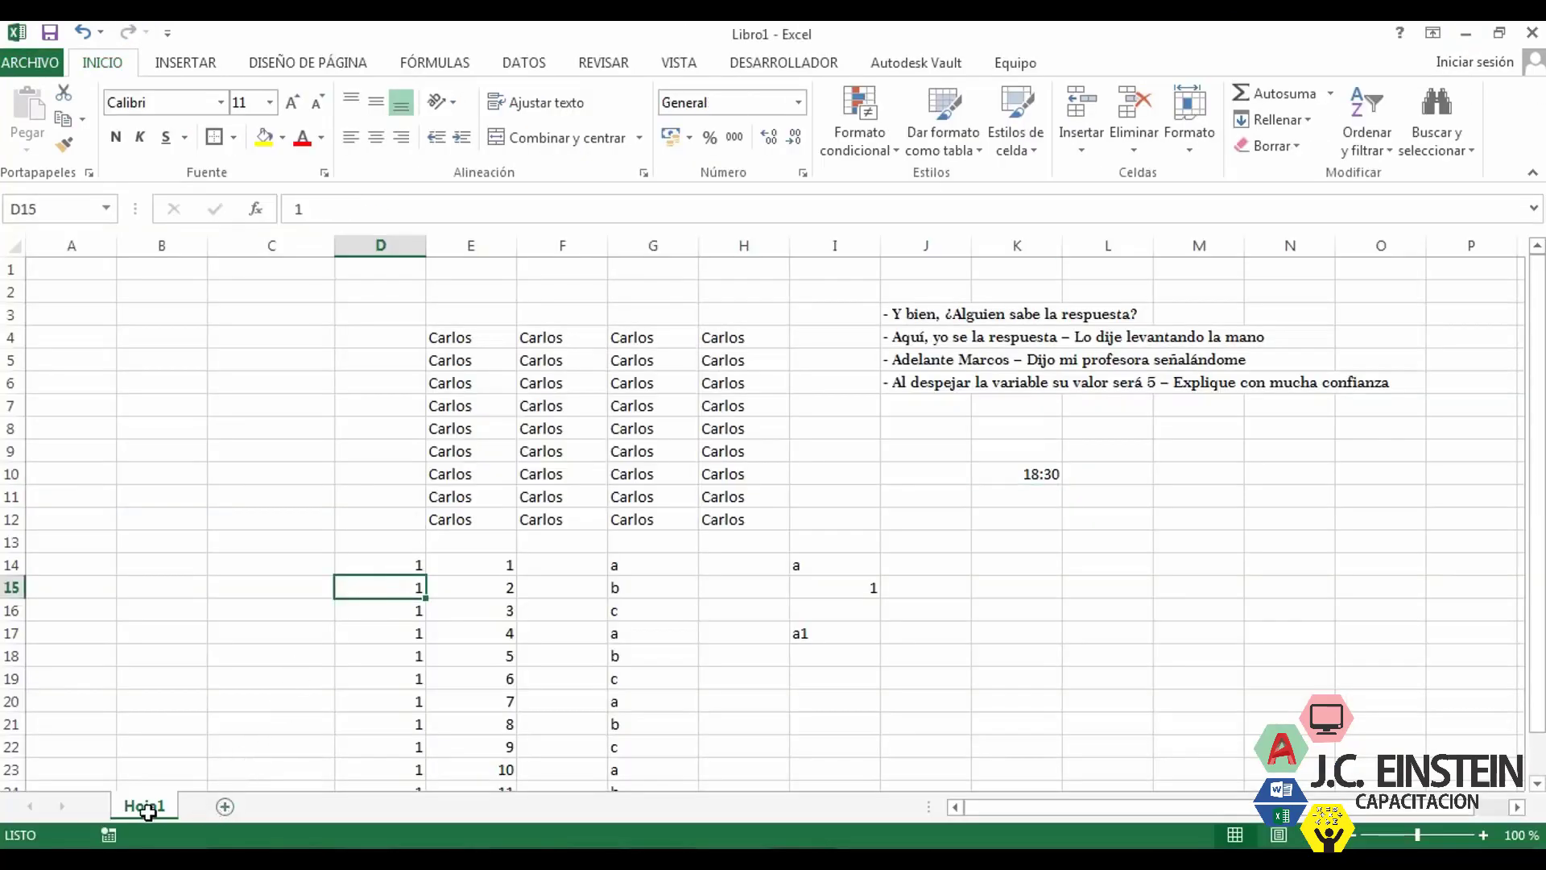
left_click(224, 808)
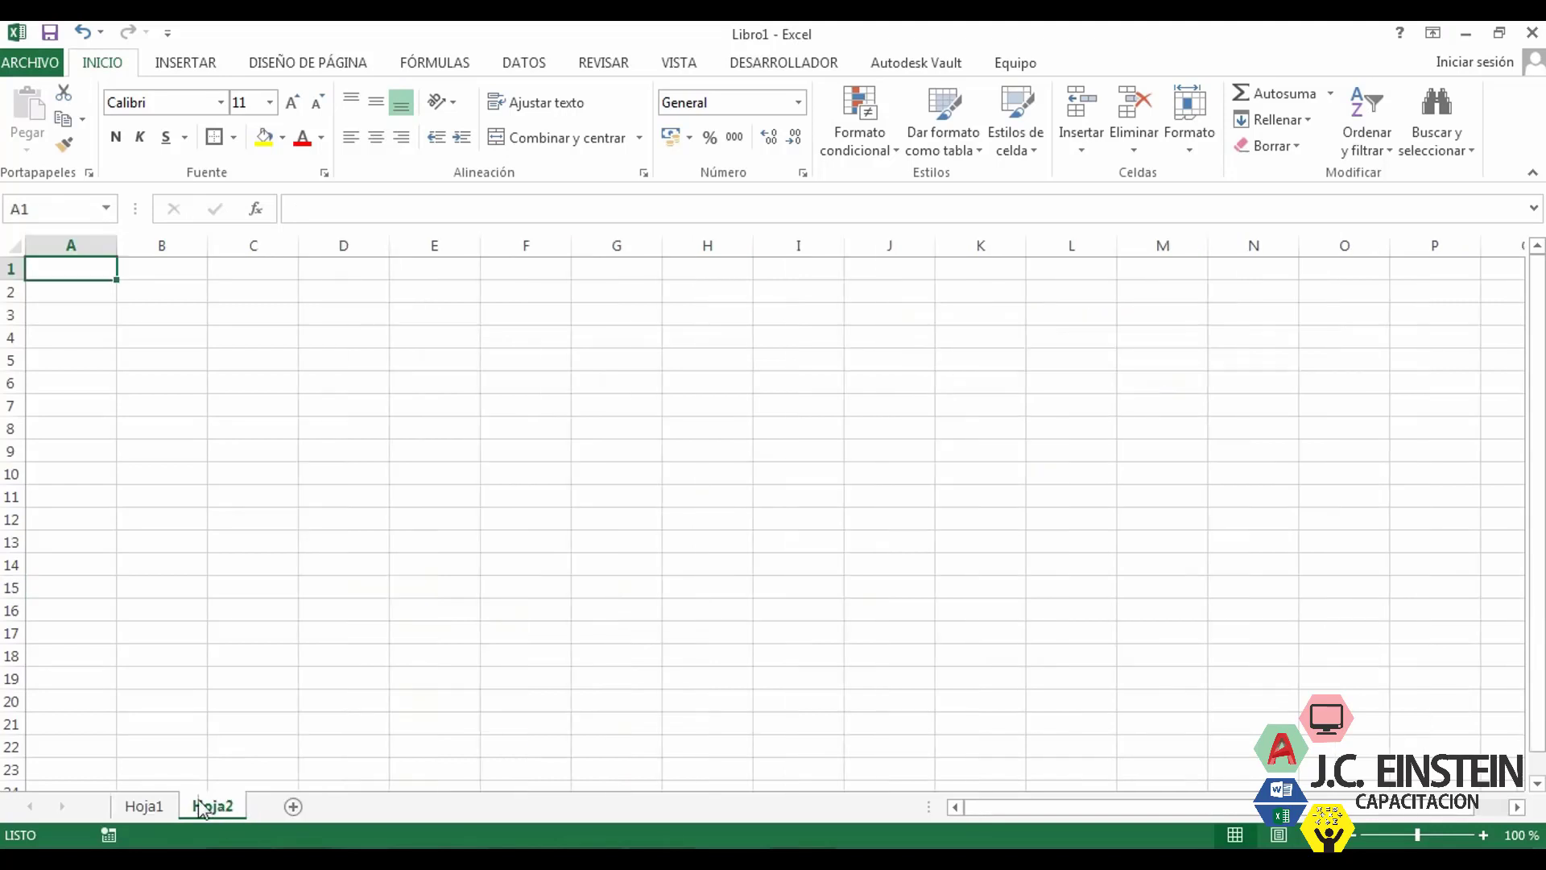
left_click(292, 807)
left_click(149, 805)
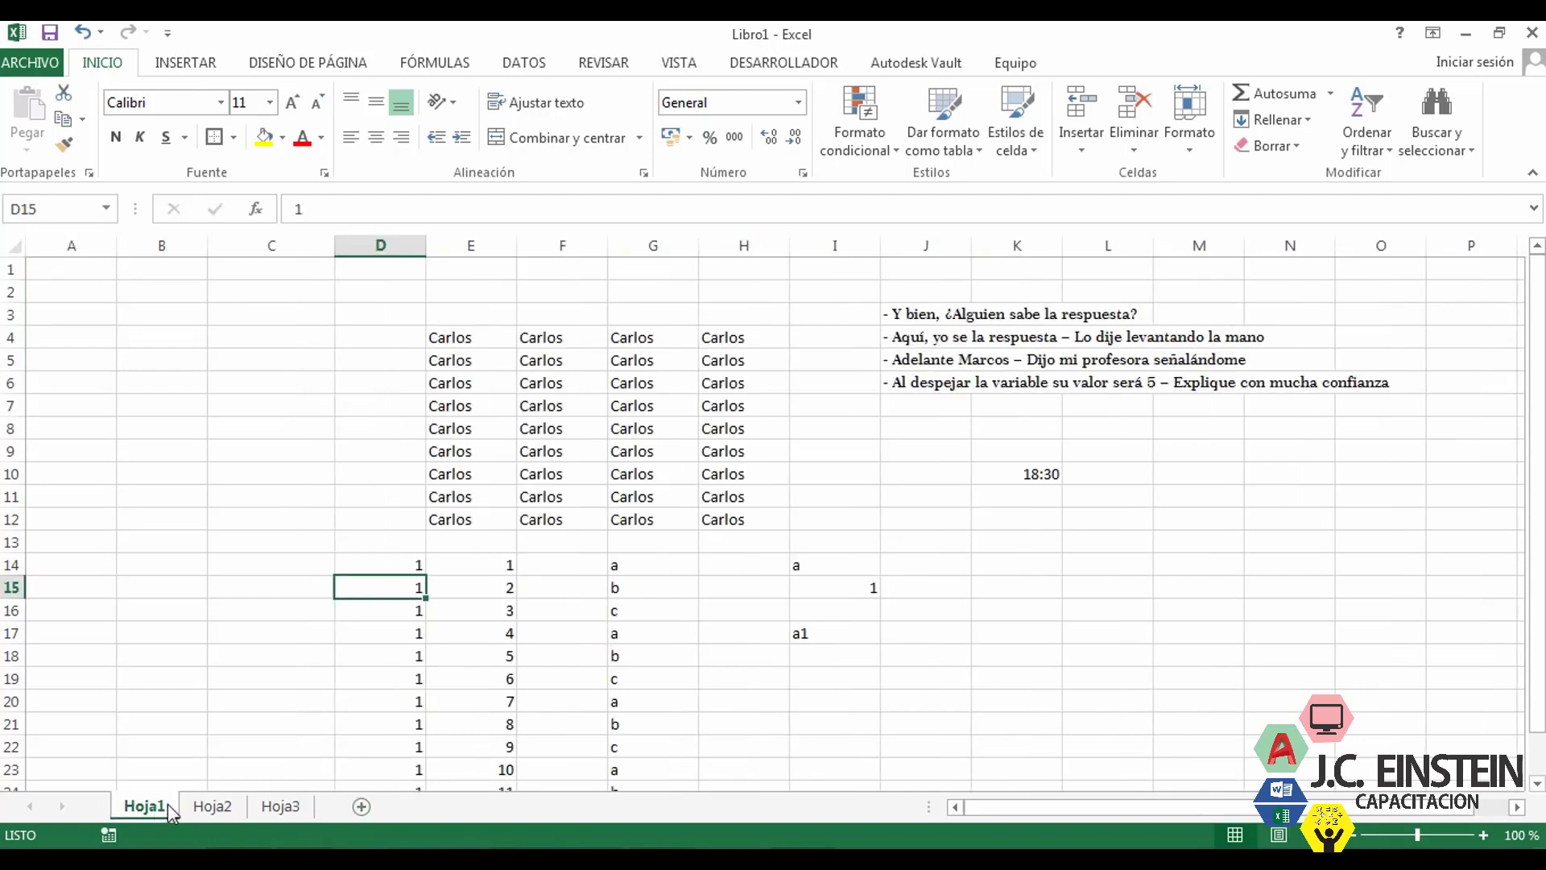
- Rename sheet Hoja1 to 'Ejm 1'
right_click(143, 803)
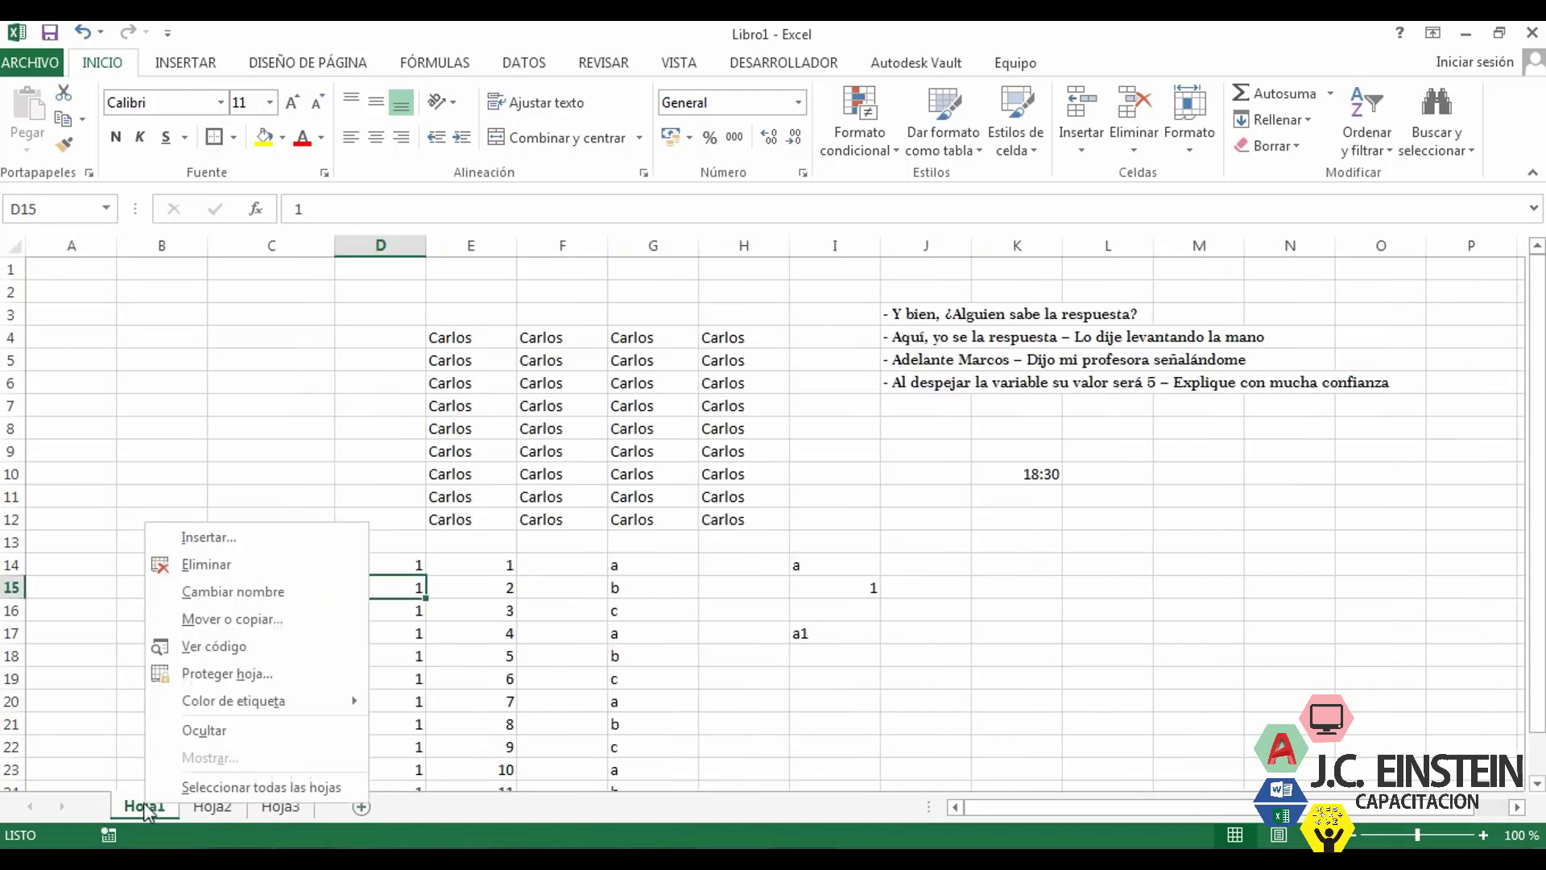
left_click(259, 592)
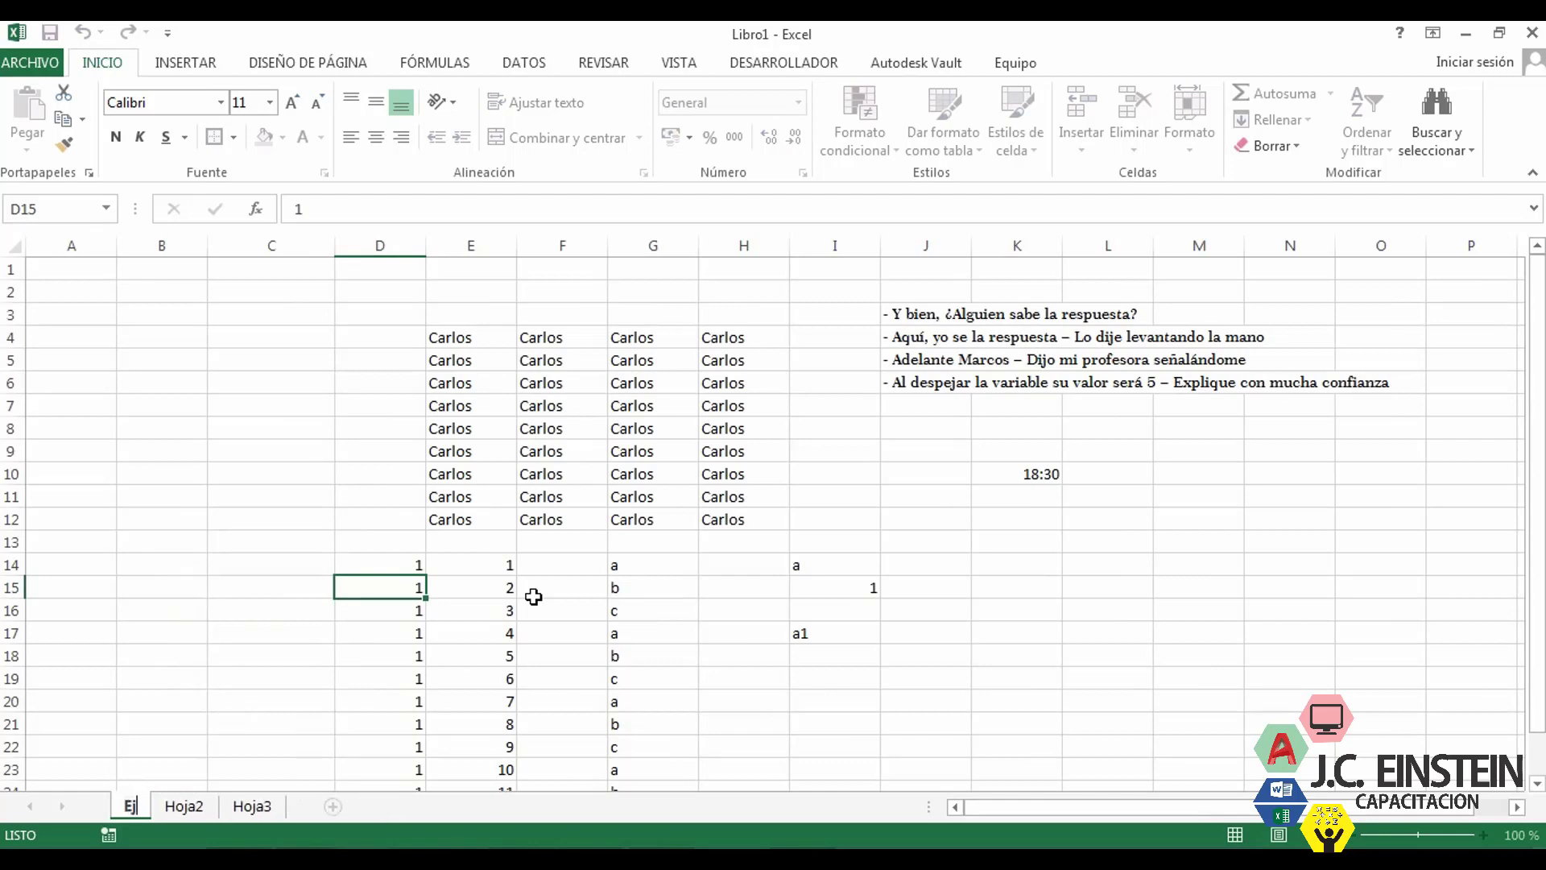
type("Ejm 1")
key("Return")
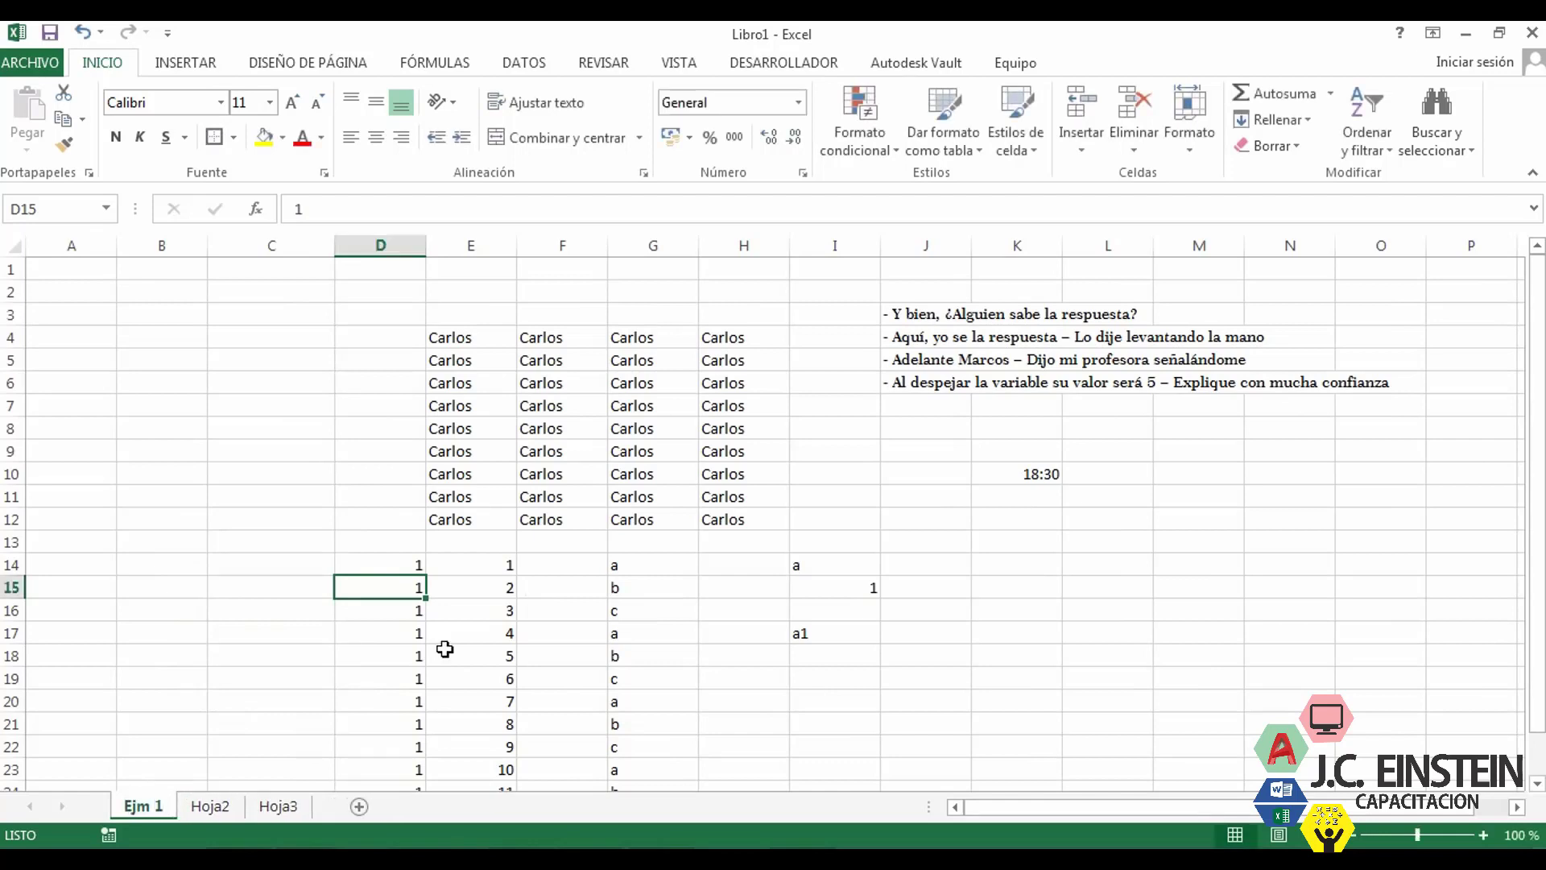
- Rename sheet Hoja2 to 'Ejm 2'
right_click(209, 805)
left_click(333, 618)
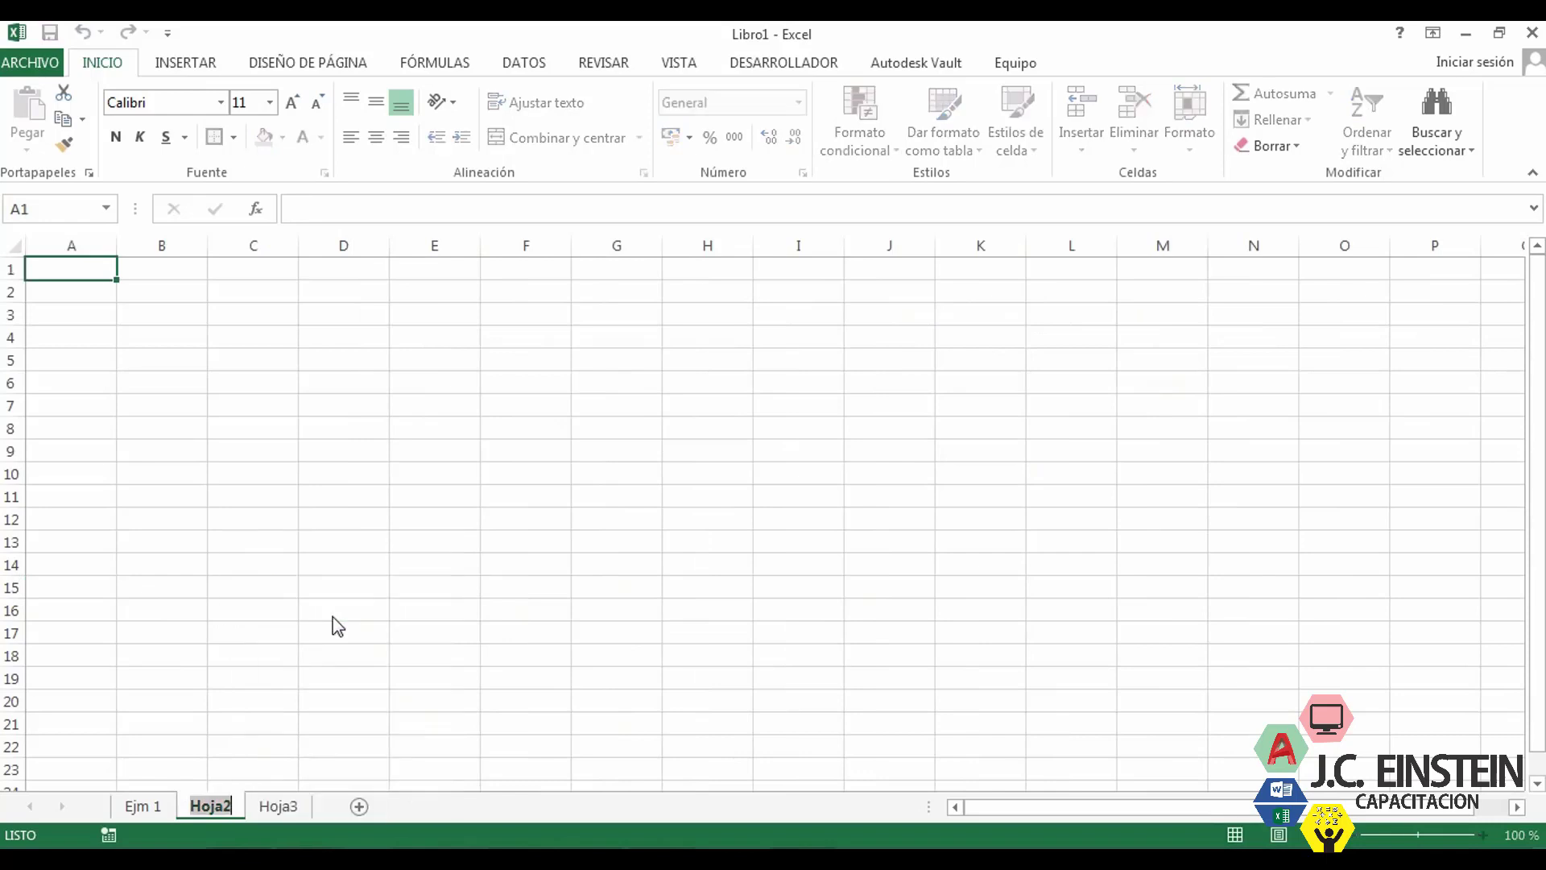
type("Eje")
key("BackSpace")
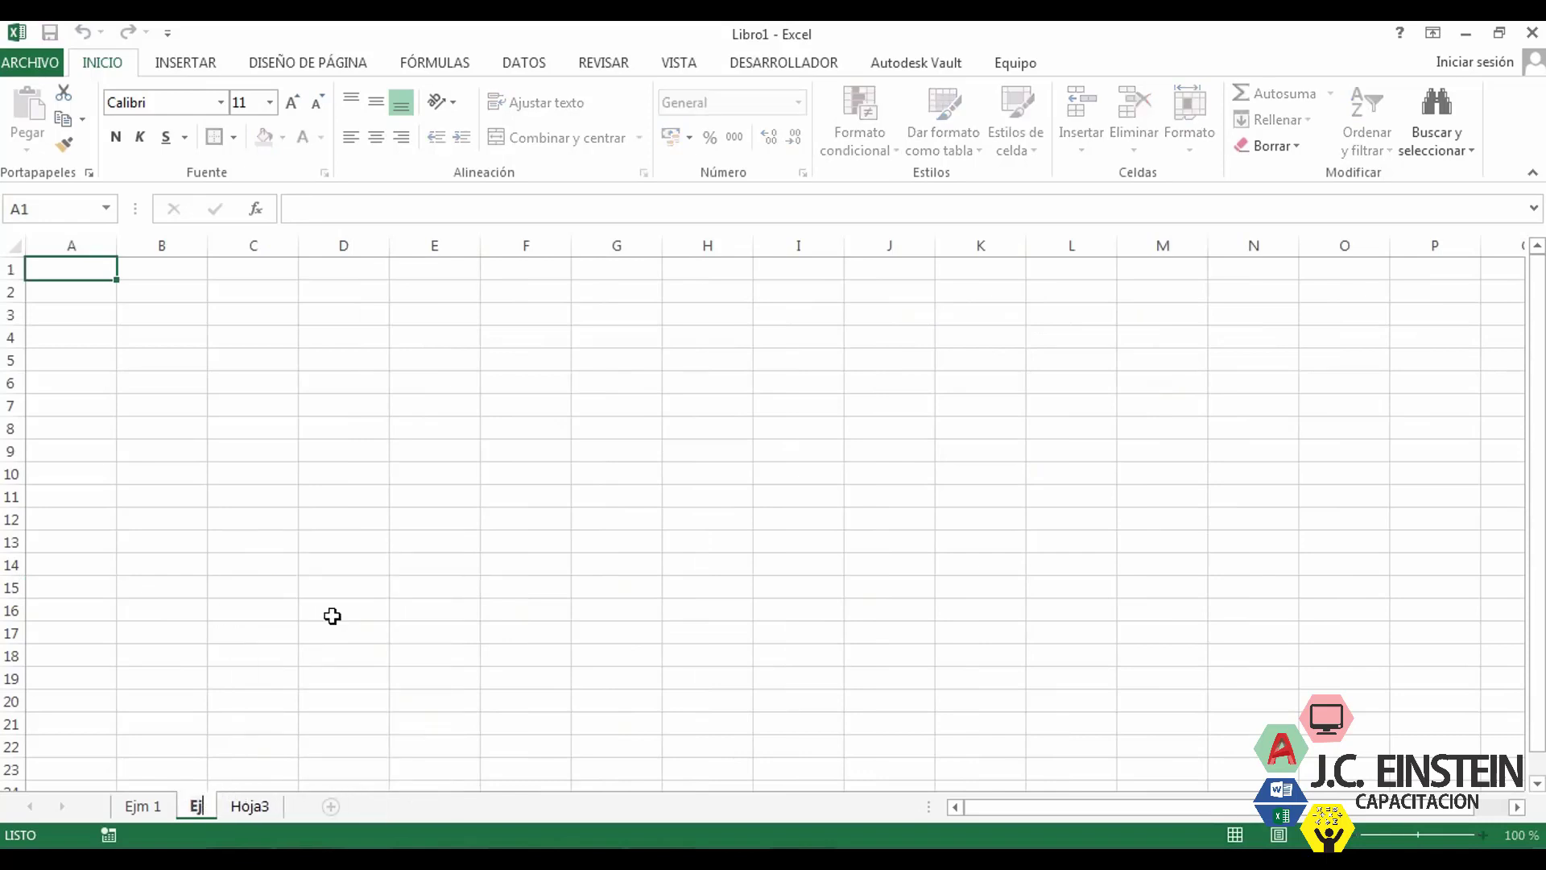
type("m 2")
key("Return")
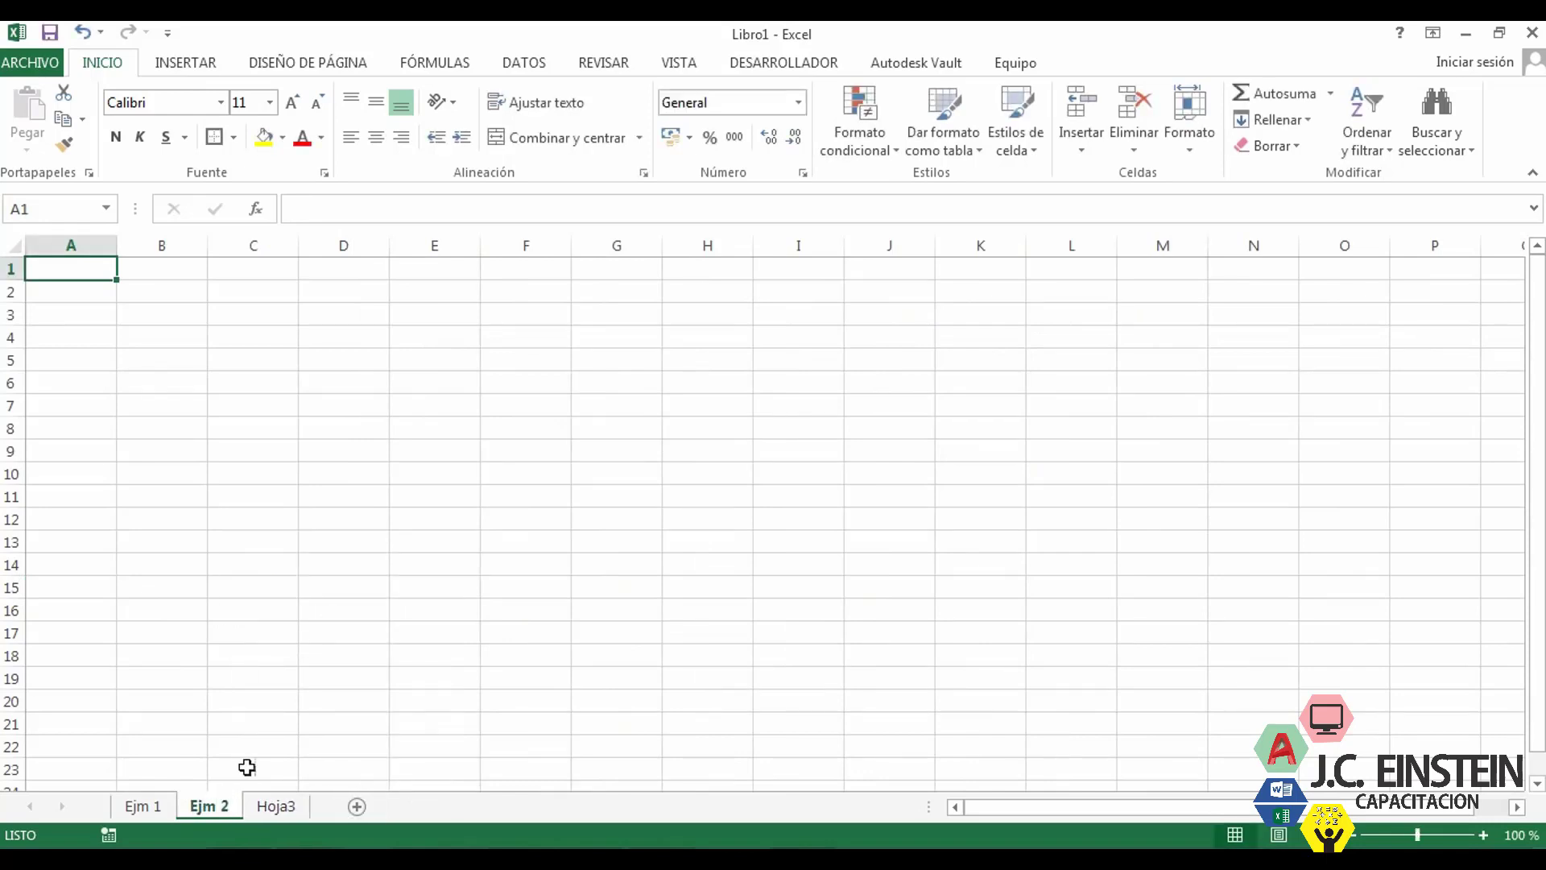
- Check Hoja3, then flip between Ejm 1 and Ejm 2, ending on Ejm 1
left_click(273, 805)
right_click(273, 805)
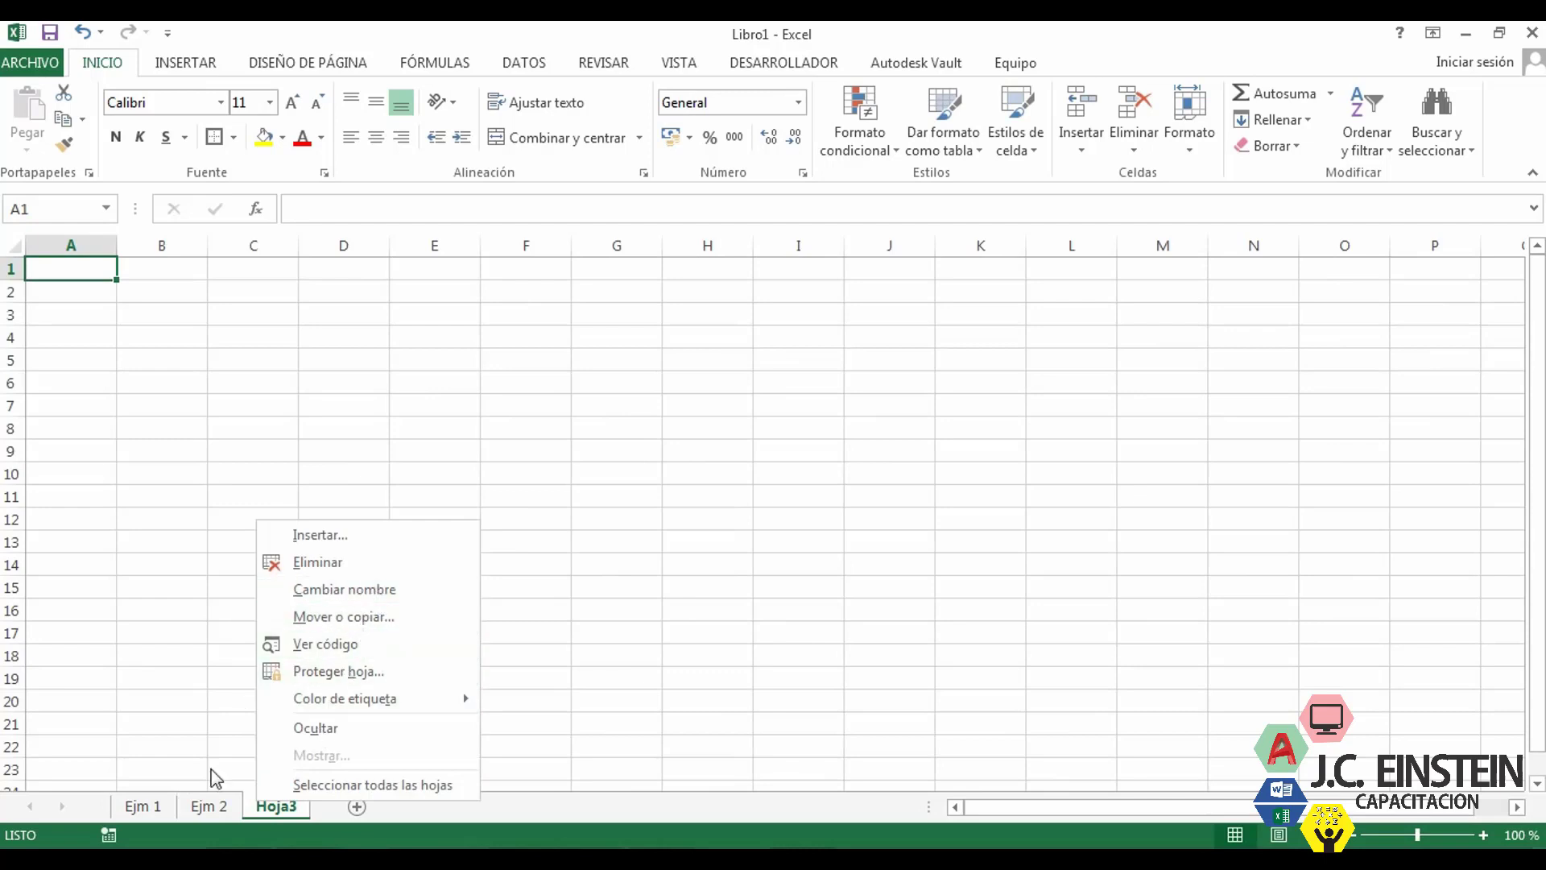
left_click(217, 805)
left_click(161, 806)
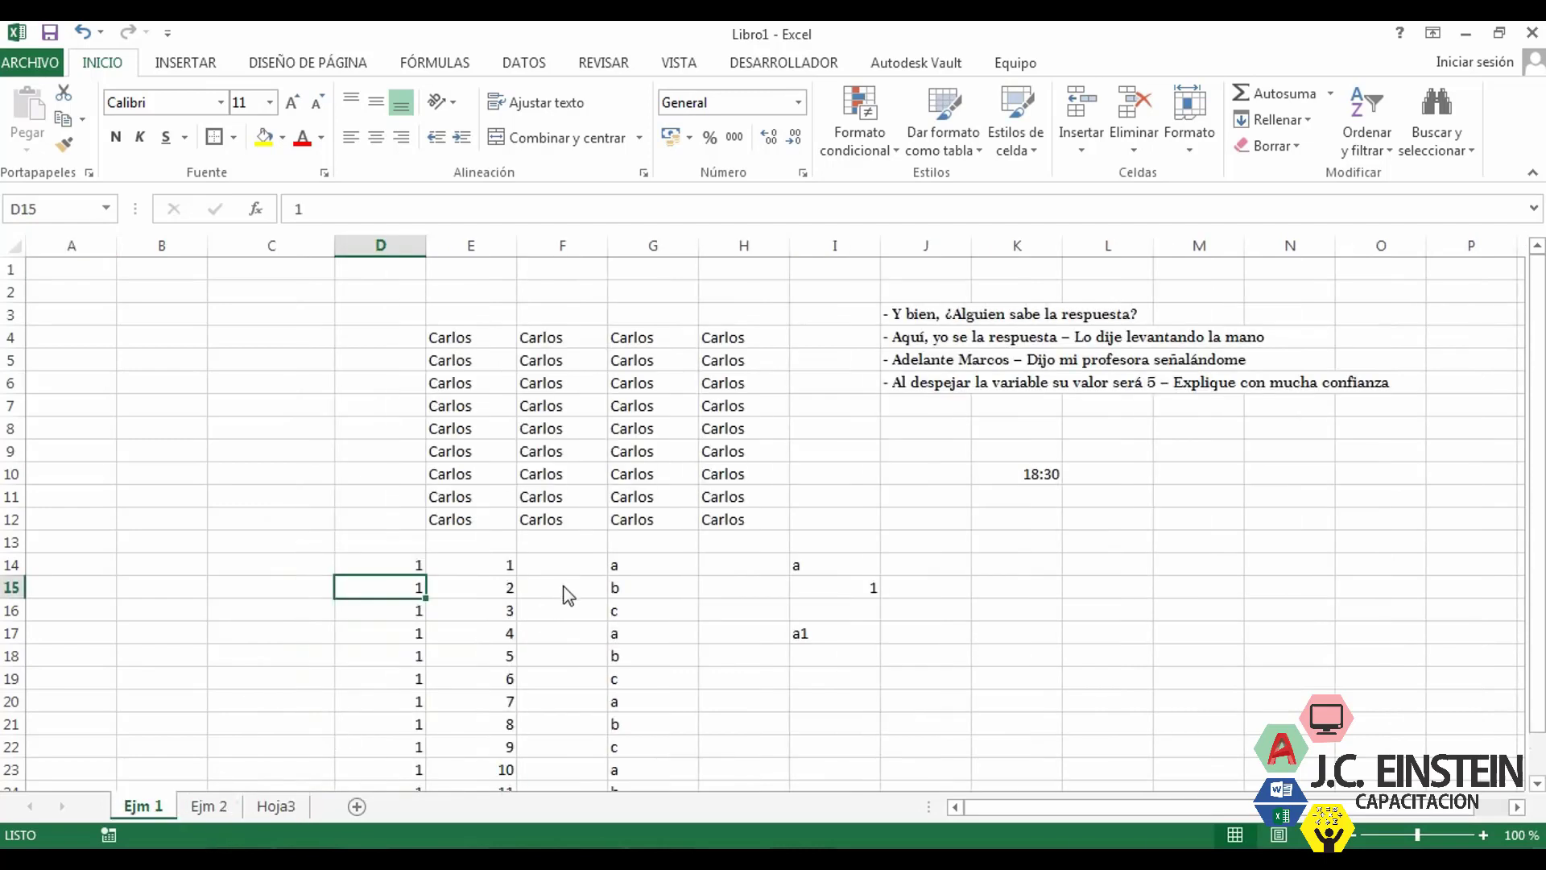
scroll(570, 628, "down", 5)
scroll(572, 669, "up", 5)
left_click(219, 809)
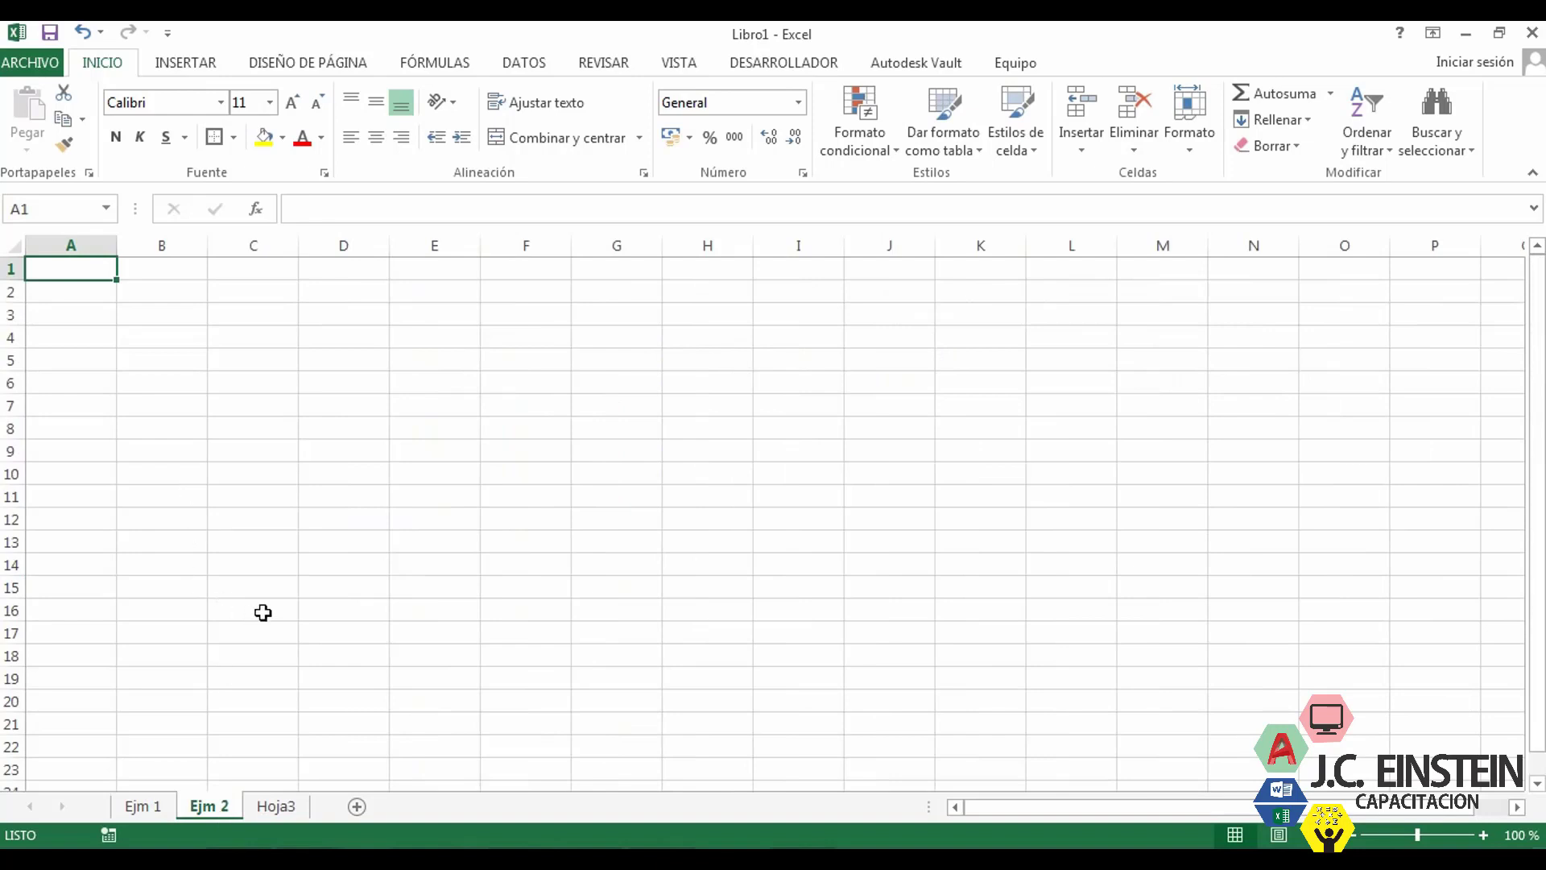
left_click(138, 806)
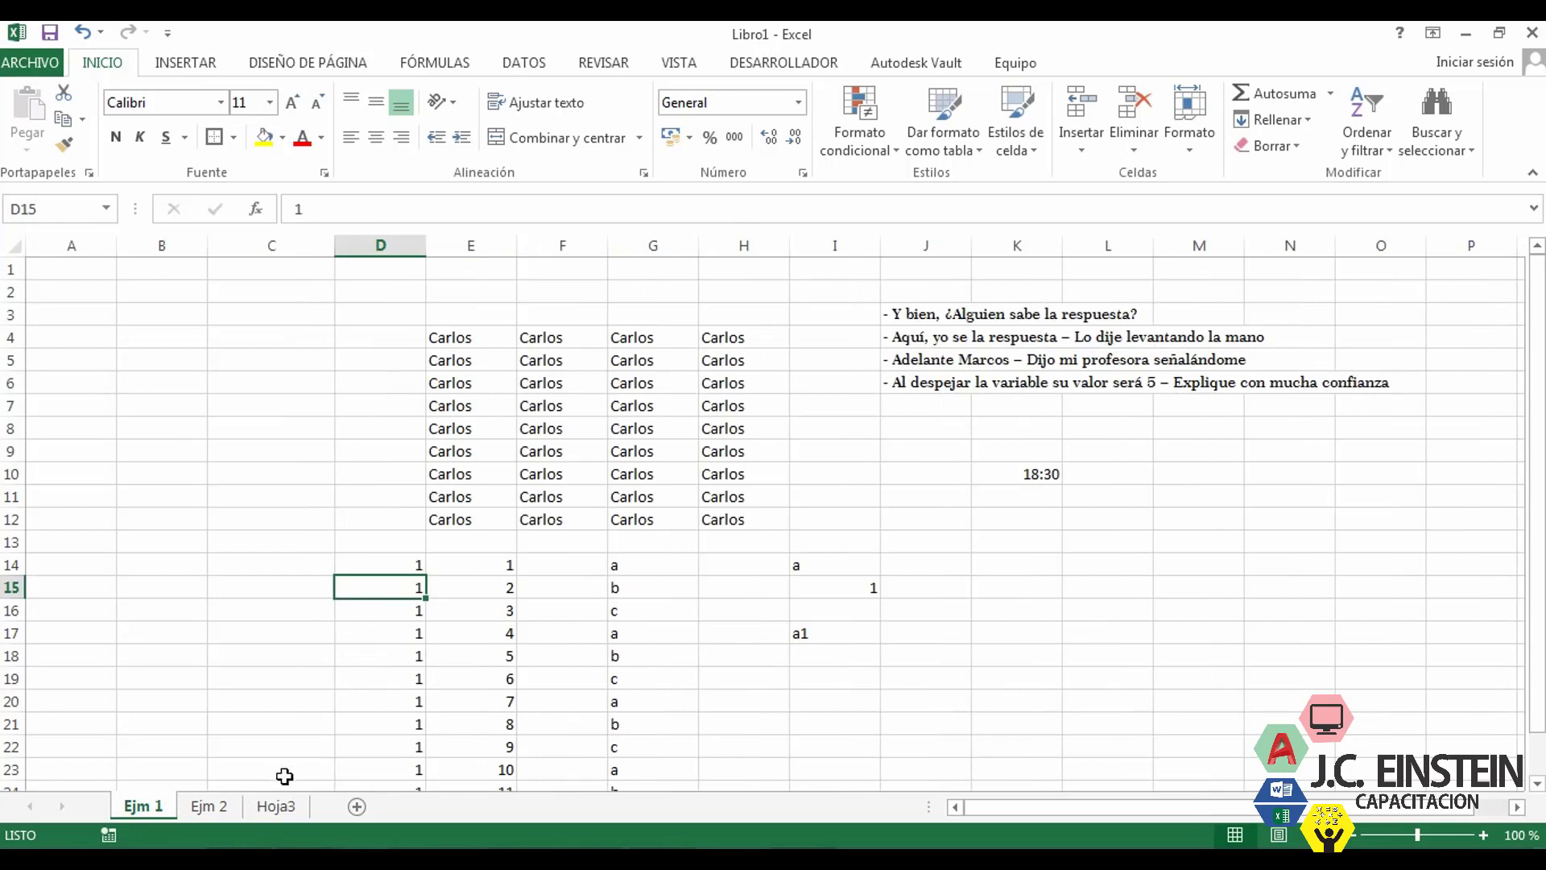
left_click(234, 807)
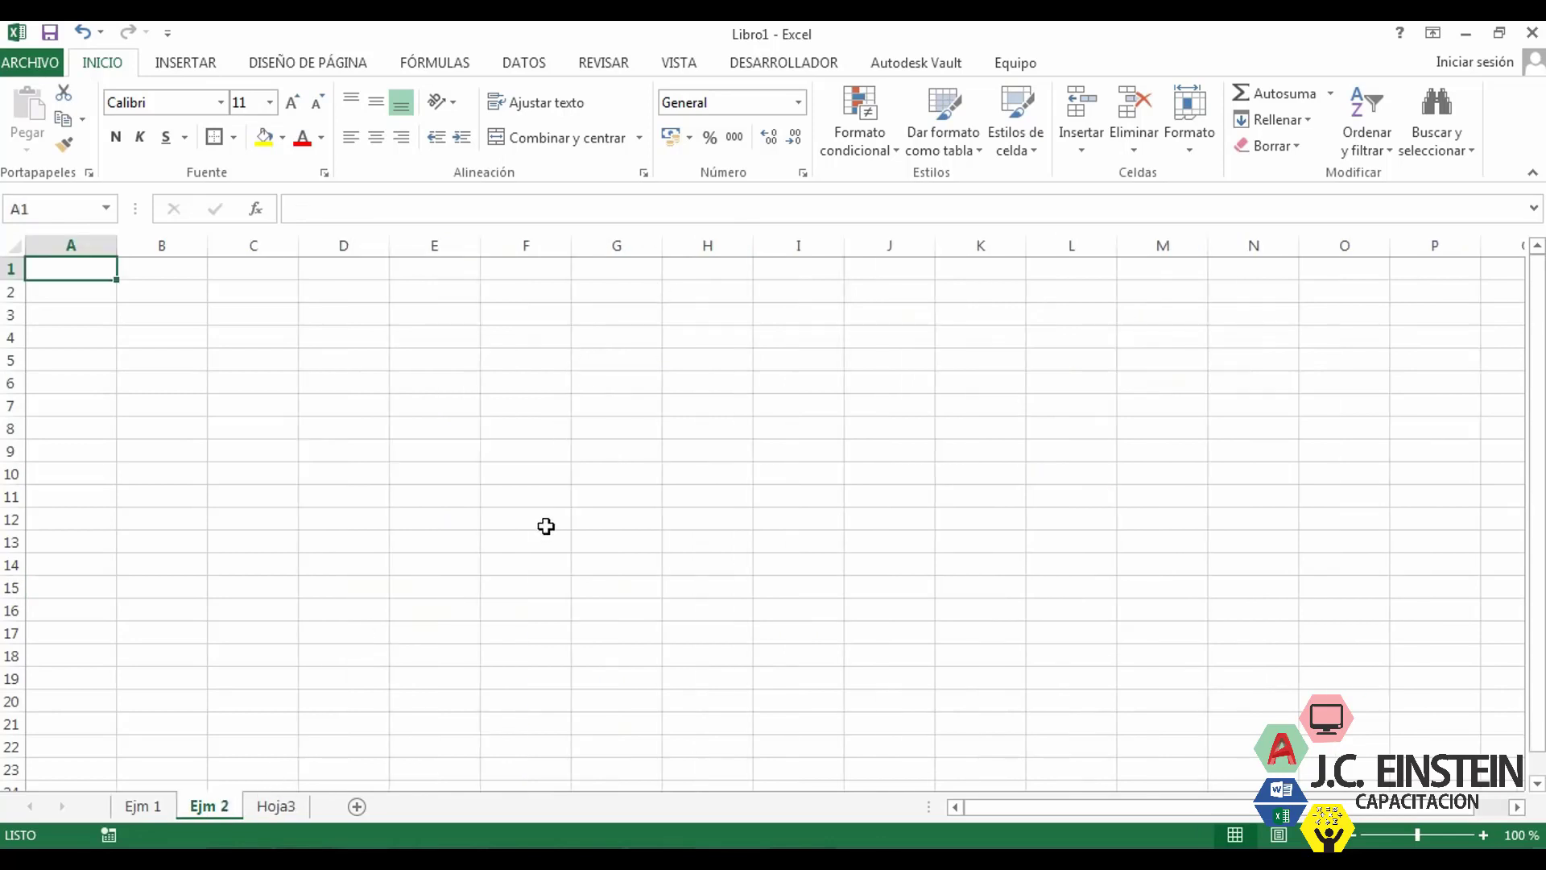
left_click(160, 805)
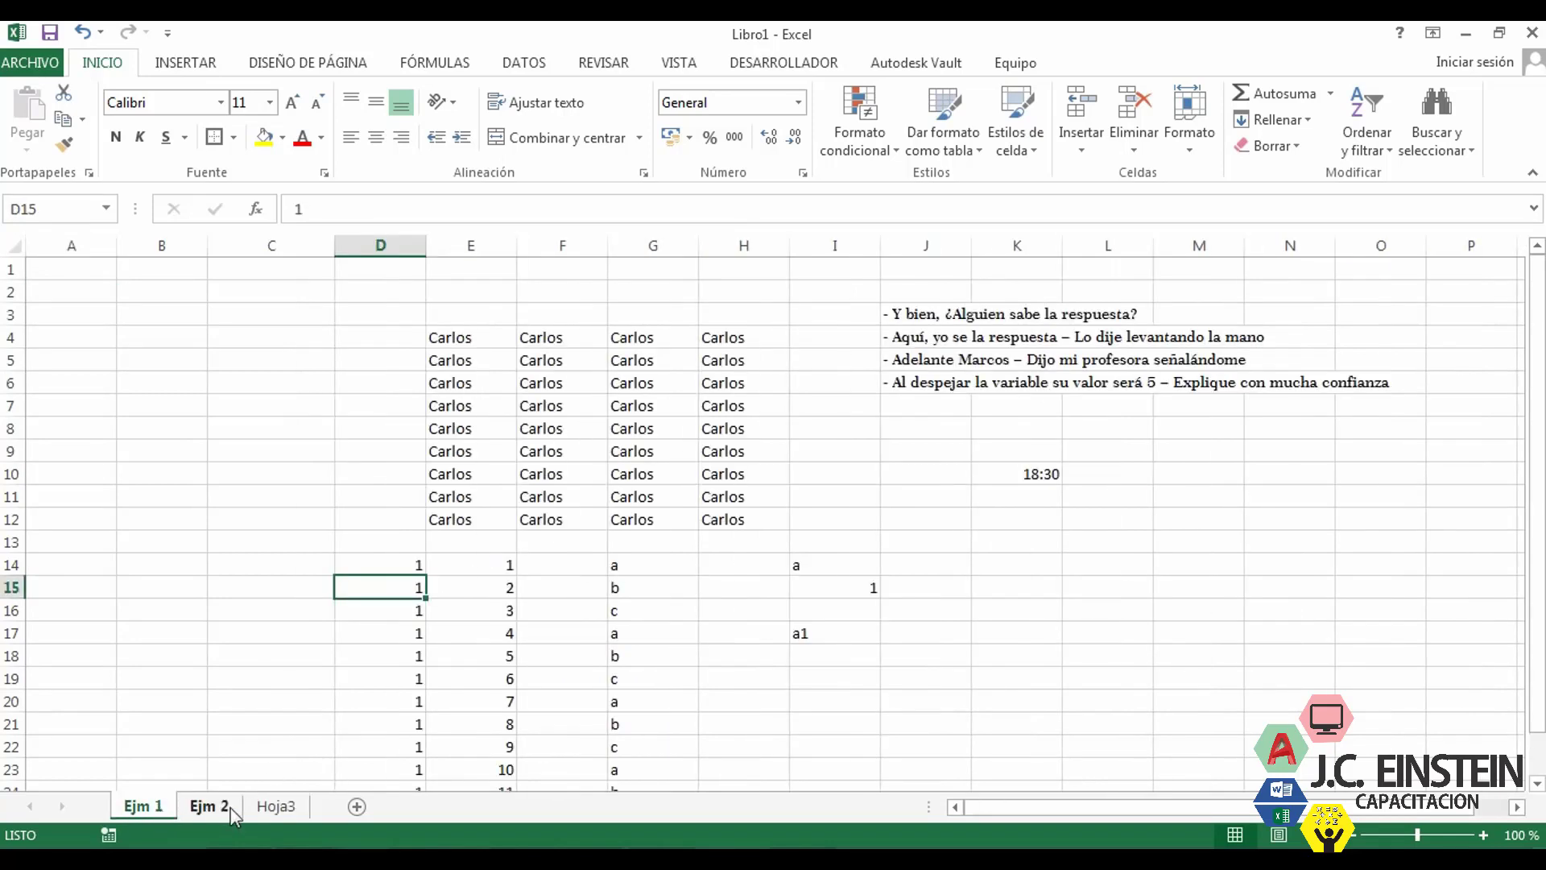
- Insert a new blank worksheet, Hoja4, through the Insertar dialog from the Ejm 1 tab
right_click(151, 807)
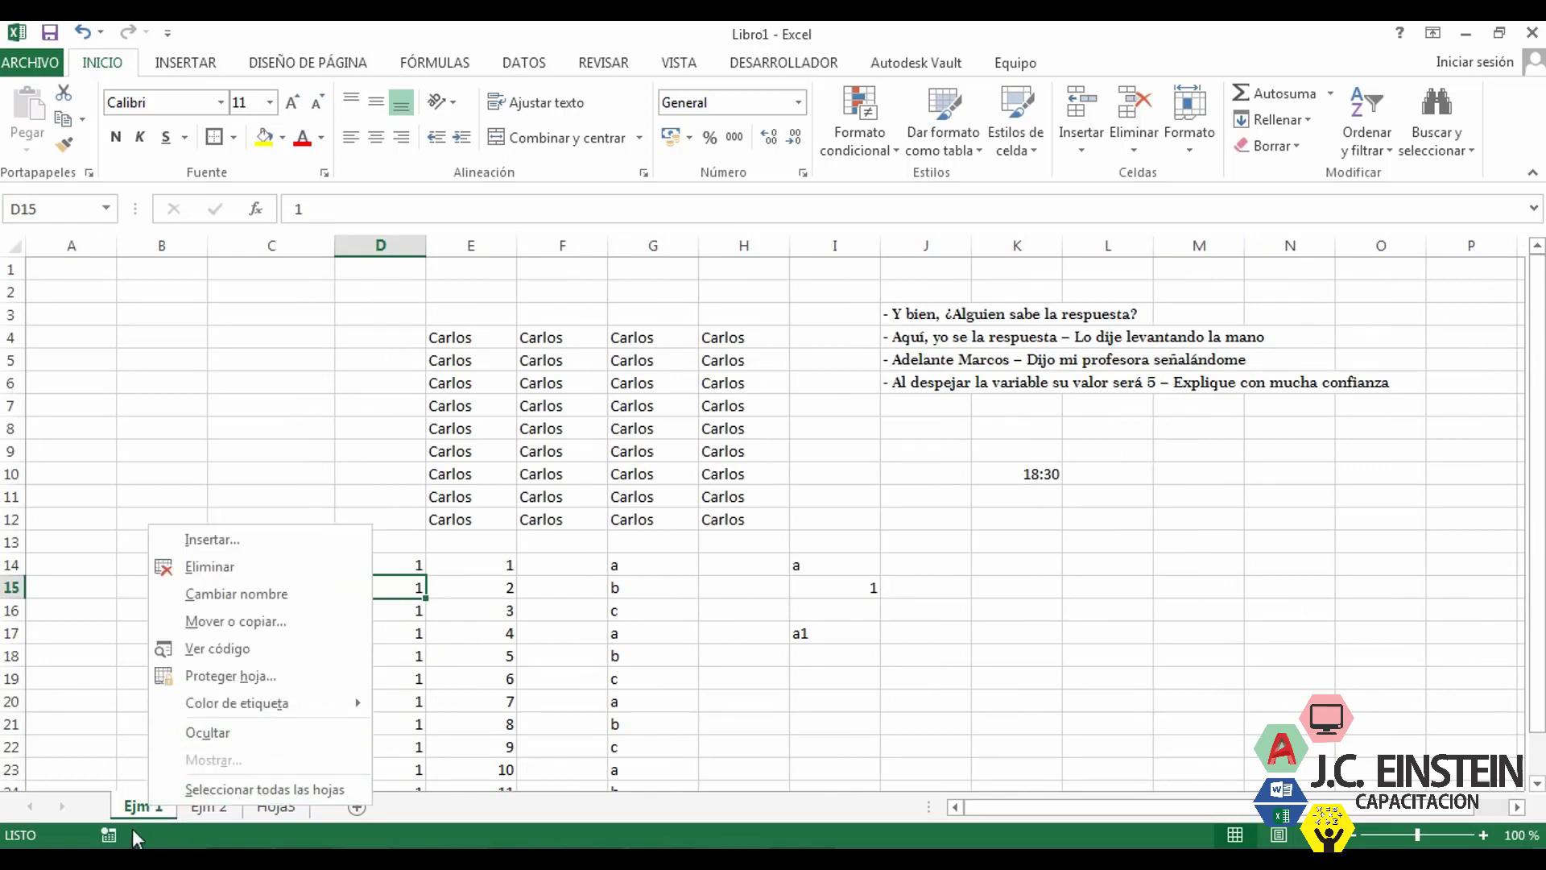
left_click(132, 818)
left_click(195, 818)
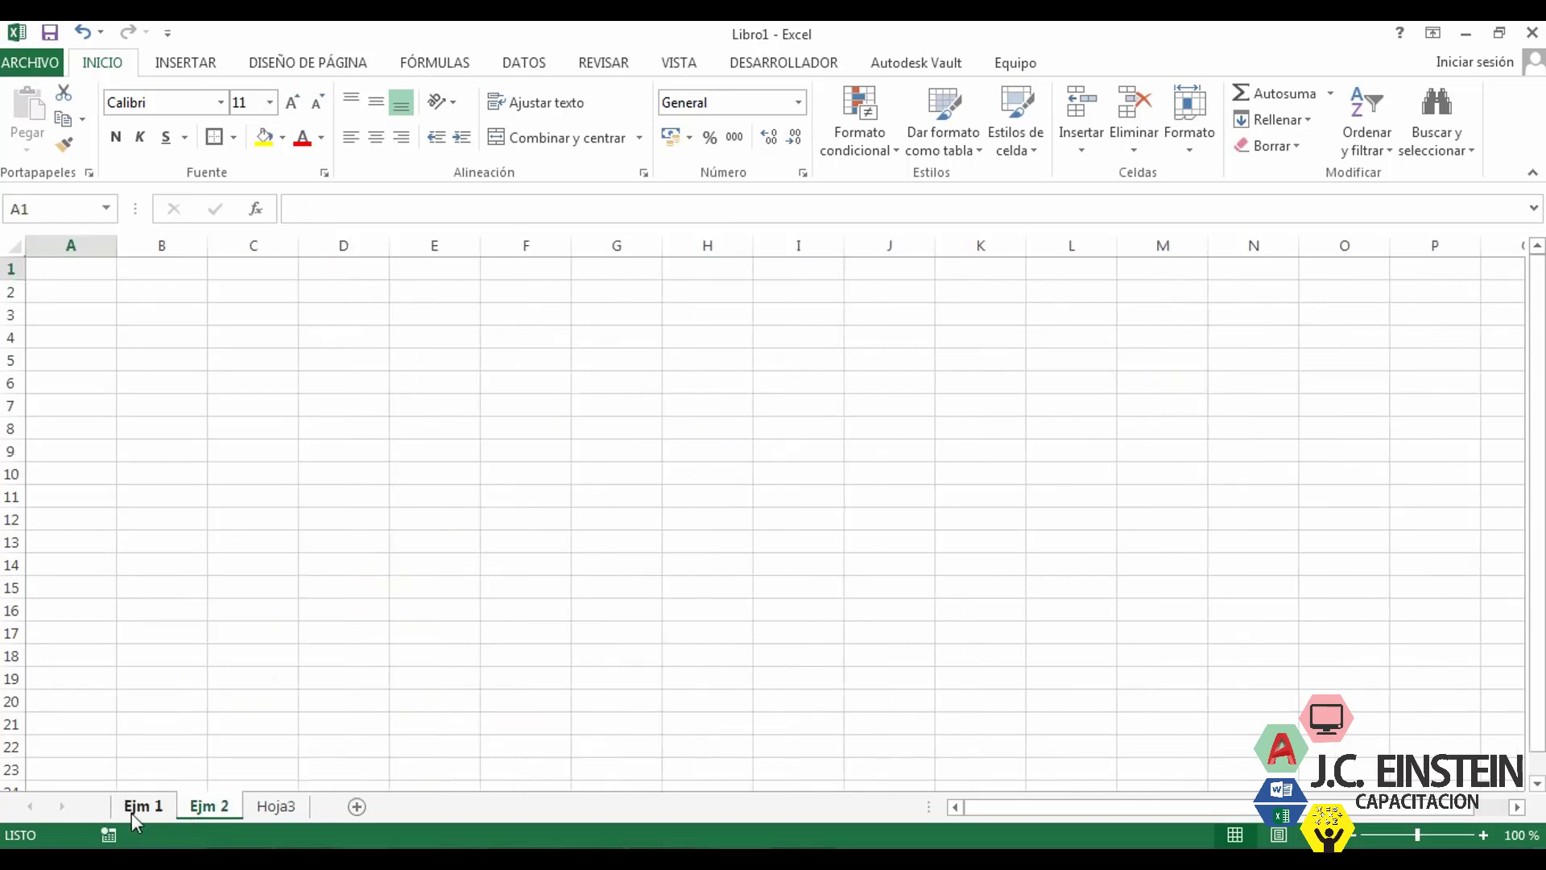
right_click(137, 809)
left_click(128, 807)
right_click(144, 808)
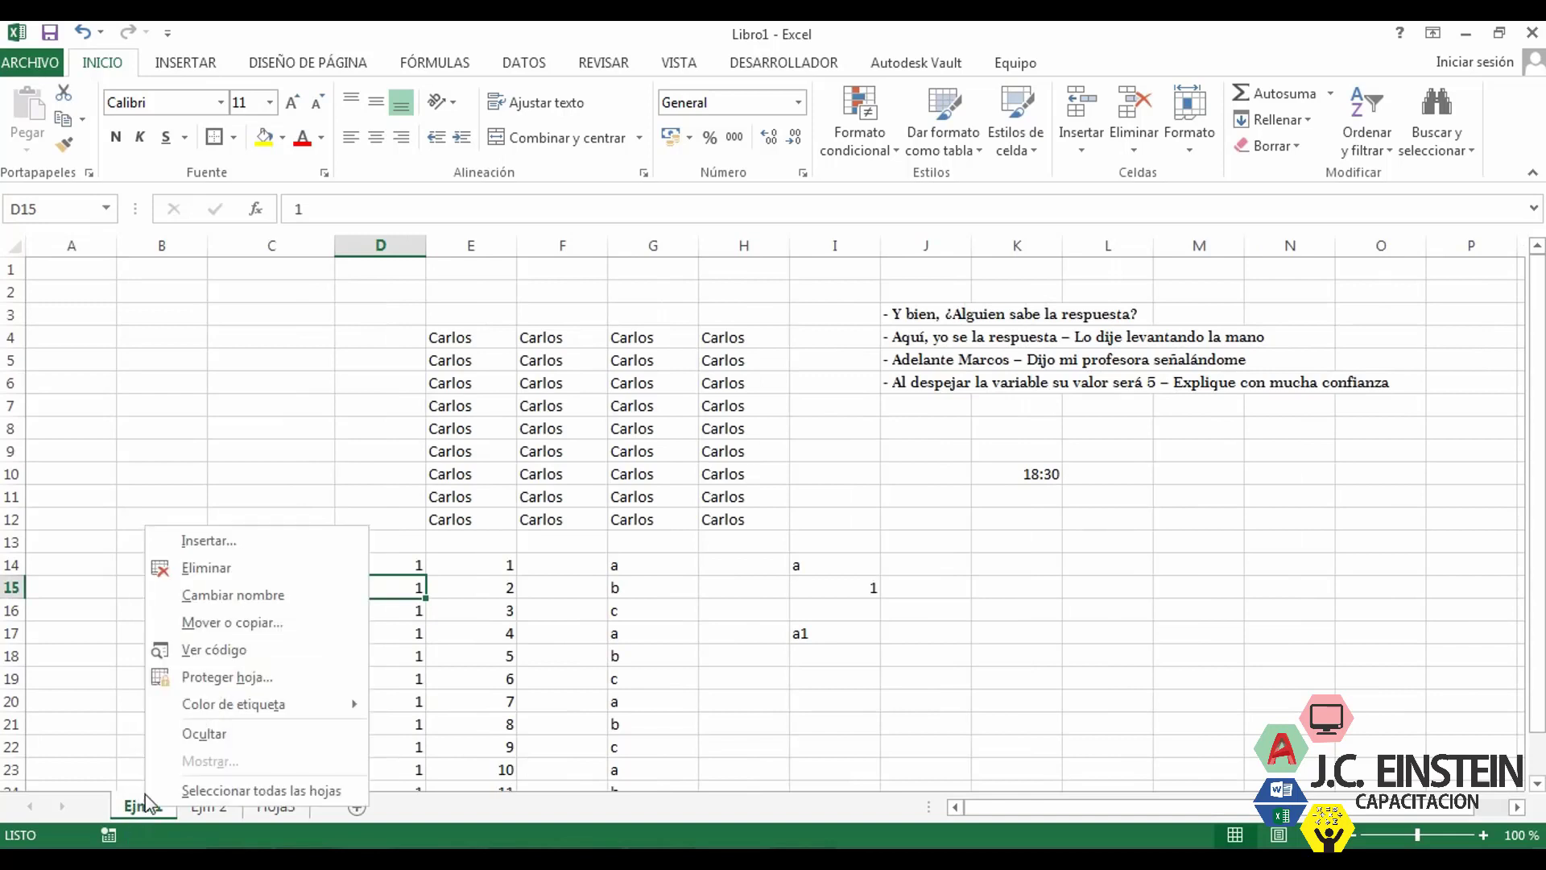
left_click(269, 549)
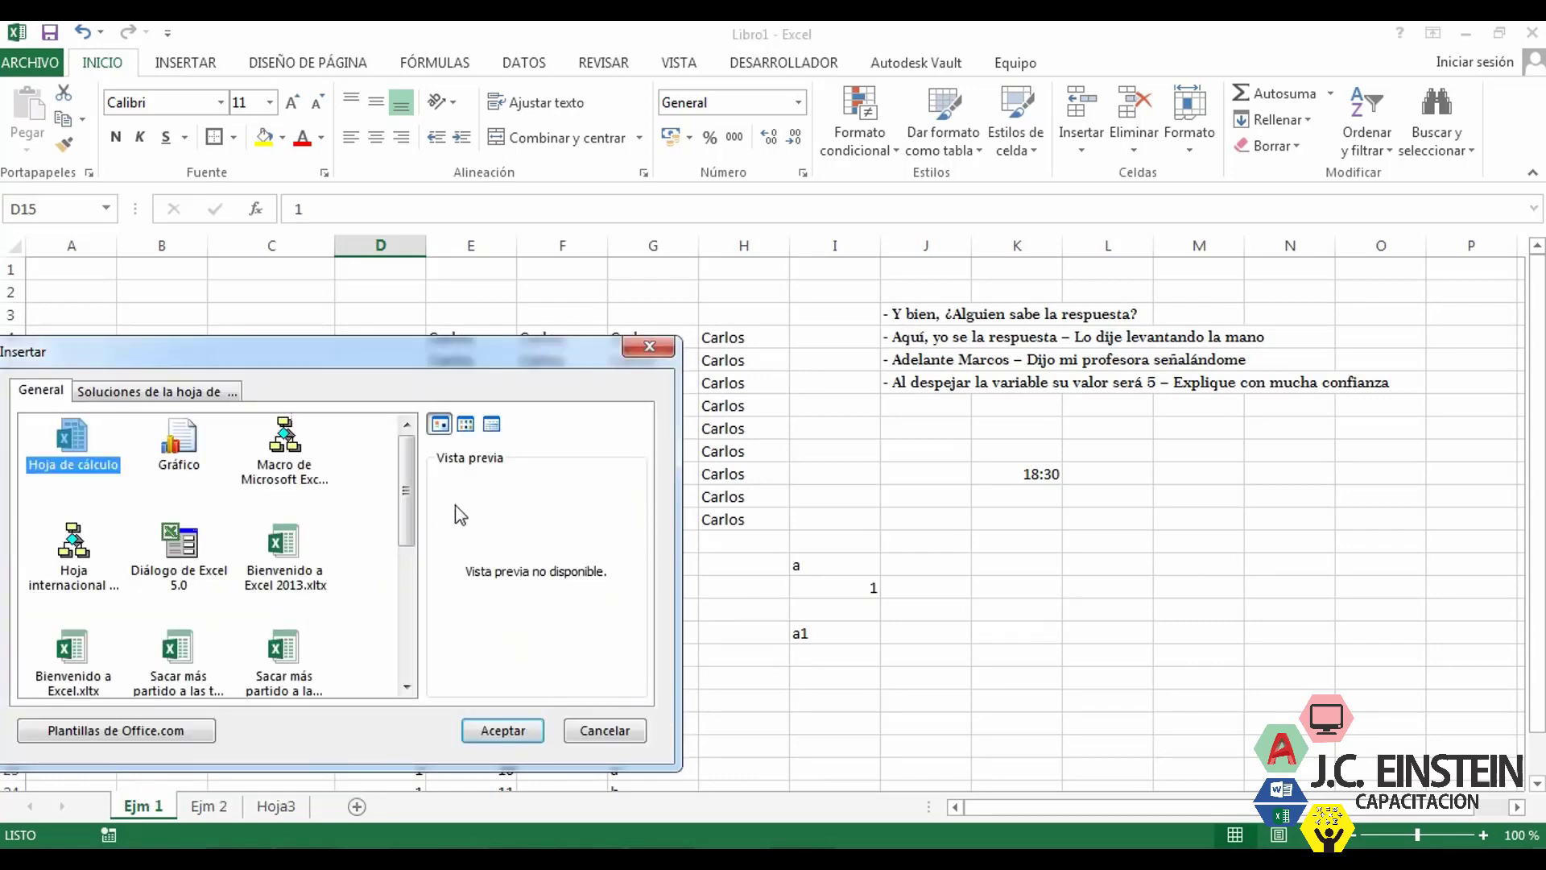
left_click_drag(407, 345, 514, 245)
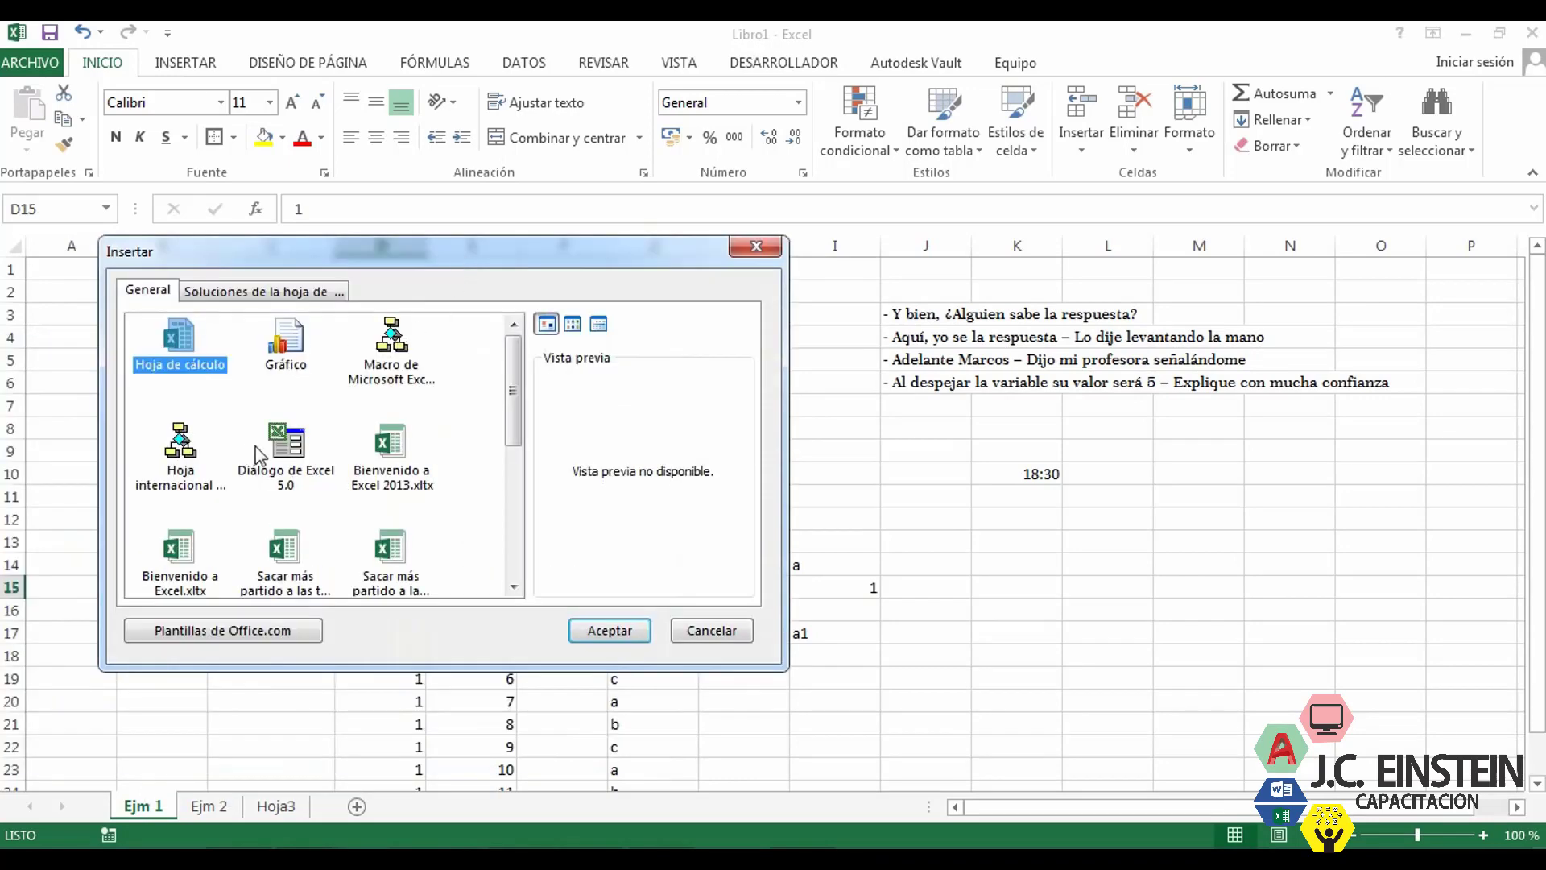
mouse_move(513, 397)
left_mouse_down()
mouse_move(516, 431)
mouse_move(516, 397)
left_mouse_up()
left_click(752, 256)
left_click(607, 630)
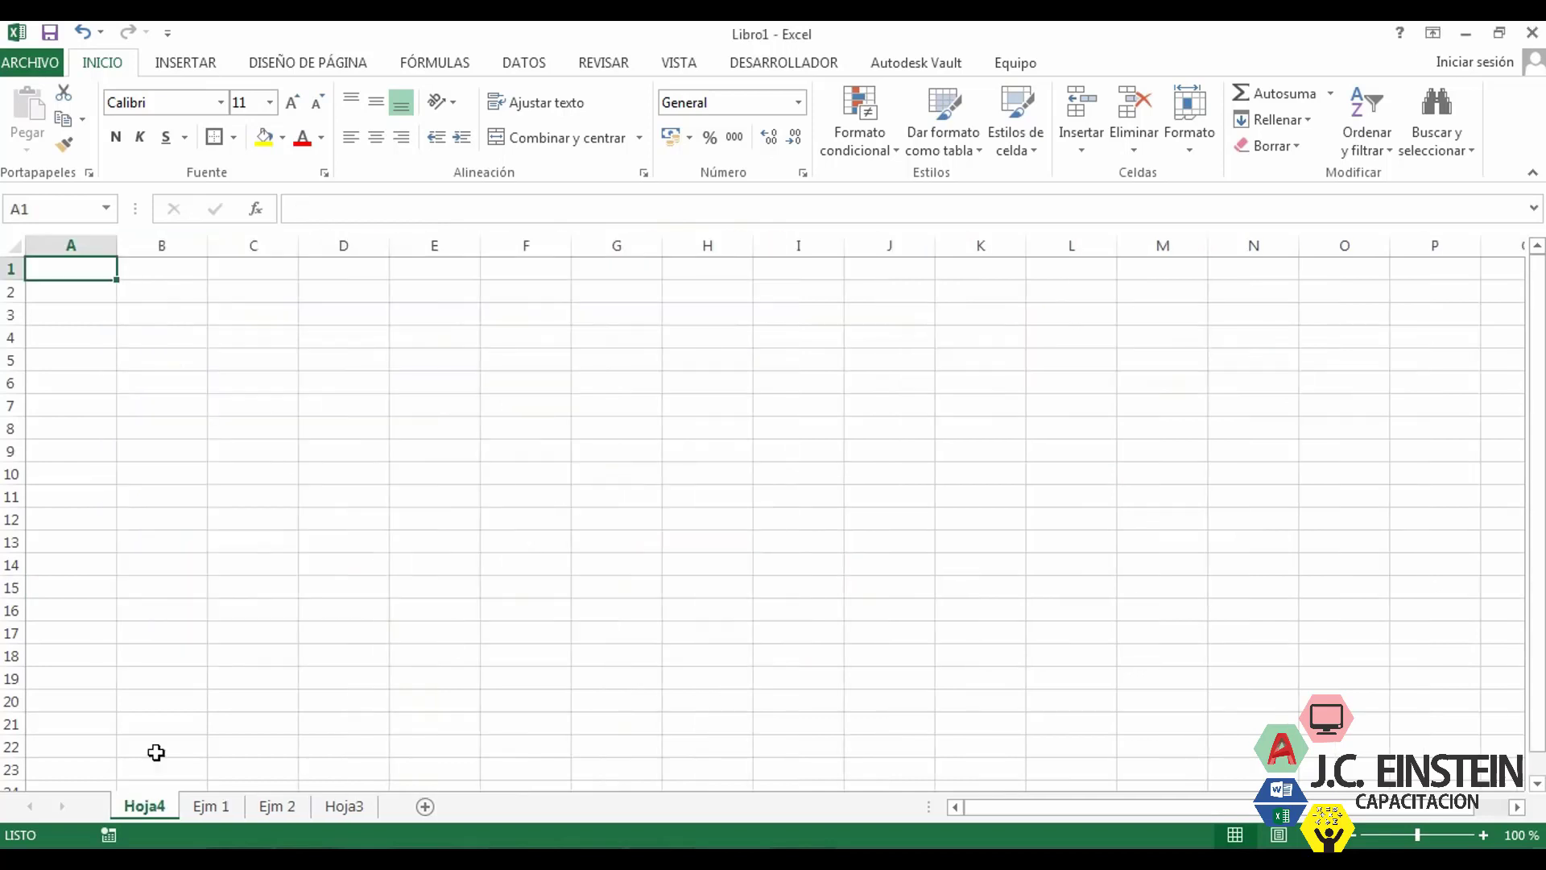
- Move Hoja4 to the end after Hoja3 and bring up Insertar again from Ejm 1
left_click_drag(133, 818, 380, 797)
left_click(143, 808)
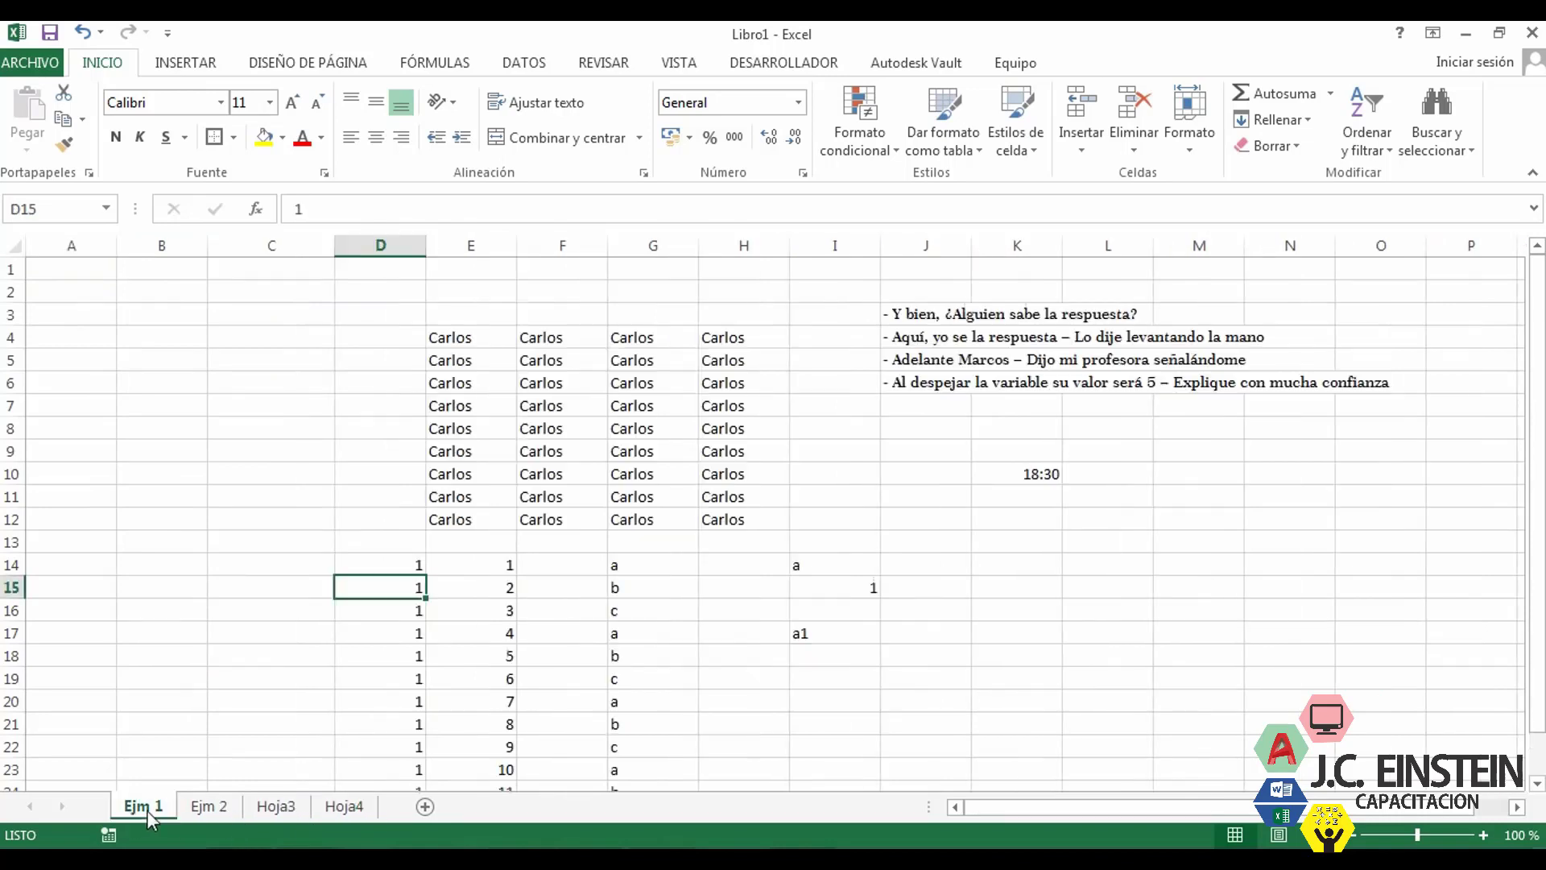
right_click(148, 808)
left_click(211, 543)
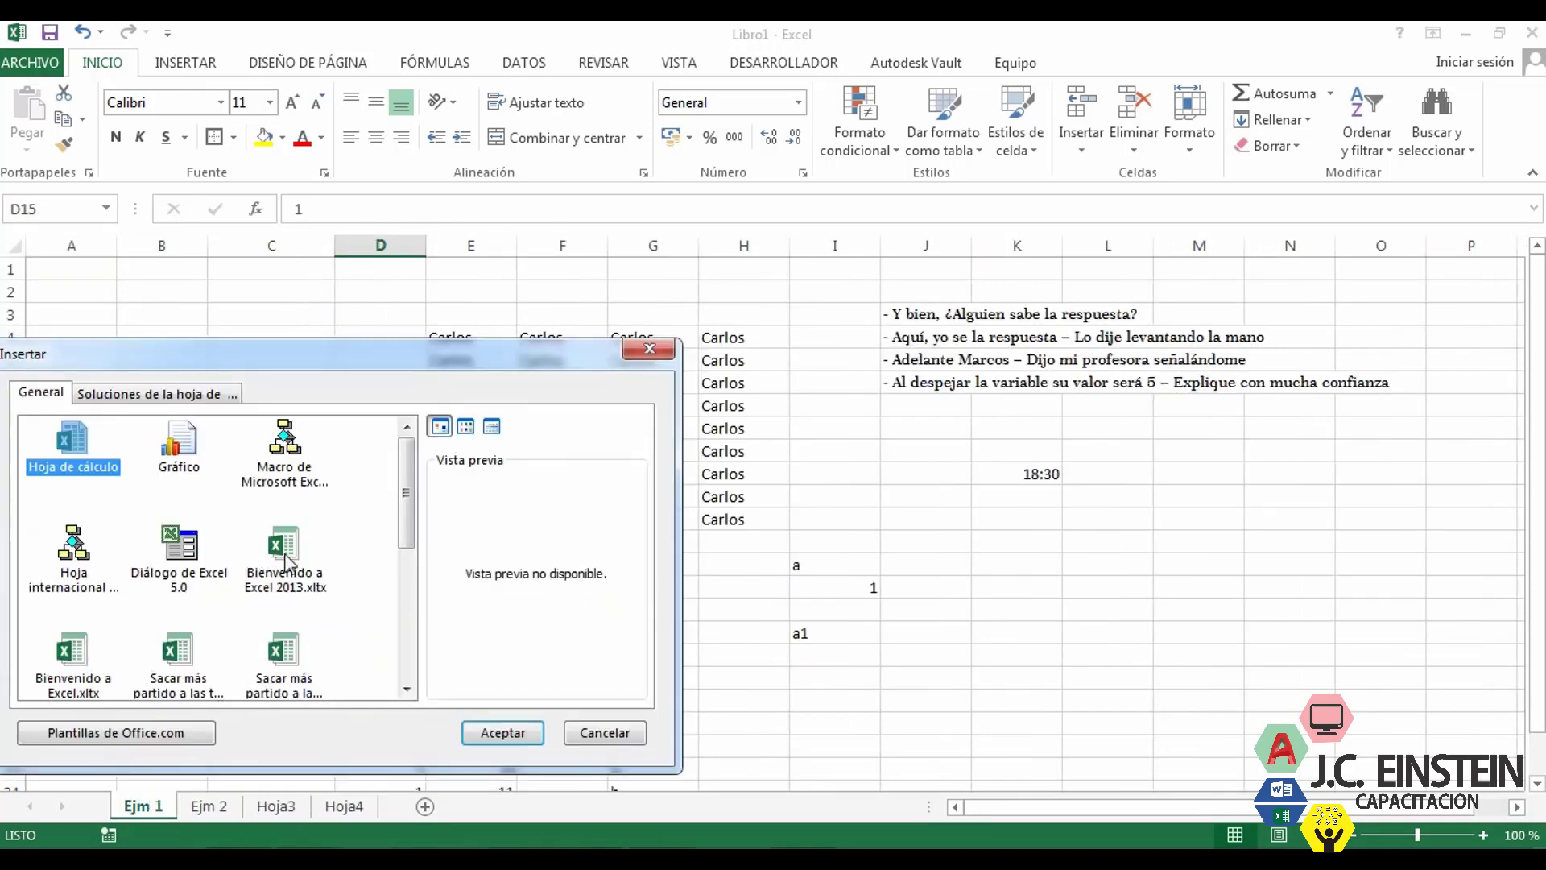
left_click(191, 456)
left_click(515, 739)
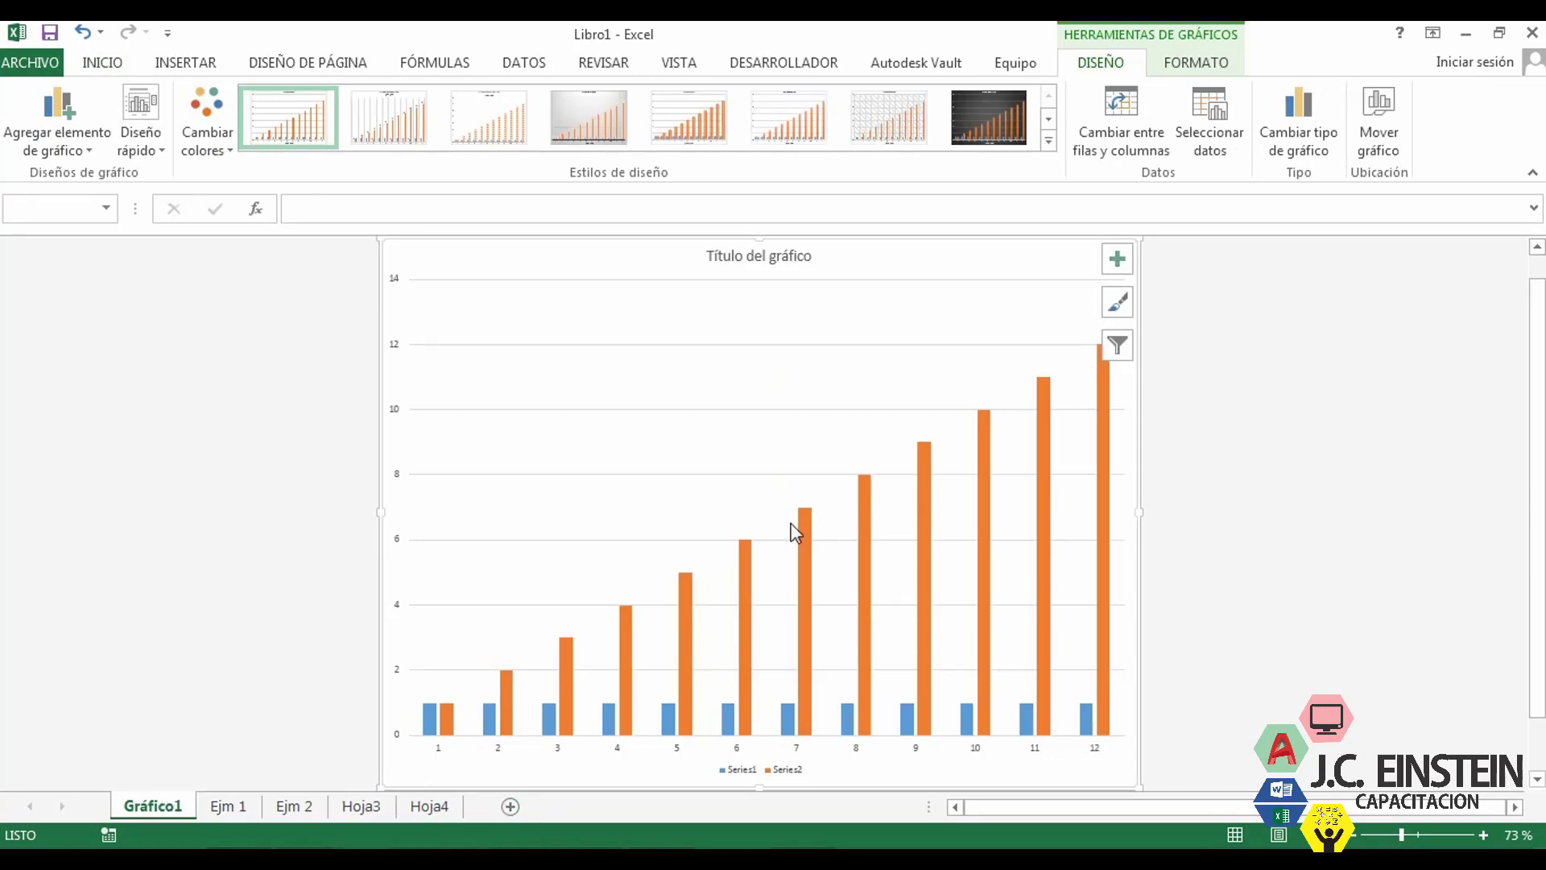
left_click(256, 799)
right_click(151, 807)
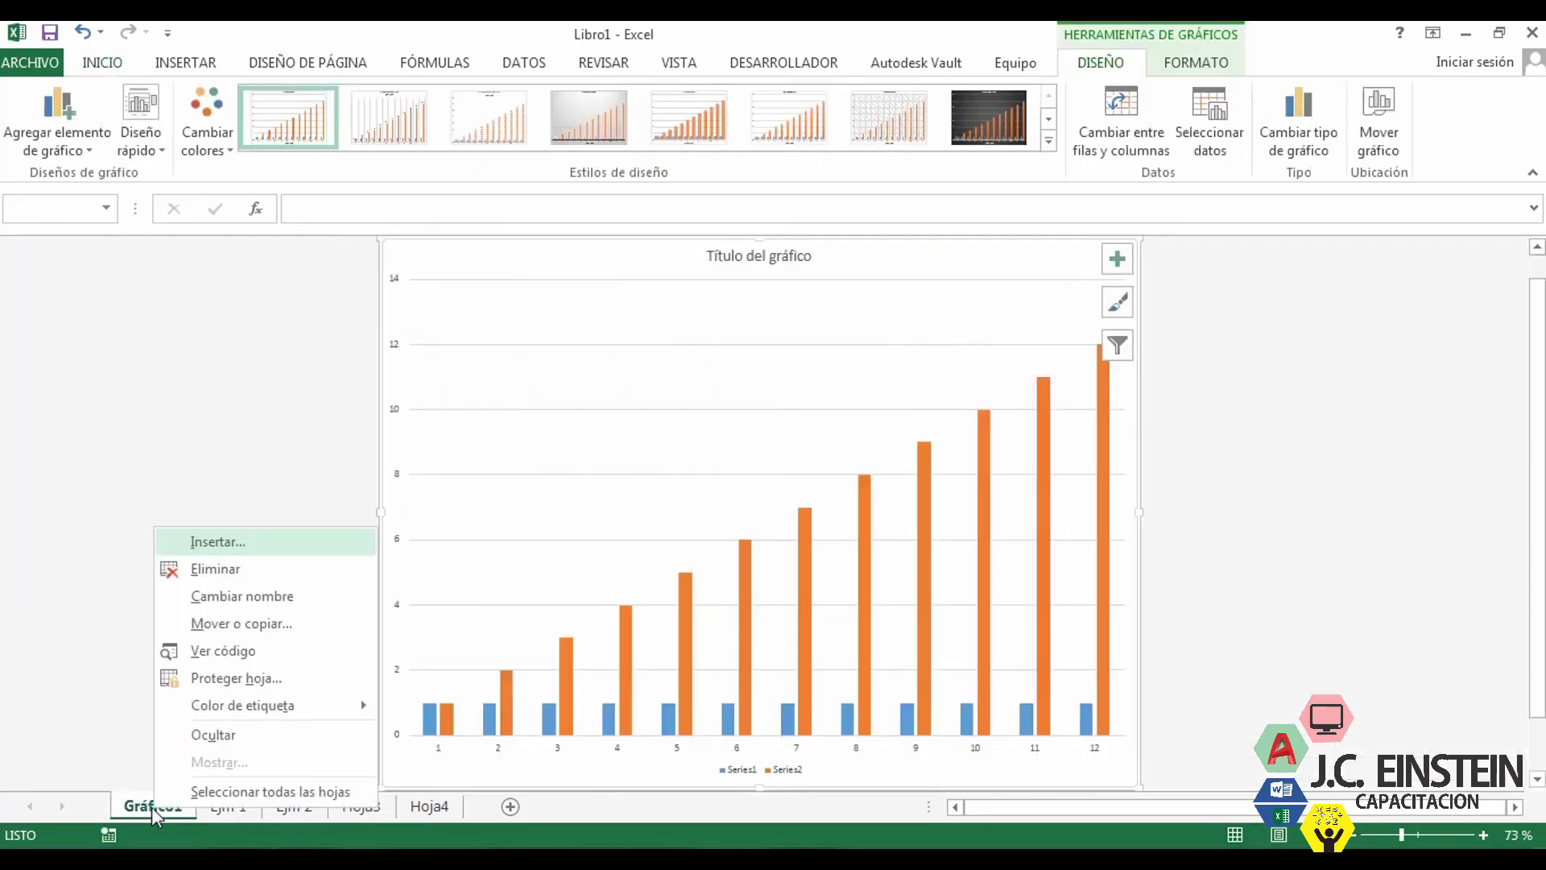
left_click(137, 801)
key("ctrl+Page_Down")
left_click(160, 804)
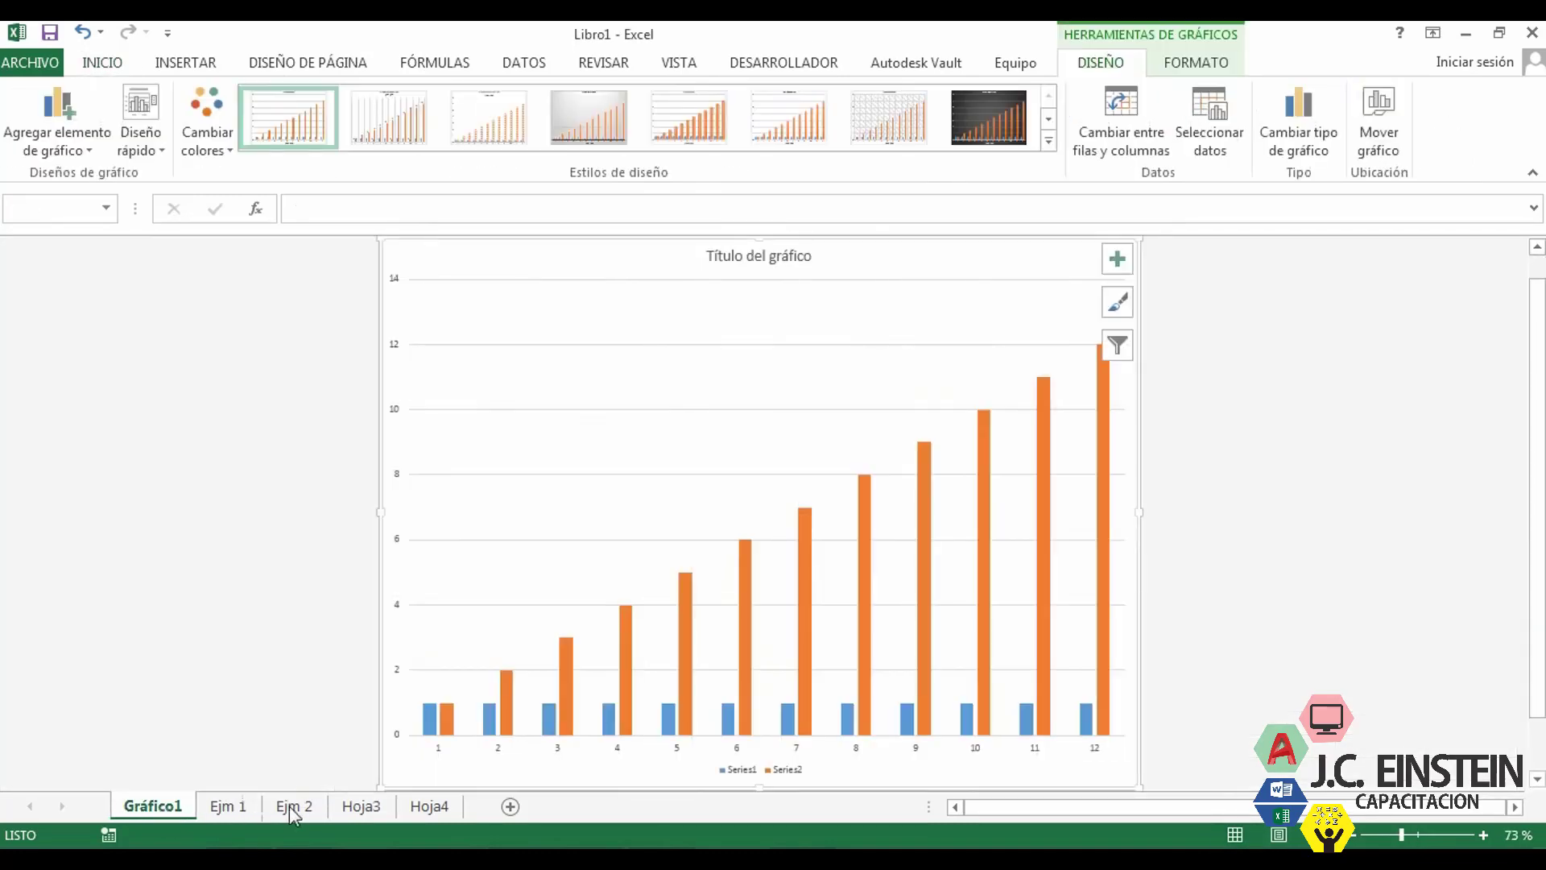
left_click(422, 809)
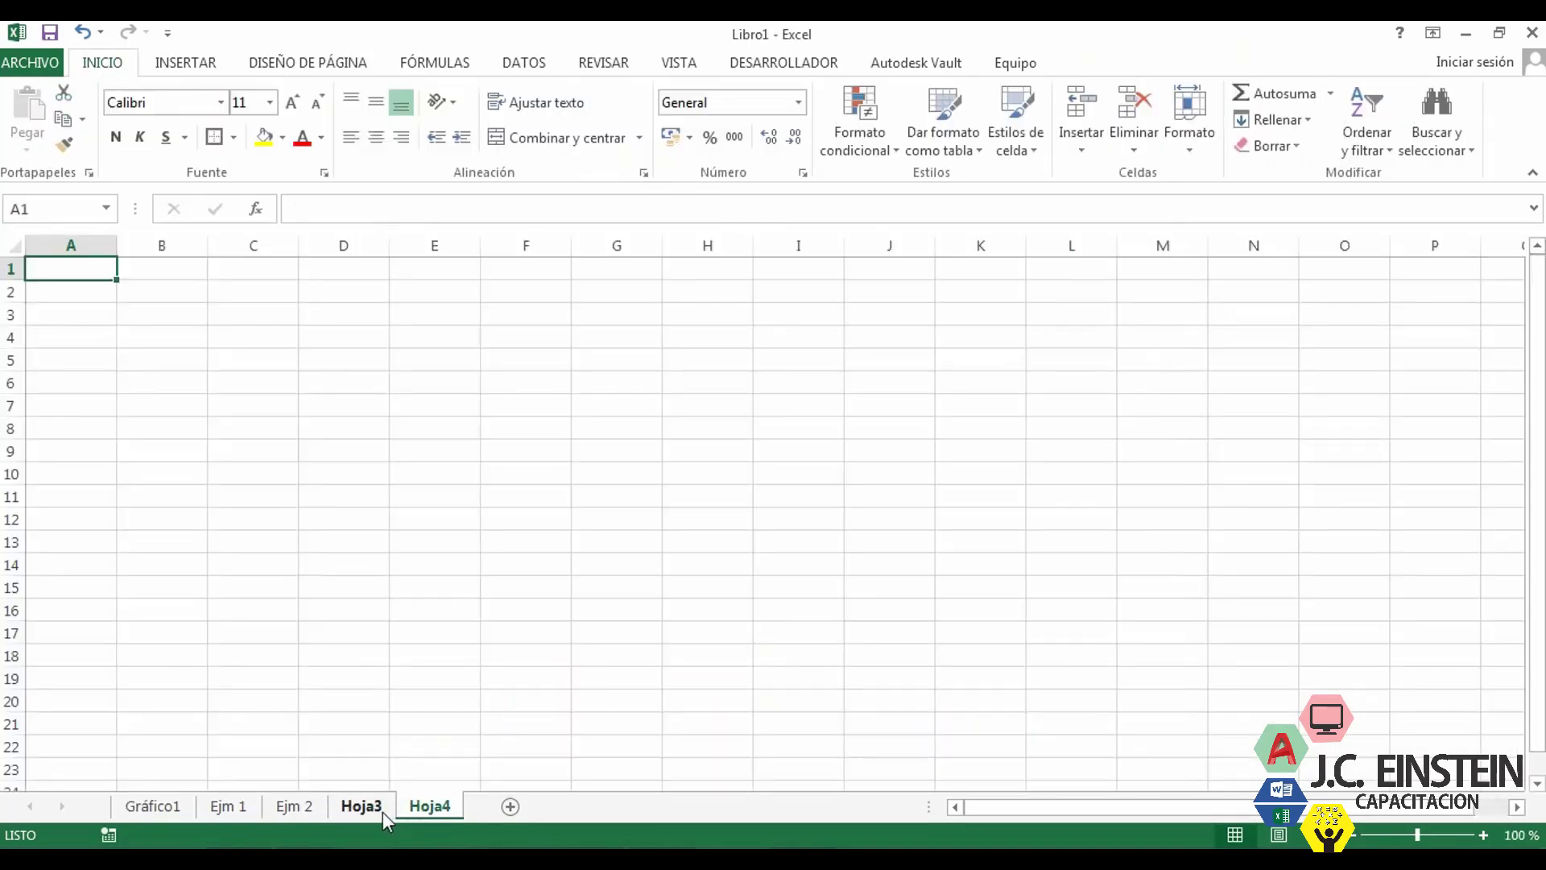
left_click(380, 810)
left_click(156, 812)
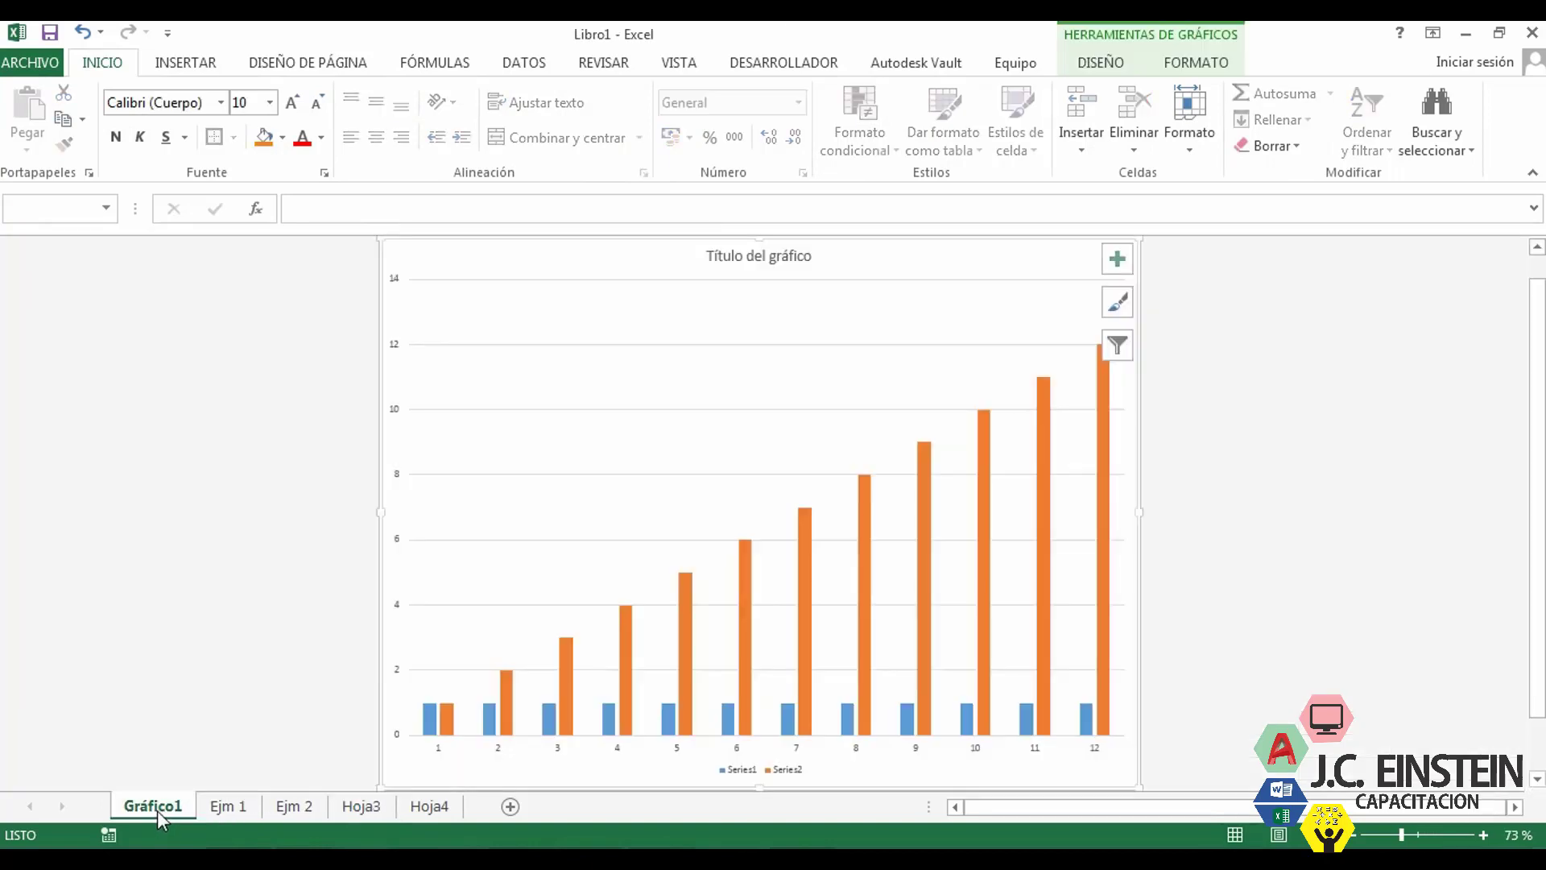
right_click(157, 810)
left_click(140, 811)
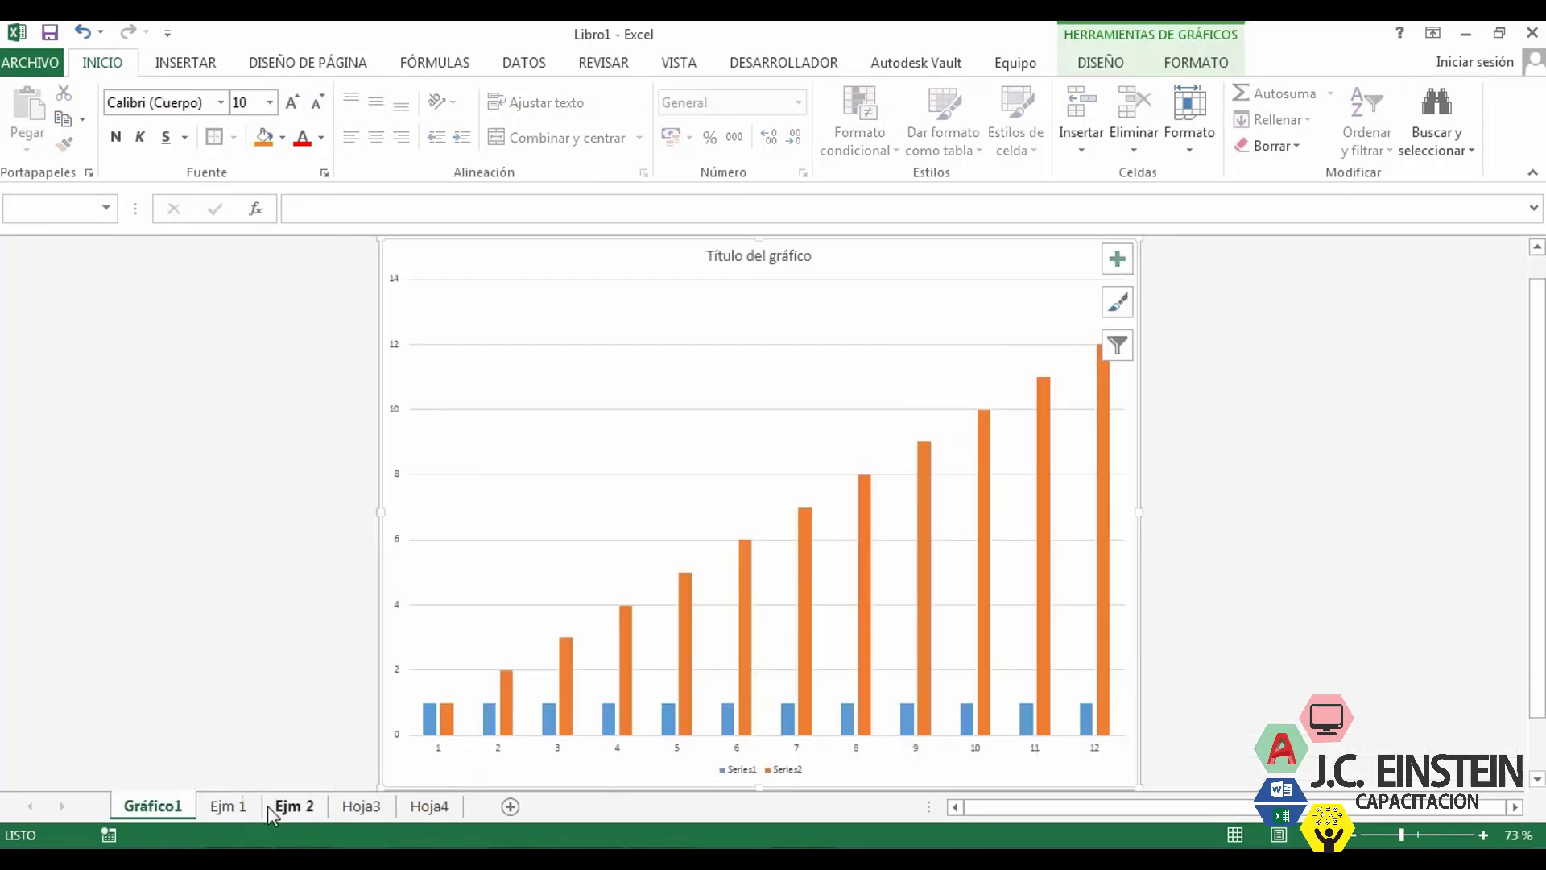
left_click(228, 806)
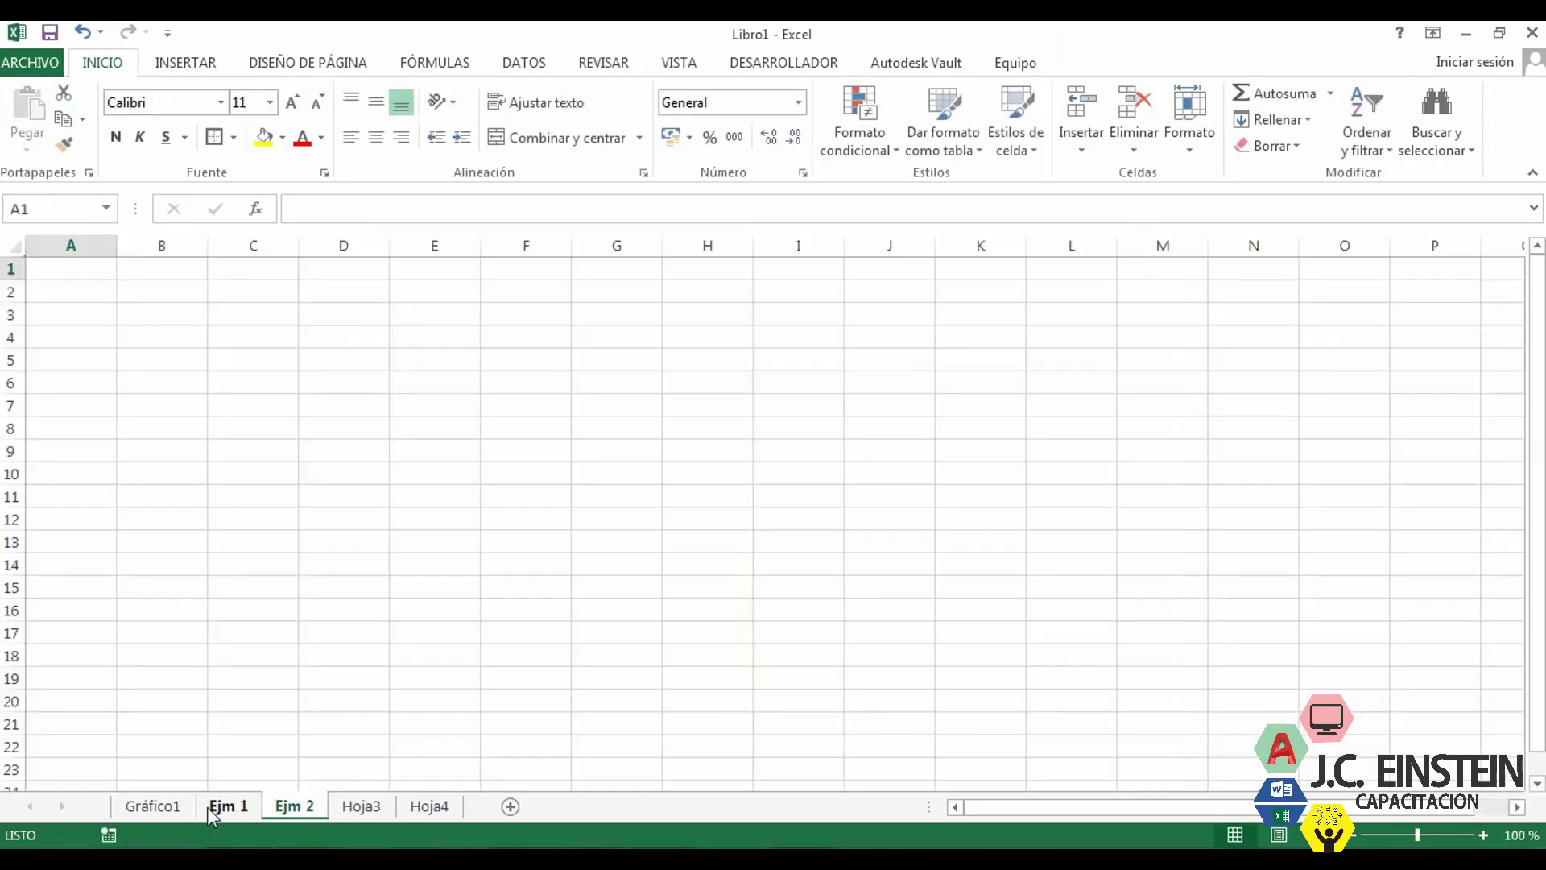
left_click(176, 808)
- Delete the Gráfico1 chart sheet, then the empty Hoja3 and Hoja4 sheets
right_click(176, 808)
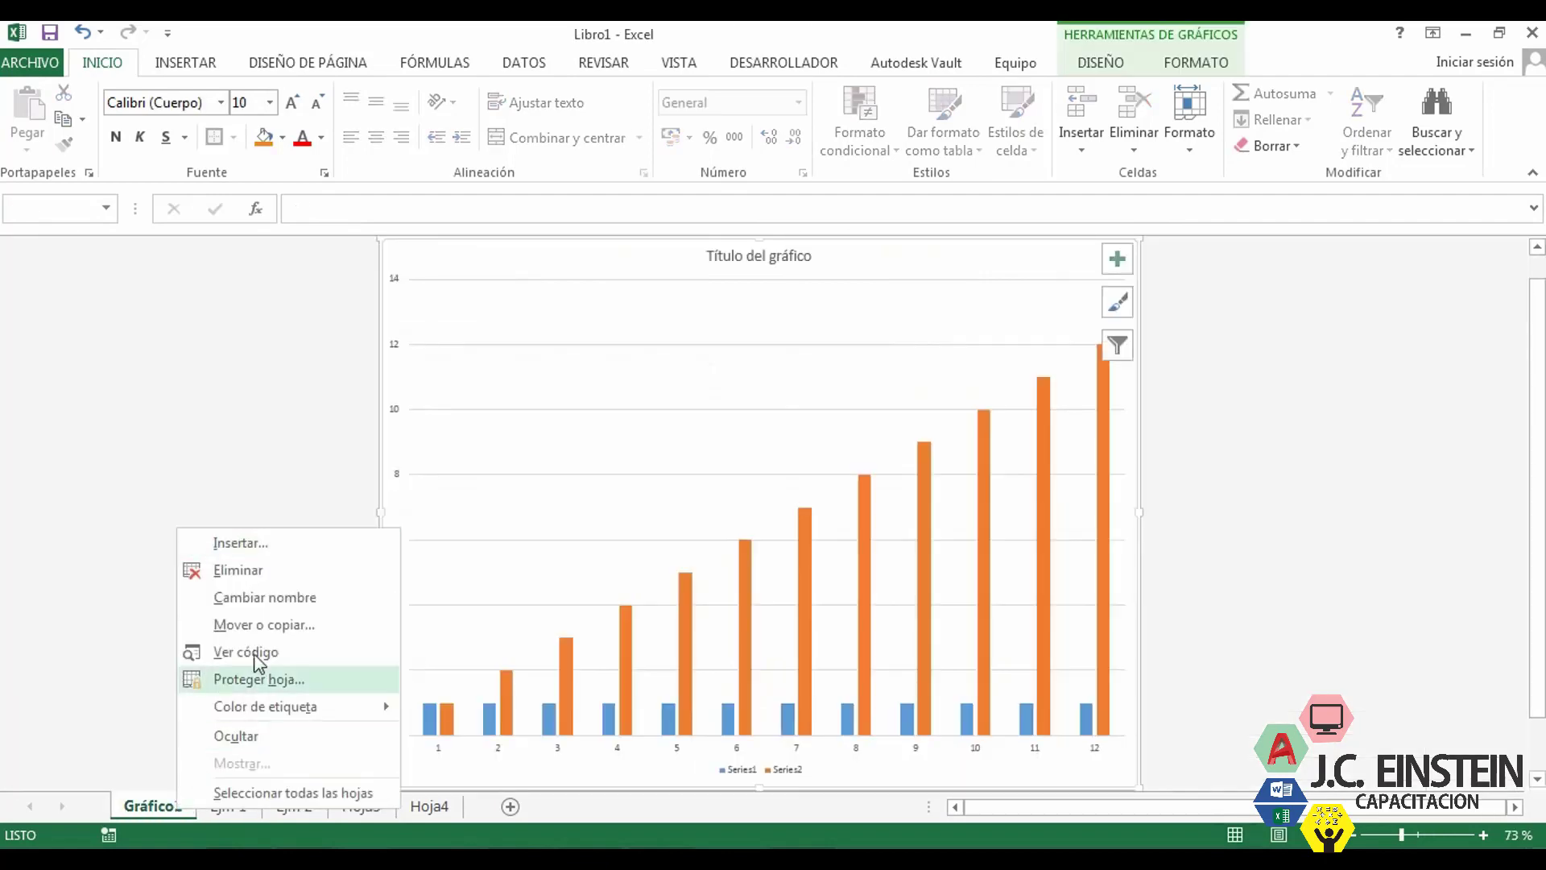
left_click(277, 573)
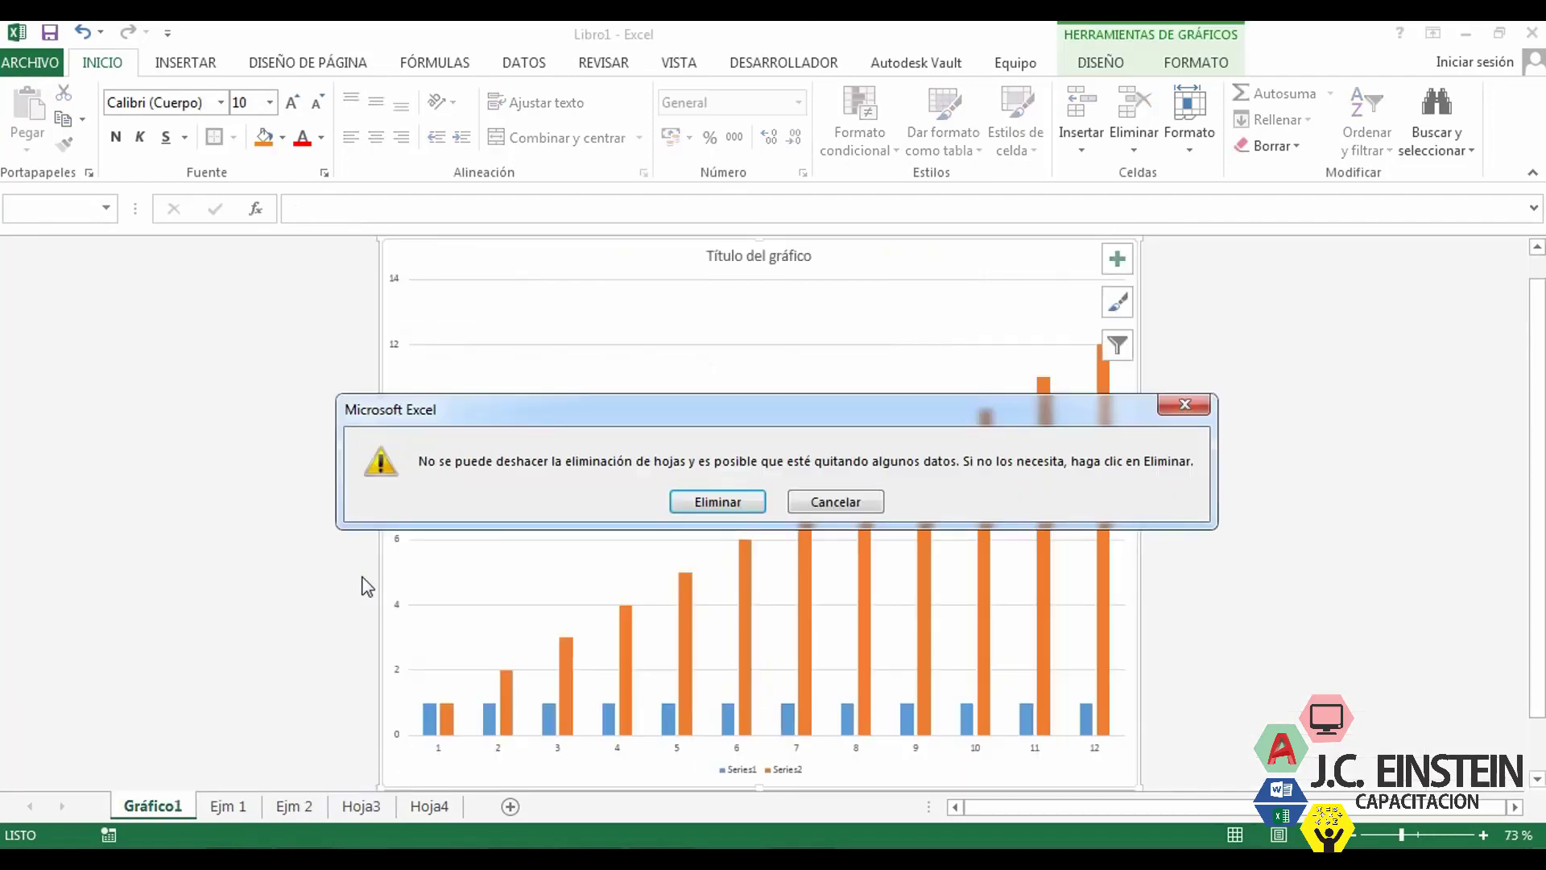
left_click(717, 502)
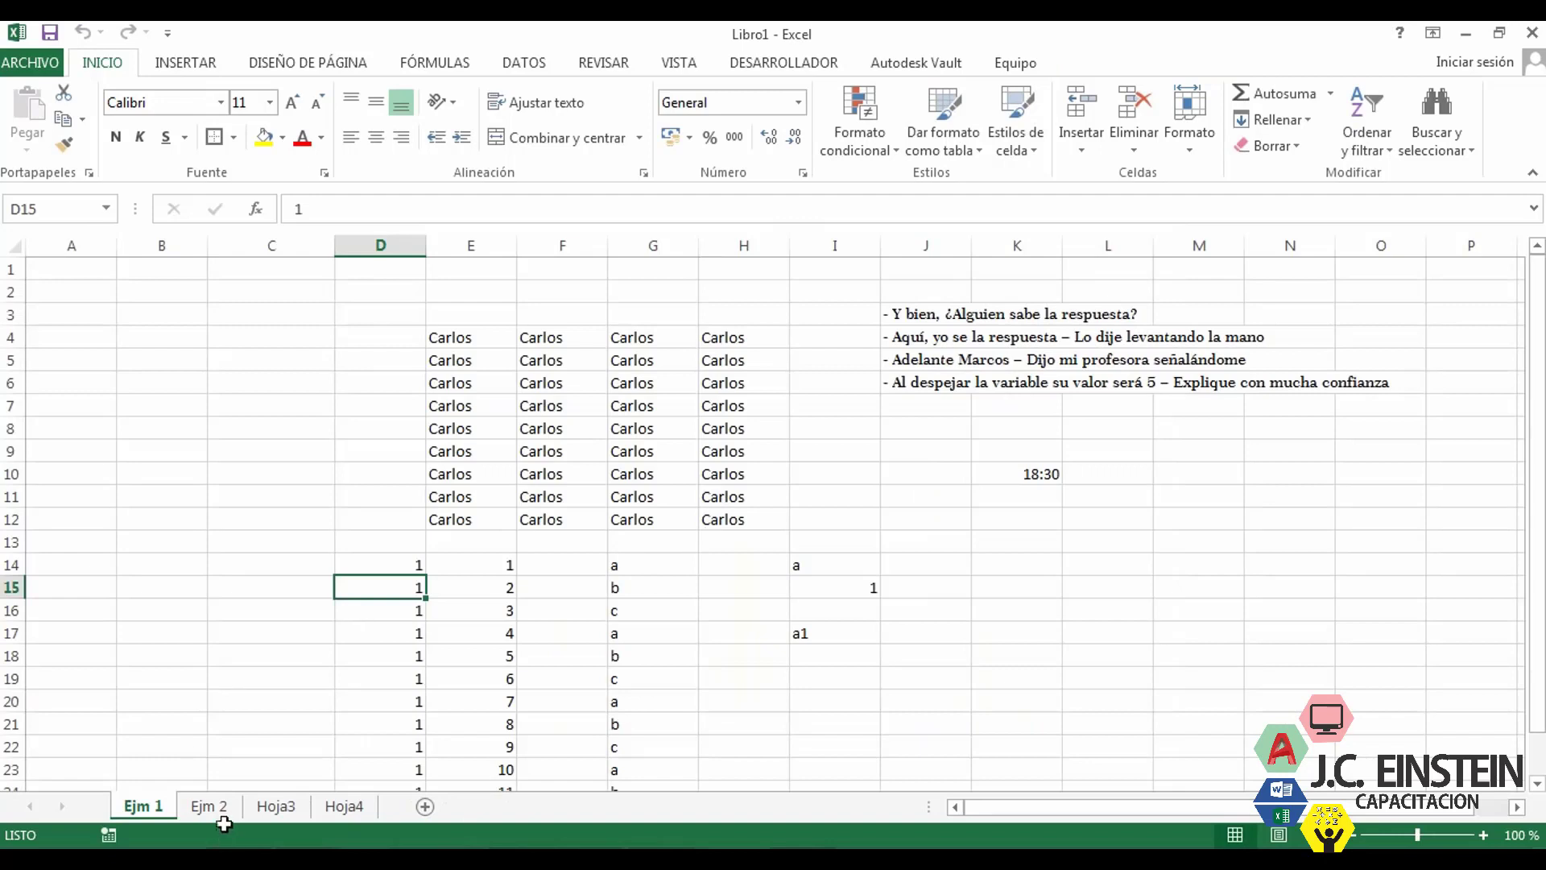
left_click(276, 806)
right_click(275, 807)
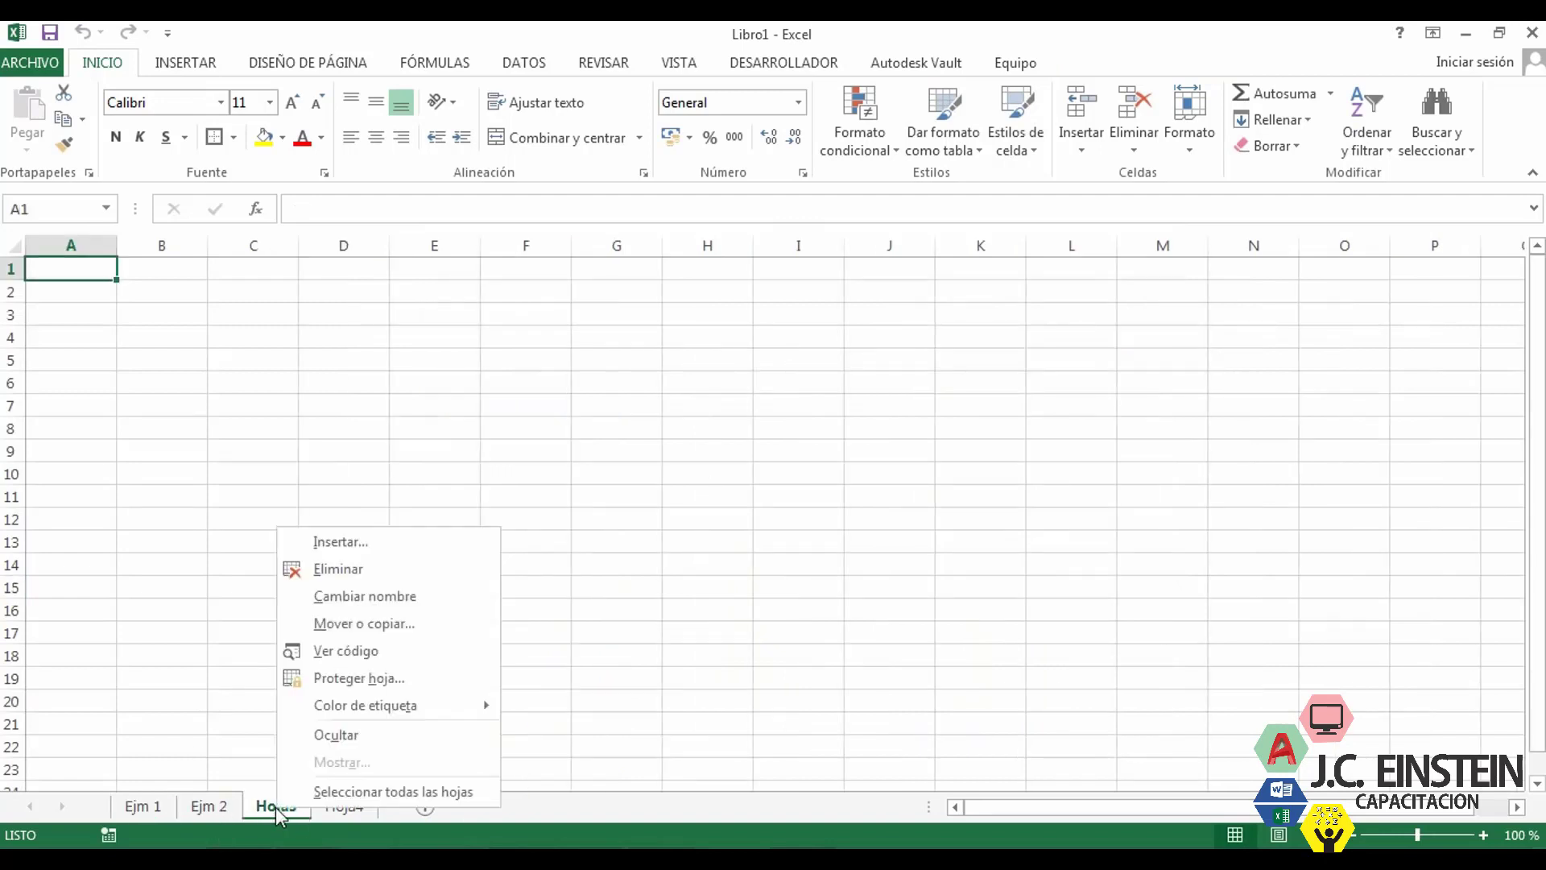
left_click(384, 573)
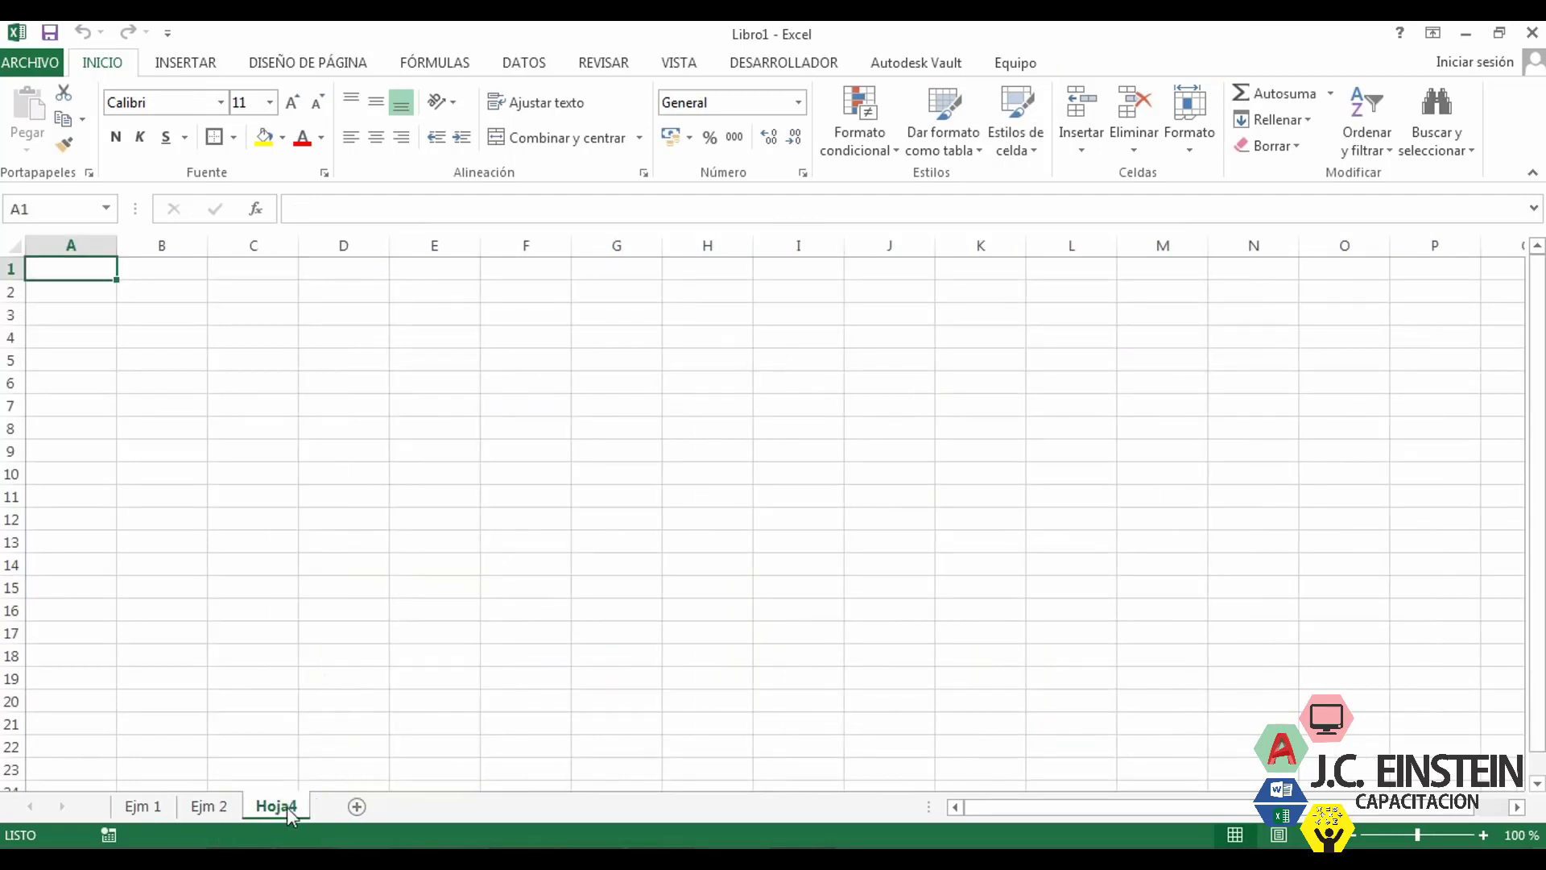
right_click(287, 807)
left_click(364, 572)
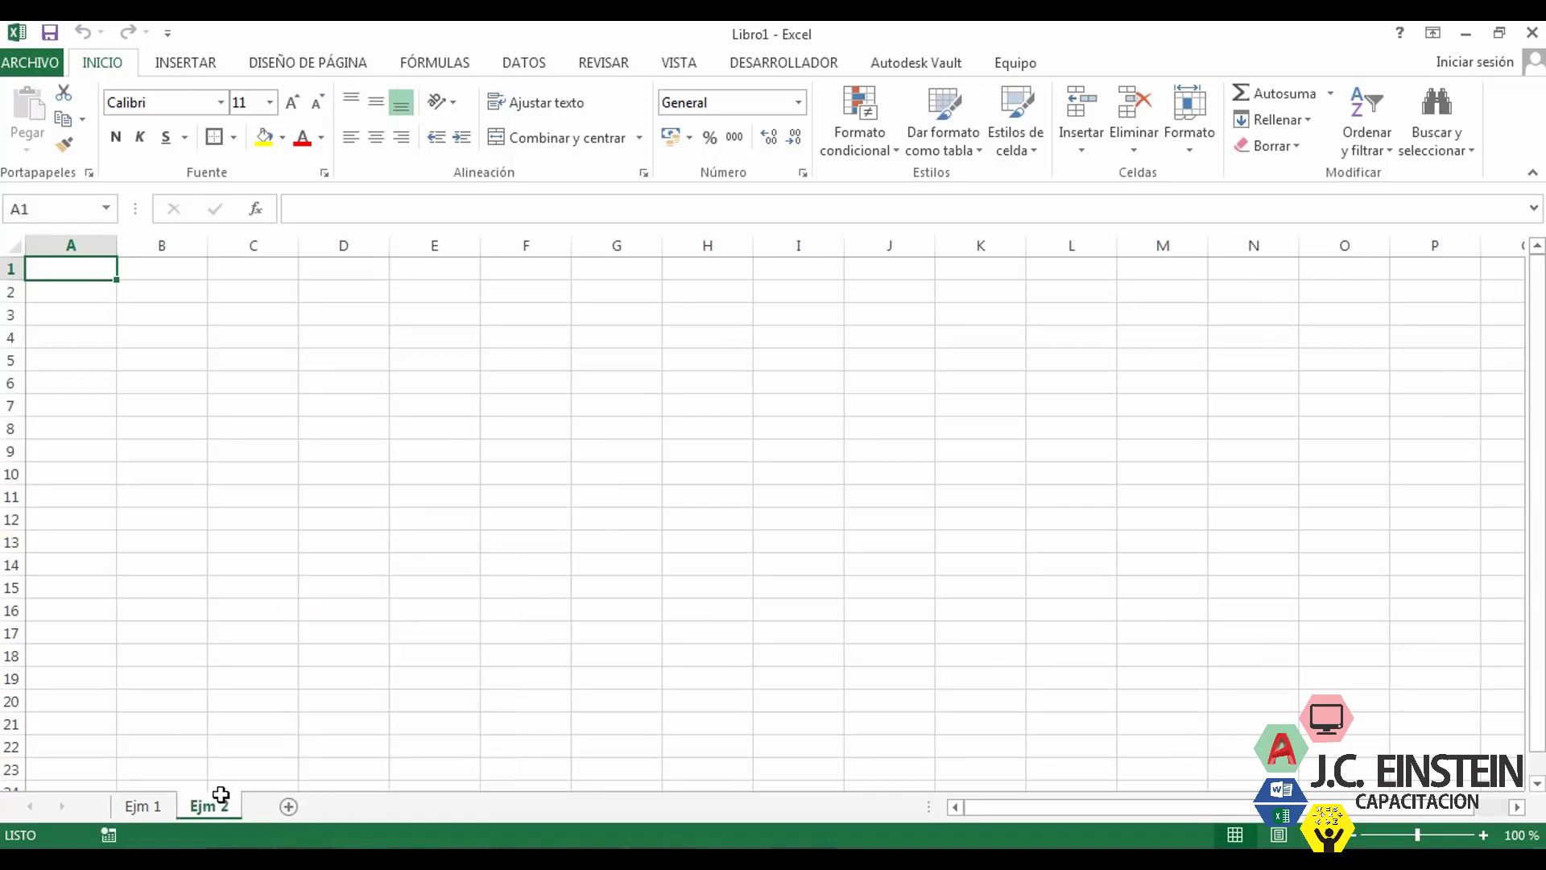
- Flip between the remaining Ejm 1 and Ejm 2 sheets, ending on Ejm 1
left_click(158, 808)
left_click(187, 805)
left_click(134, 808)
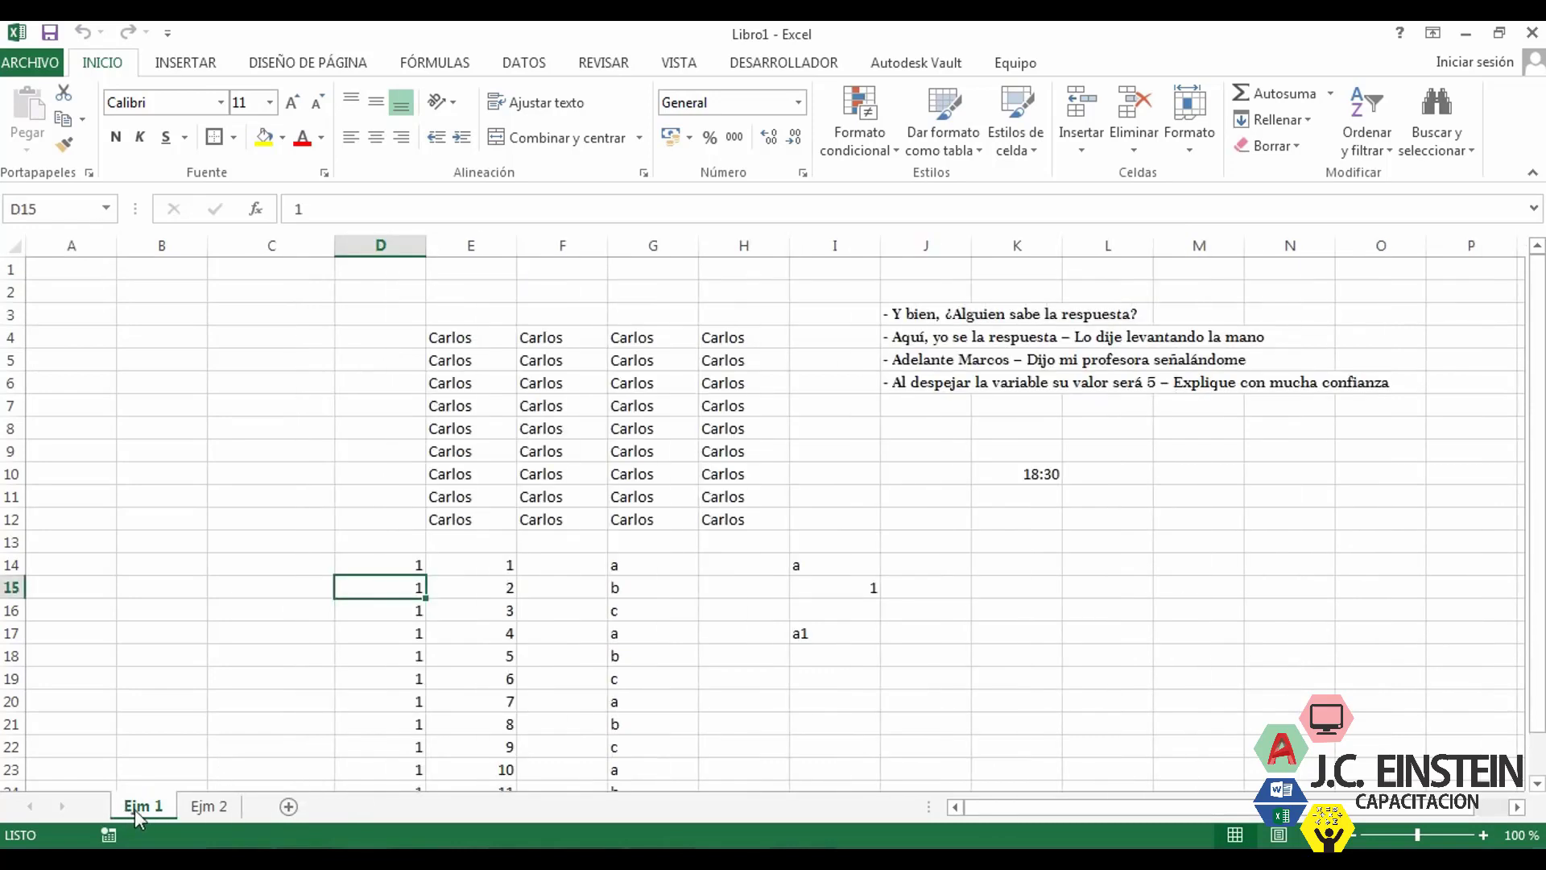
left_click(184, 809)
left_click(128, 806)
- In Mover o copiar for Ejm 1, keep Libro1 and choose the position before Ejm 1
right_click(145, 804)
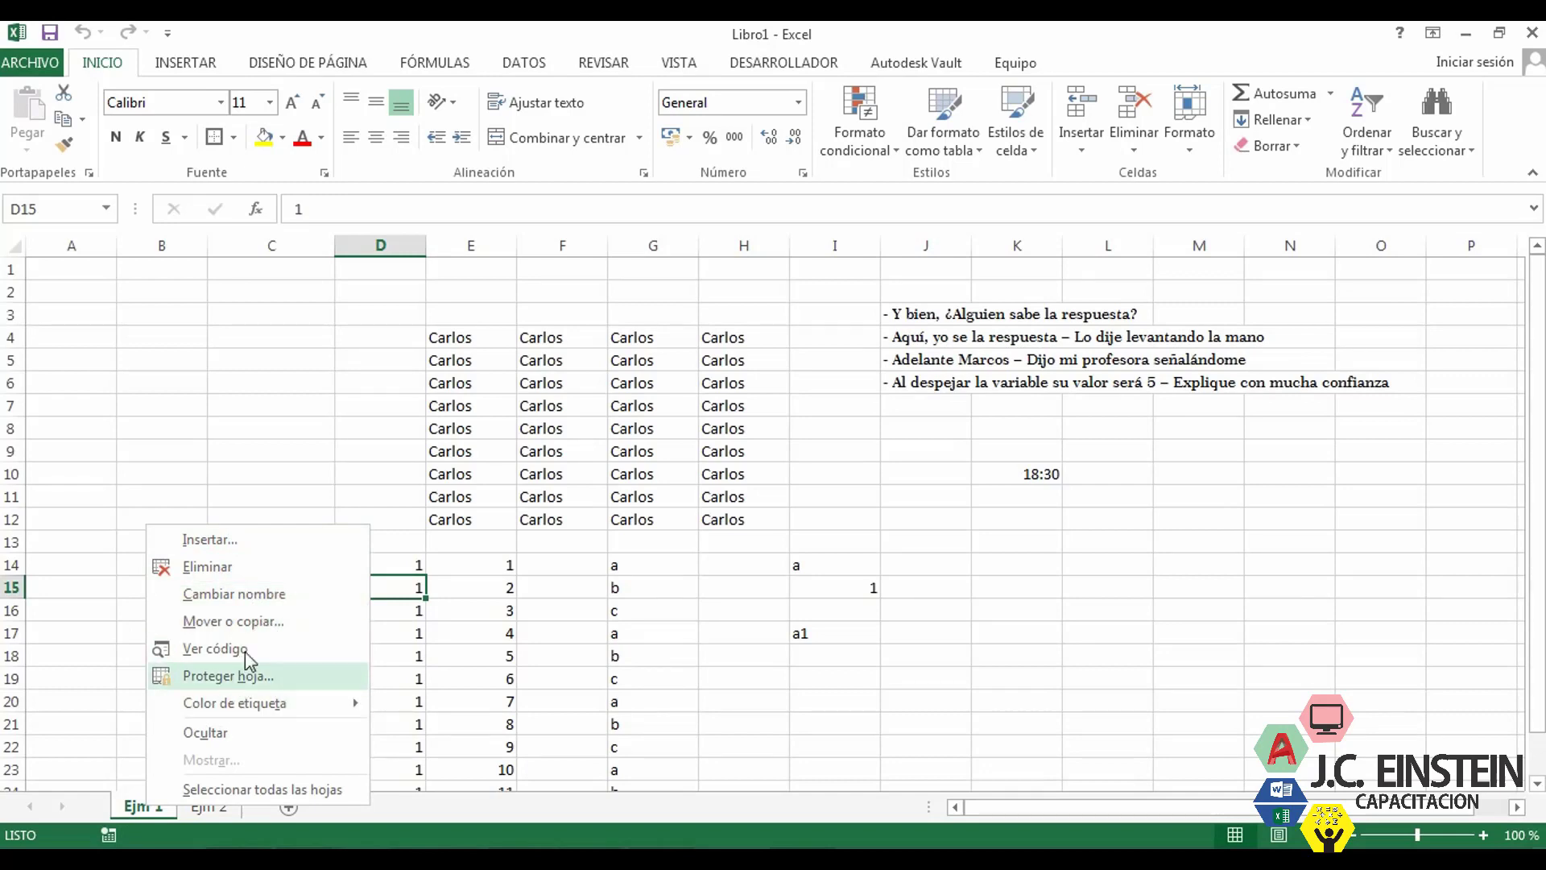
left_click(264, 624)
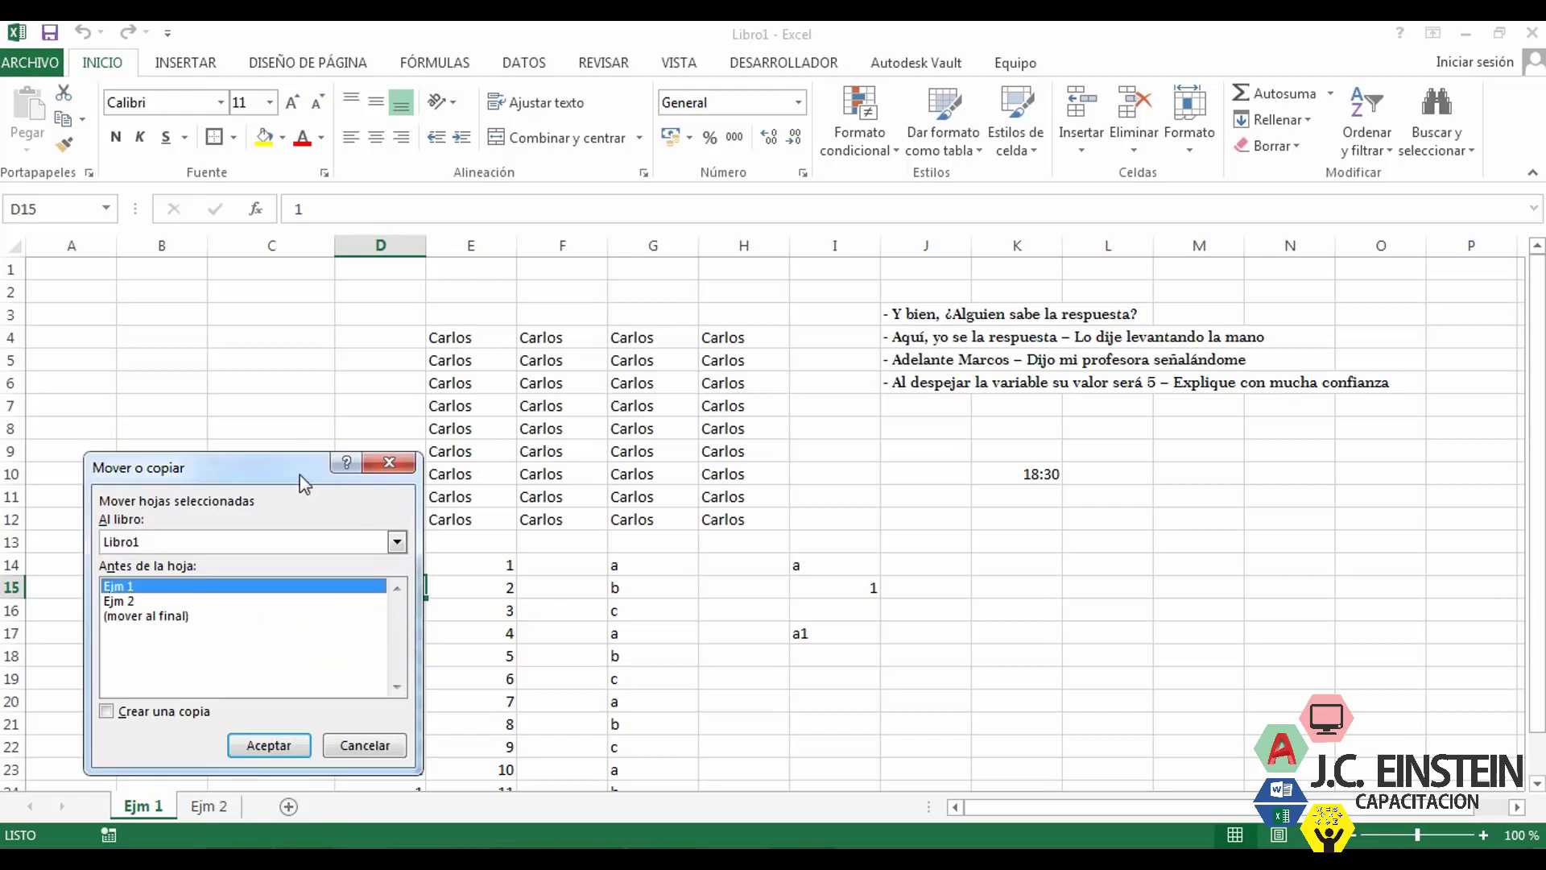
left_click_drag(300, 475, 802, 403)
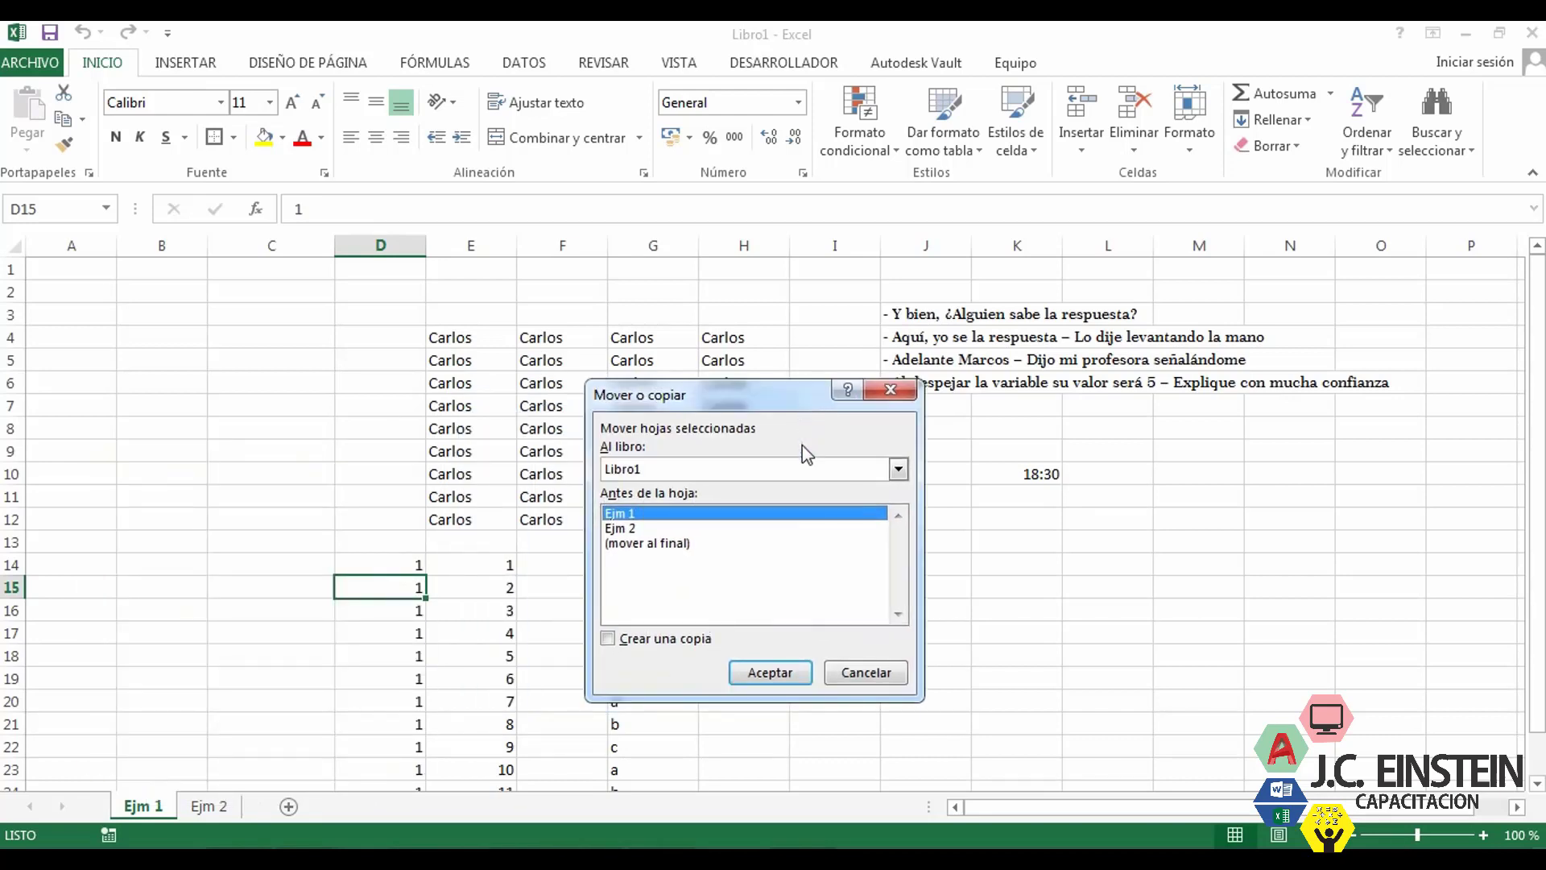
left_click(690, 470)
left_click(694, 504)
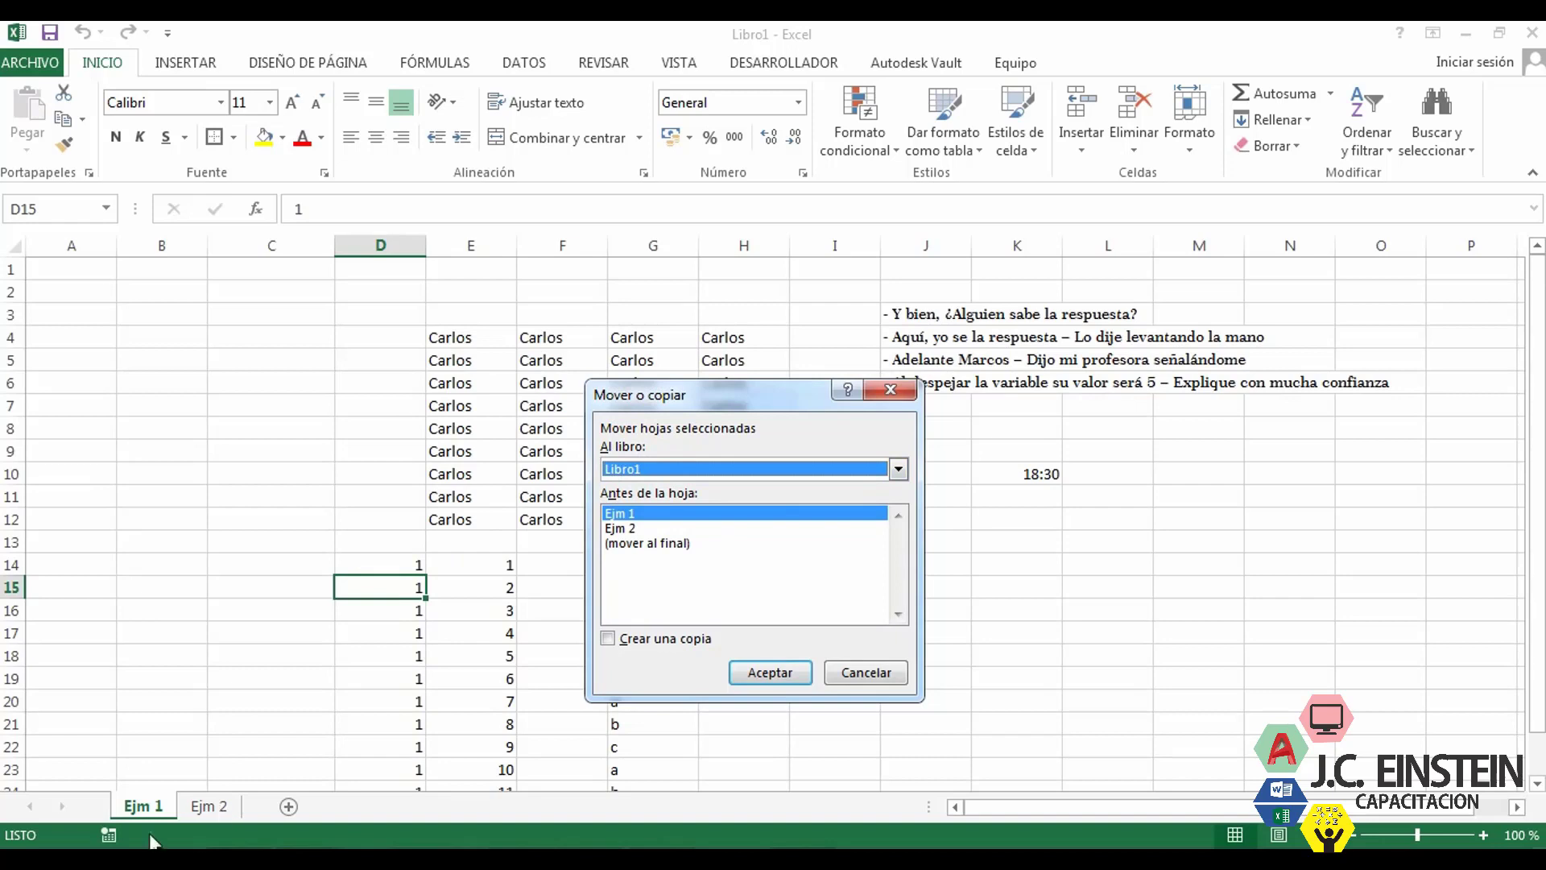
left_click(633, 529)
left_click(631, 517)
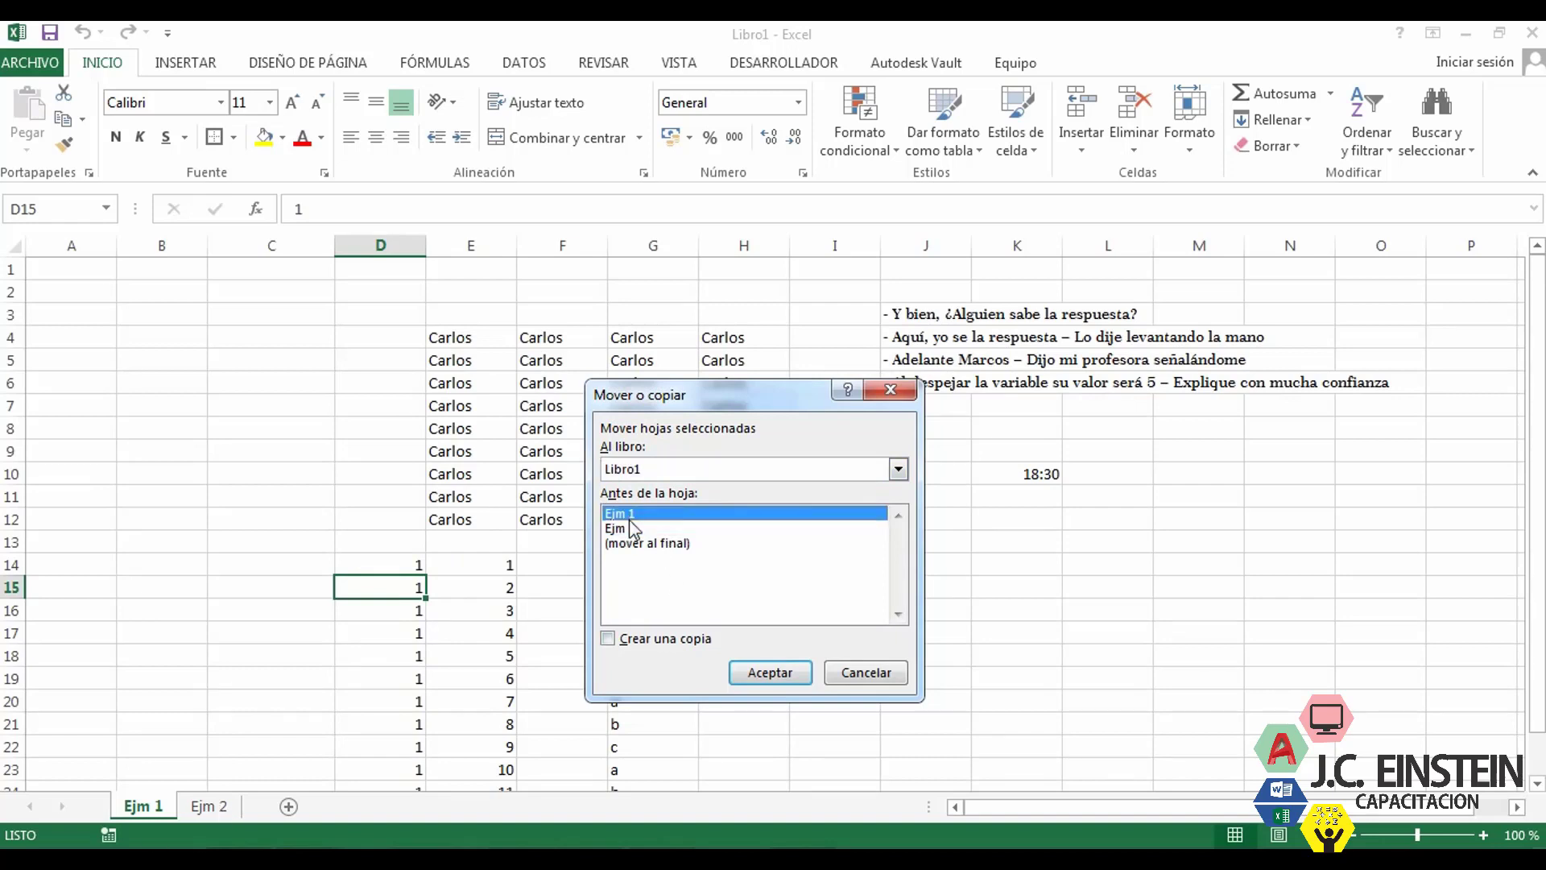
left_click(628, 529)
left_click(631, 515)
- Tick Crear una copia with the position before Ejm 1 and confirm the copy
left_click(657, 638)
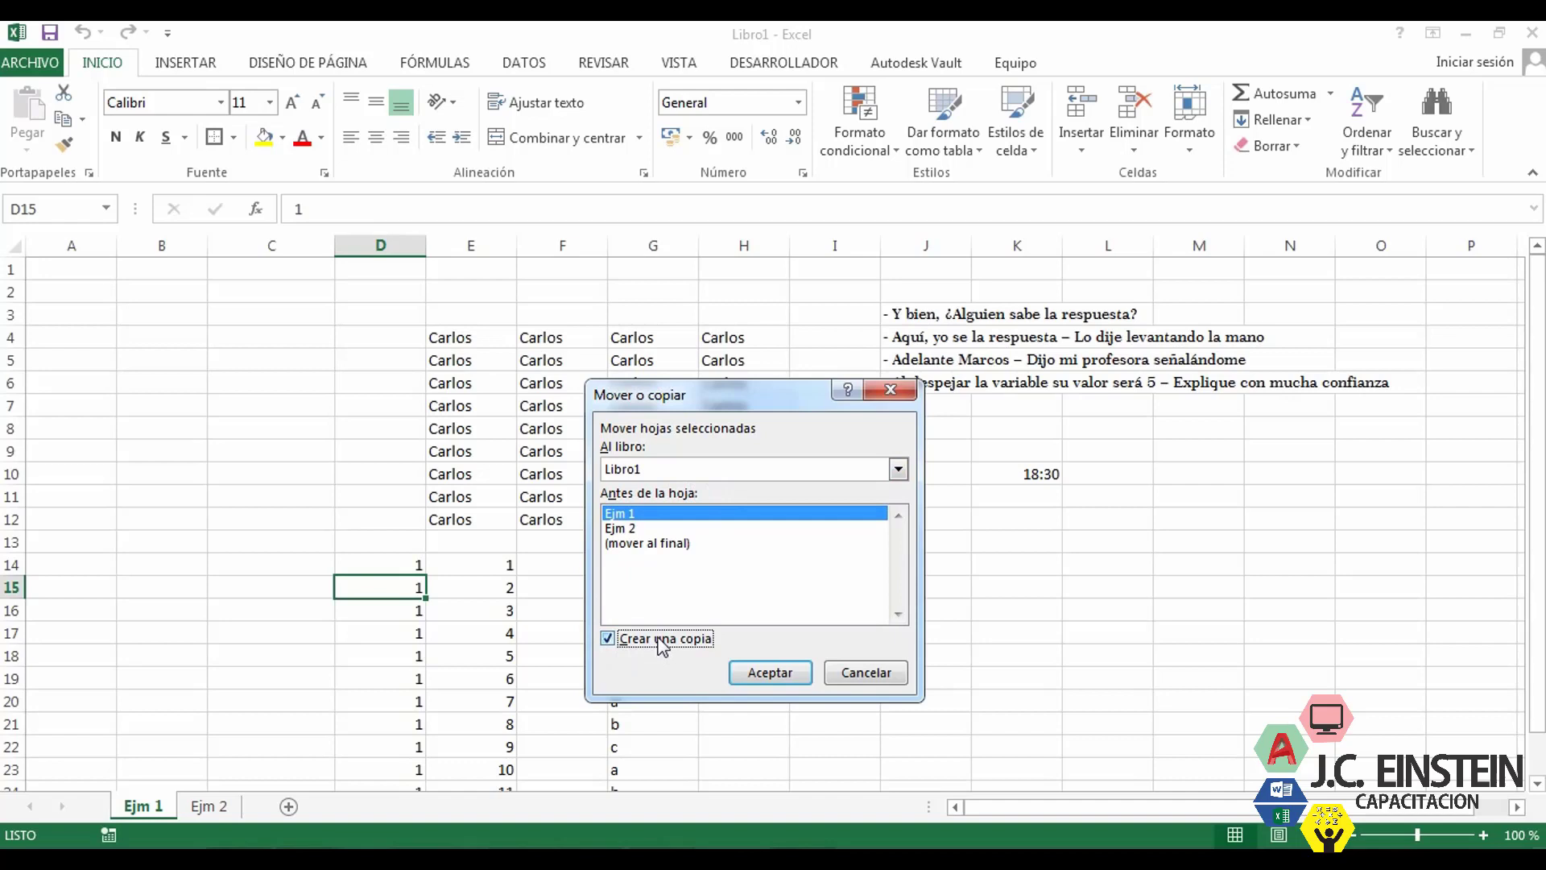
left_click(616, 634)
left_click(636, 517)
left_click(629, 525)
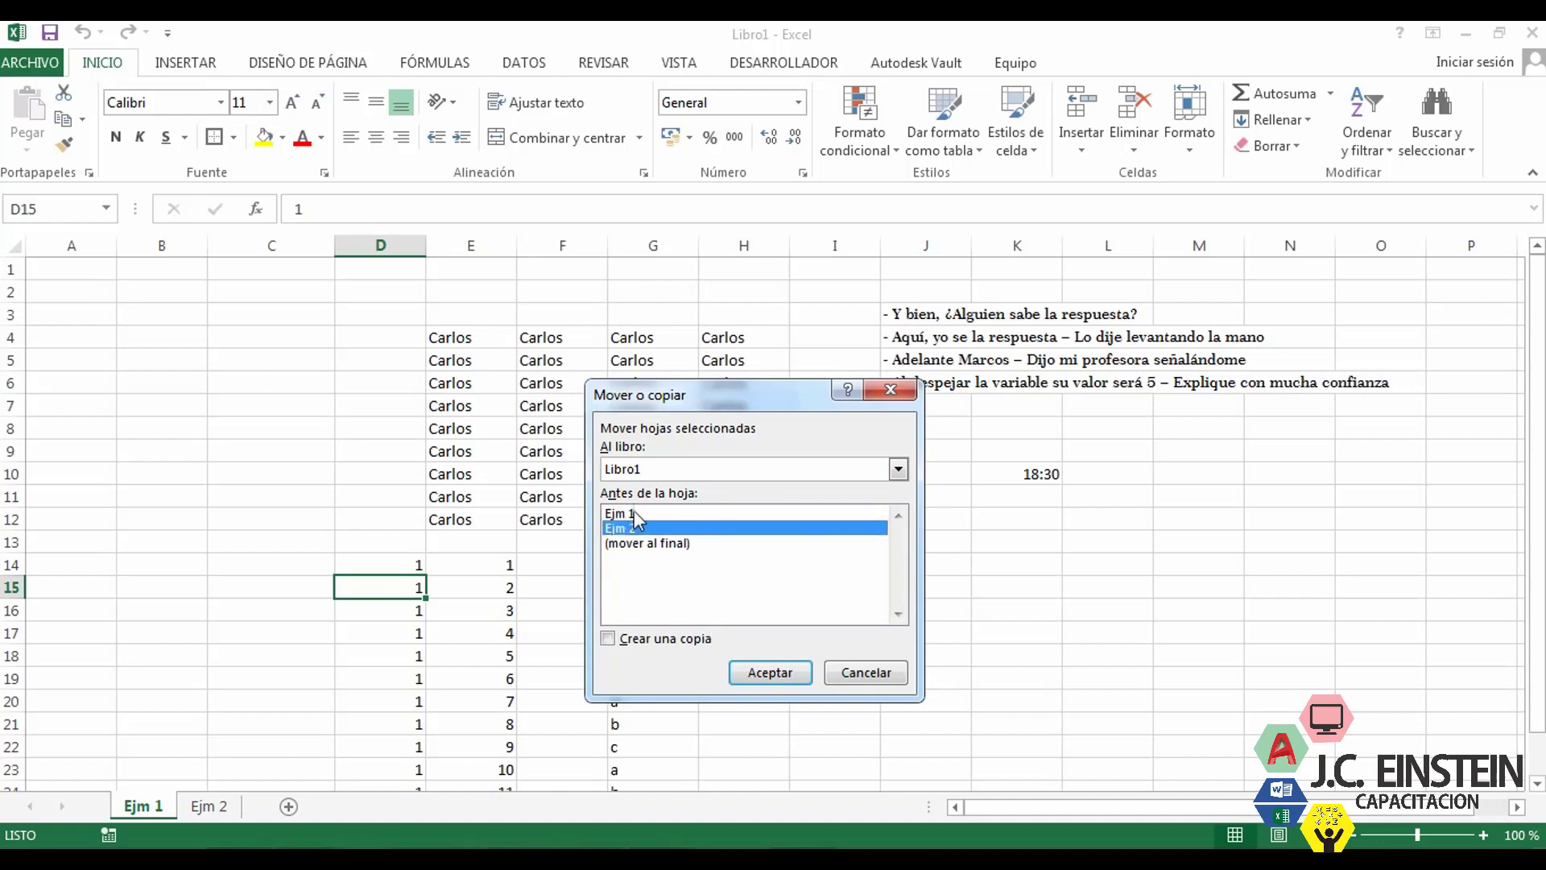
left_click(646, 514)
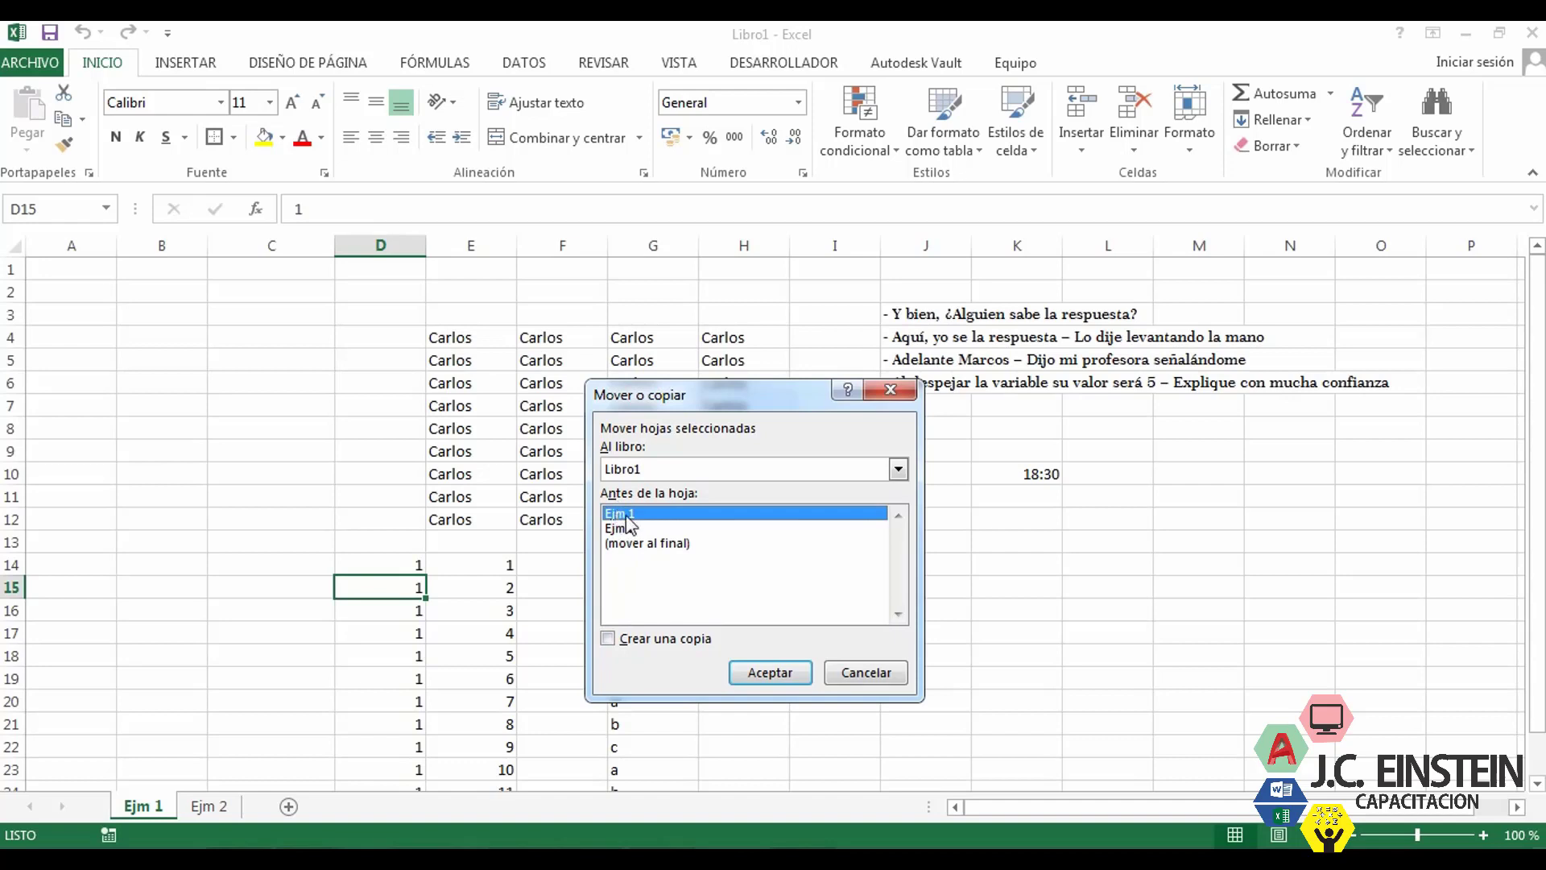
left_click(607, 640)
left_click(778, 683)
- Move the Ejm 1 (2) tab after the original Ejm 1 and compare the two sheets
left_click(240, 800)
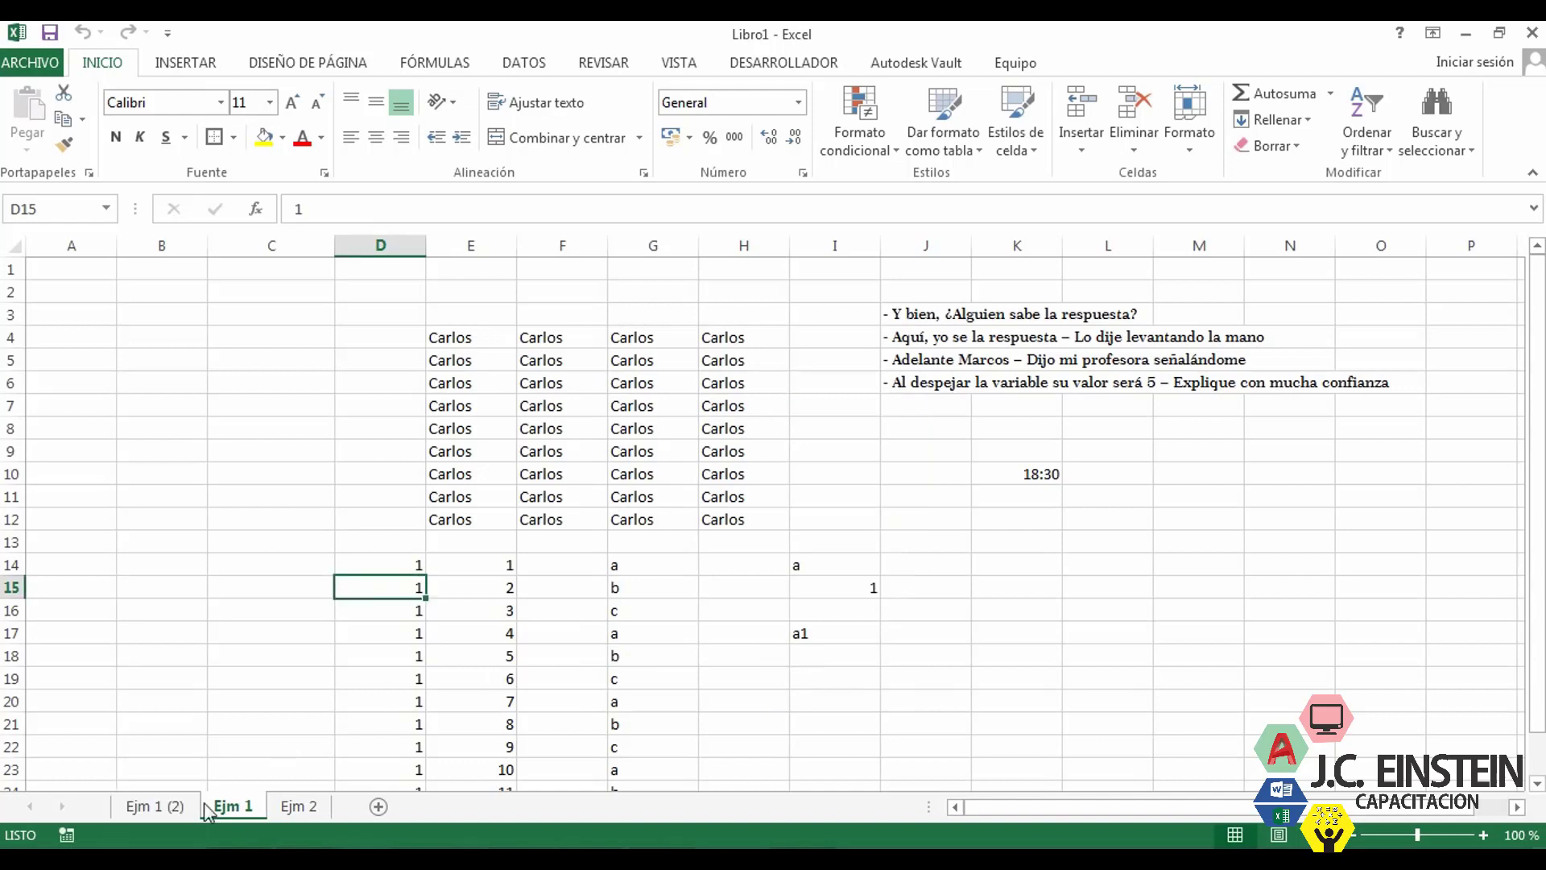
left_click(173, 805)
left_click(230, 805)
mouse_move(140, 809)
left_mouse_down()
mouse_move(225, 809)
mouse_move(131, 813)
left_mouse_up()
left_click(148, 805)
left_click(205, 813)
left_click(166, 802)
left_click(194, 807)
left_click(154, 804)
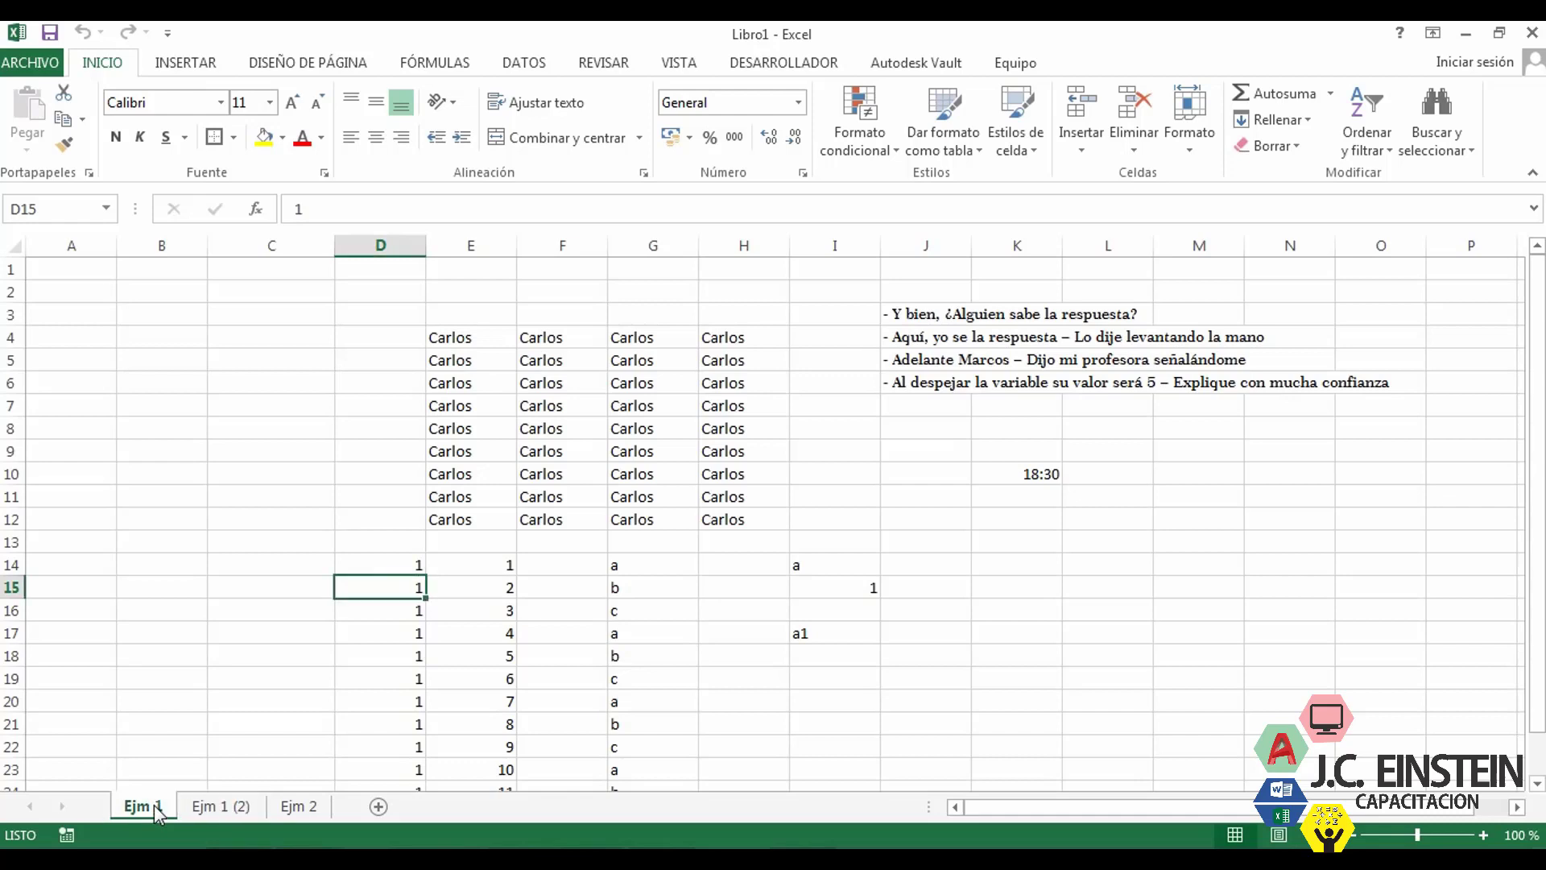
left_click(215, 800)
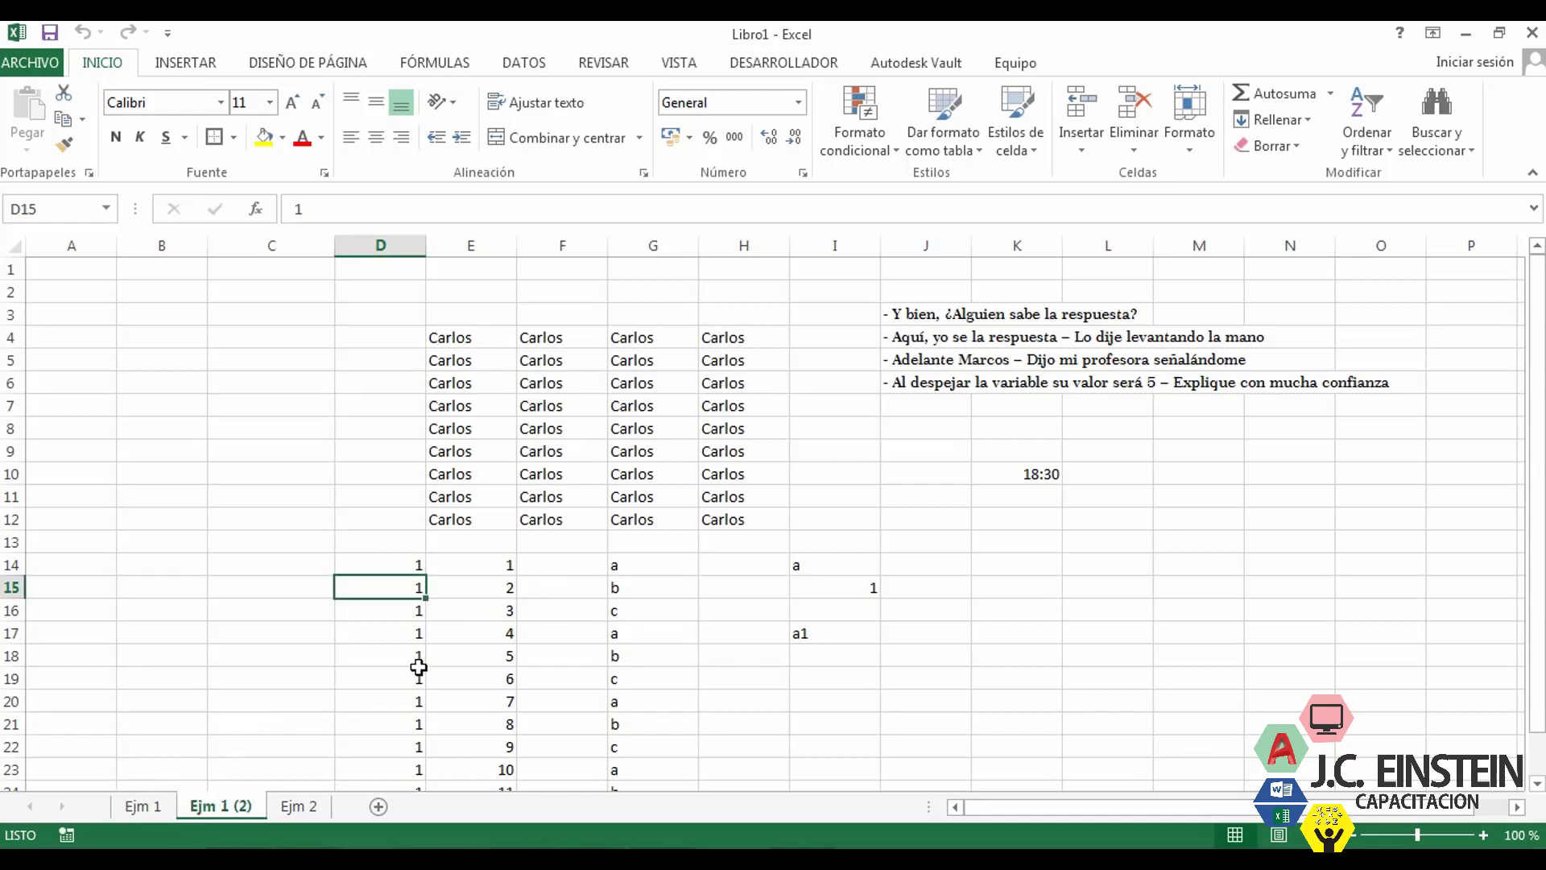
left_click(166, 807)
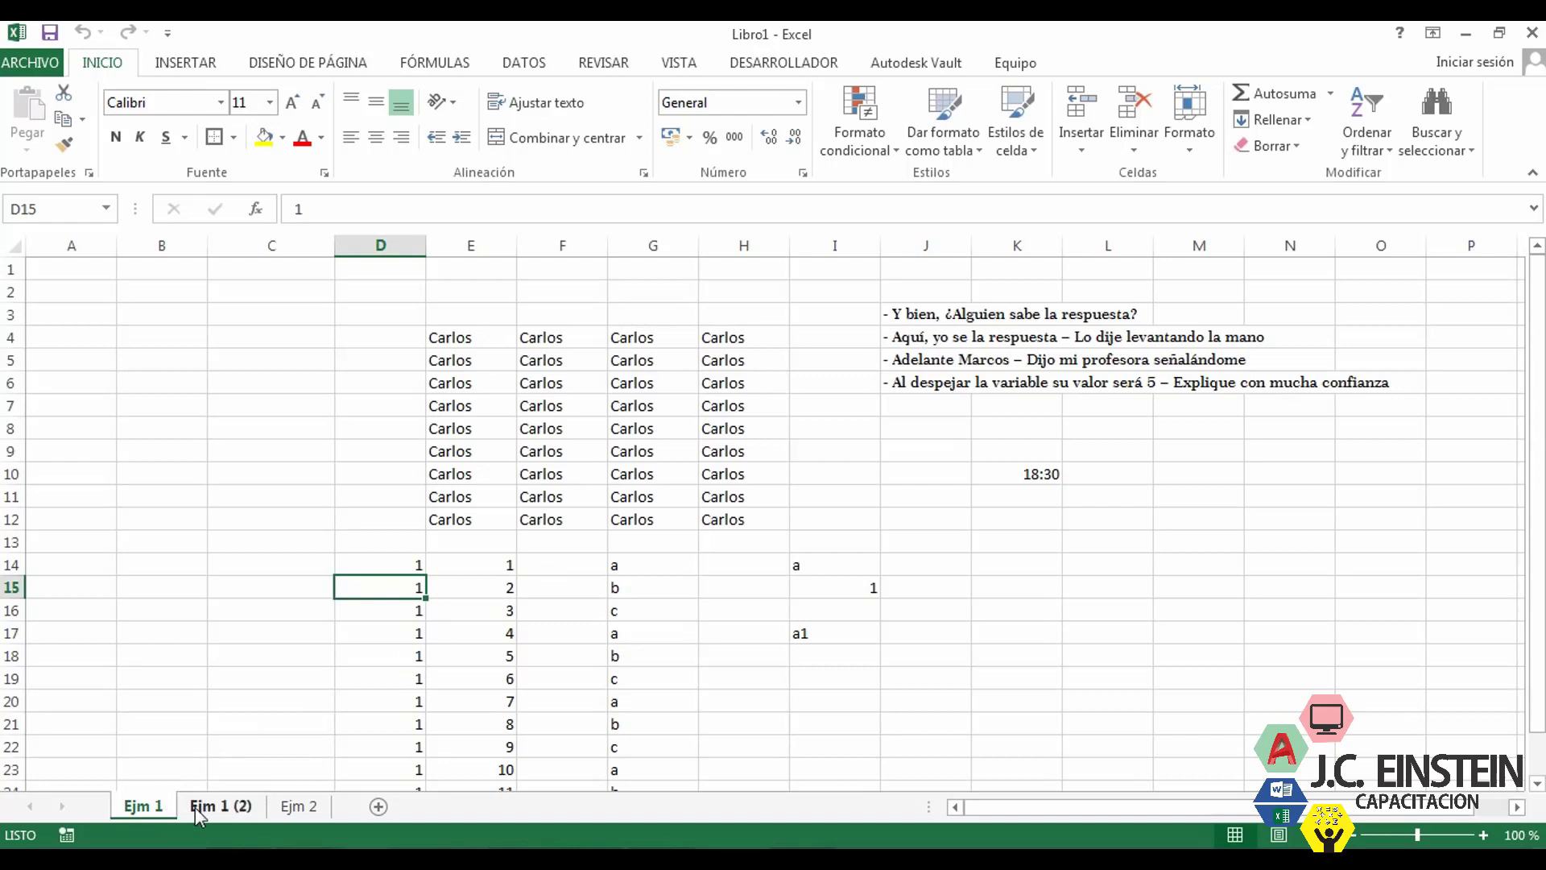
left_click(196, 807)
- Rename the copy from 'Ejm 1 (2)' to 'Ejm 1-1', then return to Ejm 1
right_click(195, 806)
left_click(294, 616)
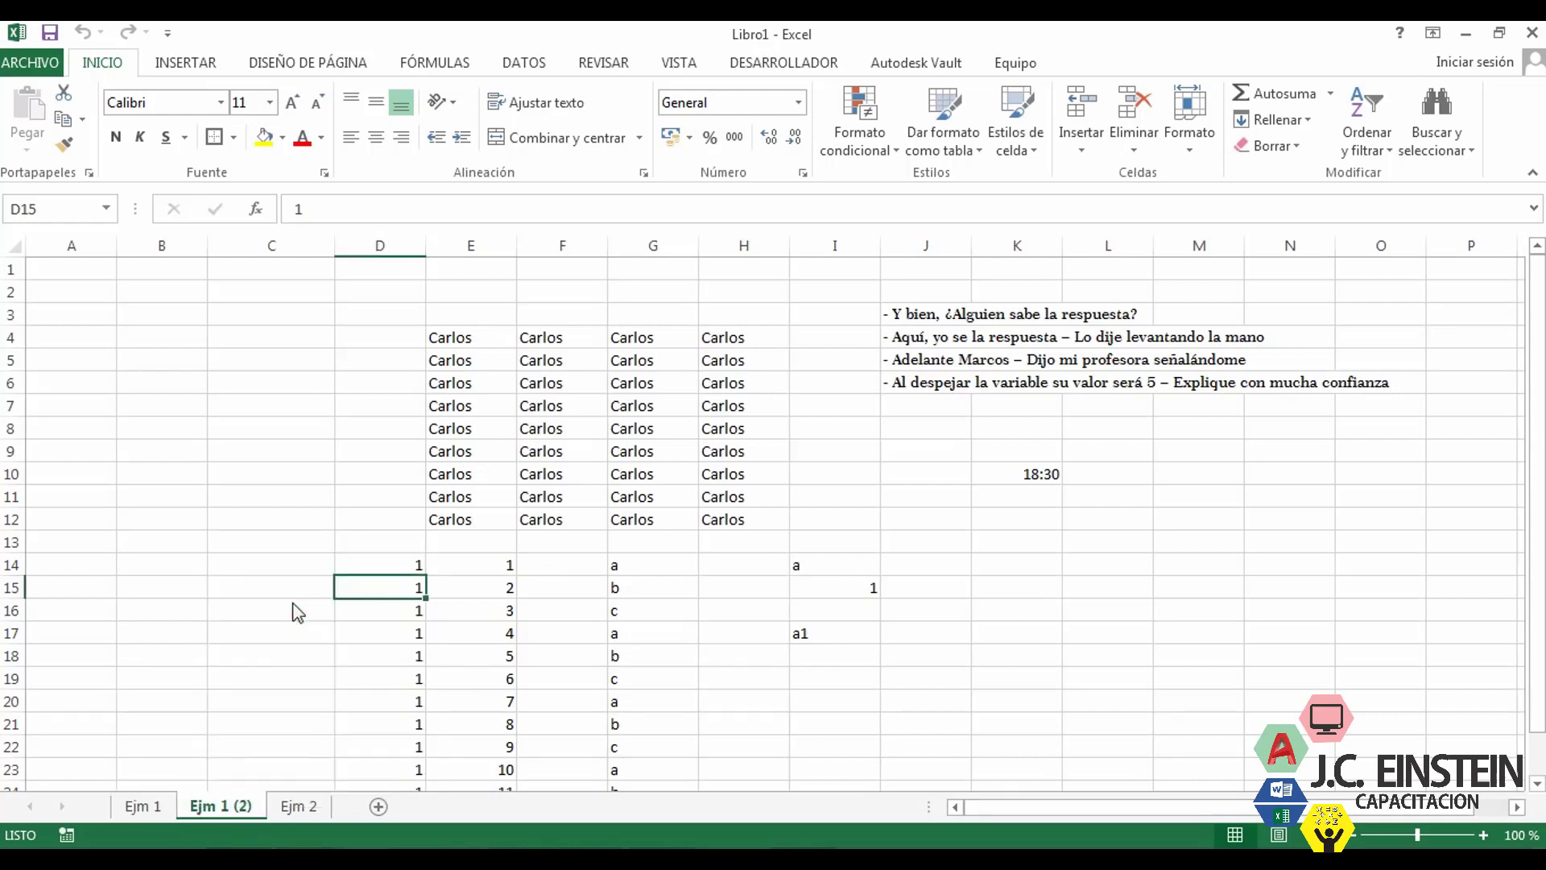
left_click_drag(252, 806, 228, 806)
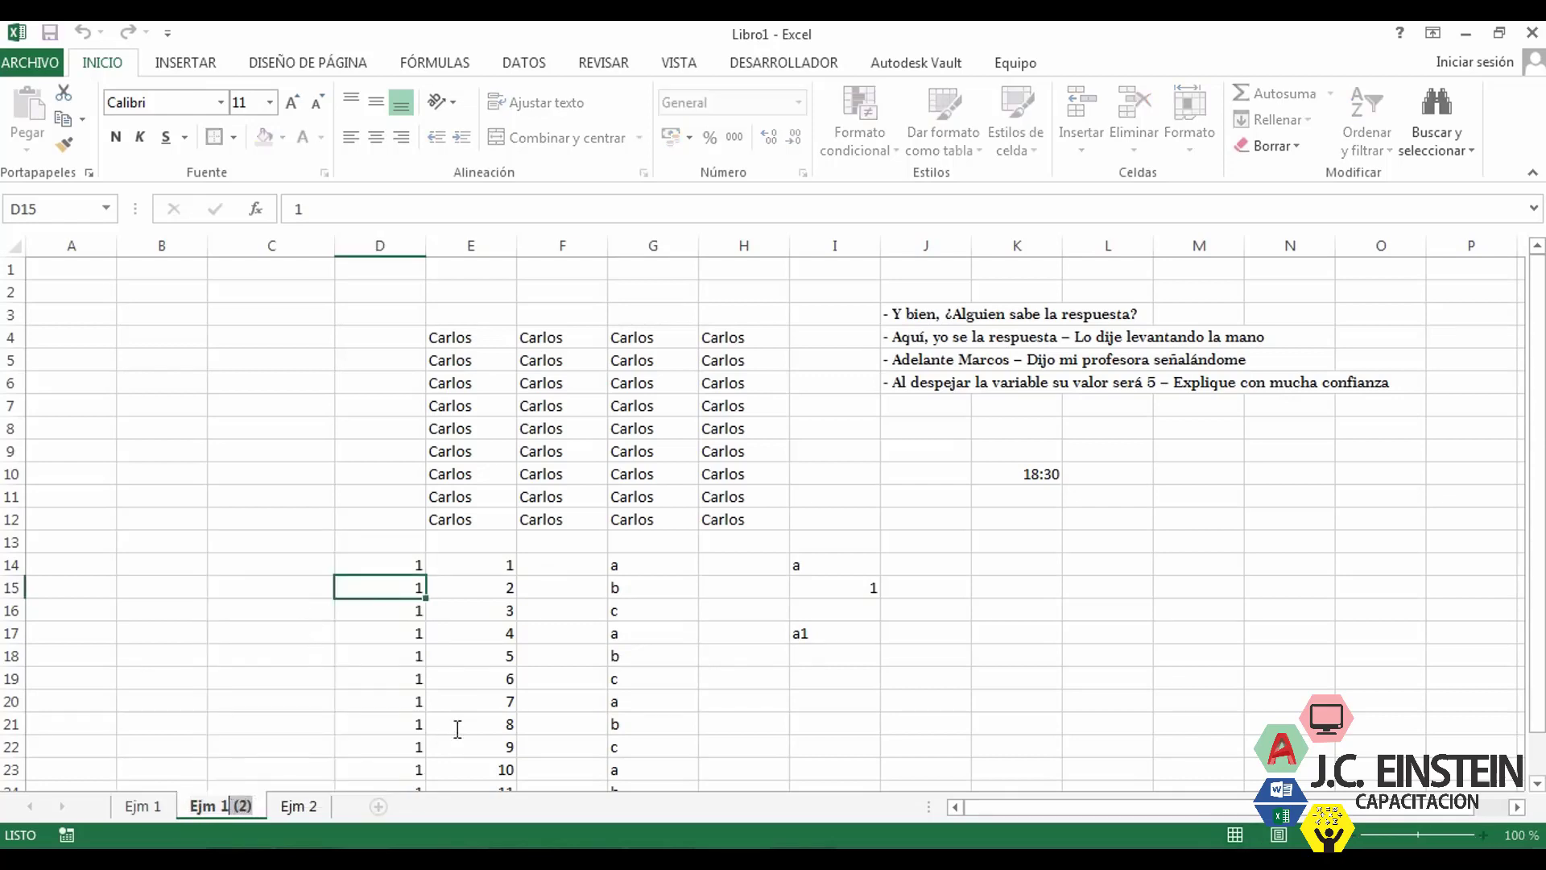
key("BackSpace")
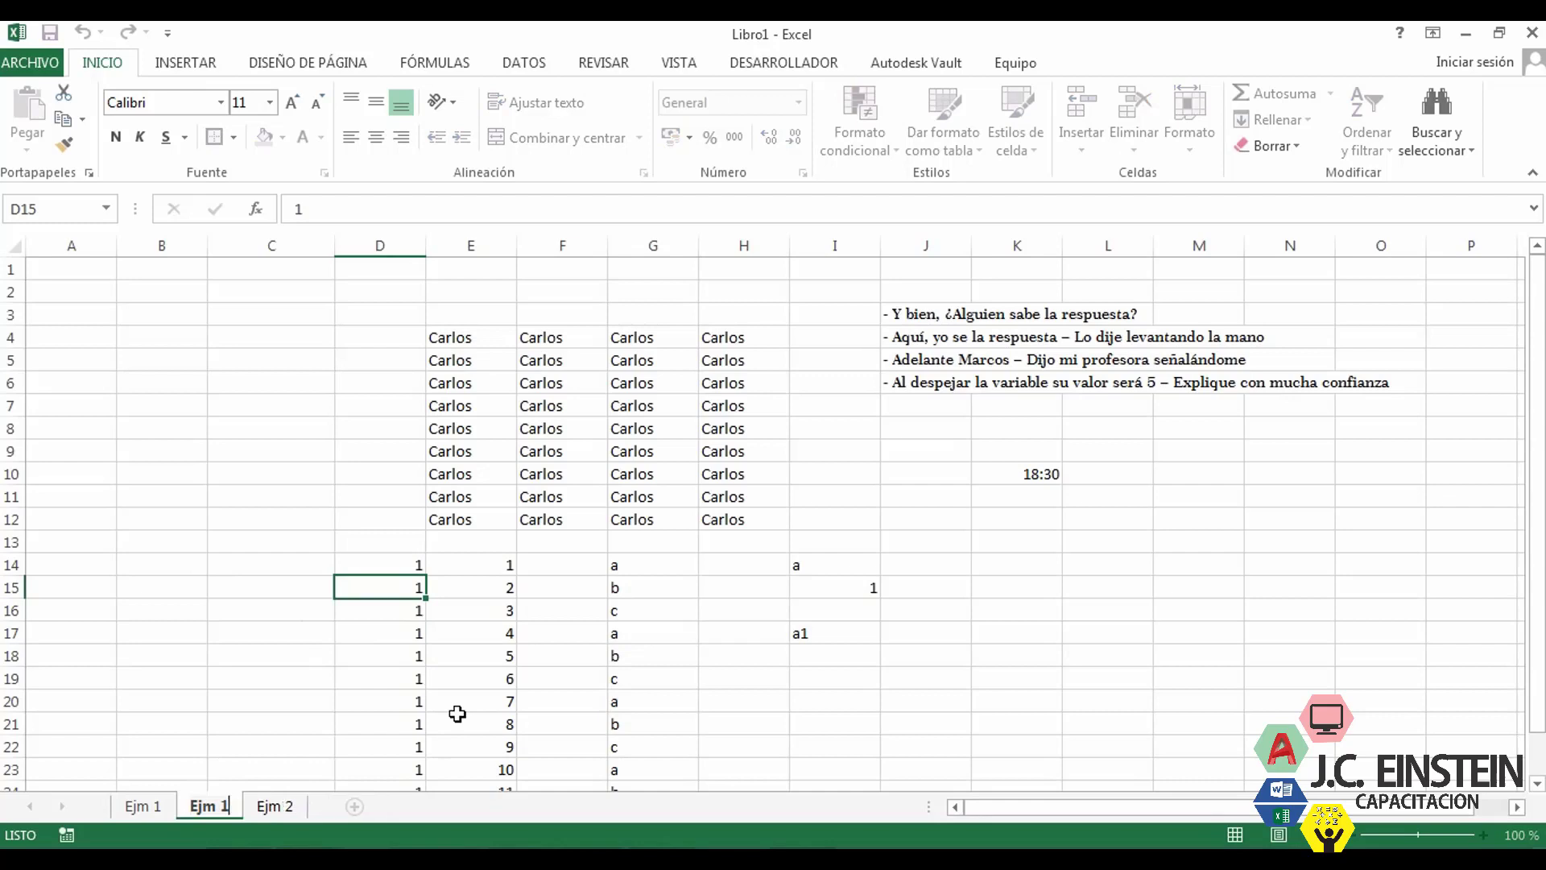
type("-1")
key("Return")
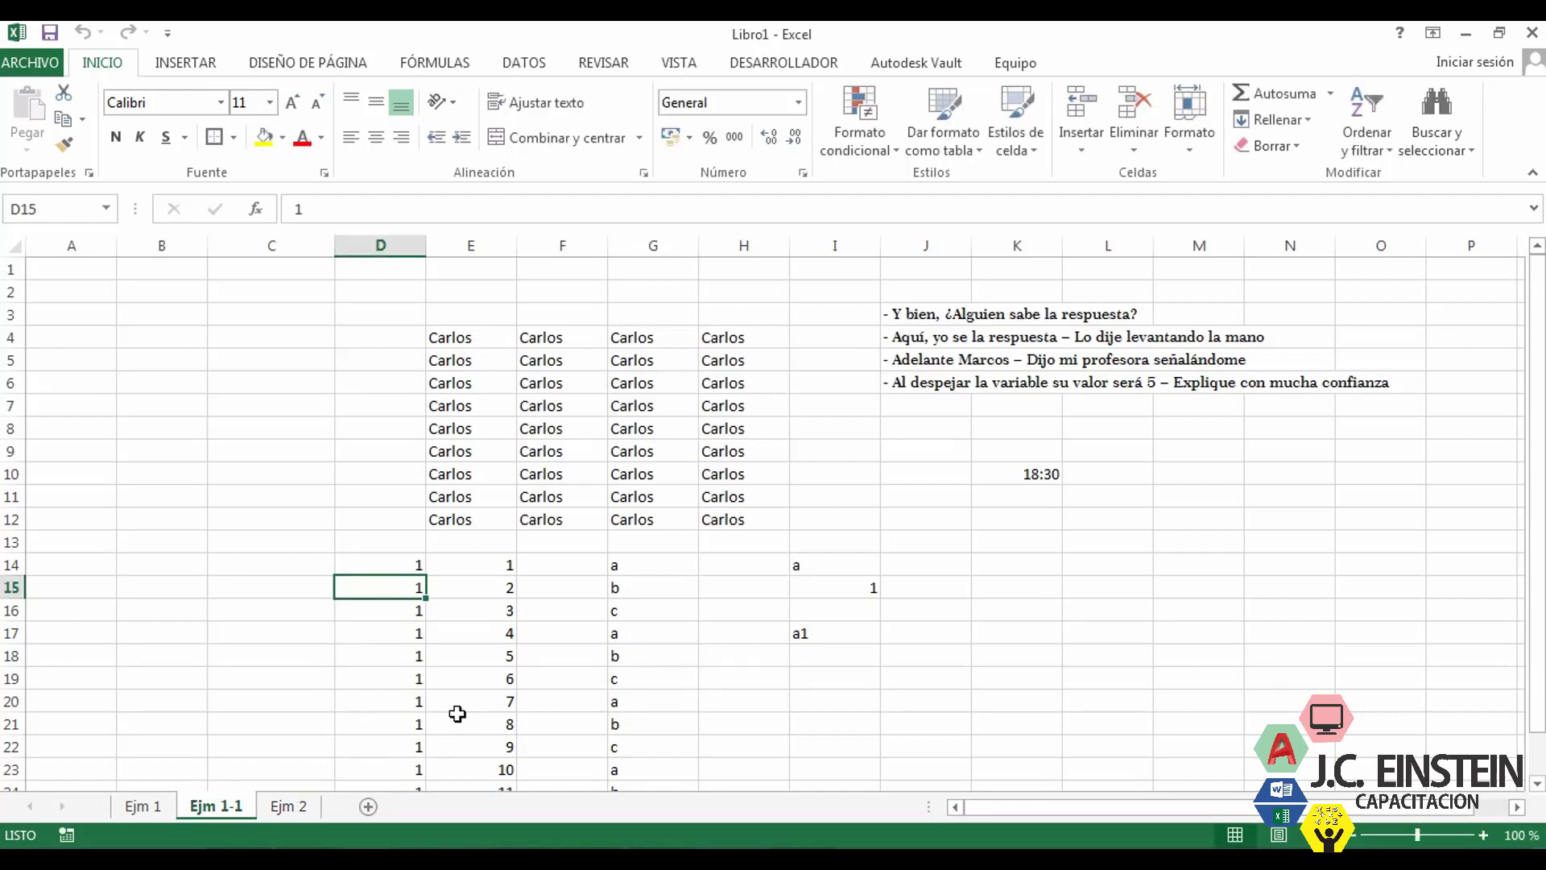
left_click(133, 805)
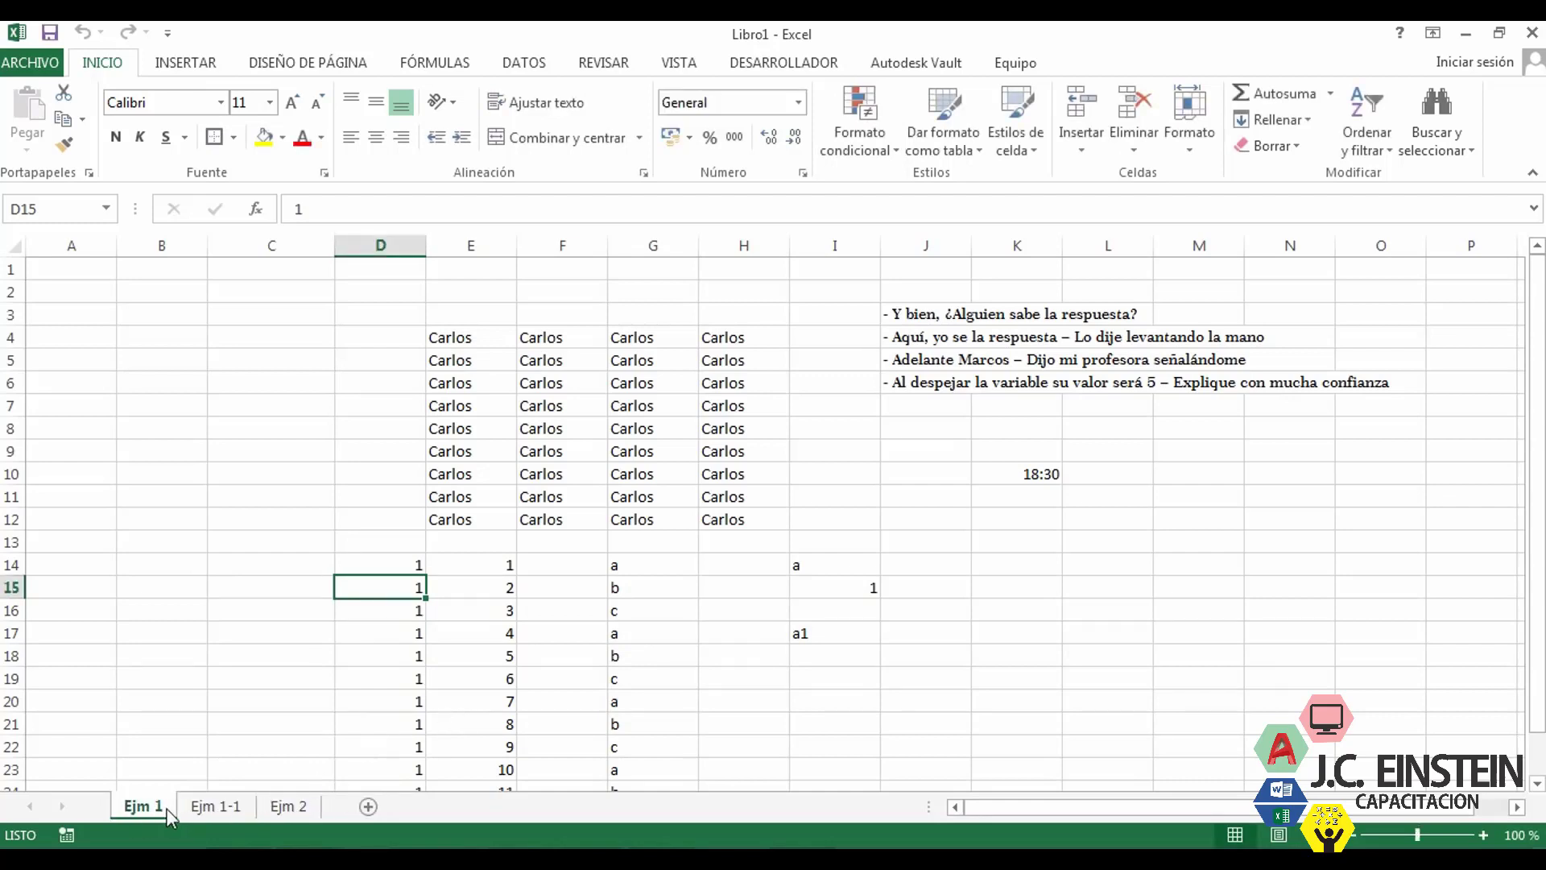
- Hide sheet Ejm 1, then unhide it again through Mostrar
right_click(153, 812)
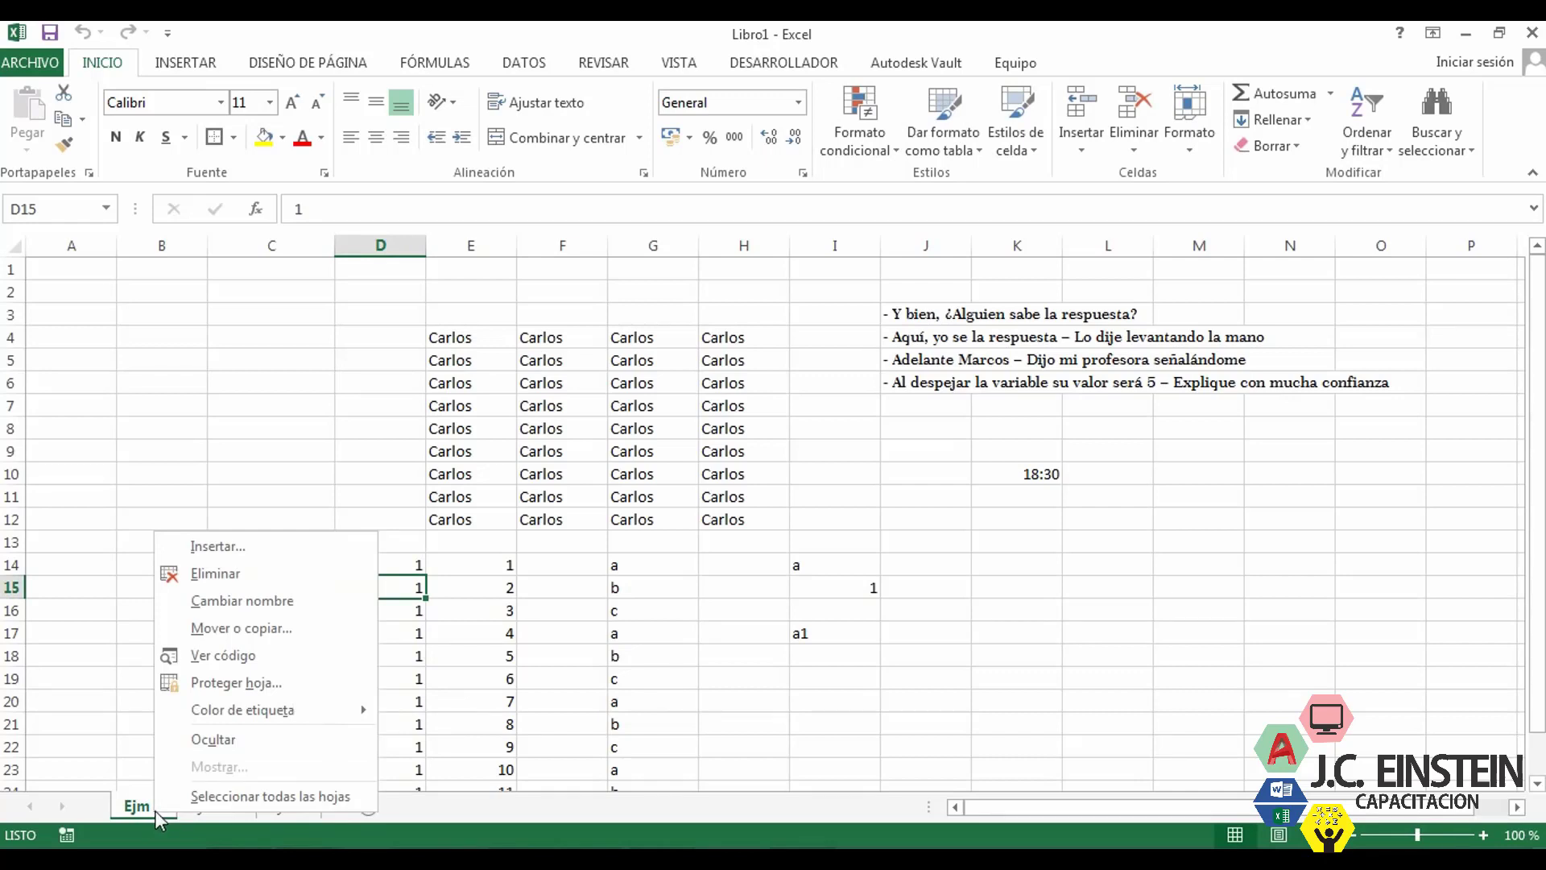
left_click(307, 746)
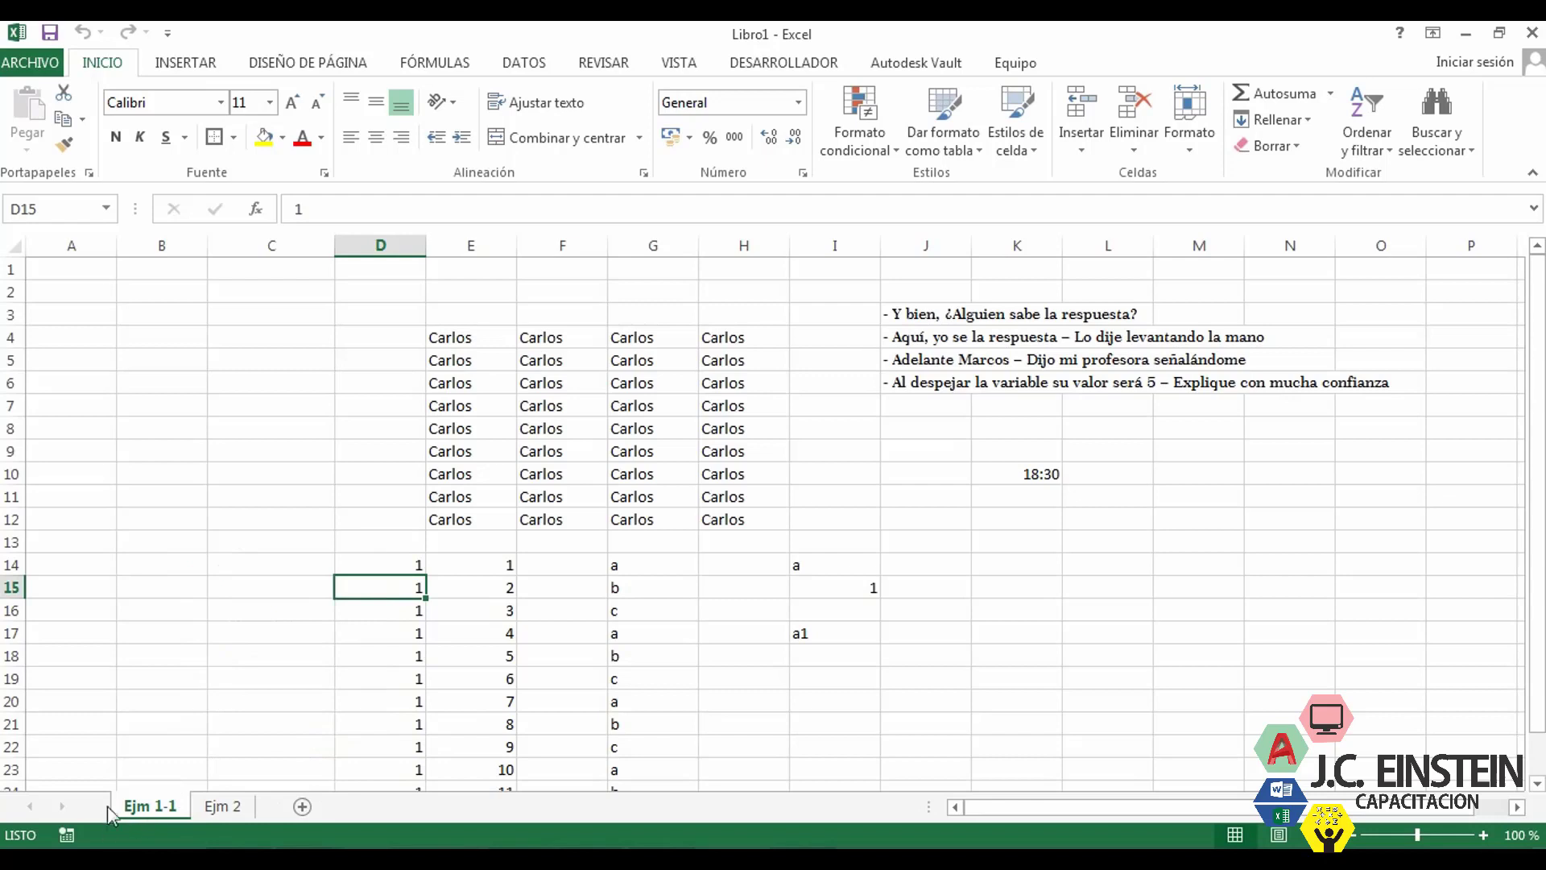
right_click(163, 809)
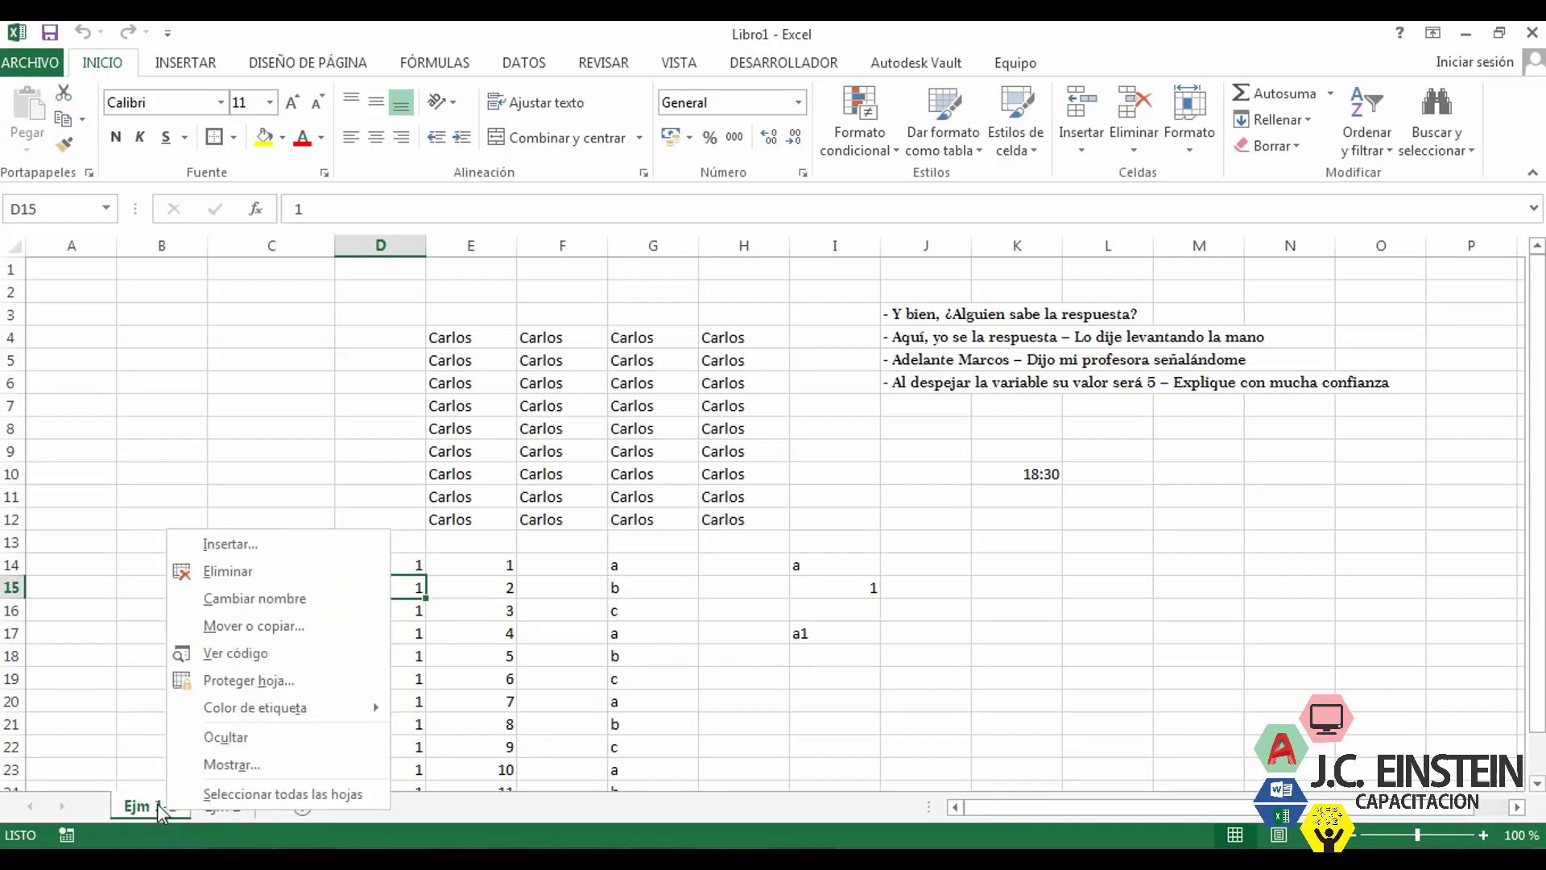
left_click(249, 769)
left_click_drag(338, 628, 803, 432)
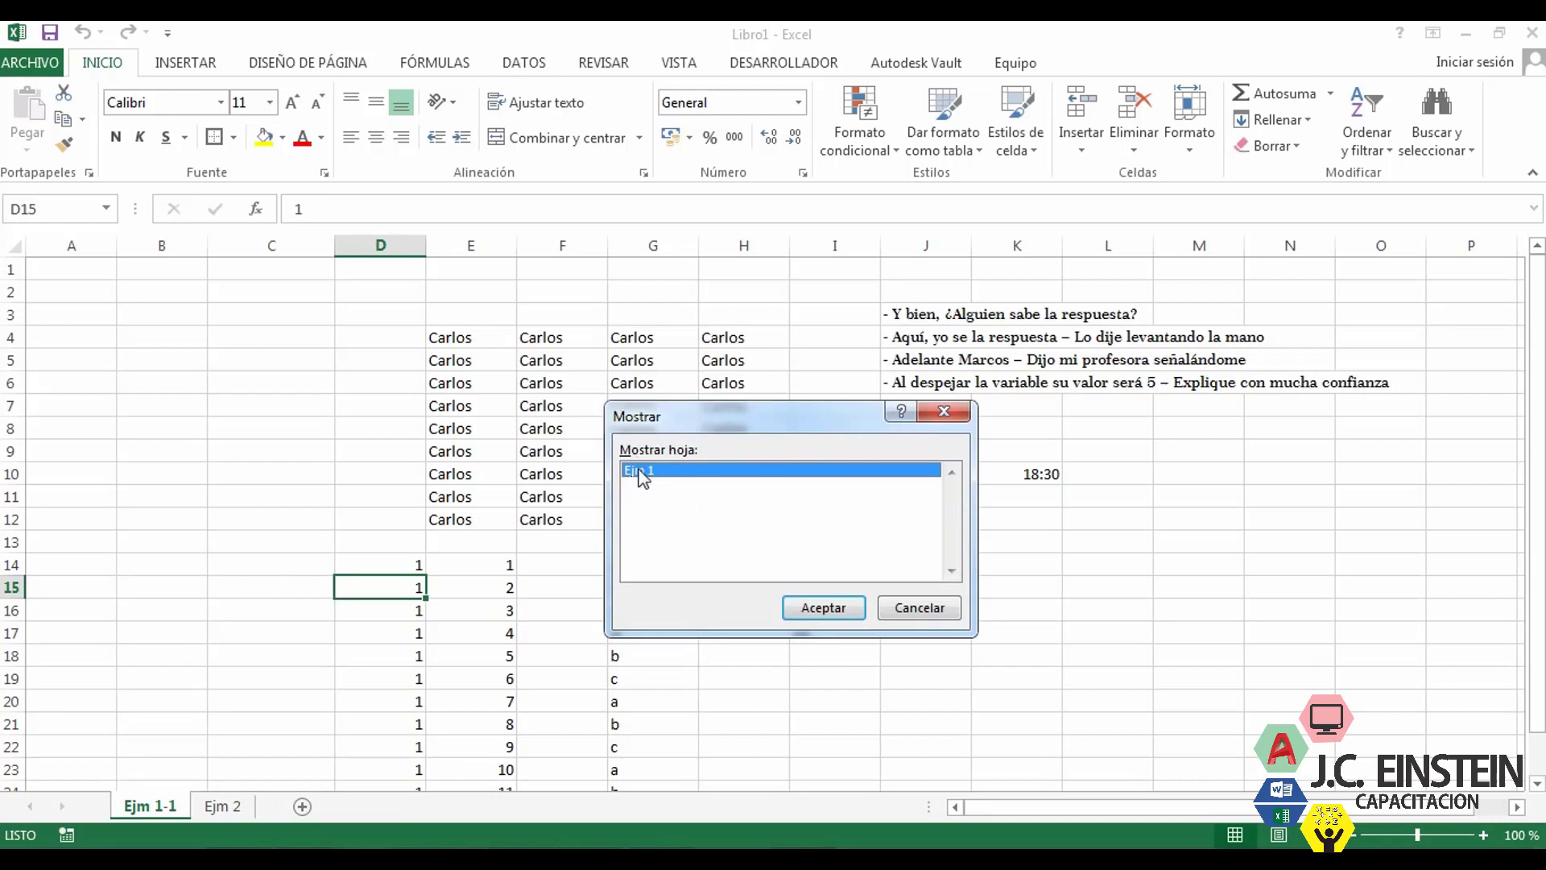
left_click(818, 607)
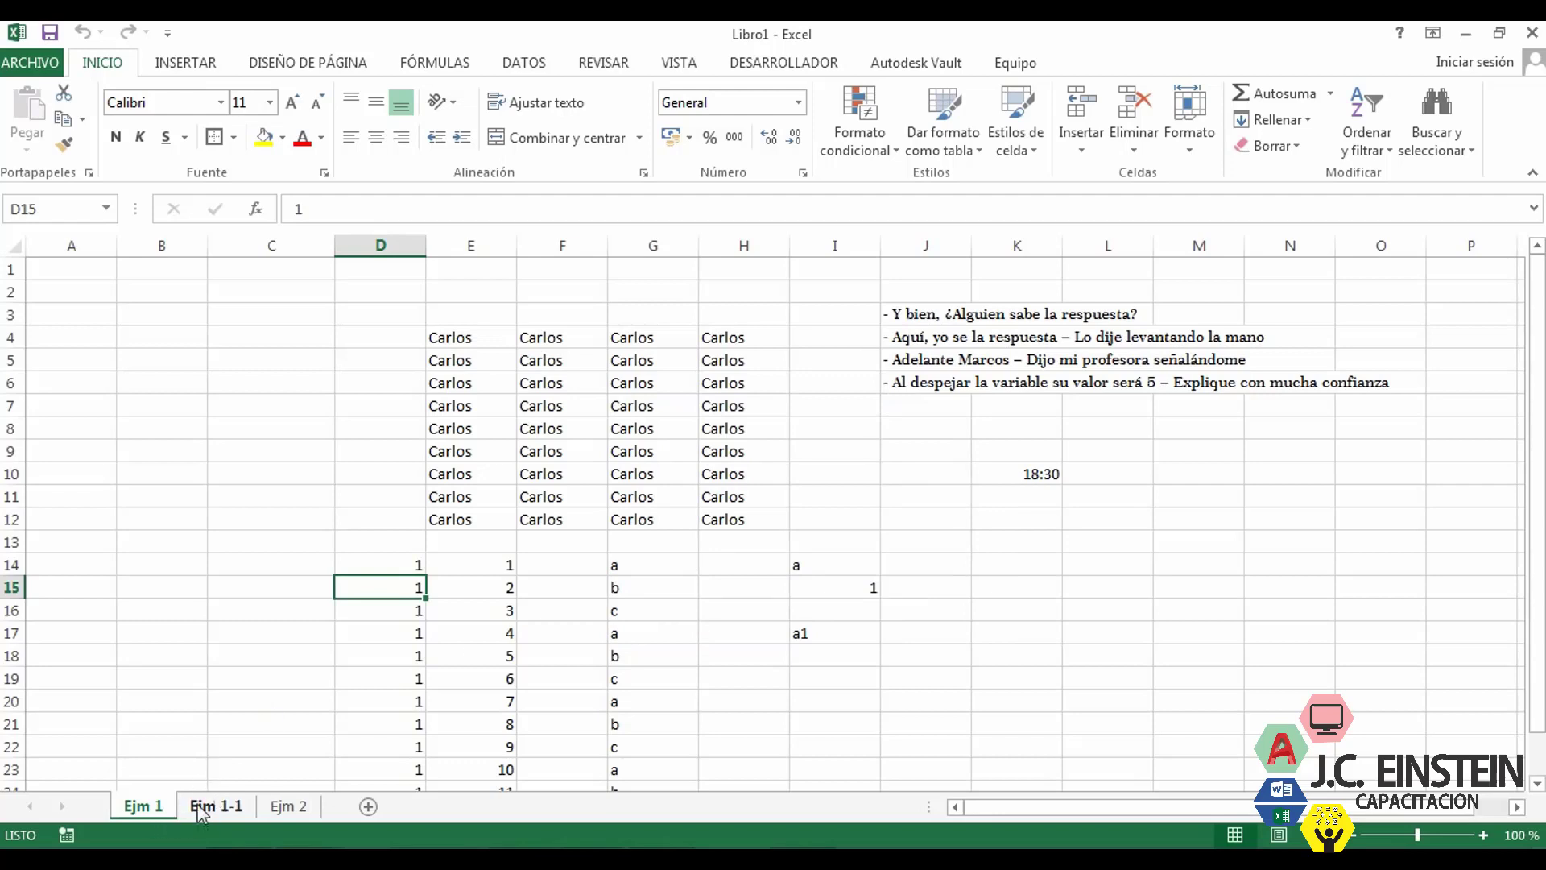
right_click(161, 805)
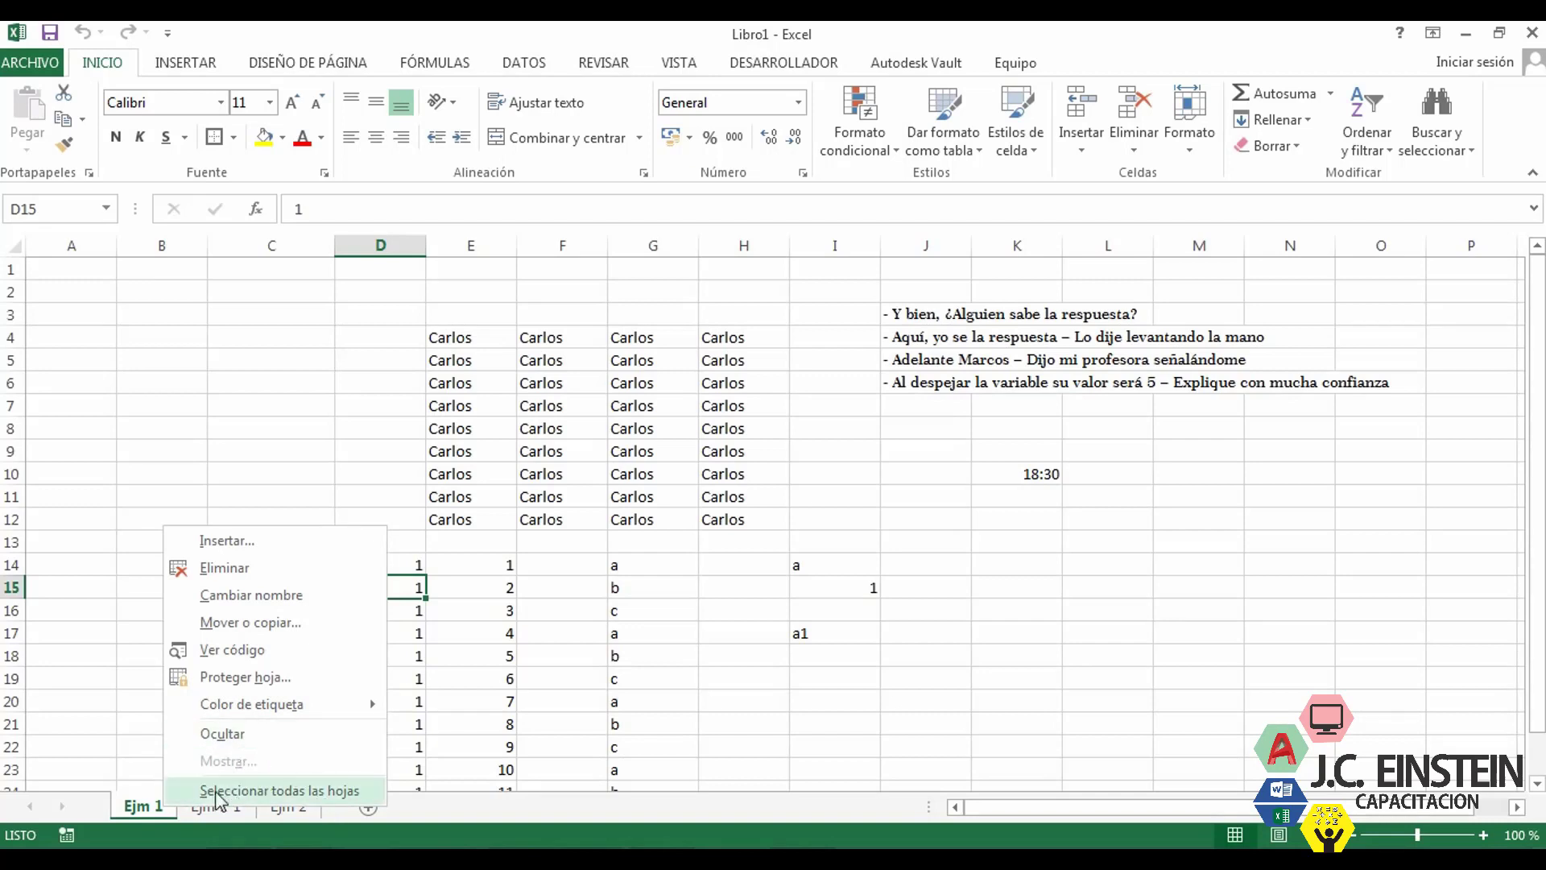
left_click(155, 810)
right_click(159, 807)
left_click(269, 790)
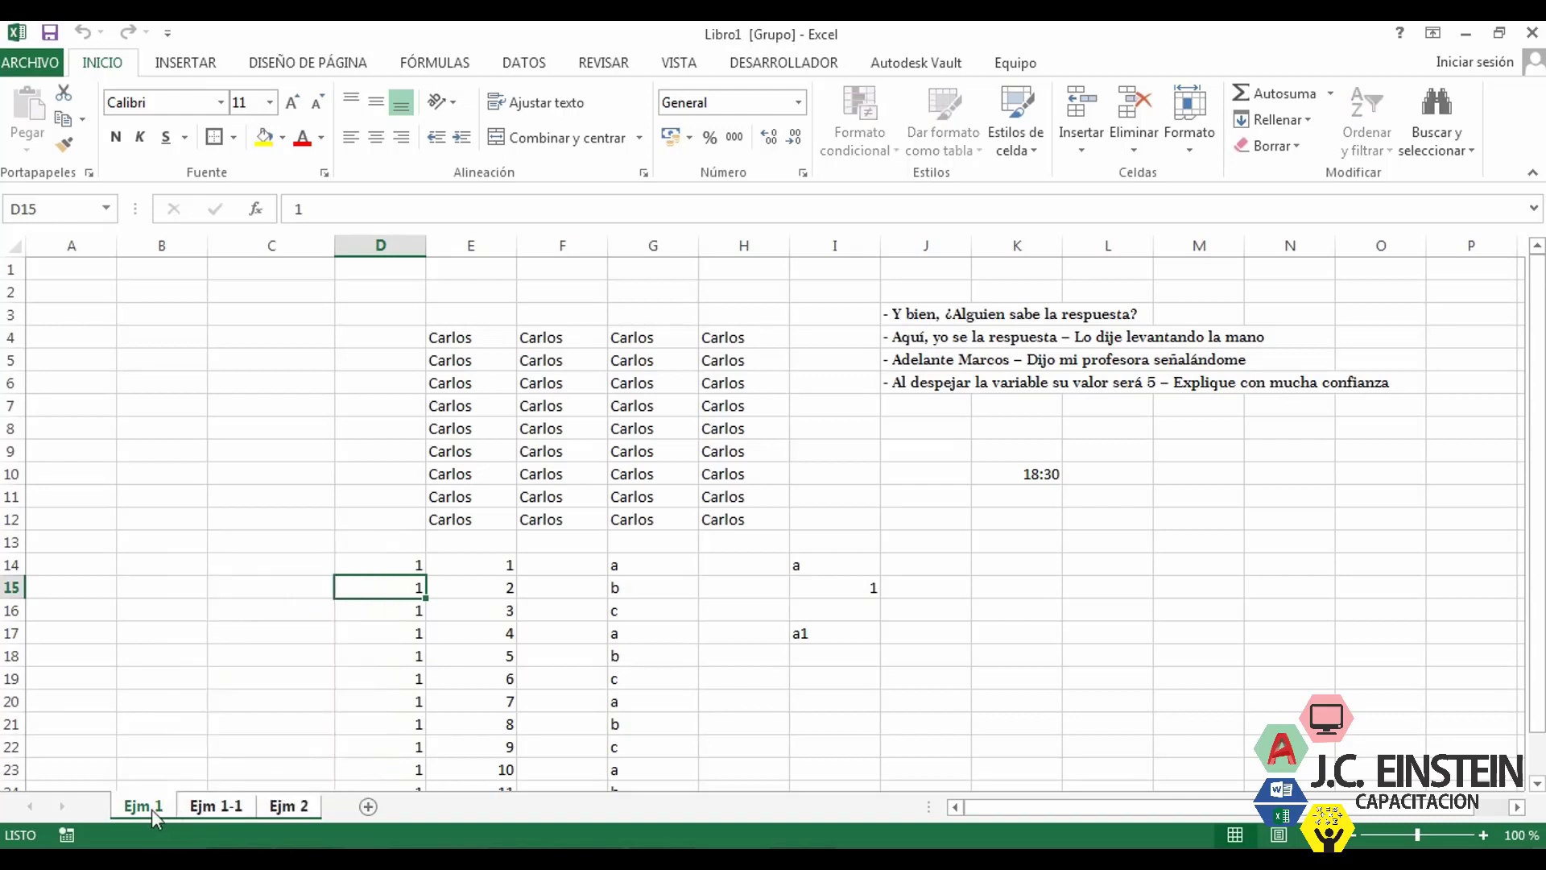
left_click(194, 725)
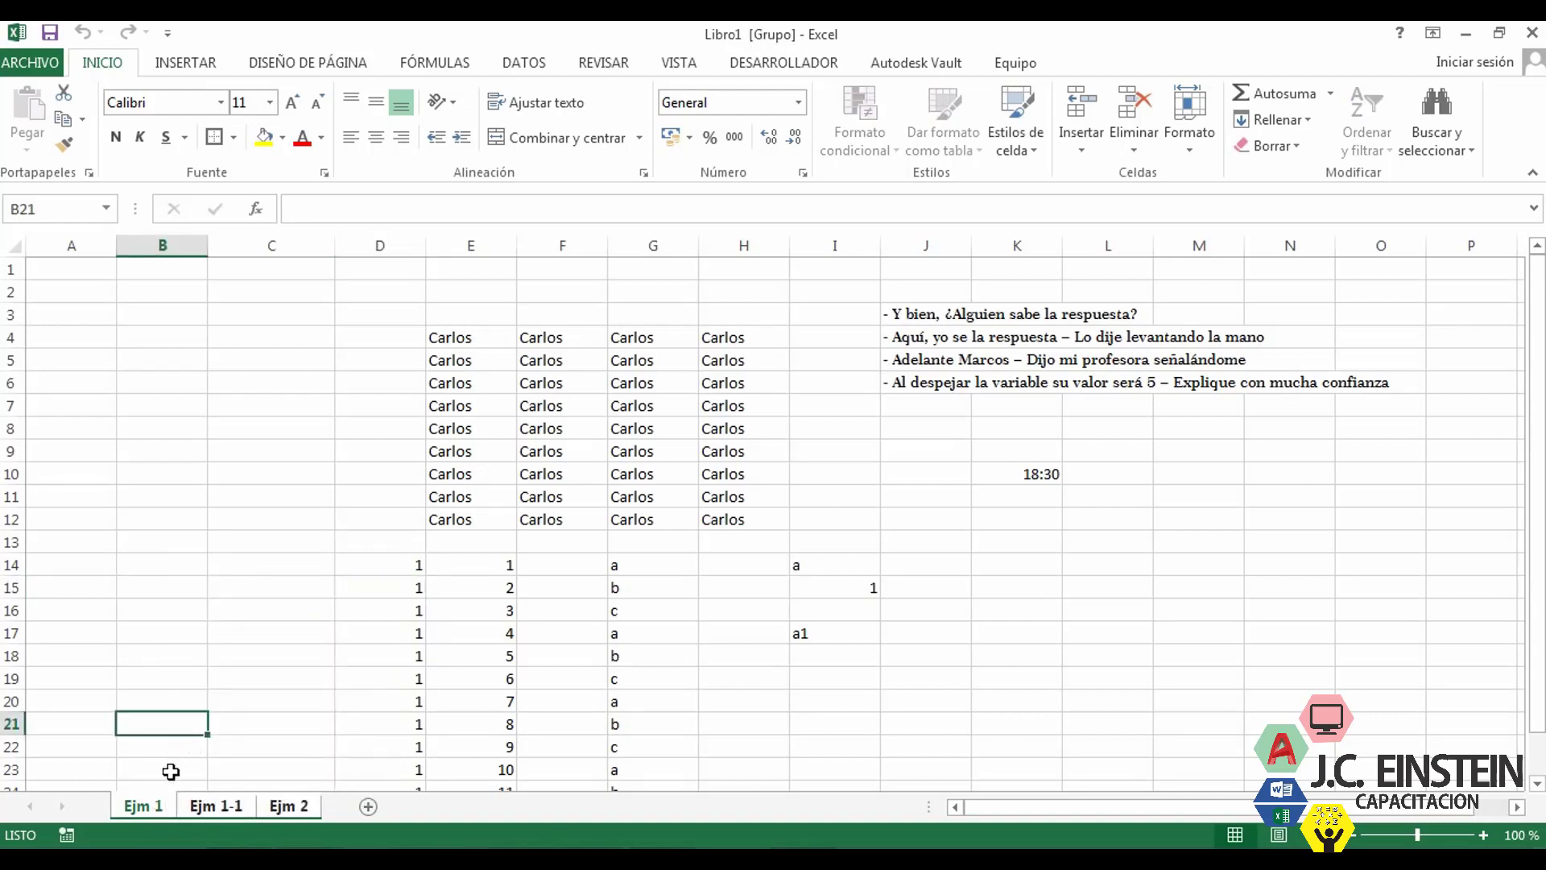
right_click(140, 807)
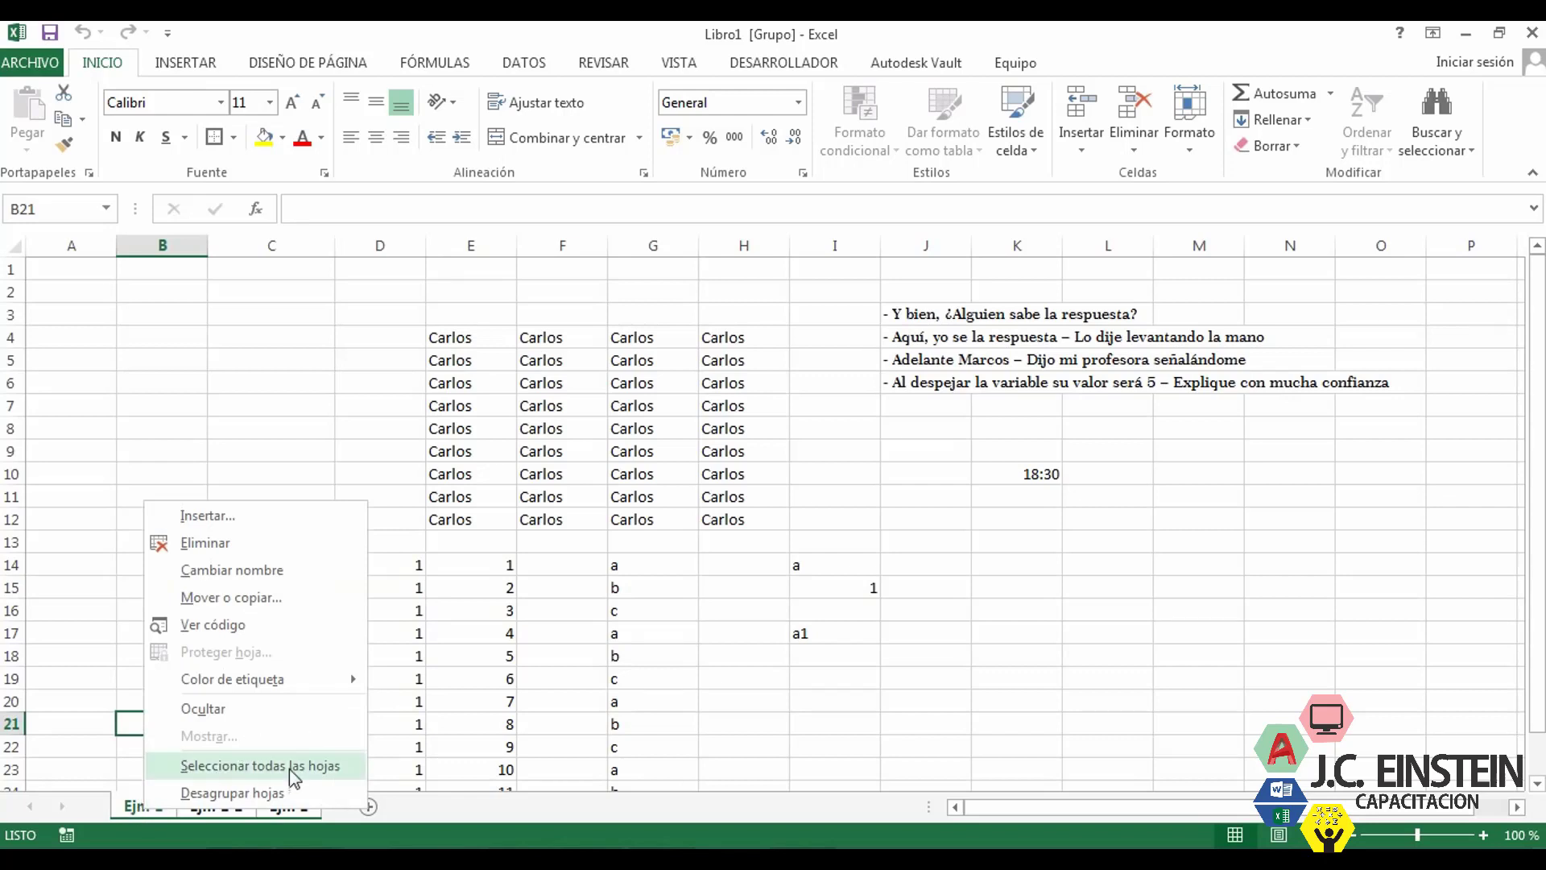
left_click(265, 793)
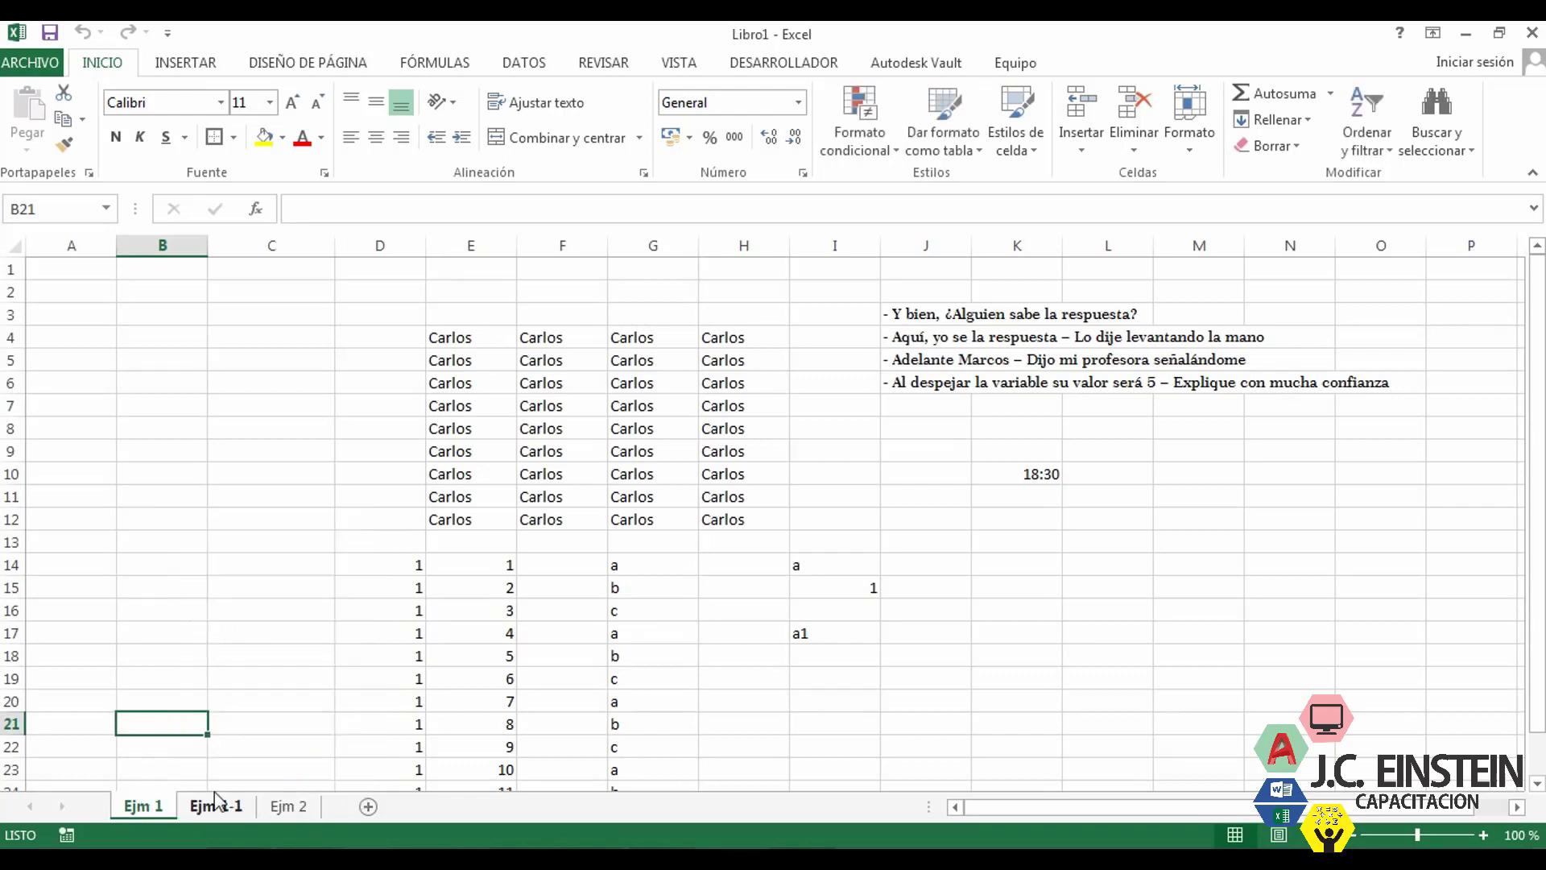
left_click(153, 808)
- Set the Ejm 1 tab colour to light blue
right_click(148, 805)
mouse_move(312, 704)
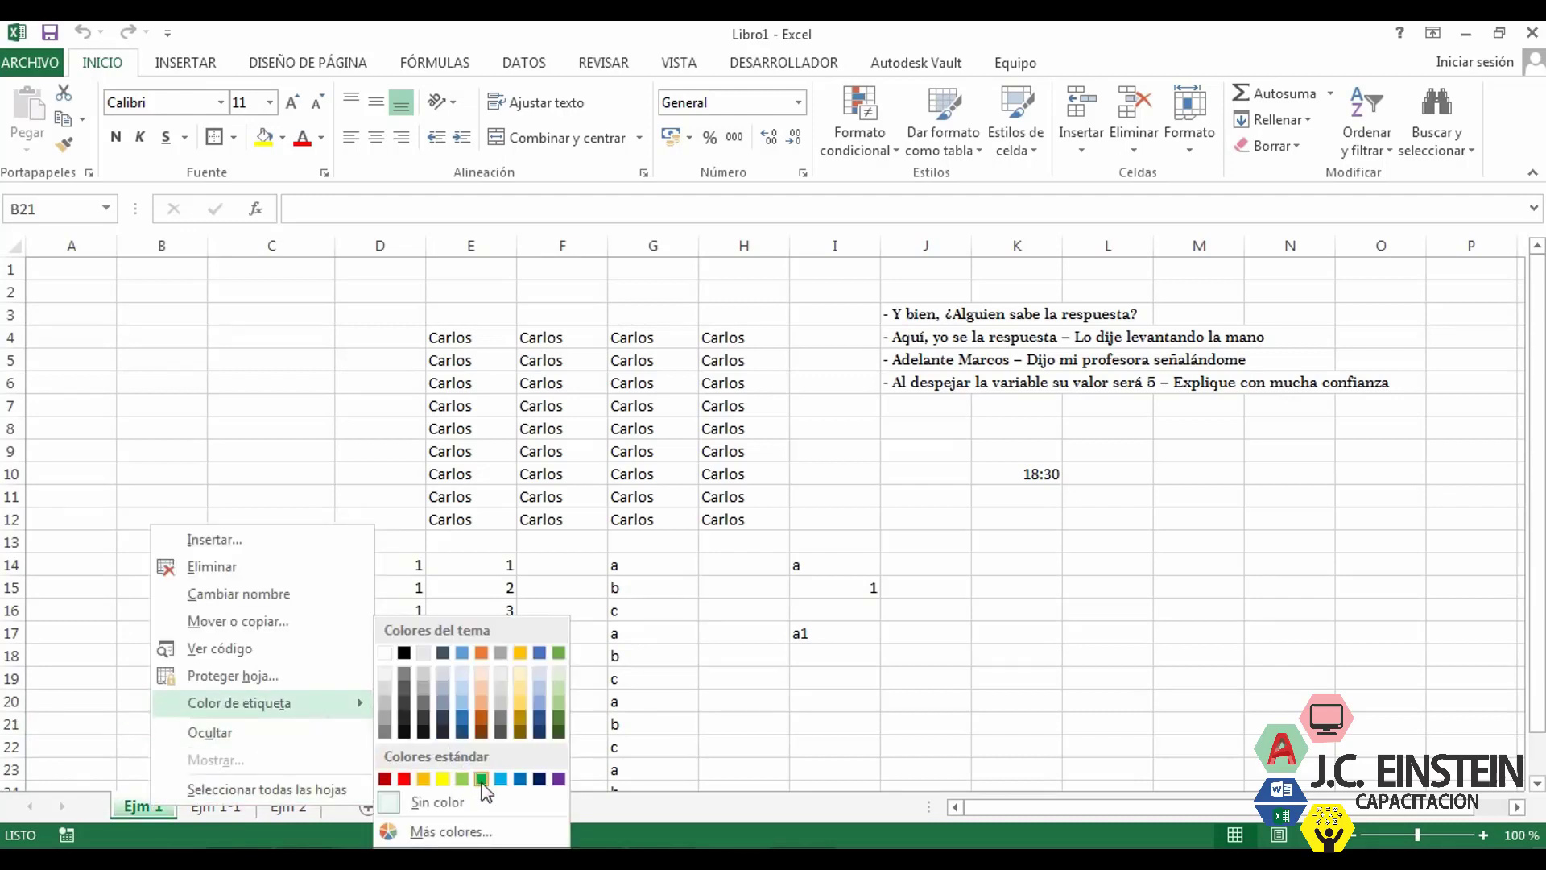
left_click(504, 781)
- Move sheet Ejm 1 to the end of Libro1 with (mover al final)
right_click(142, 807)
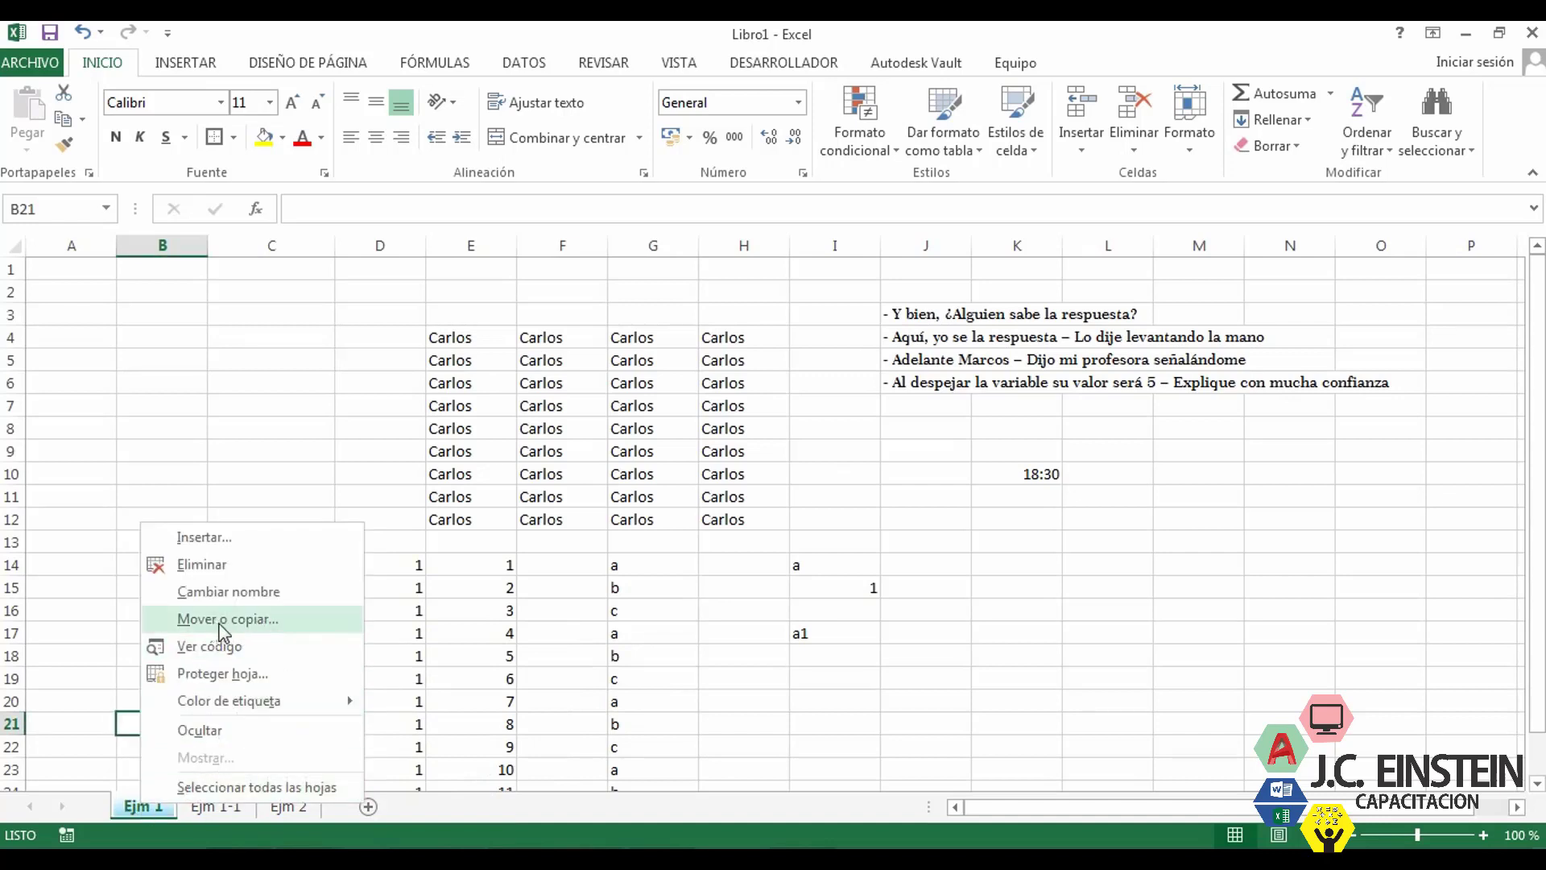
left_click(248, 619)
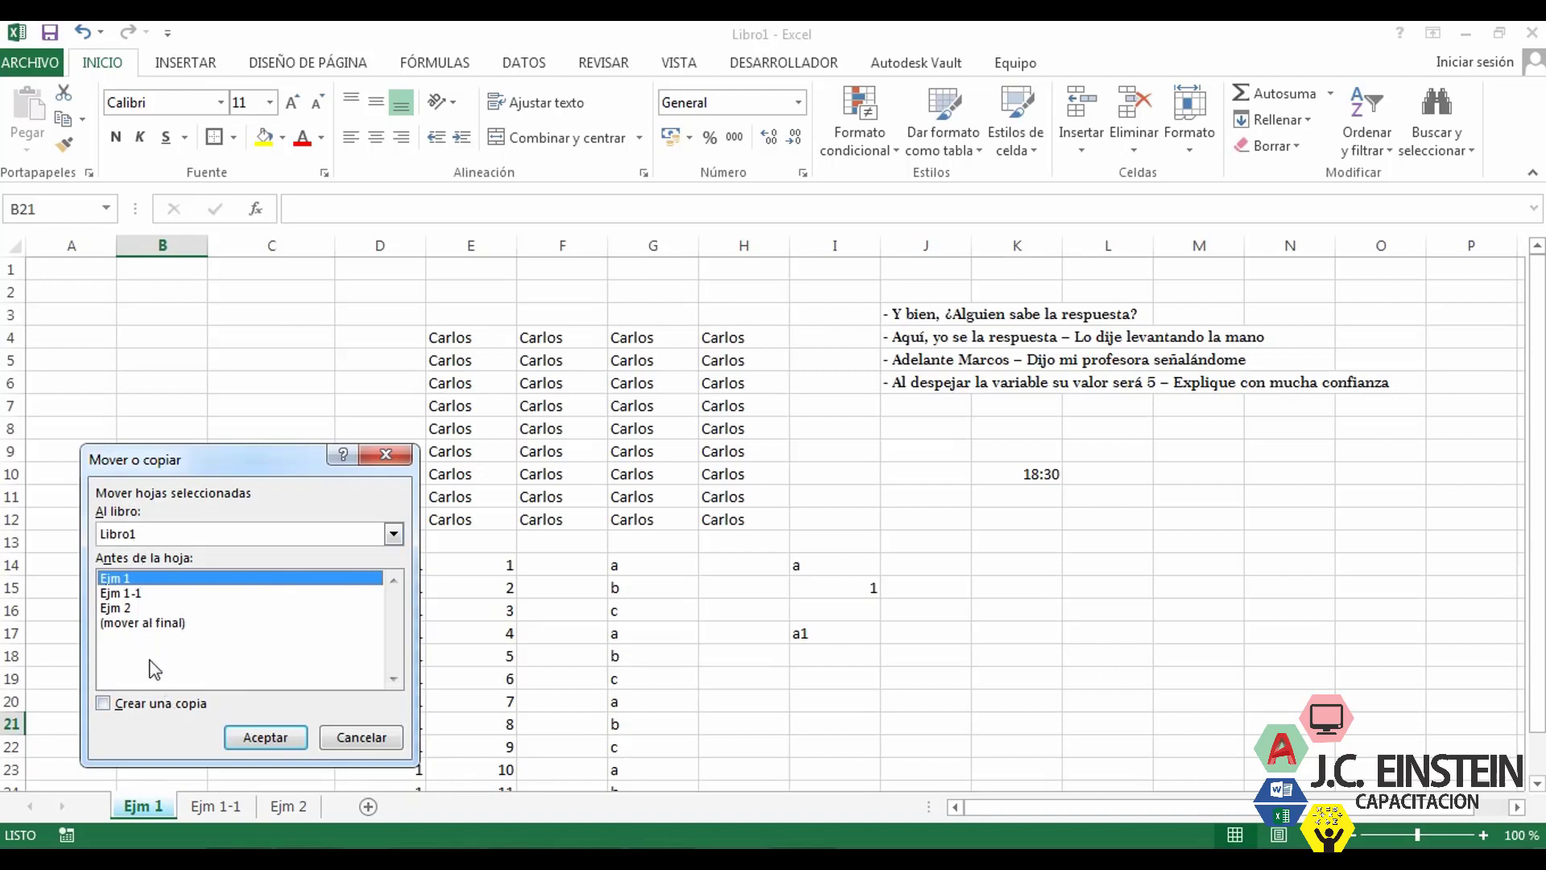
left_click(161, 624)
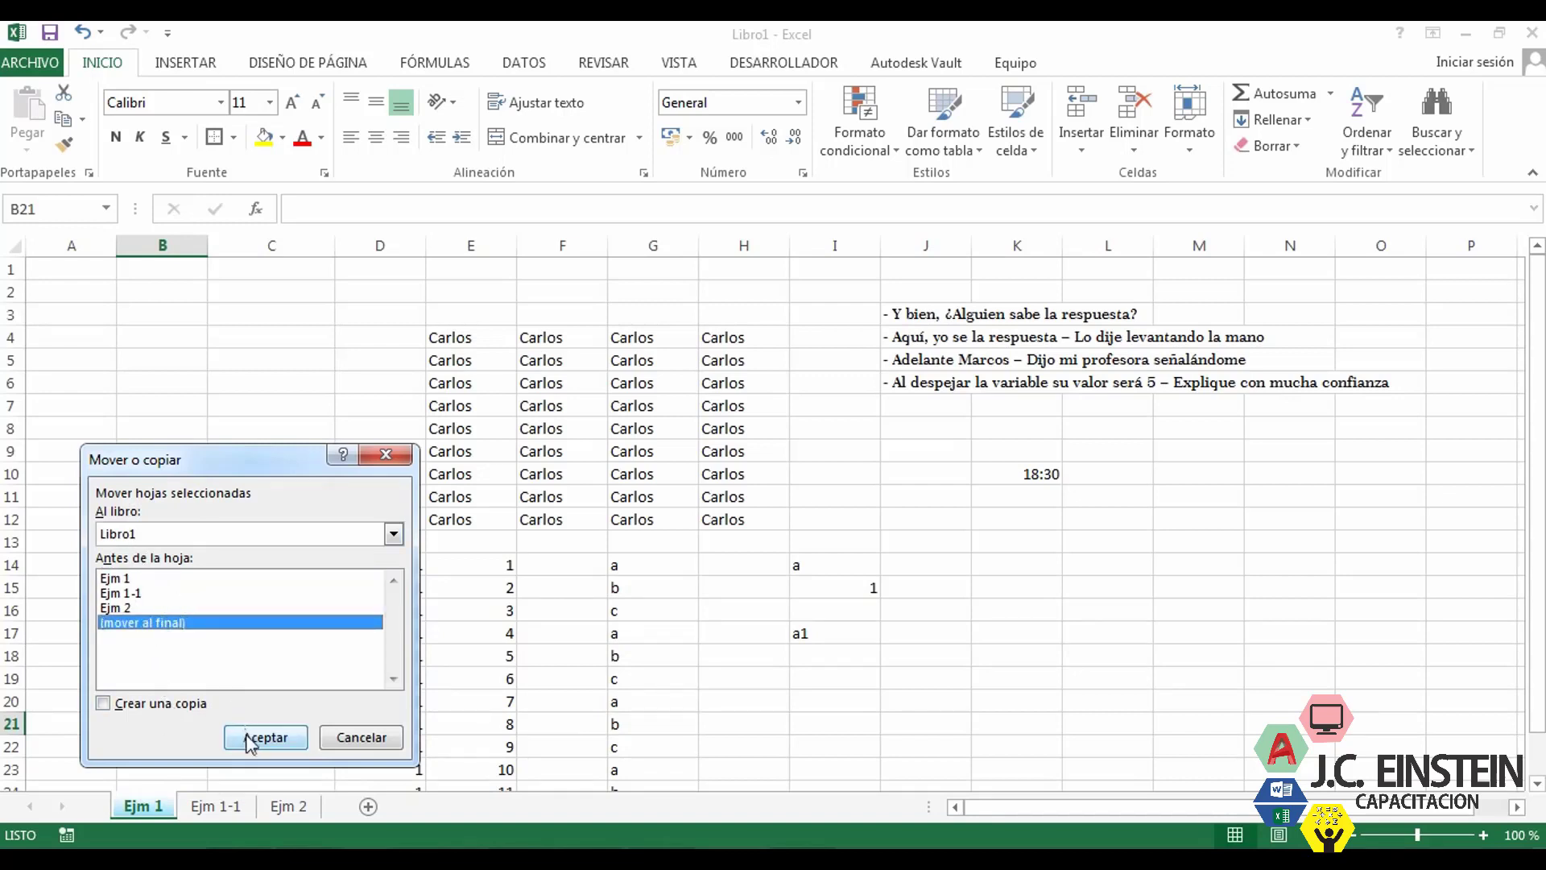
left_click(152, 581)
left_click(164, 624)
left_click(258, 736)
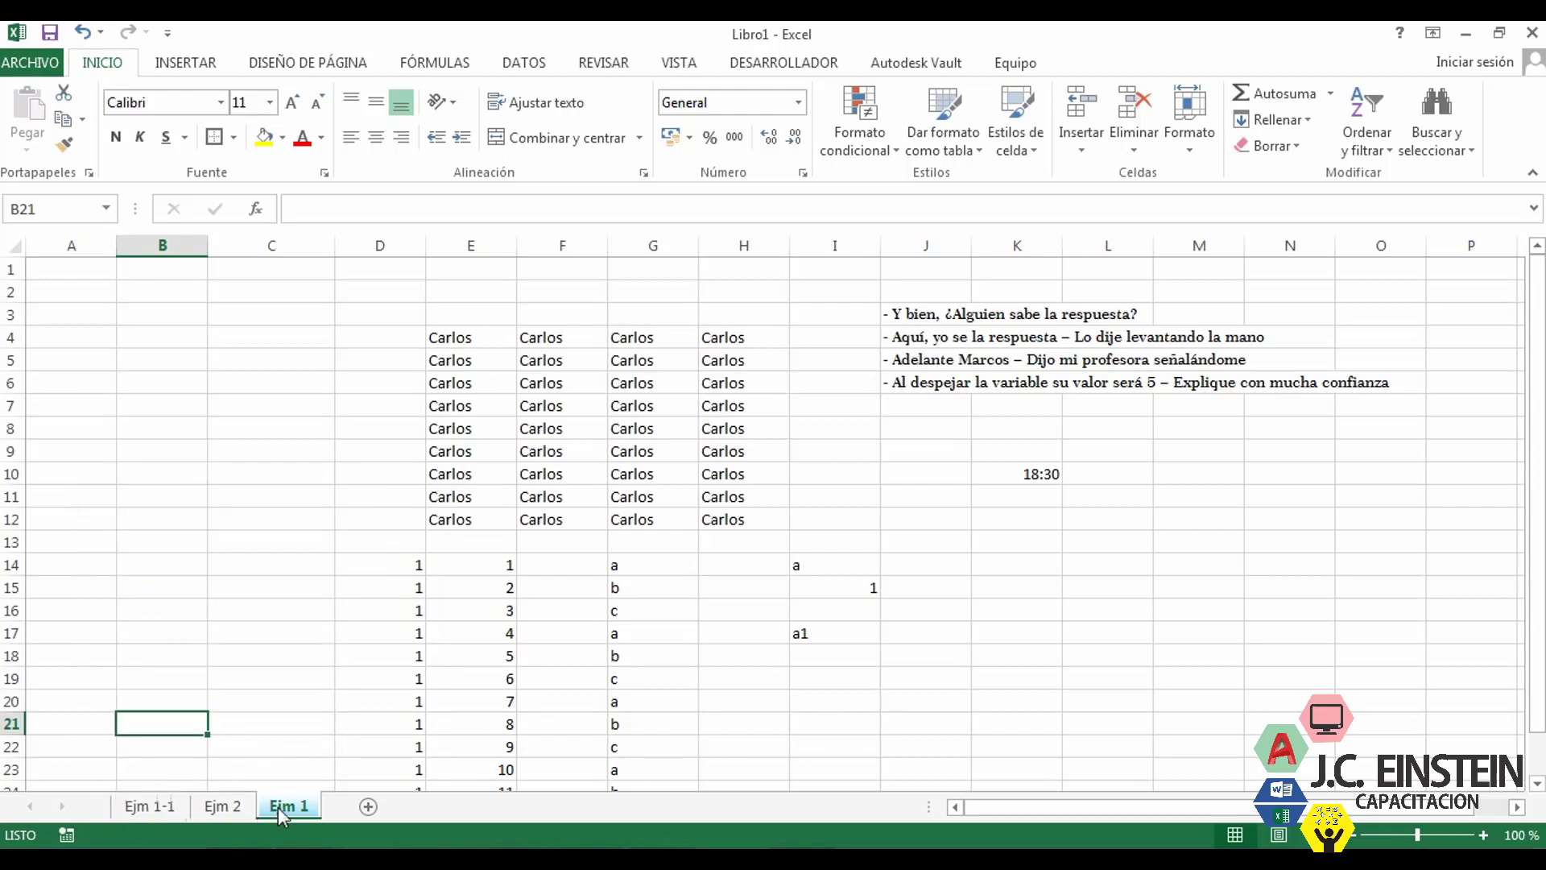
- Add seven blank sheets, Hoja6 through Hoja12, with the new-sheet button
left_click(368, 806)
left_click(426, 806)
left_click(504, 806)
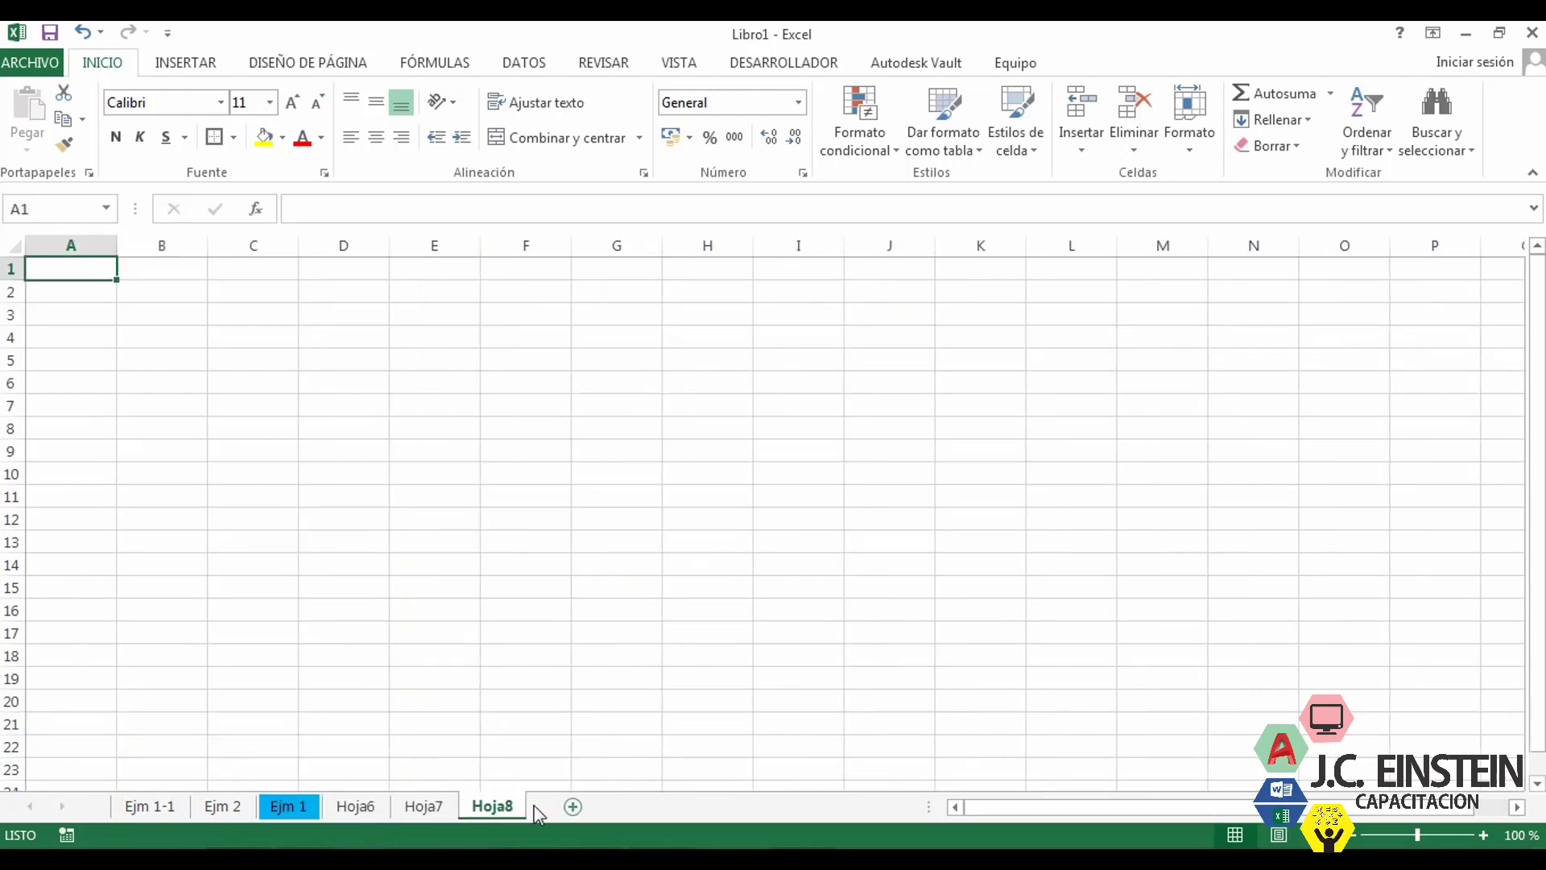
left_click(573, 806)
left_click(645, 809)
left_click(716, 807)
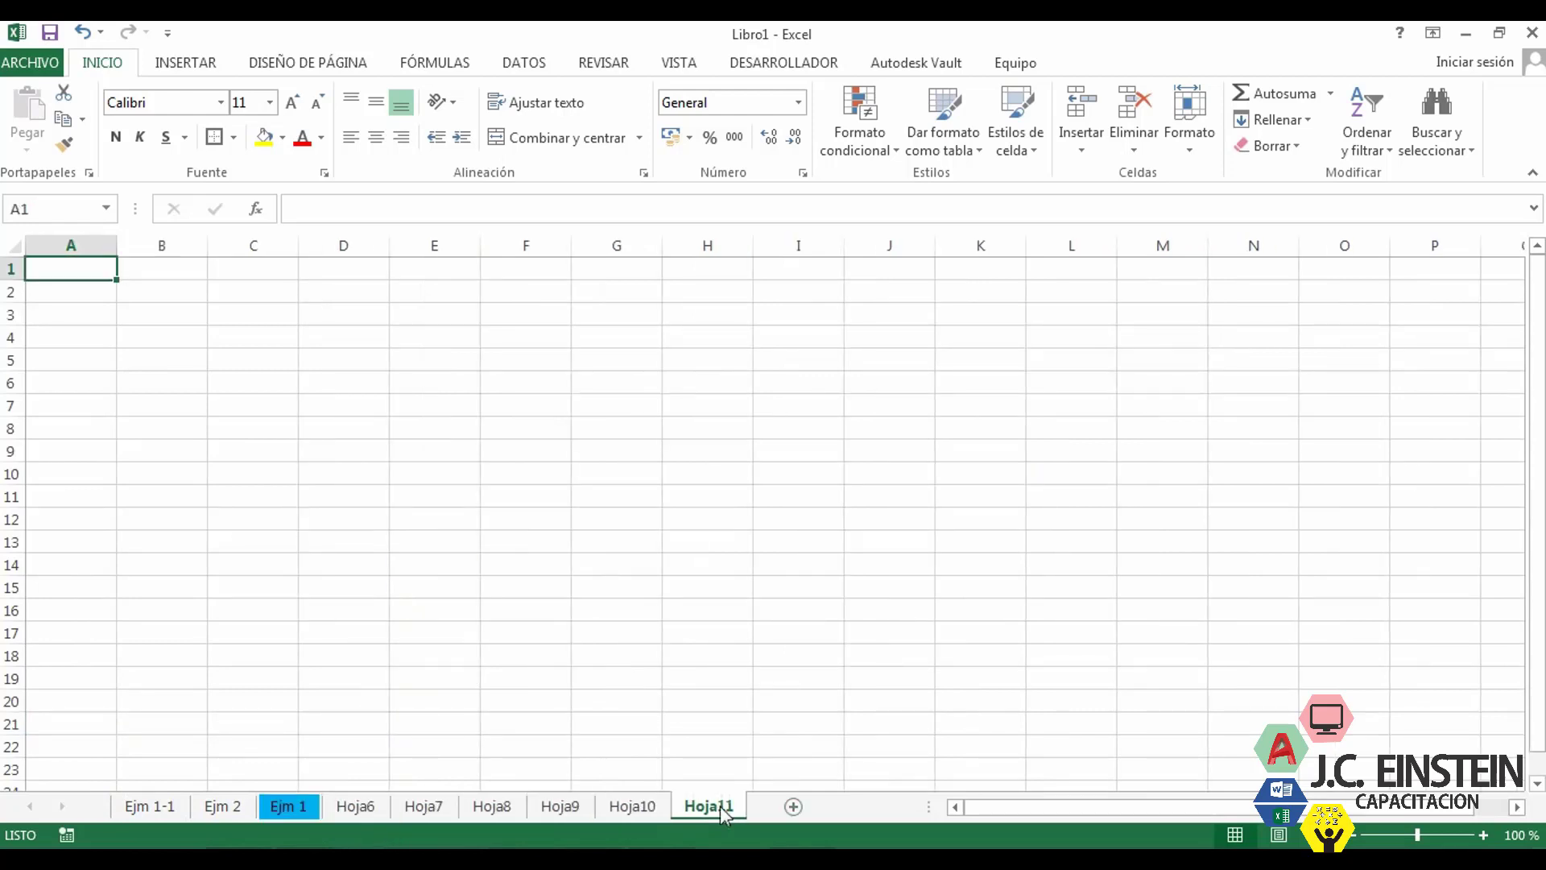
left_click(794, 807)
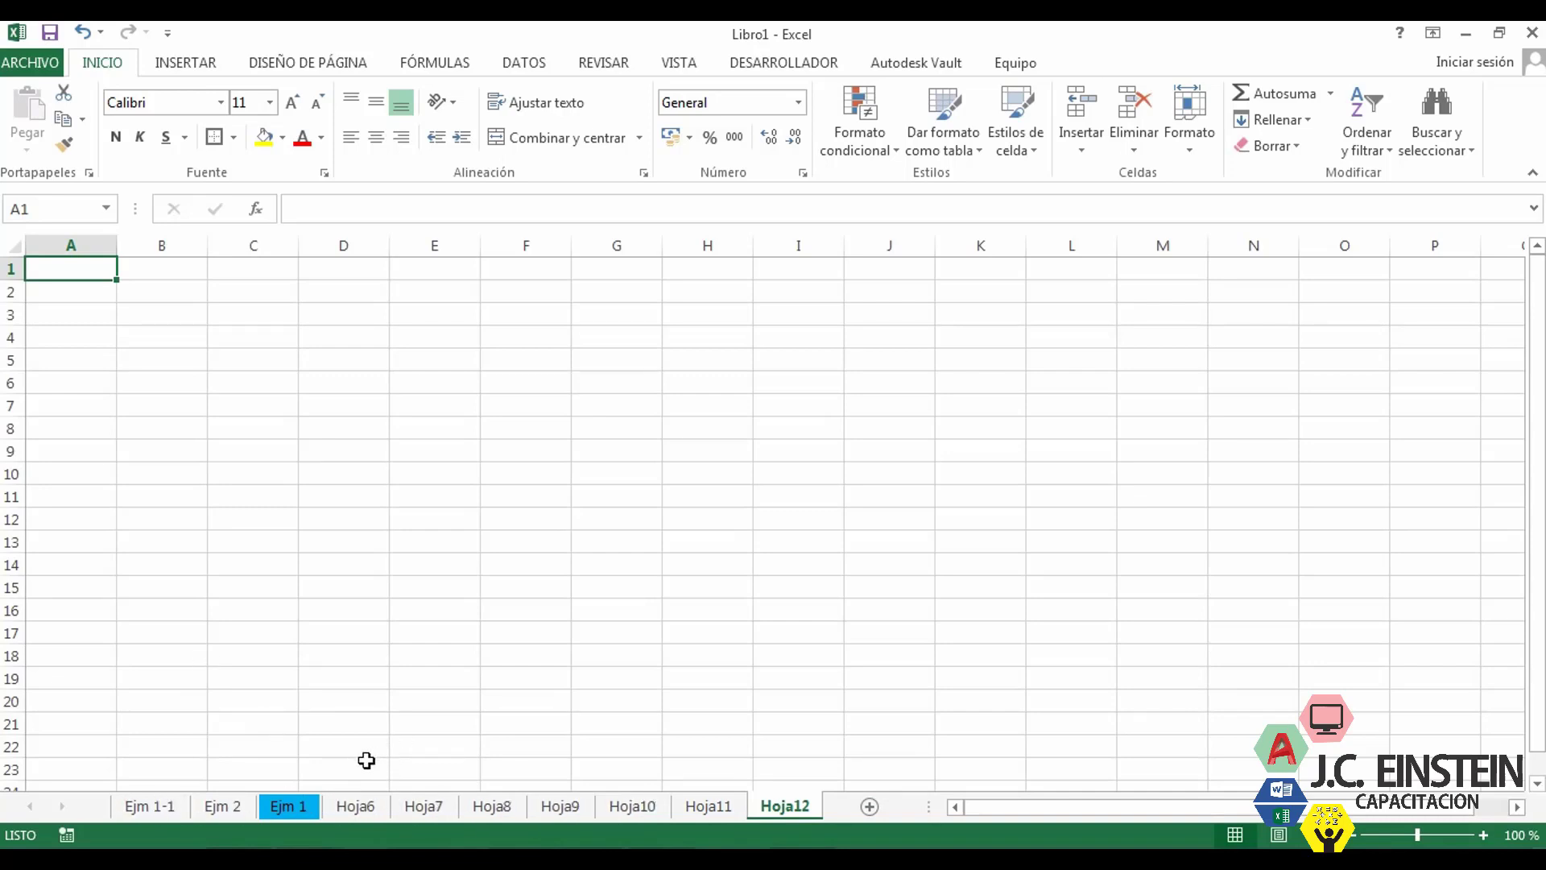
- Browse the tabs Ejm 1, Hoja12, Ejm 1-1, Hoja7, ending on Hoja6
left_click(305, 811)
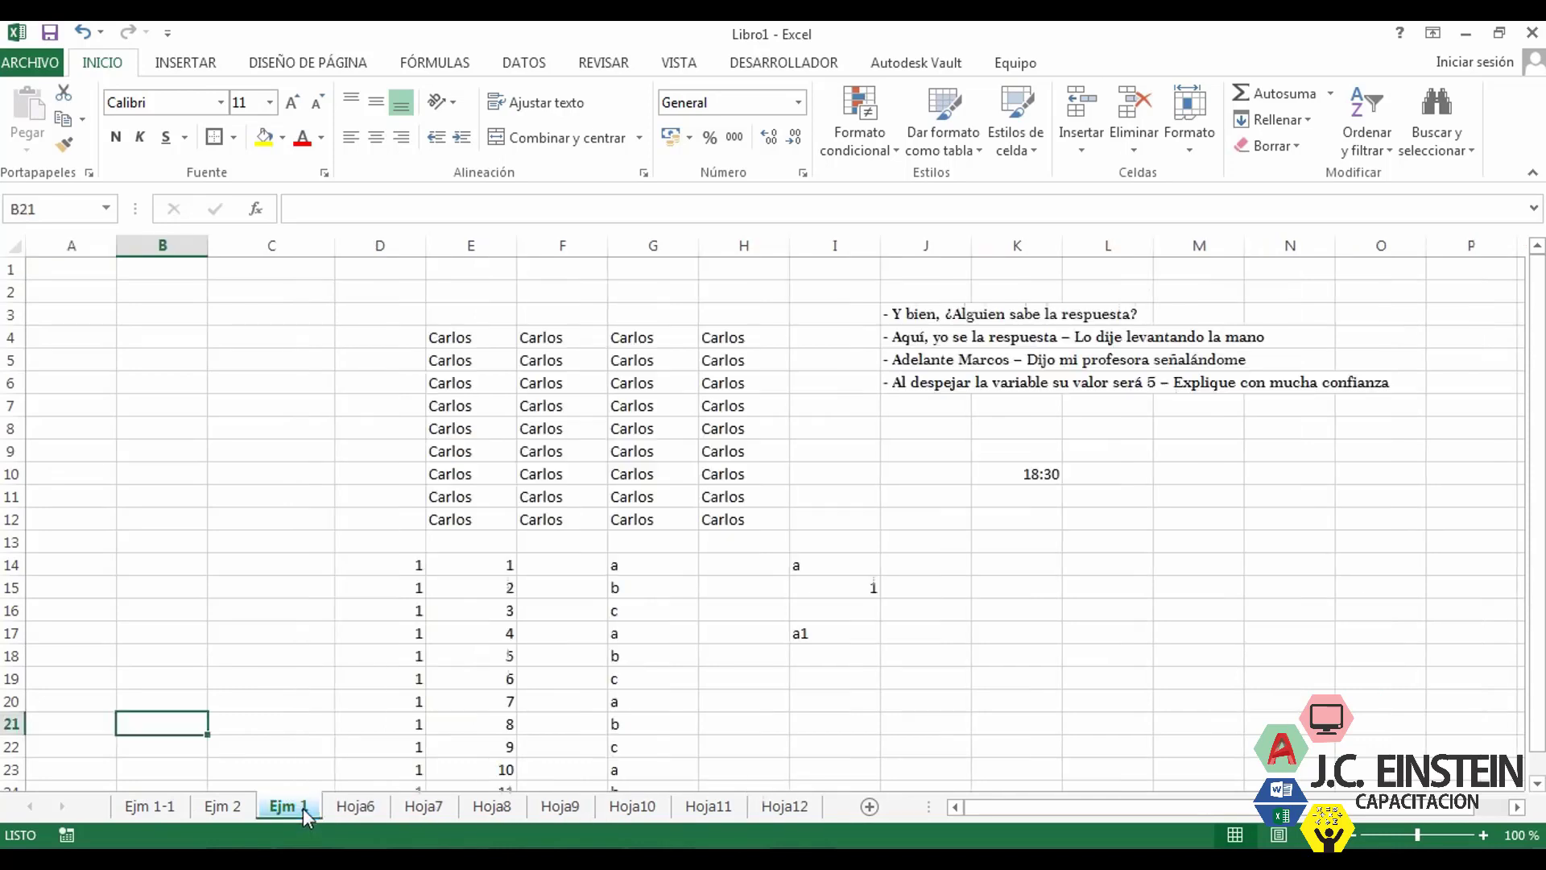
left_click(785, 806)
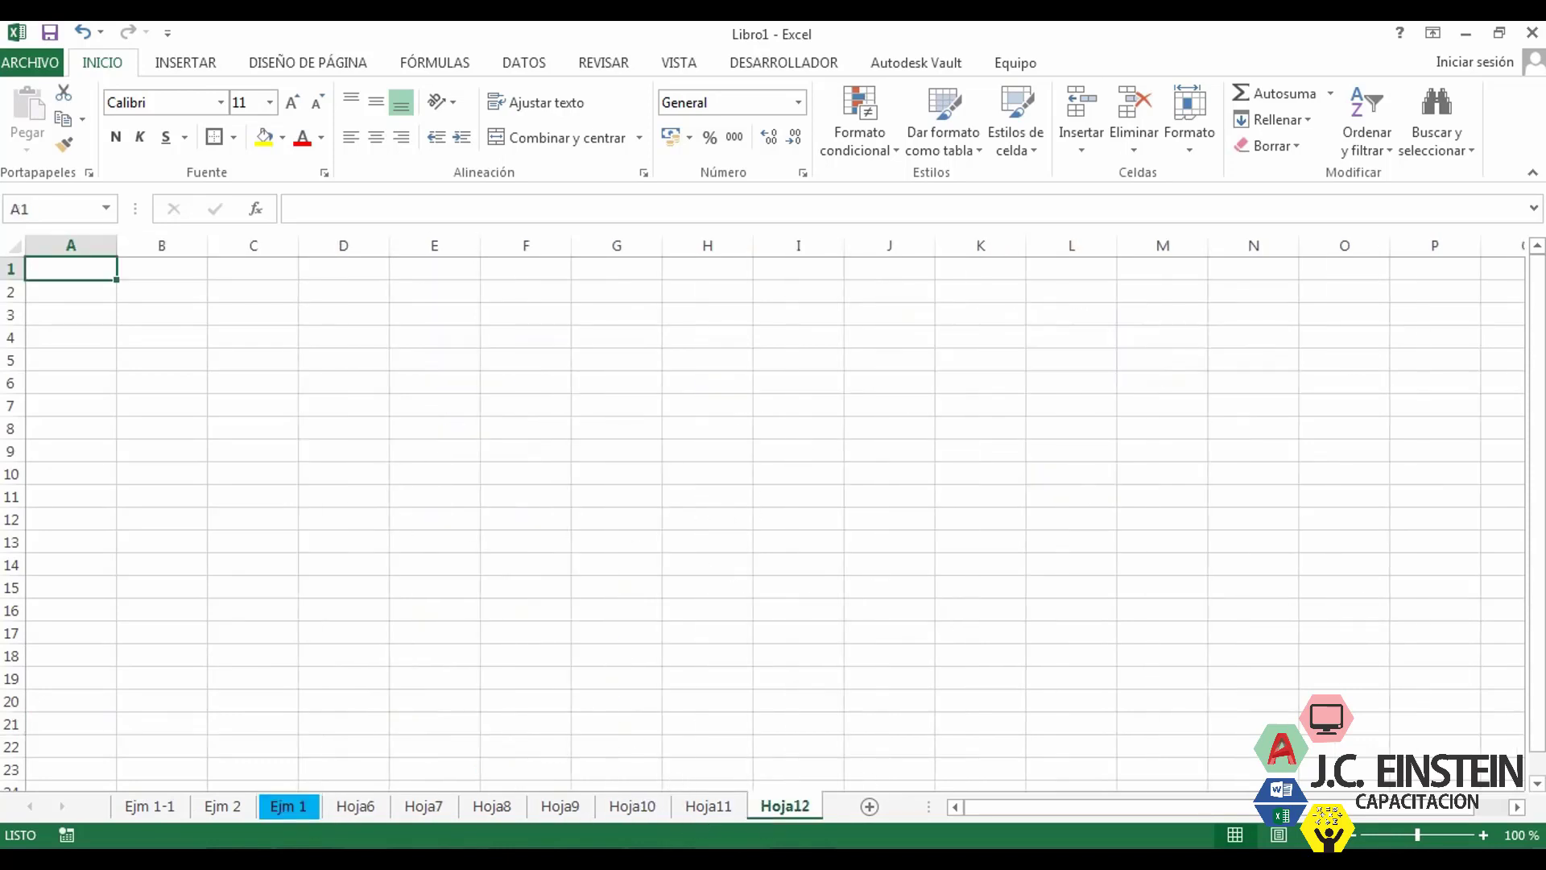
mouse_move(519, 858)
left_click(153, 806)
left_click(423, 806)
left_click(355, 806)
- Drag Ejm 1 to the first tab position, check the tabs, then switch to PowerPoint
left_click(197, 807)
left_click(272, 807)
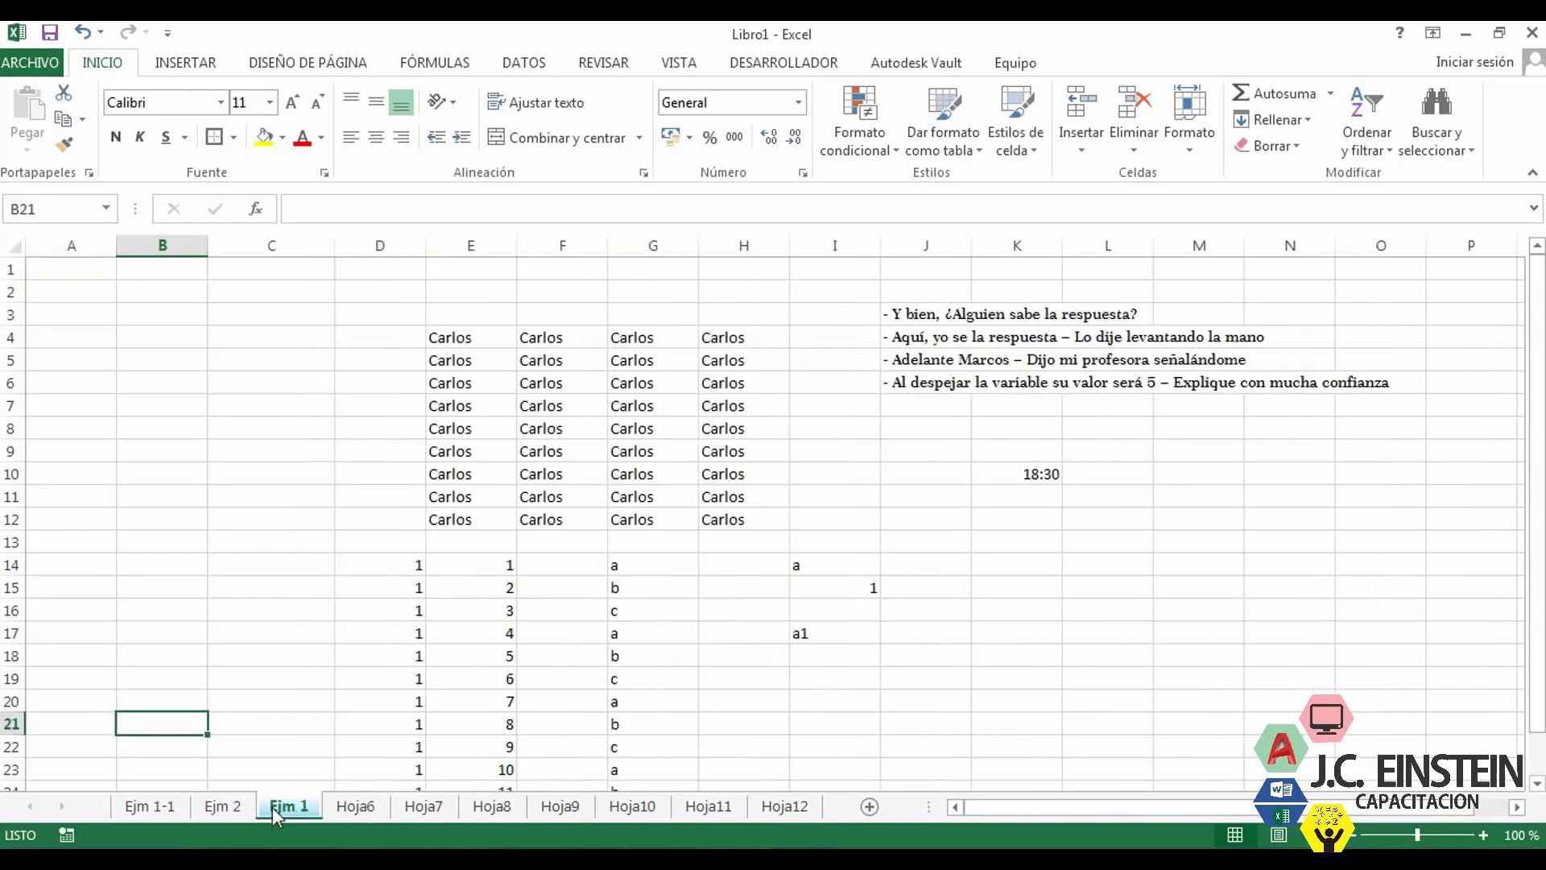
left_click_drag(143, 809, 145, 809)
left_click(214, 807)
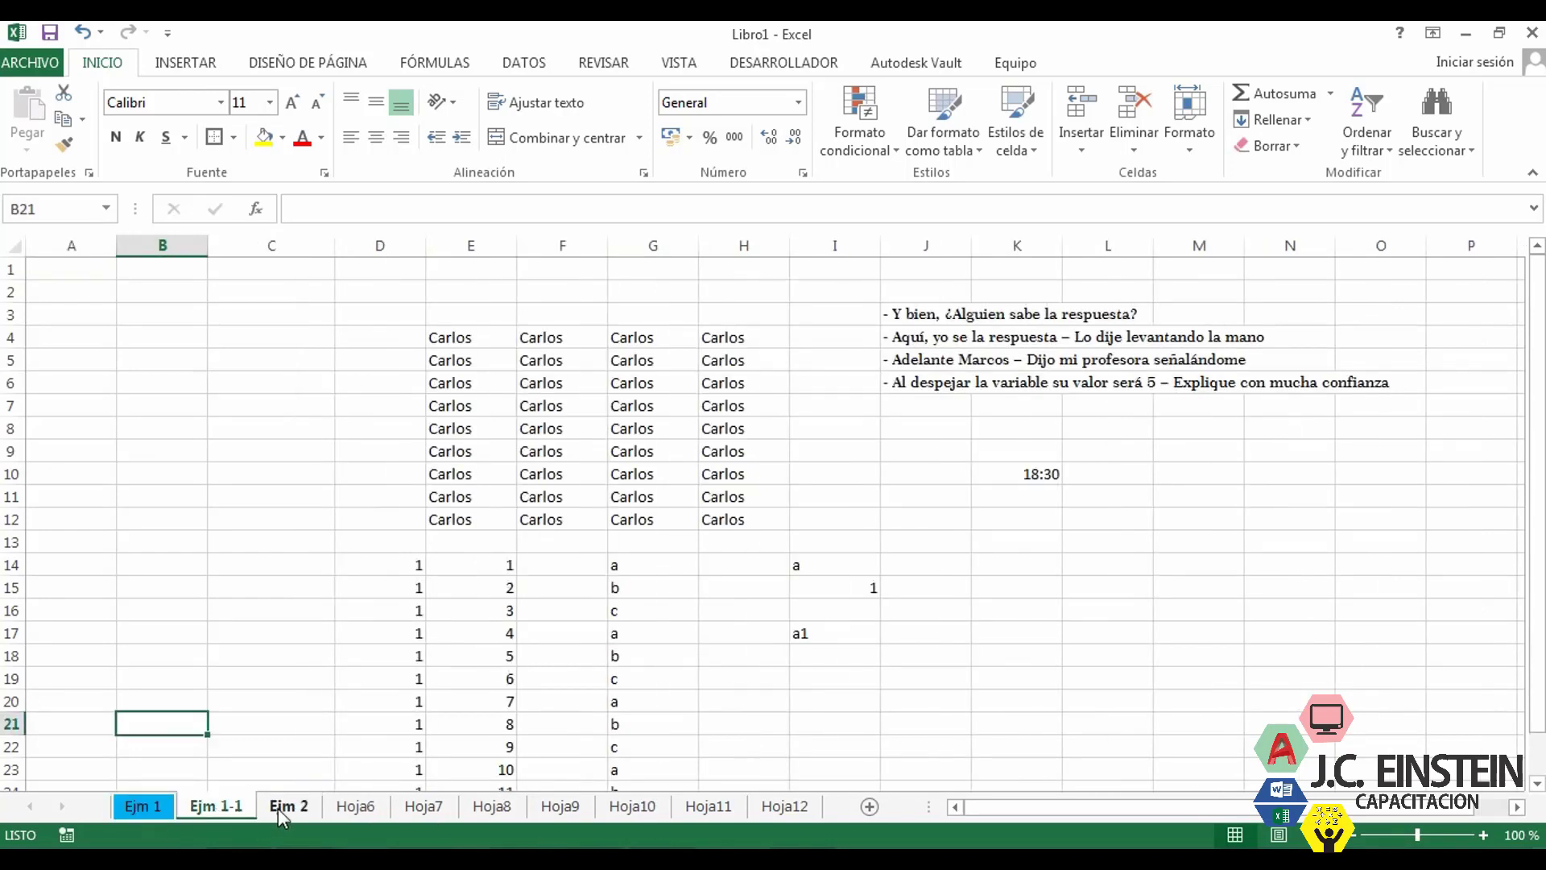
right_click(148, 806)
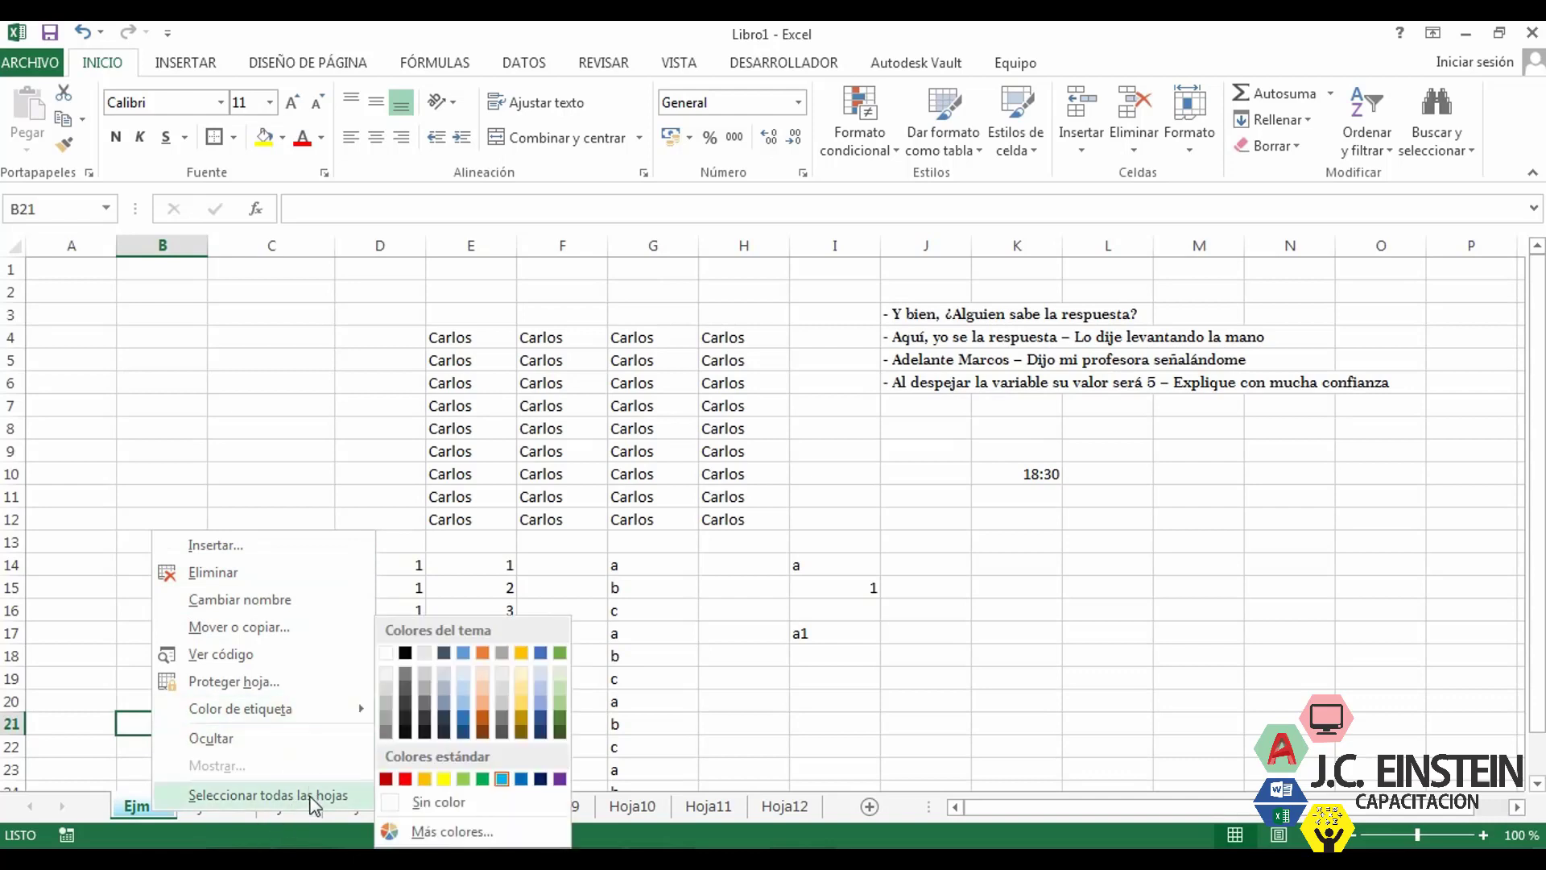
left_click(559, 805)
left_click(289, 805)
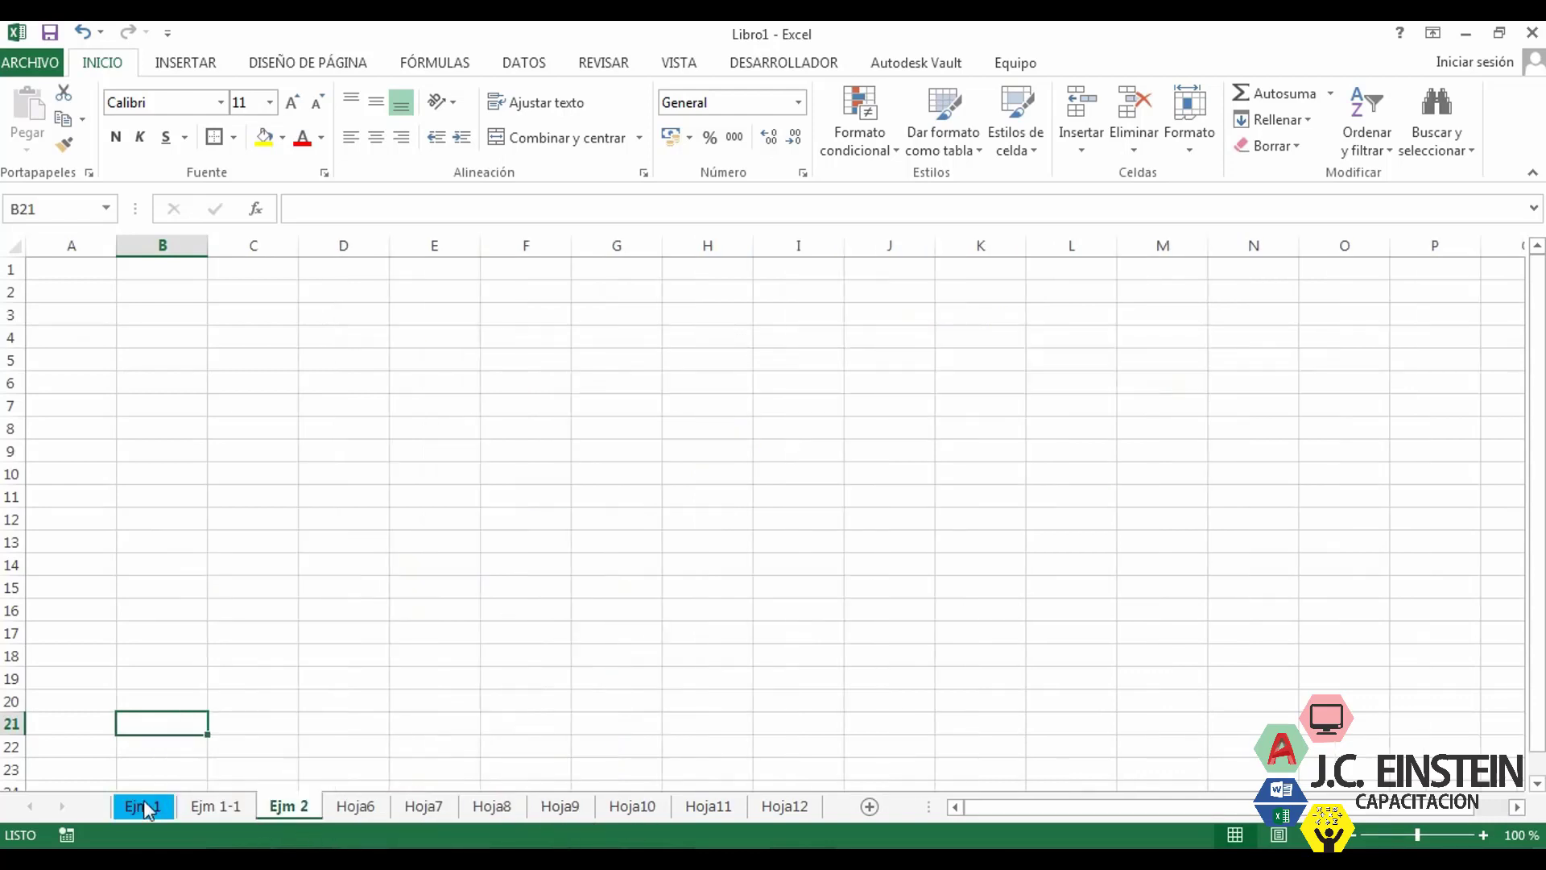
left_click(144, 806)
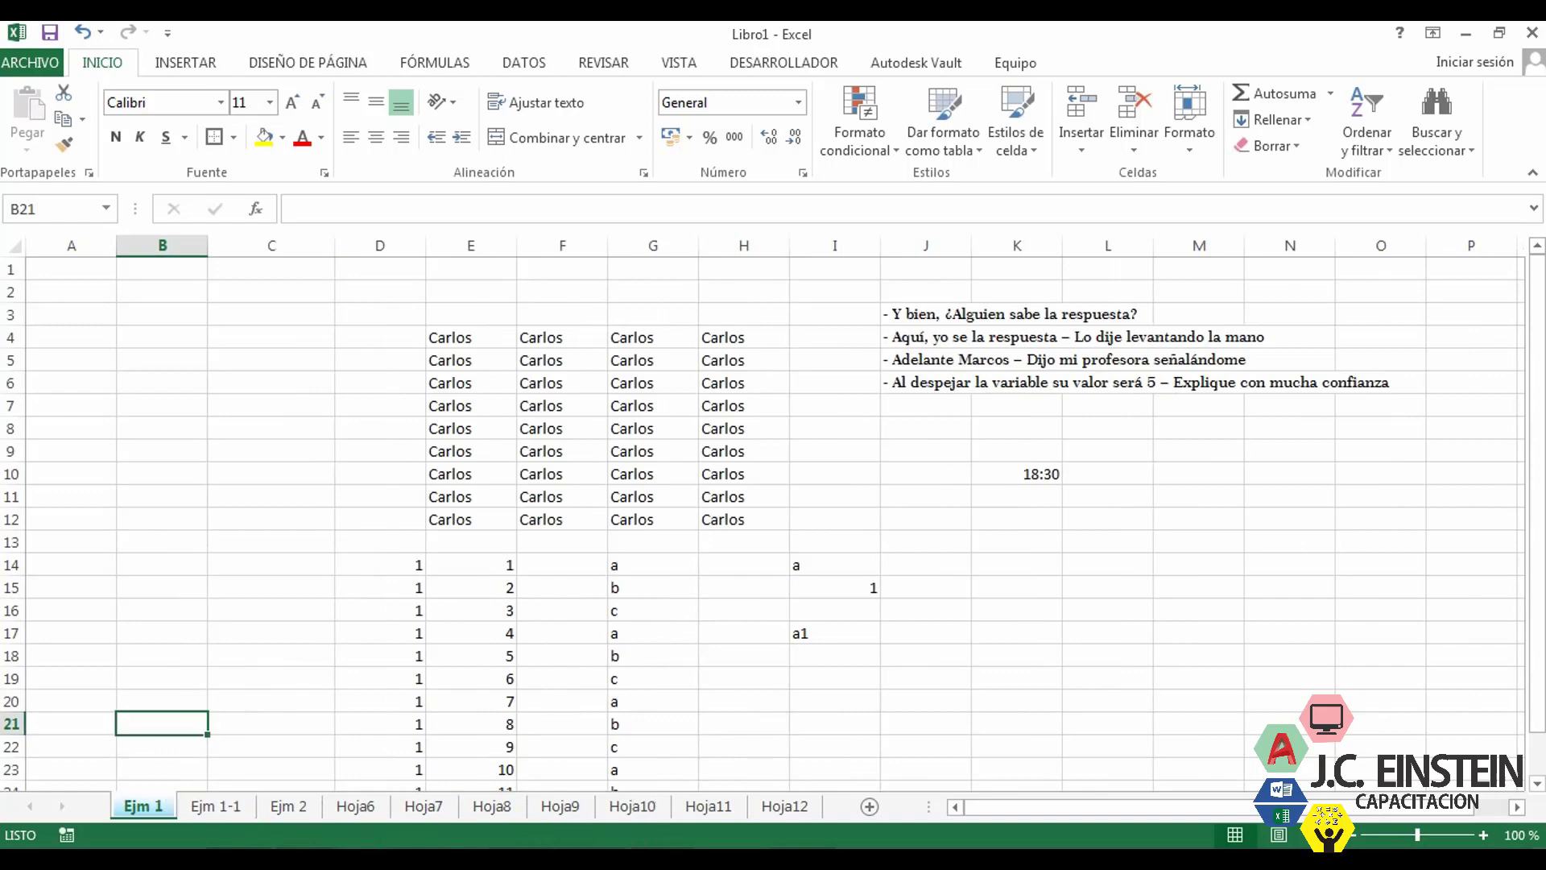
key("alt+Tab")
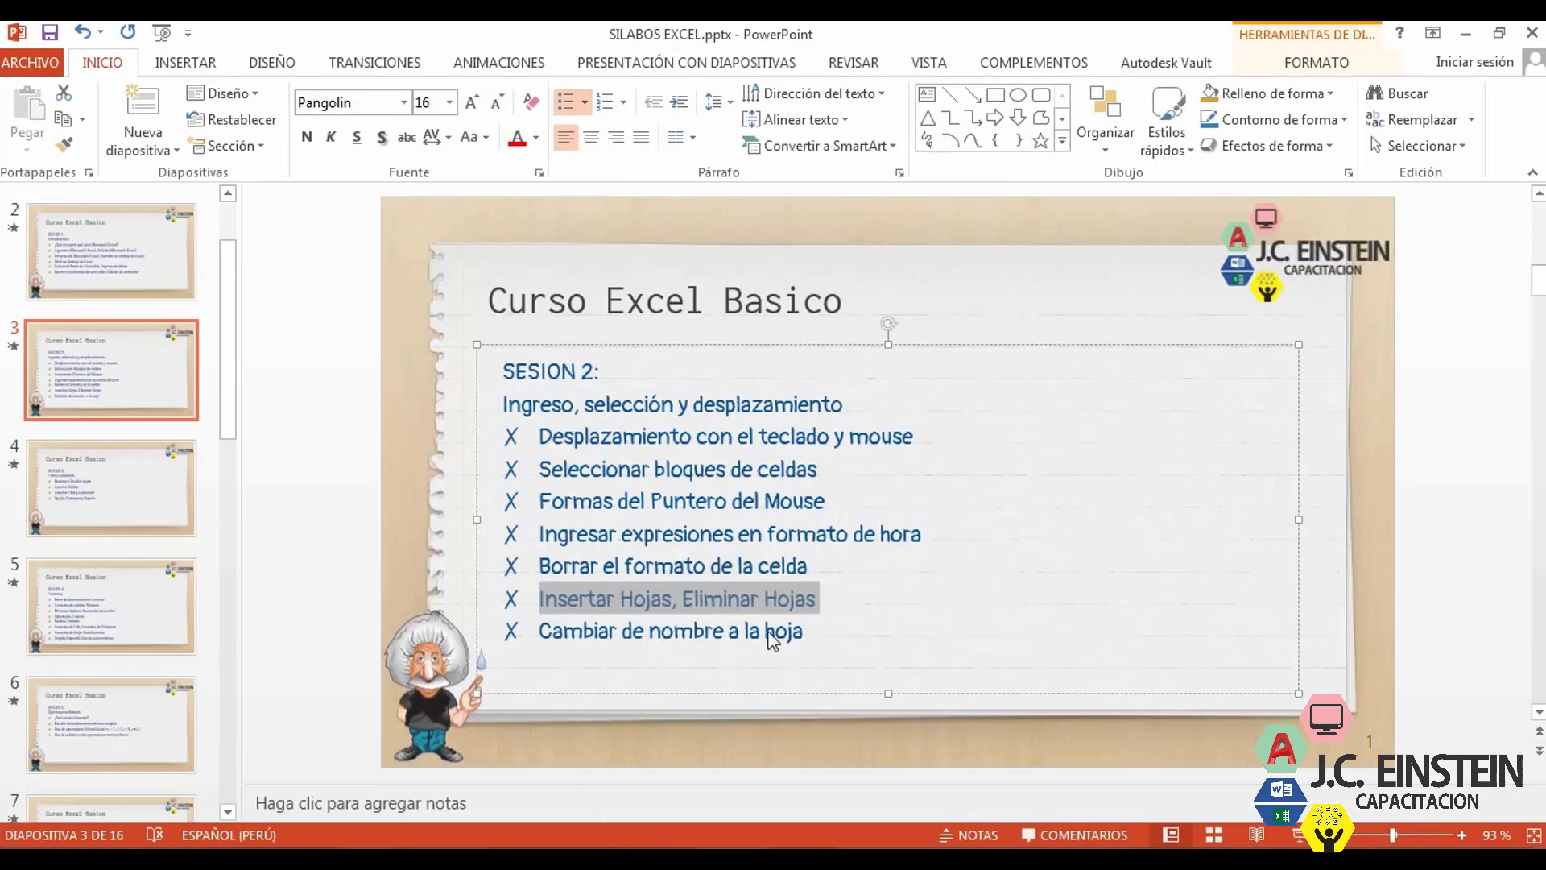
- Highlight the last two Session 2 topic lines on slide 3, then deselect them
left_click_drag(826, 640, 533, 606)
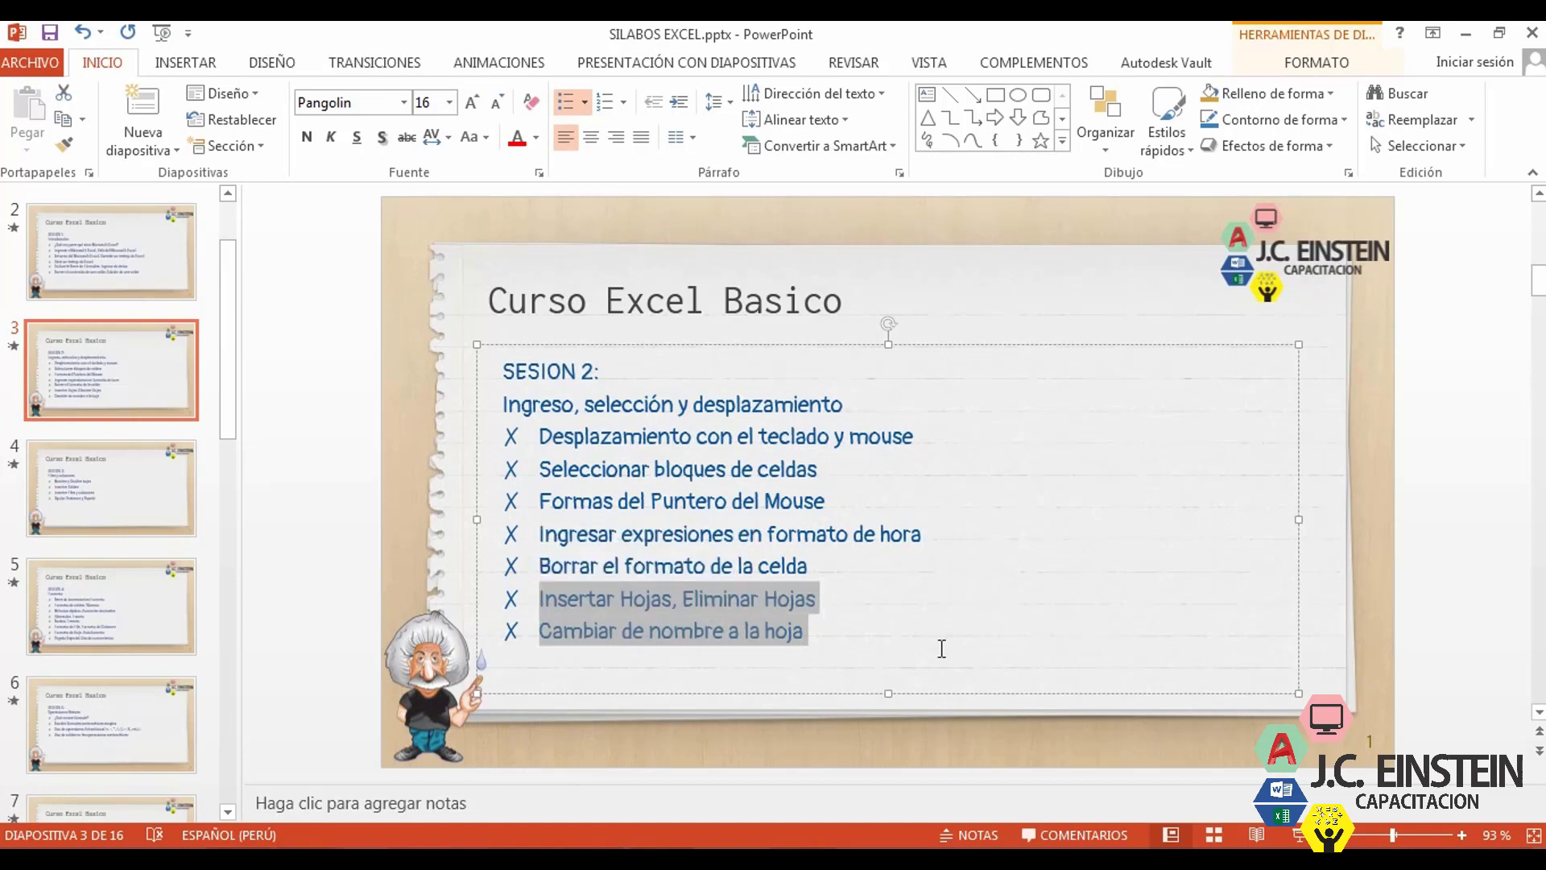
left_click(833, 630)
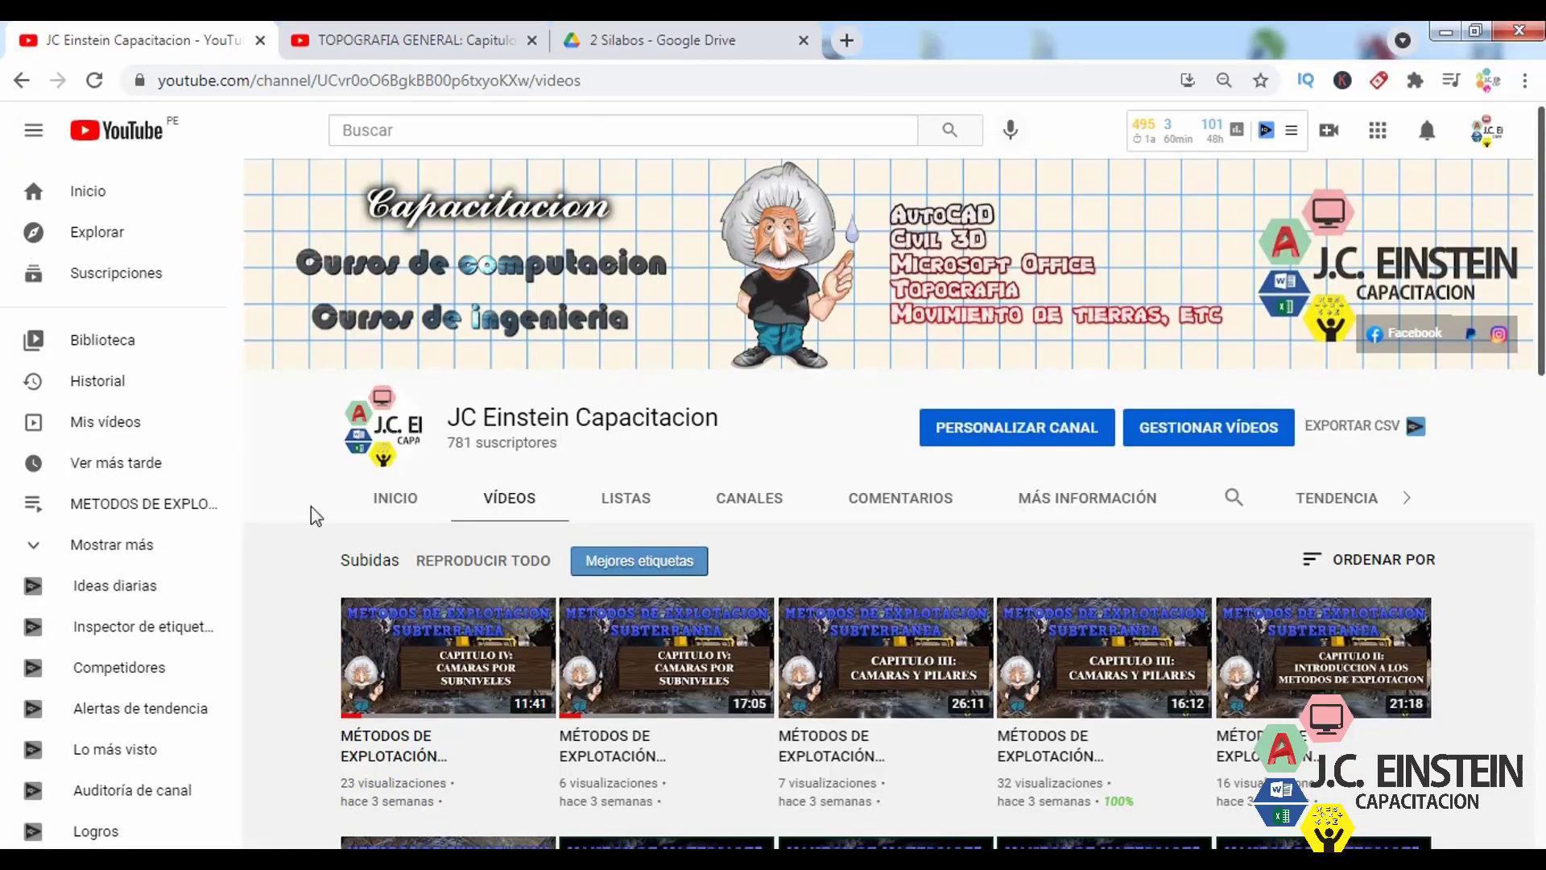
- Switch to the TOPOGRAFIA GENERAL: Capitulo 1 YouTube tab and scroll down its watch page
left_click(434, 34)
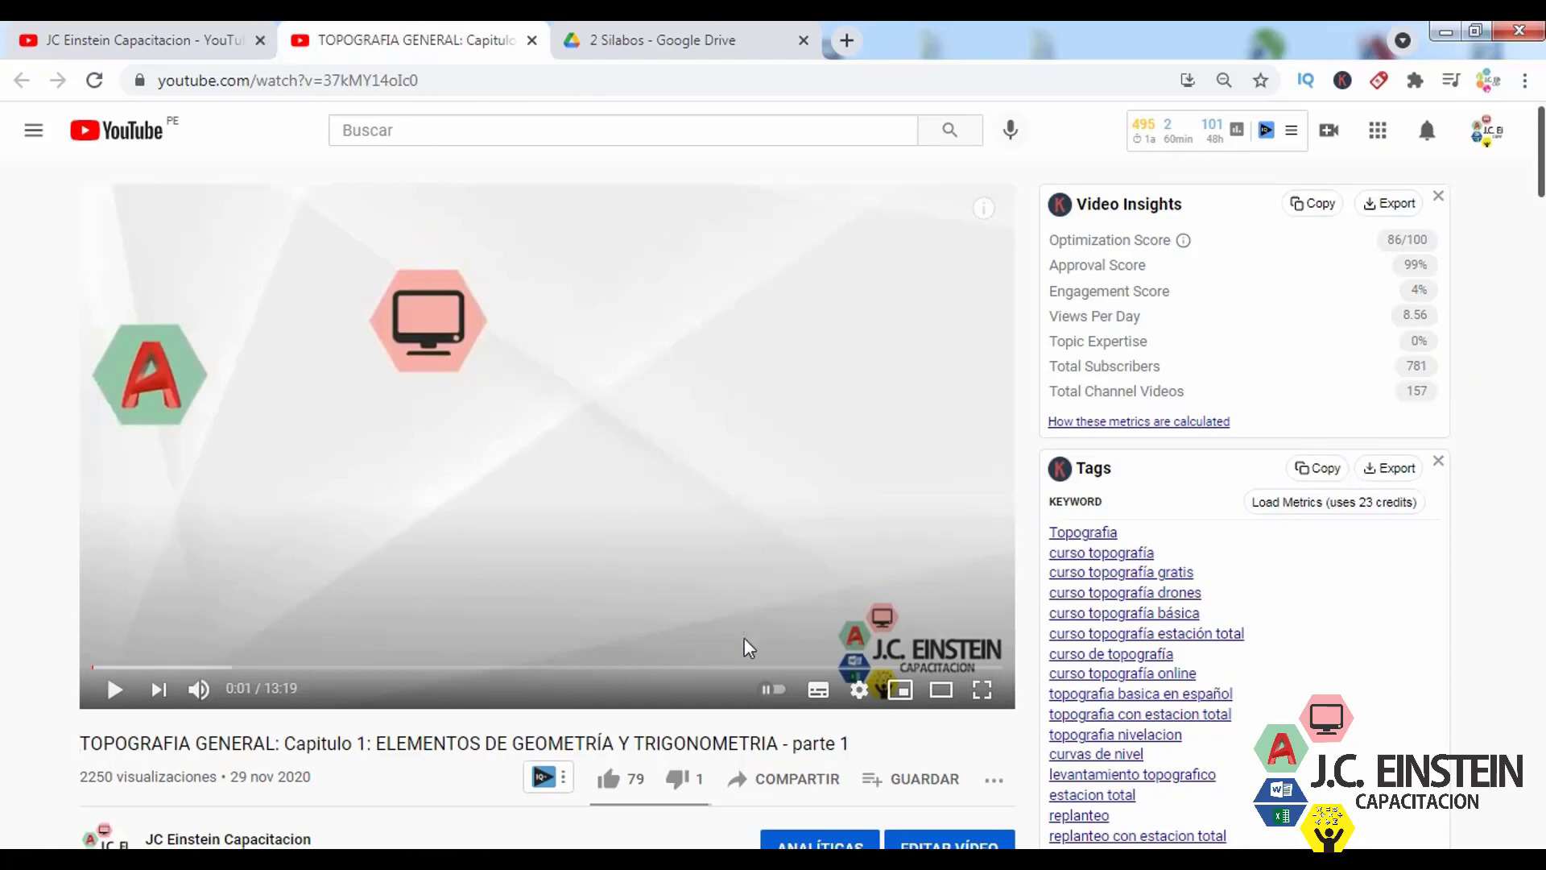
scroll(777, 698, "down", 3)
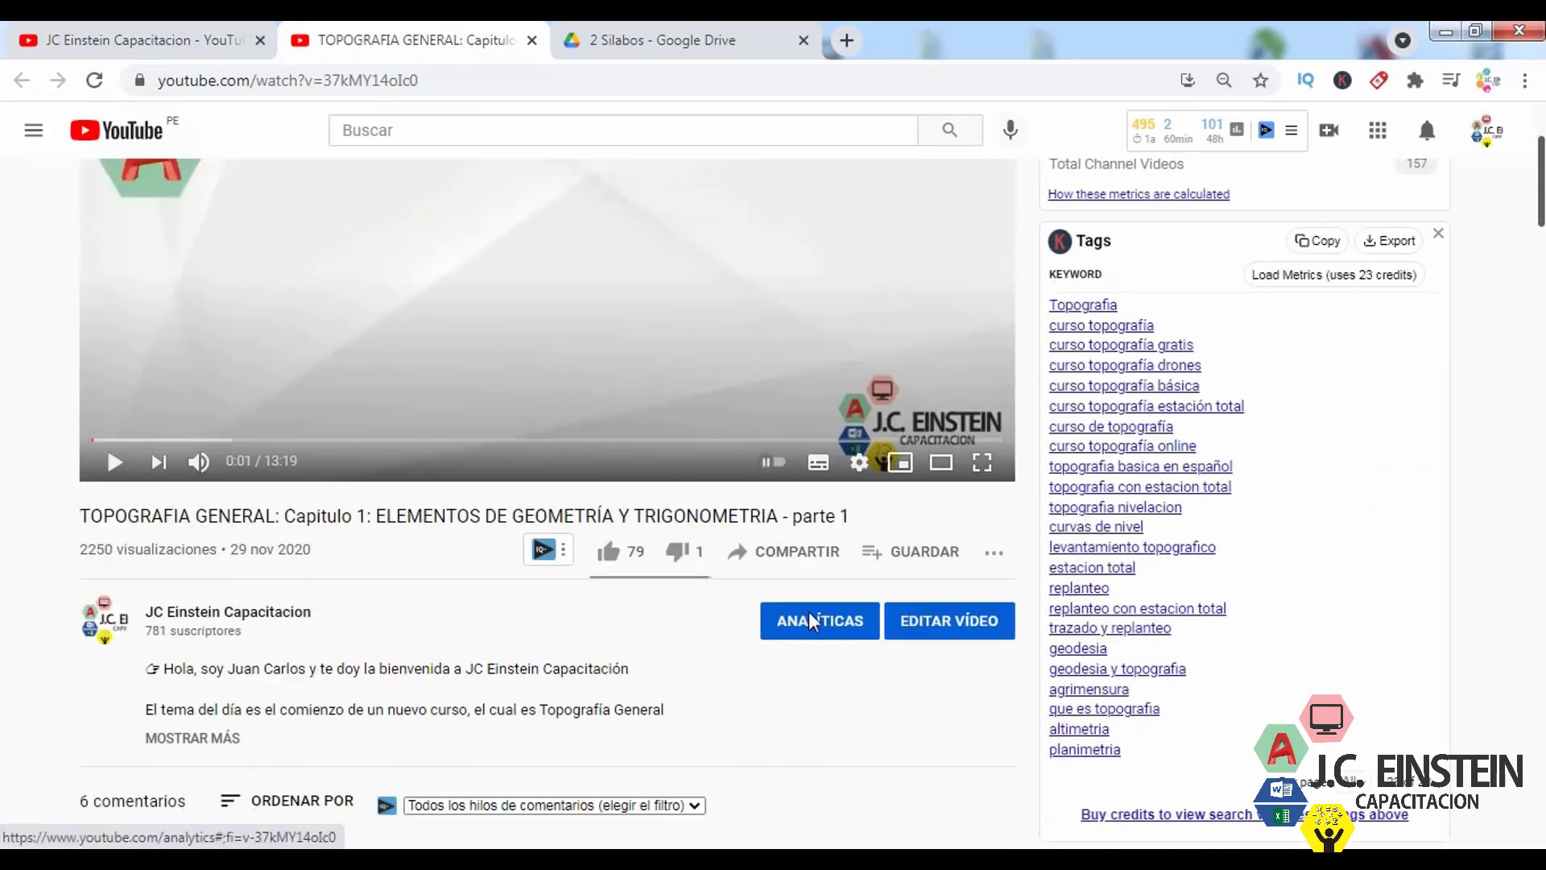